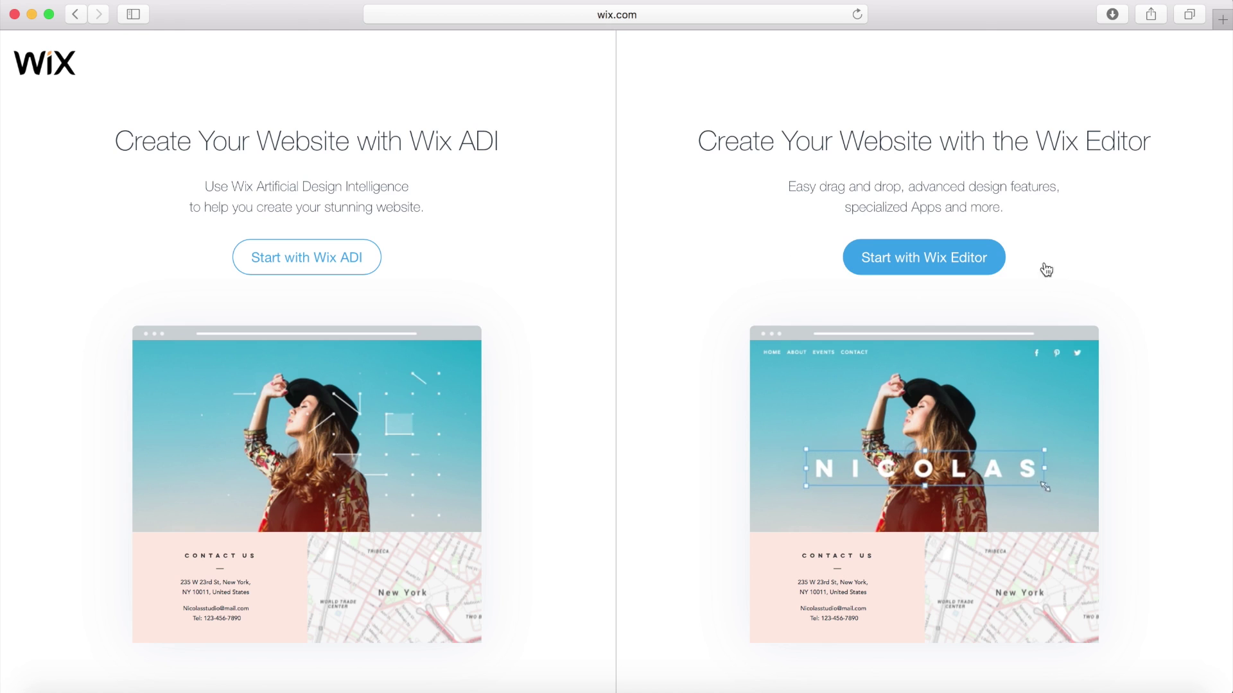
# Step: Start a new website with the Wix Editor and look through the Photography templates
pyautogui.click(977, 259)
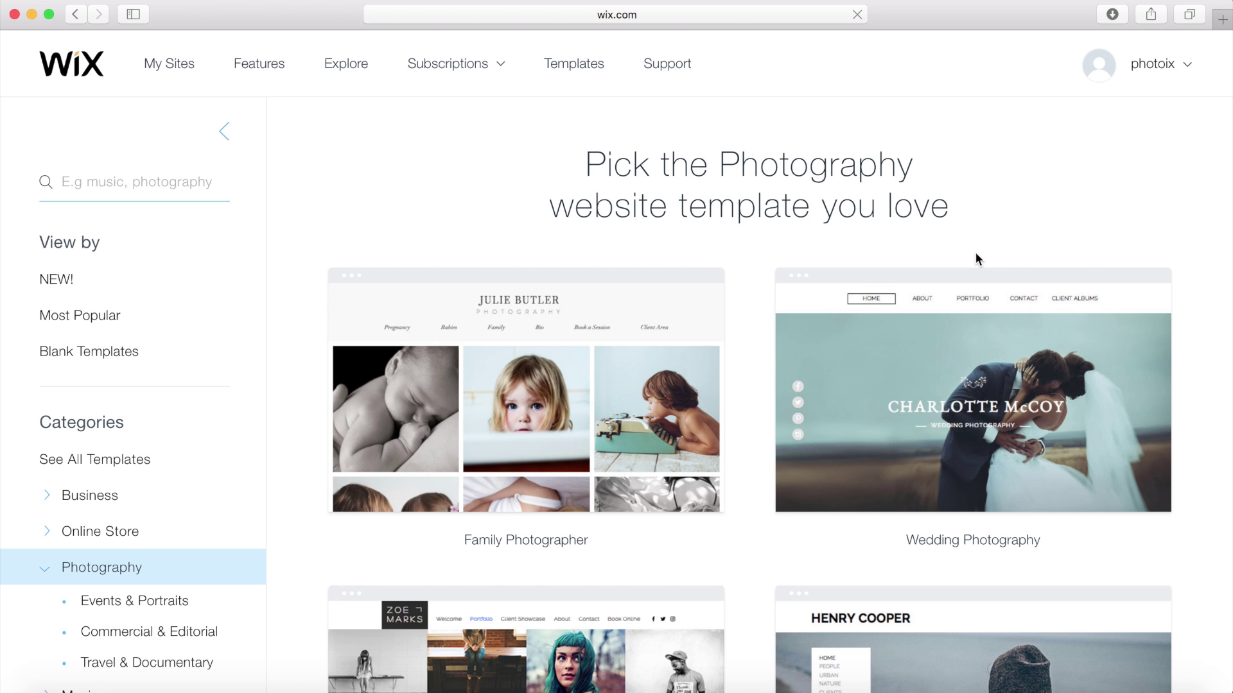
pyautogui.scroll(-3, 500, 171)
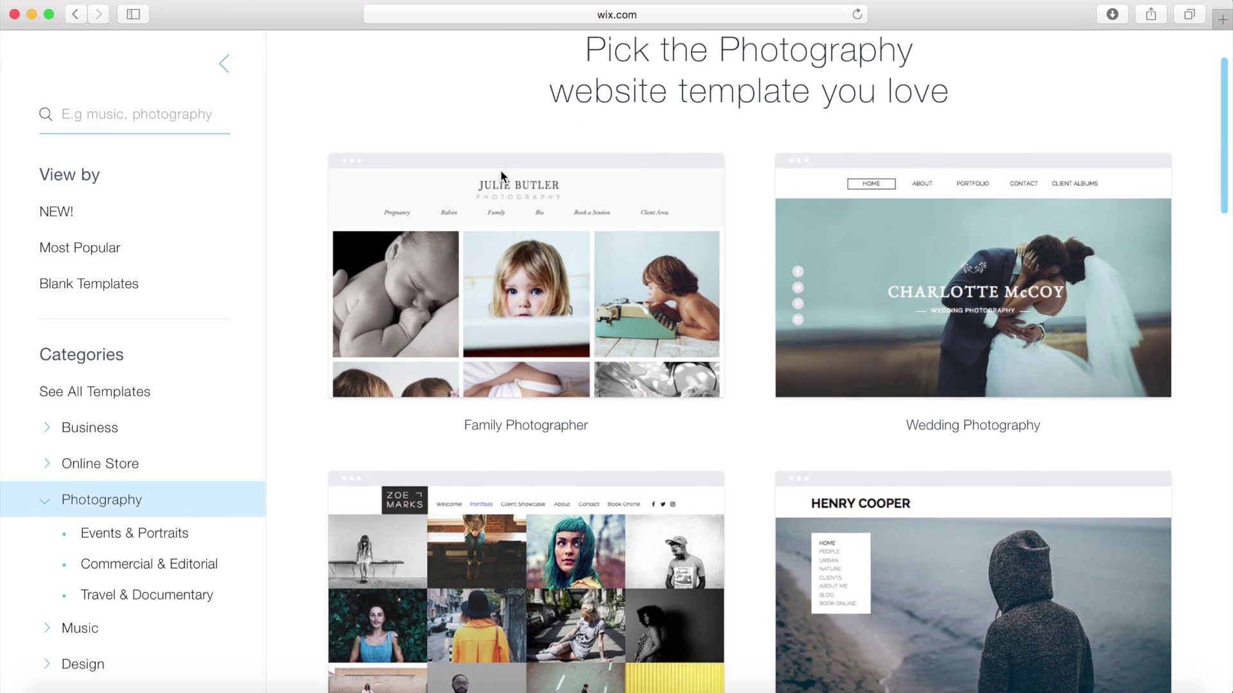
pyautogui.scroll(-20, 501, 175)
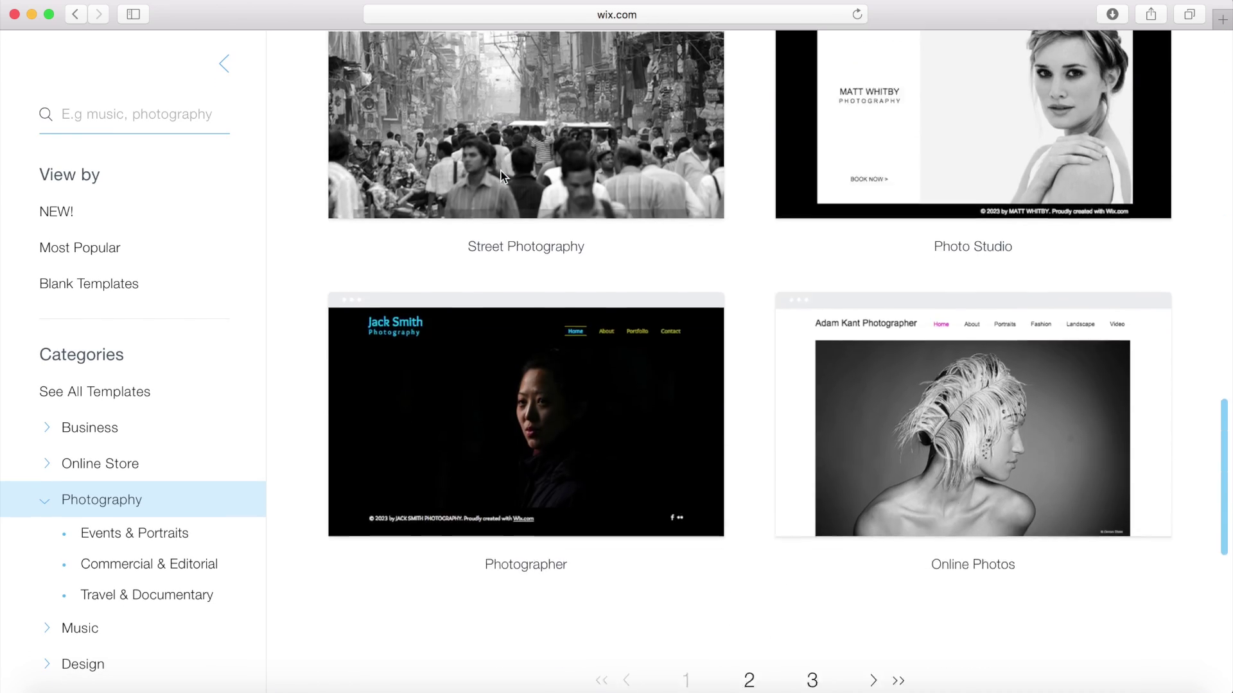
pyautogui.scroll(-8, 501, 175)
pyautogui.scroll(20, 501, 173)
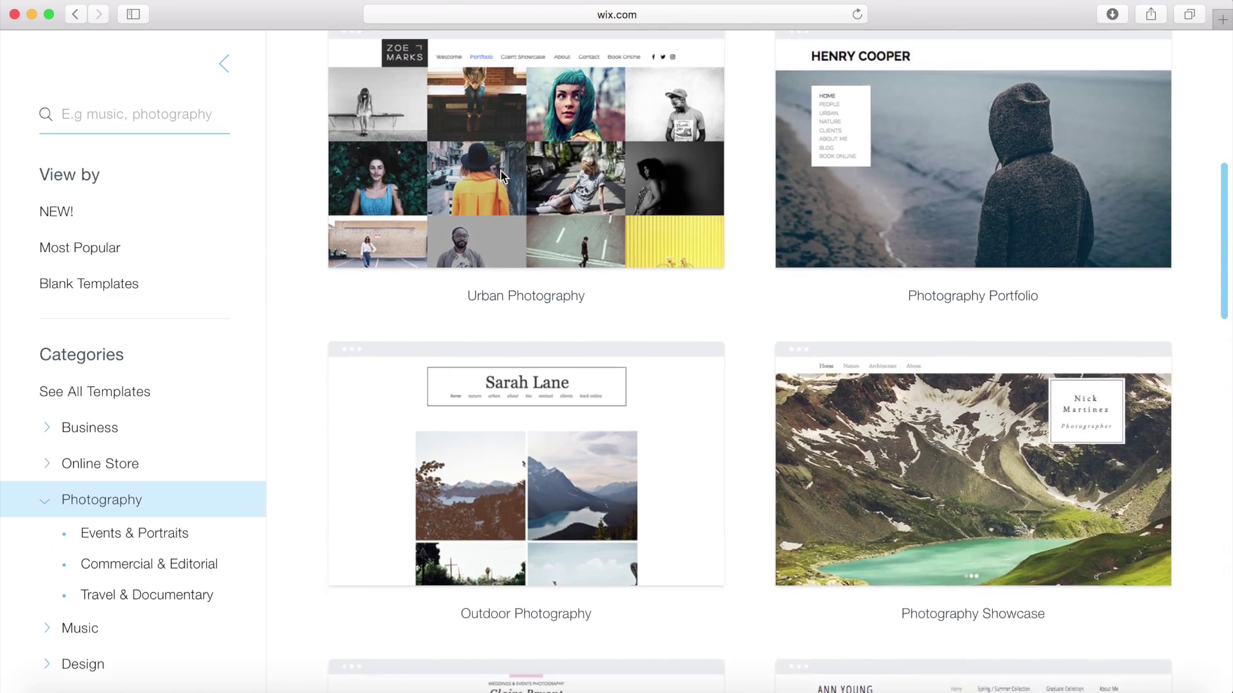
pyautogui.scroll(8, 501, 174)
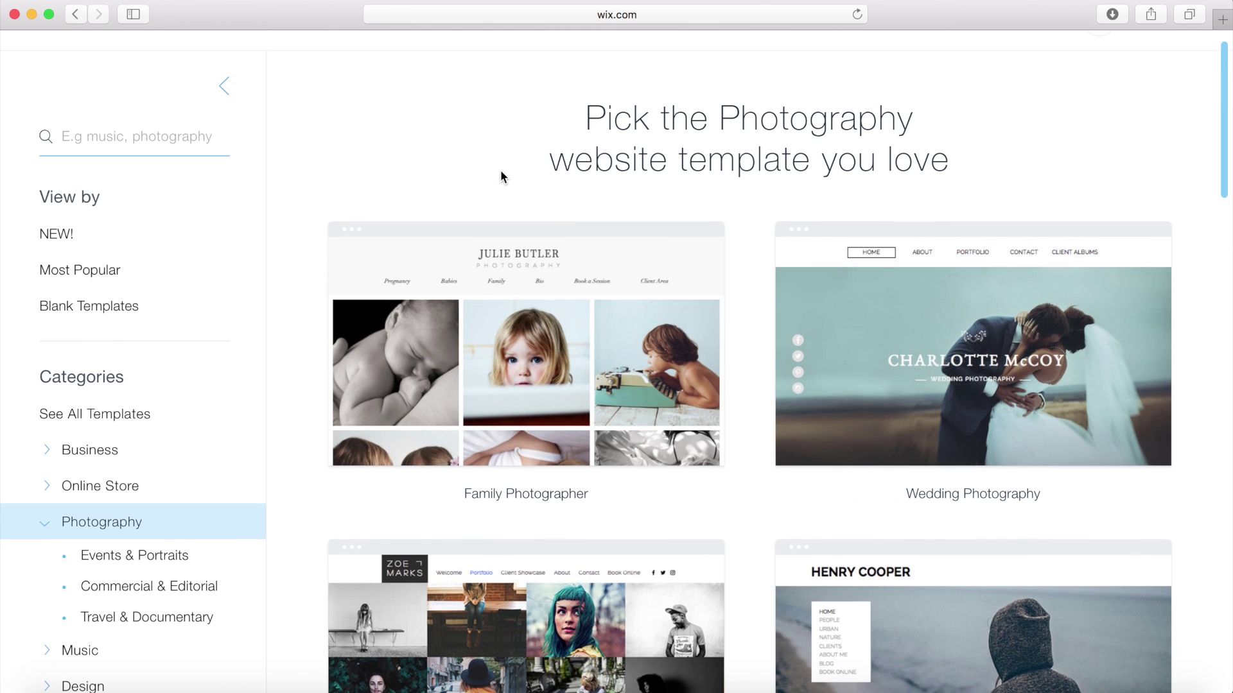
pyautogui.scroll(-2, 501, 176)
pyautogui.scroll(-2, 617, 194)
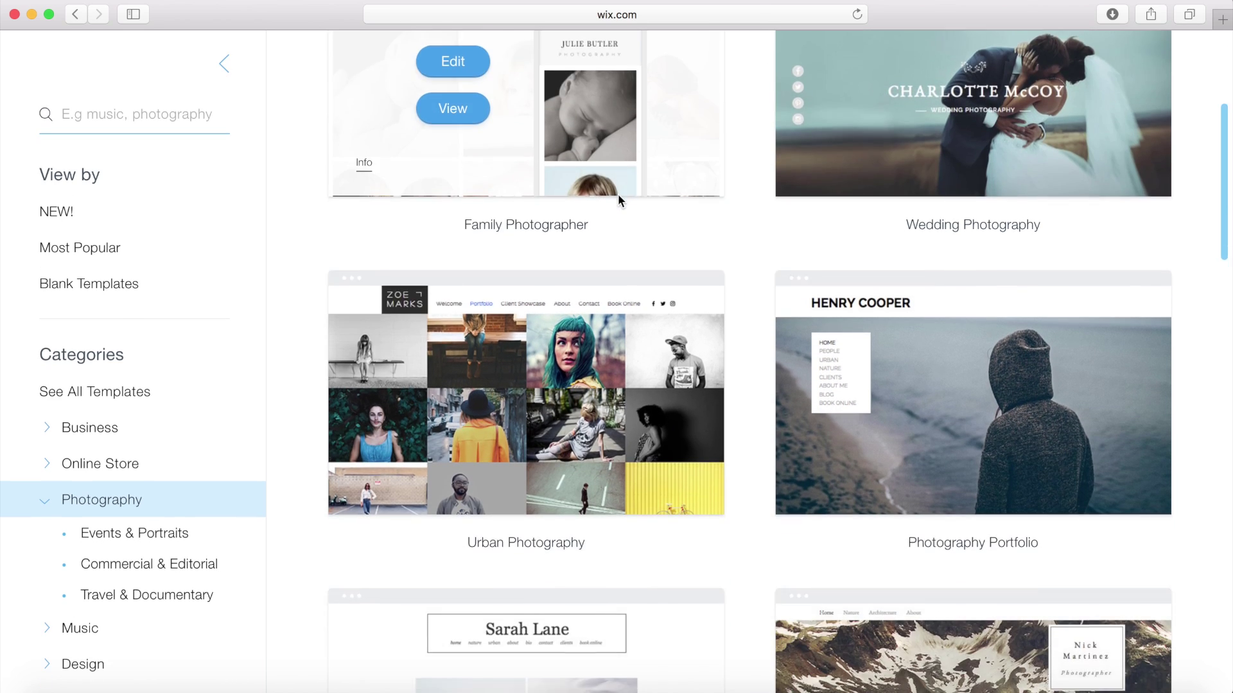
pyautogui.scroll(-14, 618, 194)
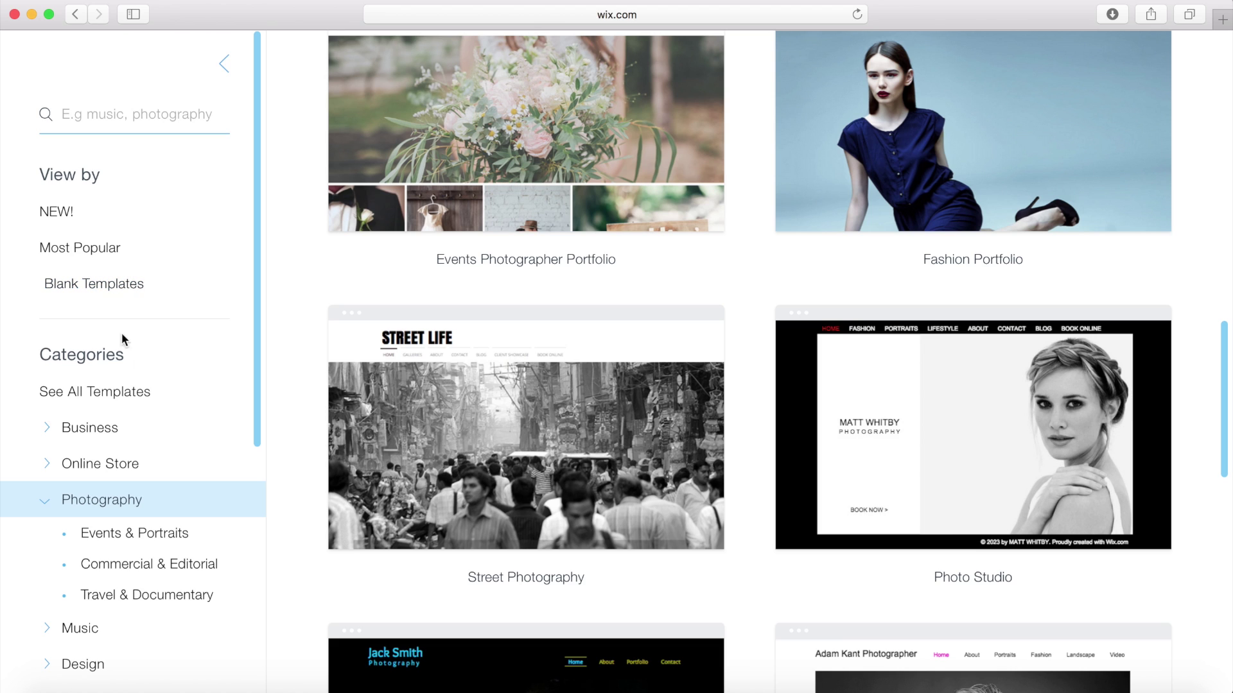
# Step: Look at the Business template category, then return to the Photography category
pyautogui.click(103, 429)
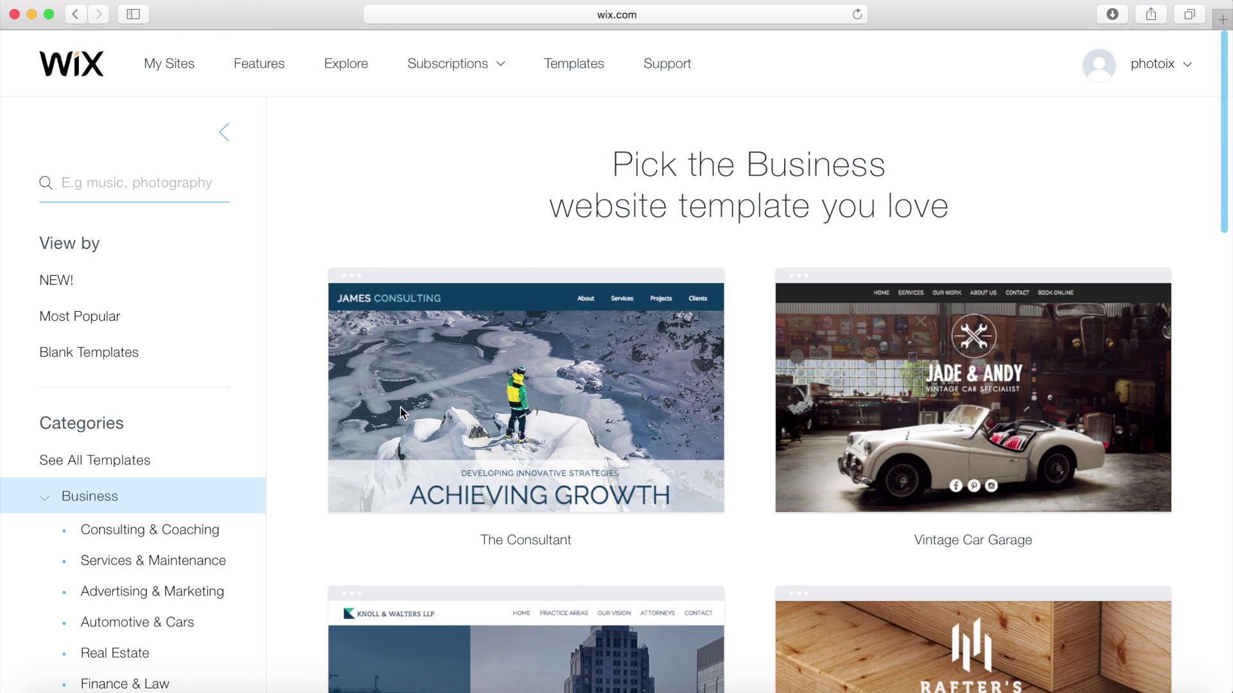
pyautogui.scroll(-5, 118, 443)
pyautogui.click(117, 443)
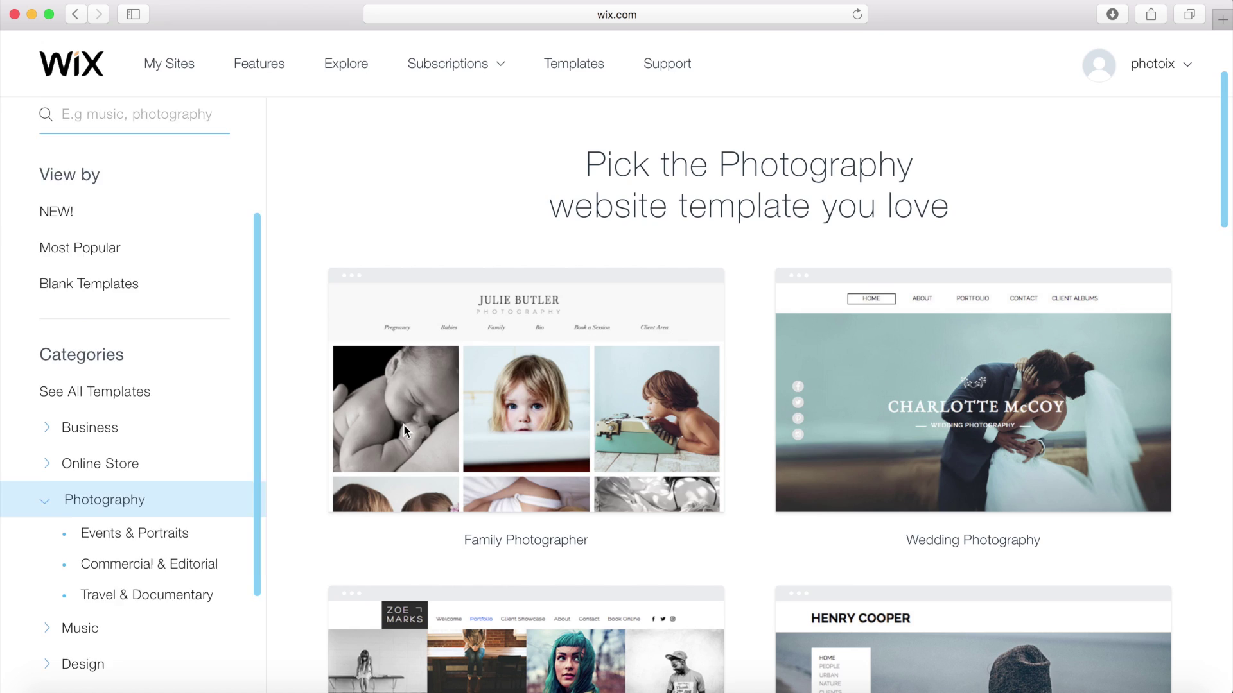
# Step: Browse the Blank Templates and open the Start from Scratch template for editing
pyautogui.click(117, 353)
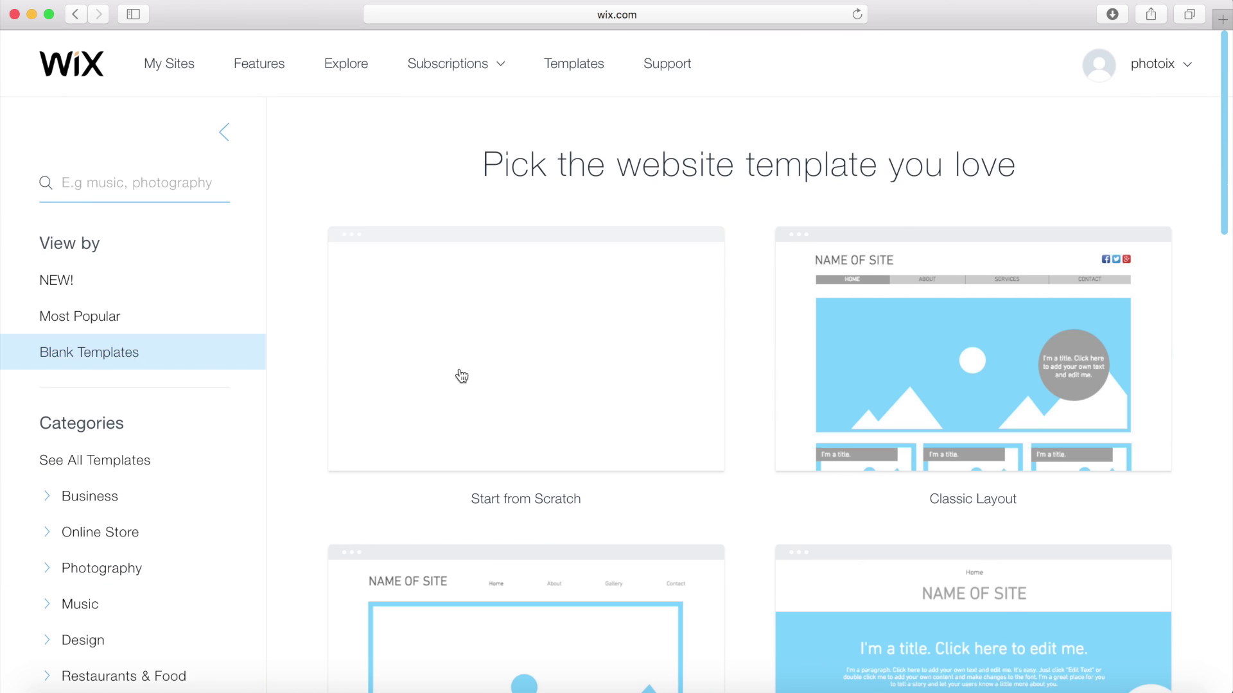
pyautogui.scroll(-1, 908, 267)
pyautogui.scroll(-5, 1017, 248)
pyautogui.scroll(-3, 1017, 244)
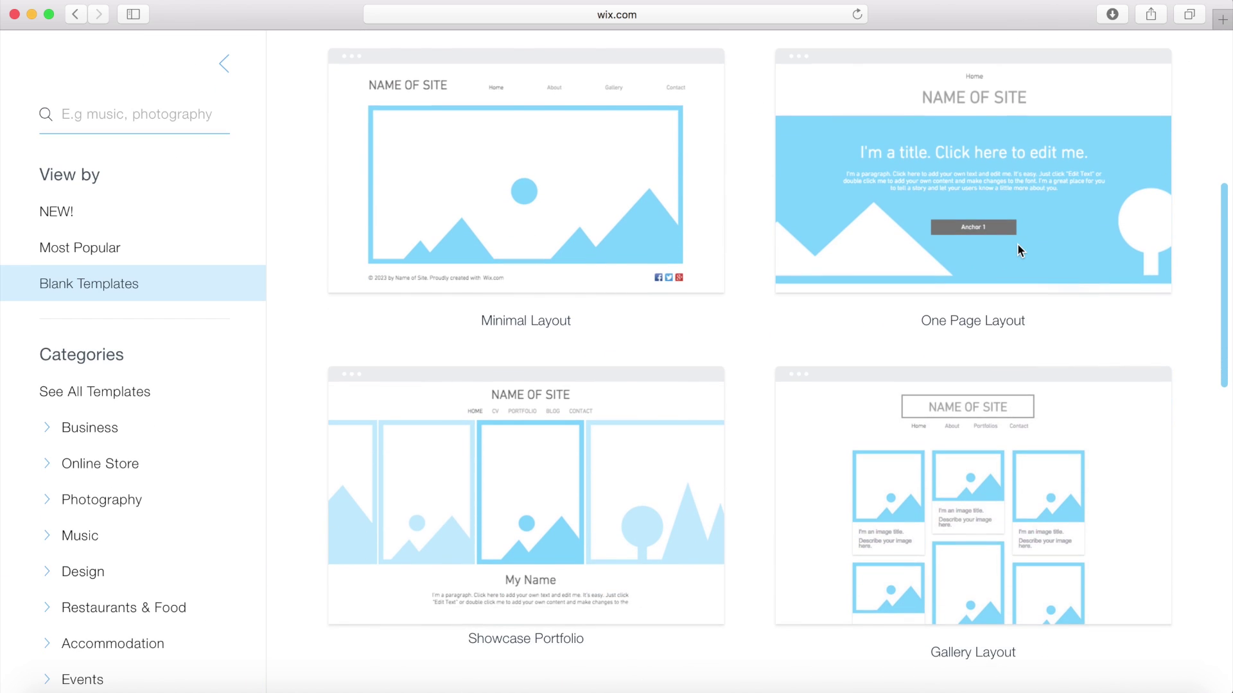
pyautogui.moveTo(567, 203)
pyautogui.scroll(-2, 570, 208)
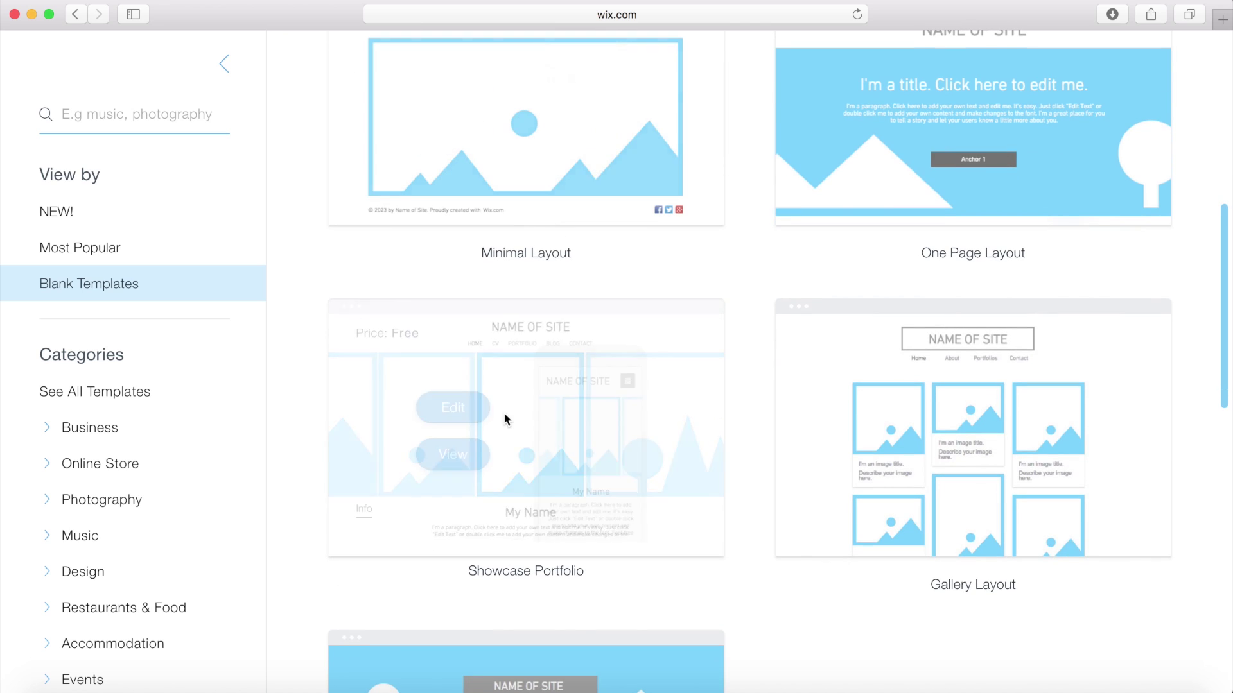
pyautogui.scroll(-2, 1176, 312)
pyautogui.scroll(-1, 1091, 324)
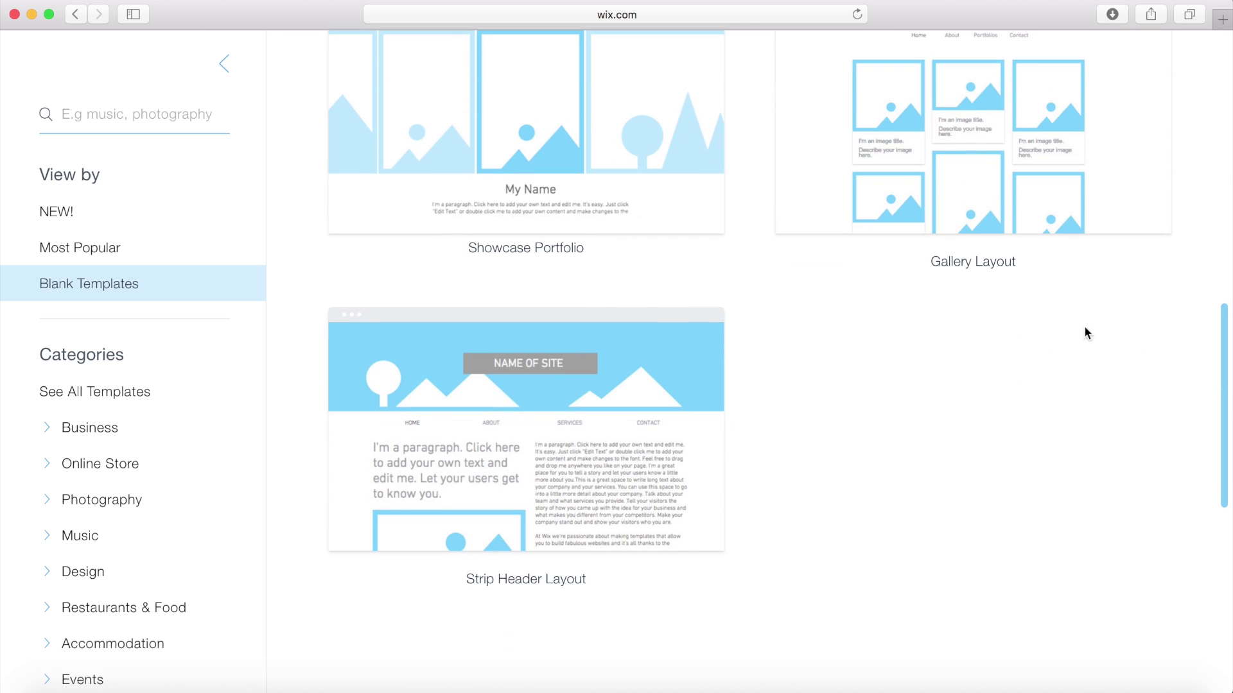
pyautogui.scroll(15, 926, 375)
pyautogui.moveTo(603, 346)
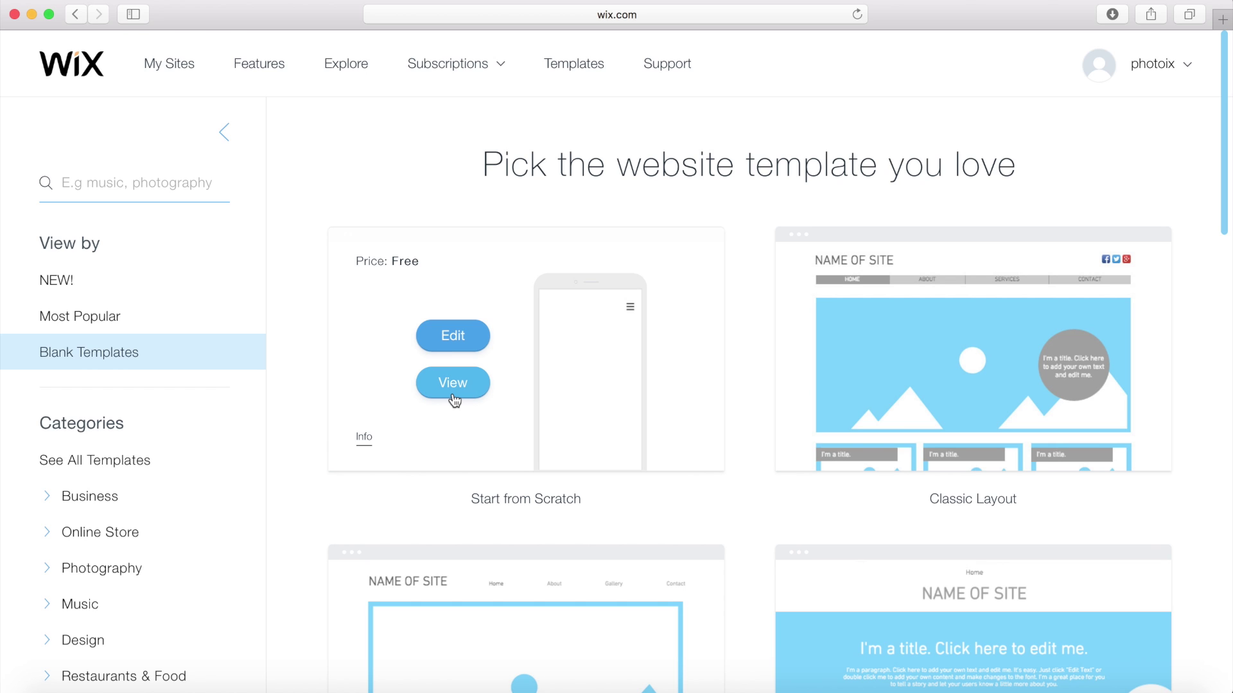
pyautogui.click(458, 337)
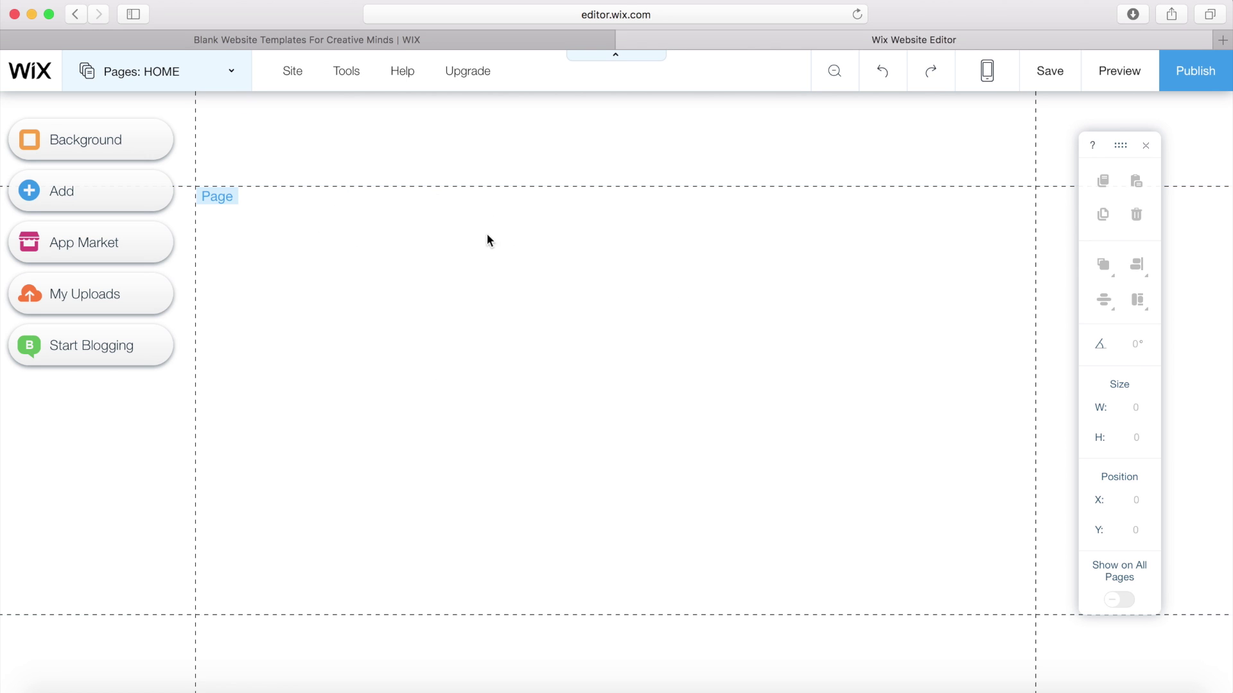
# Step: Add a new page named ABOUT to the site and close the page list
pyautogui.moveTo(467, 72)
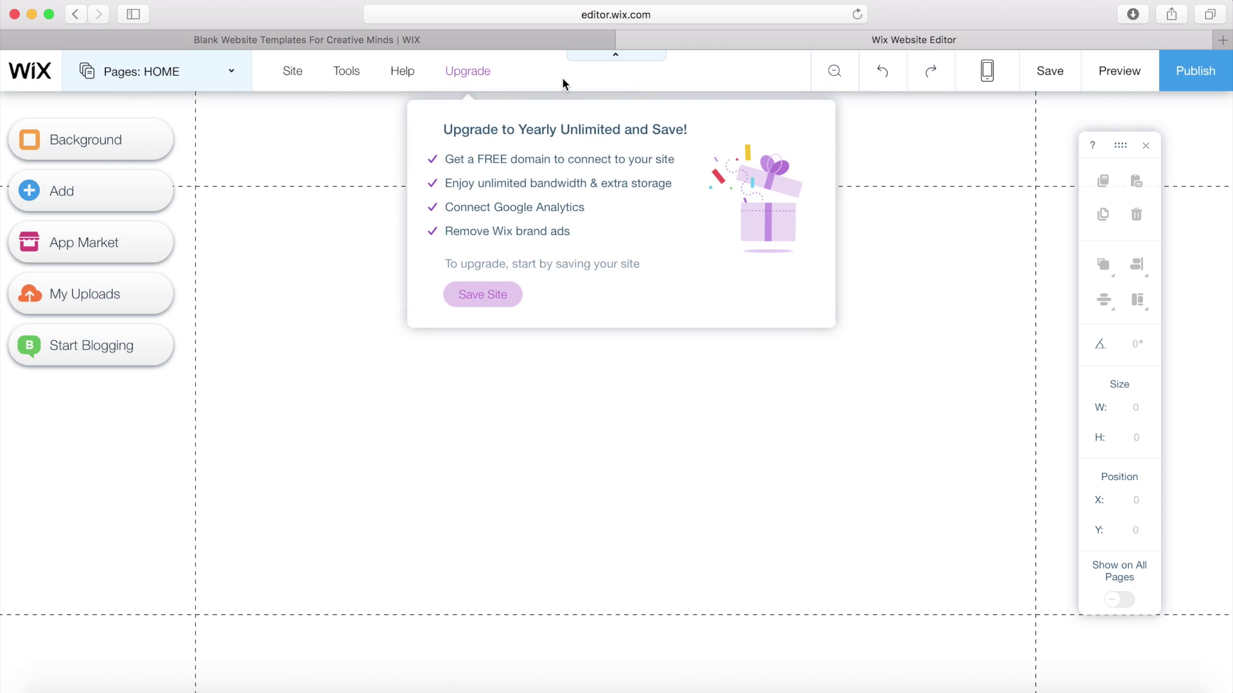
pyautogui.click(207, 87)
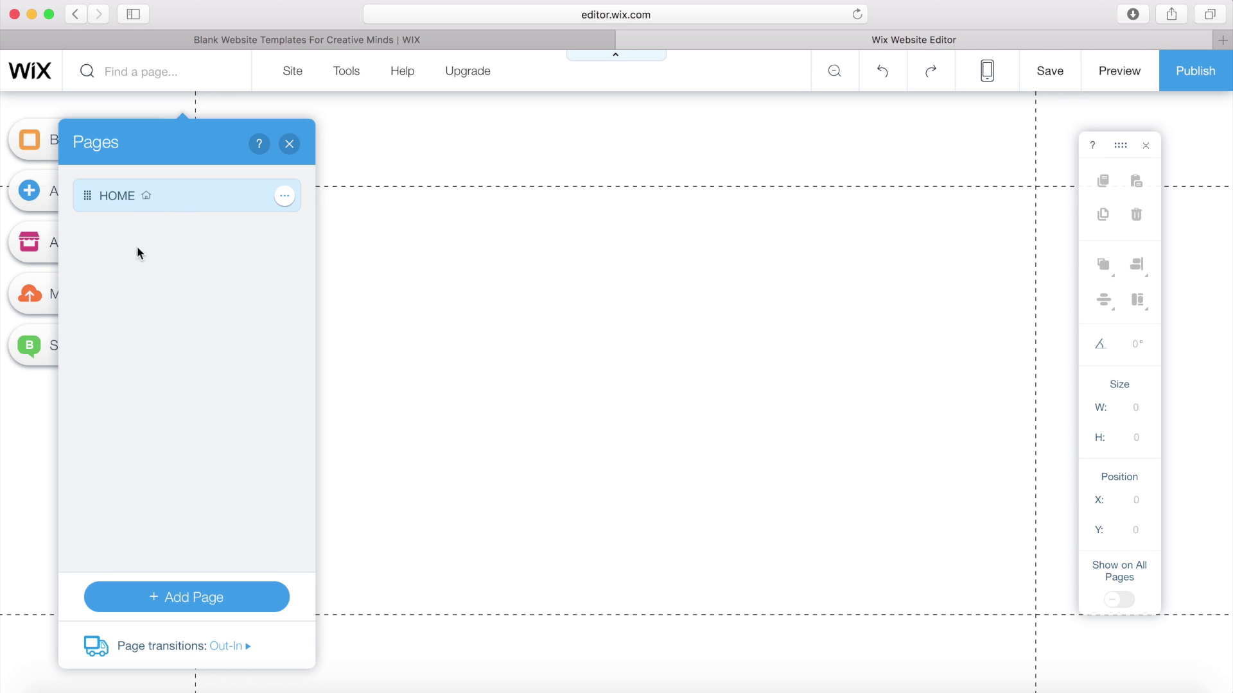
pyautogui.click(206, 589)
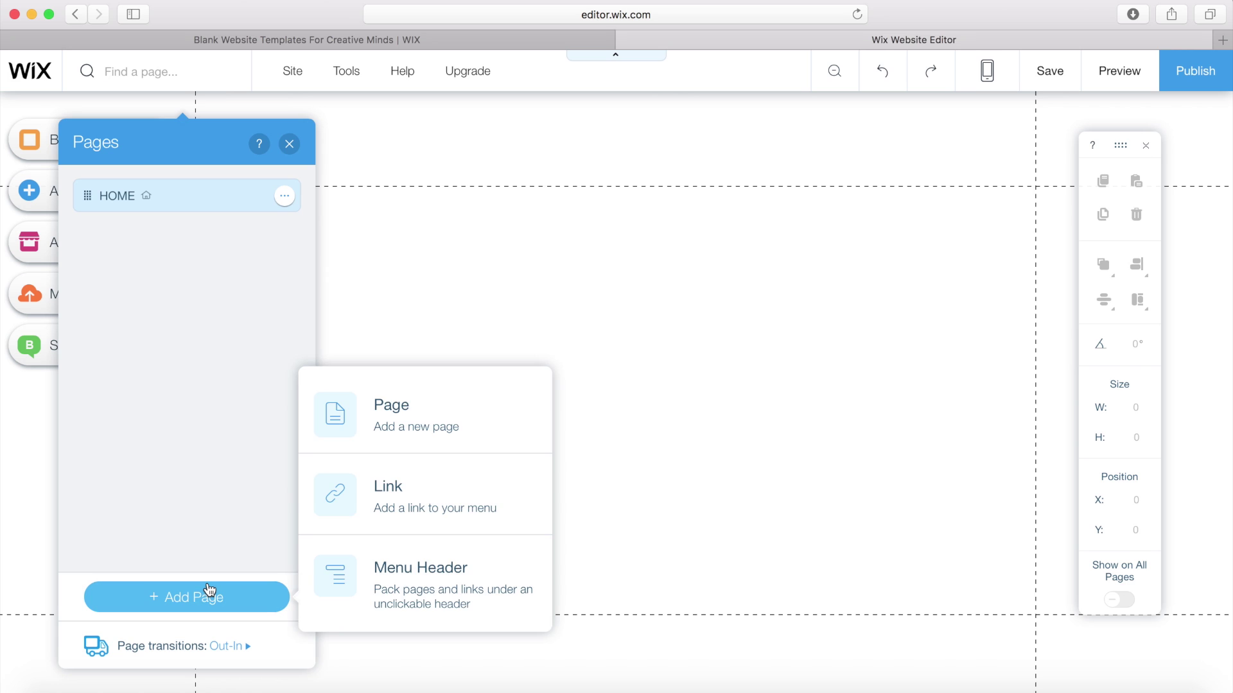
pyautogui.click(449, 429)
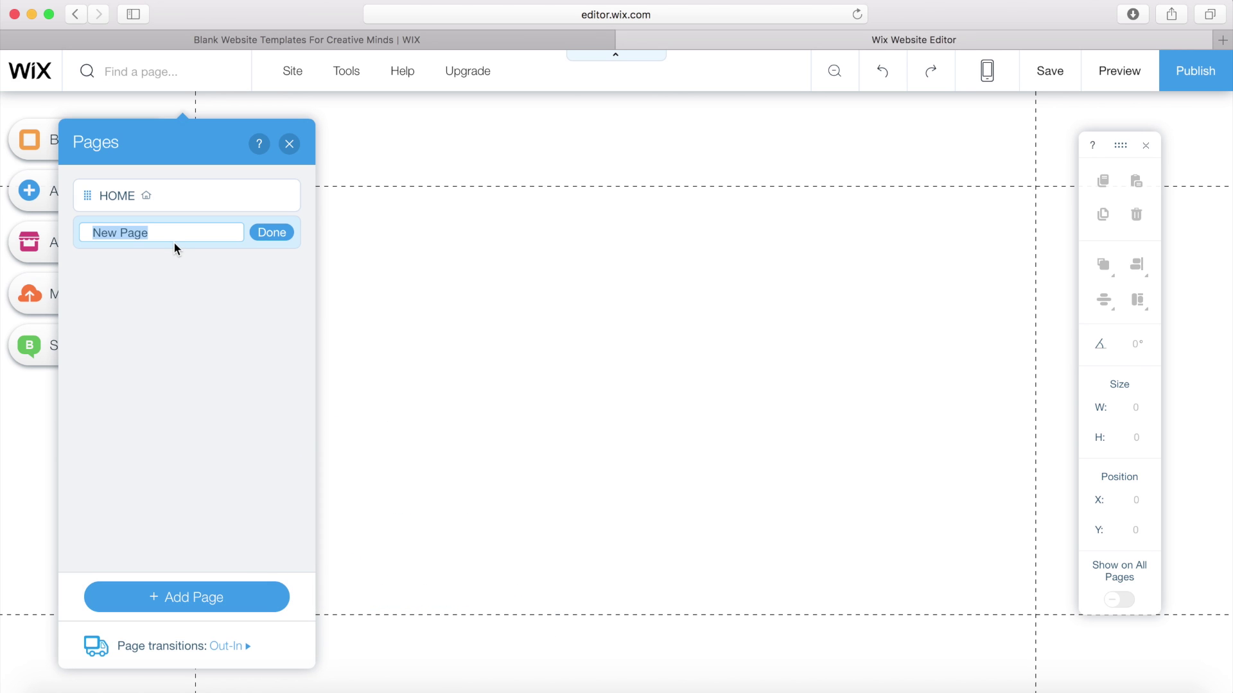
pyautogui.press('BackSpace')
pyautogui.write('ABOUT')
pyautogui.click(276, 234)
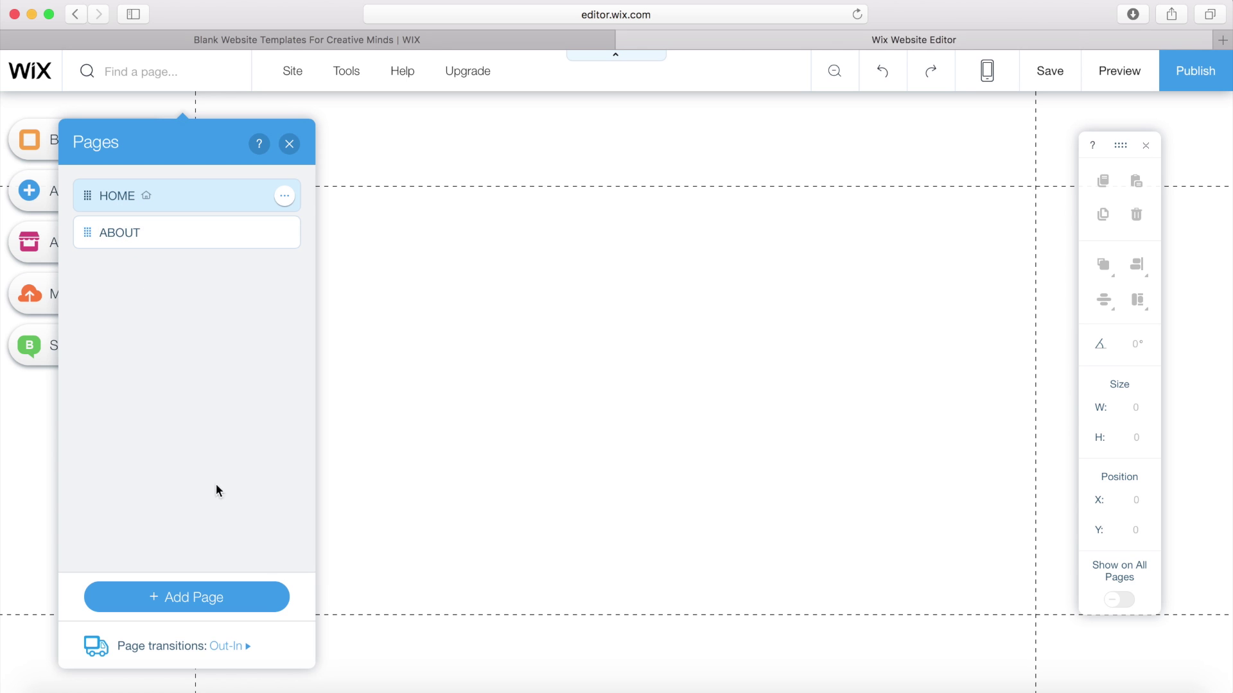
pyautogui.click(287, 148)
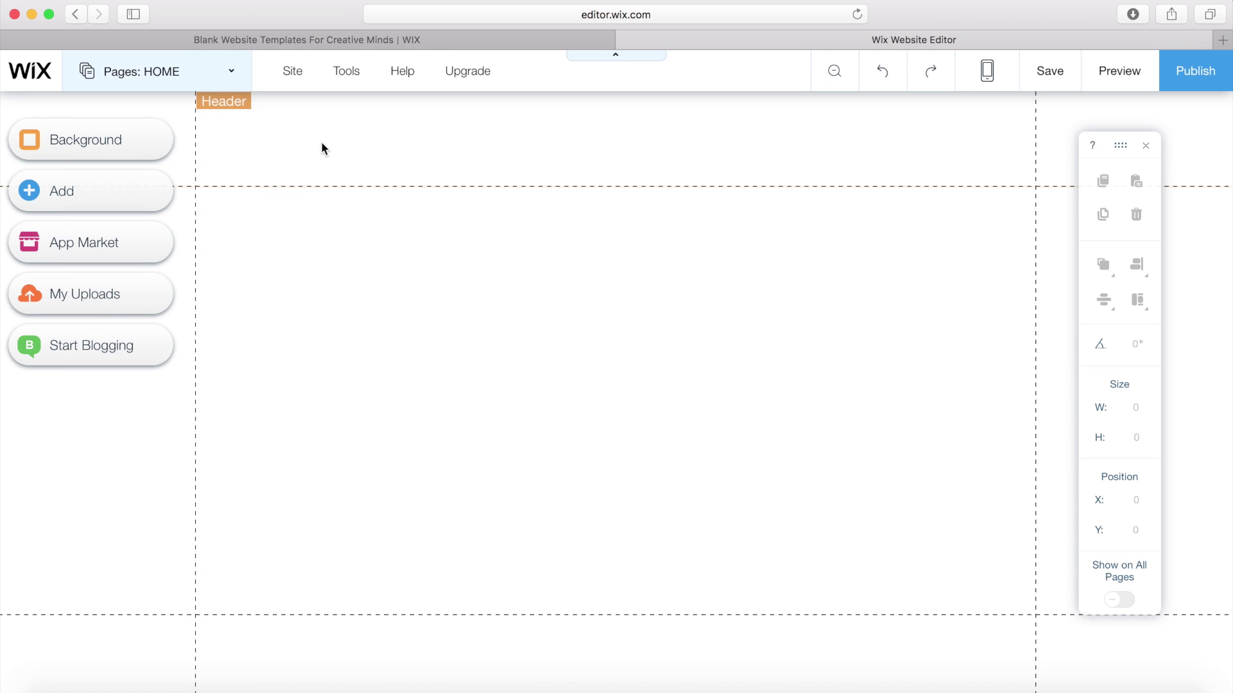
# Step: Try toggling the Toolbar, Rulers and Snap to Objects options, restoring each to its original setting
pyautogui.moveTo(297, 75)
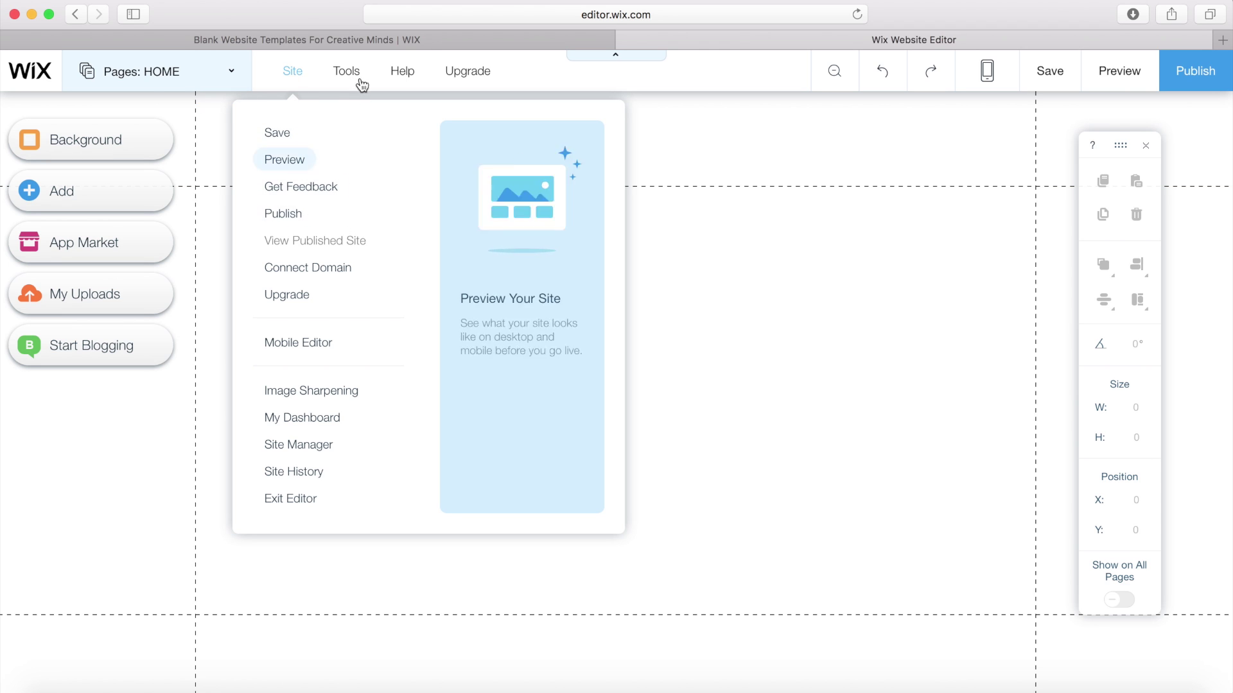
pyautogui.moveTo(353, 75)
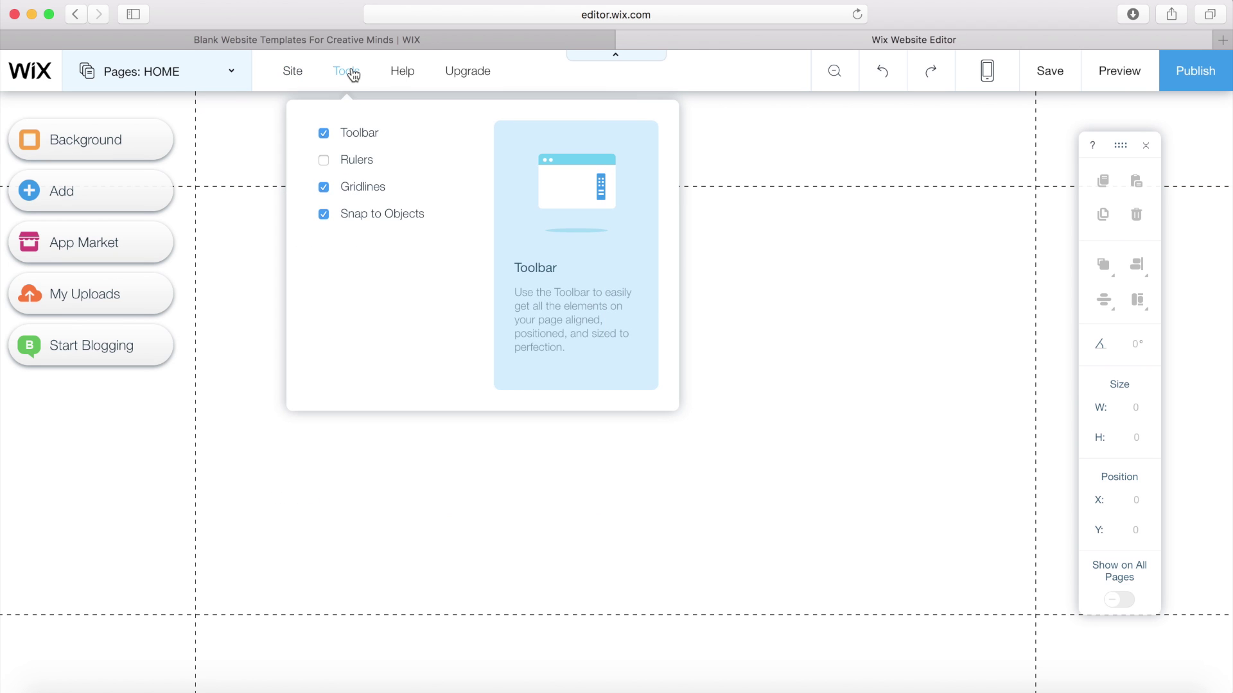
pyautogui.click(325, 133)
pyautogui.click(325, 135)
pyautogui.click(325, 135)
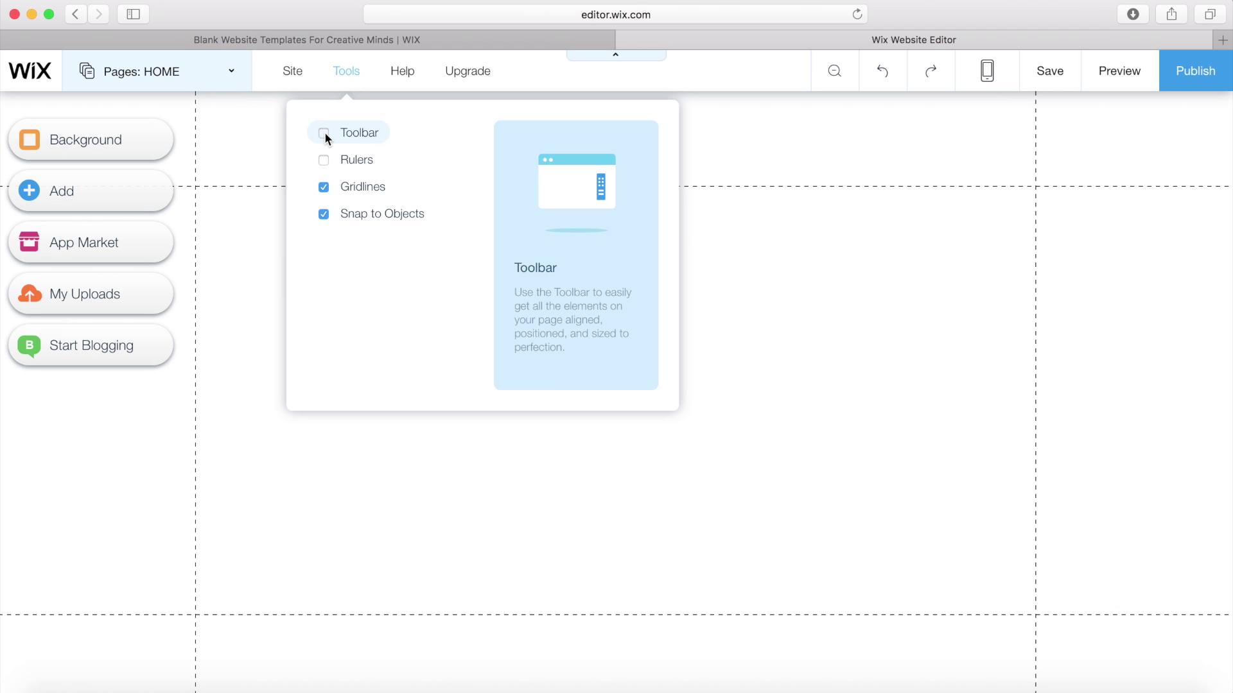
pyautogui.click(325, 135)
pyautogui.click(324, 162)
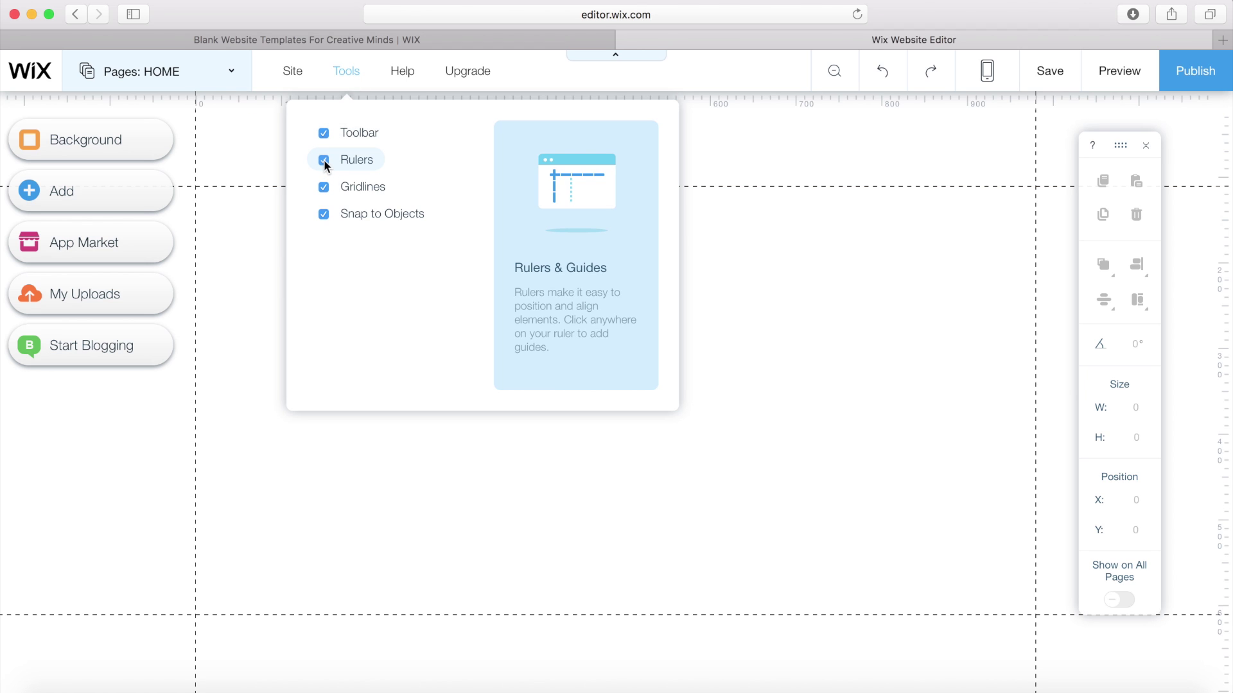
pyautogui.click(325, 161)
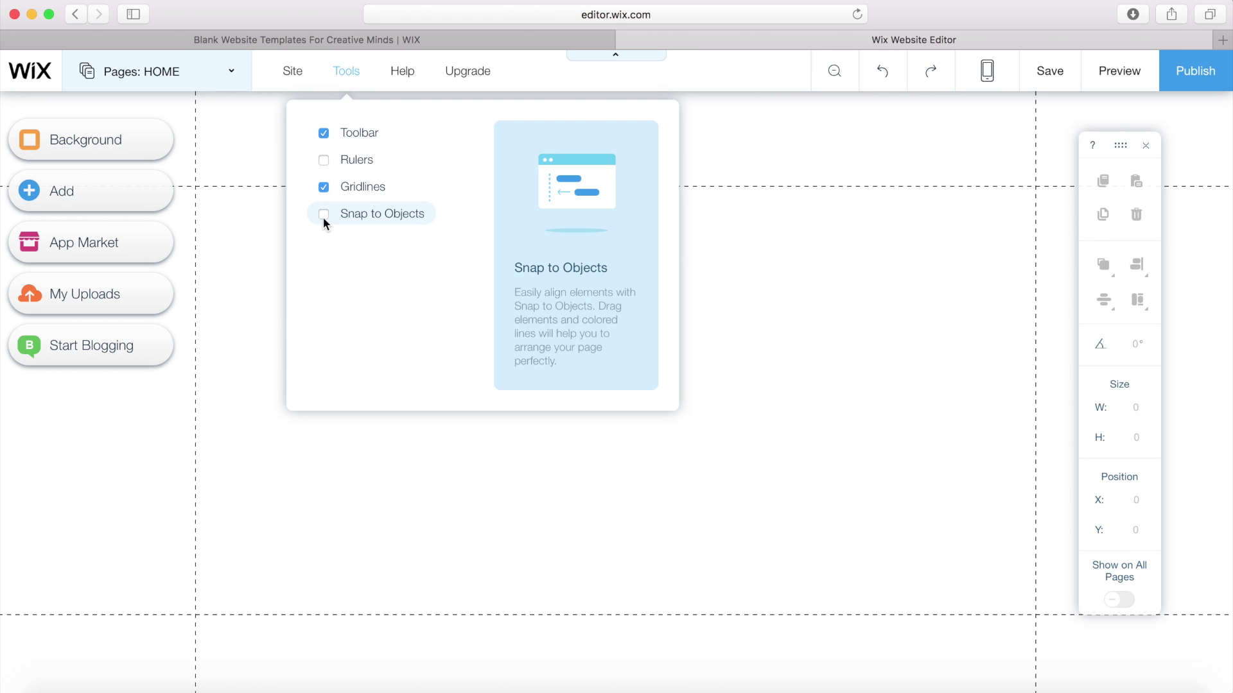
pyautogui.click(324, 215)
# Step: Look over the help and upgrade options, then view the page zoomed out and return to normal zoom
pyautogui.moveTo(404, 76)
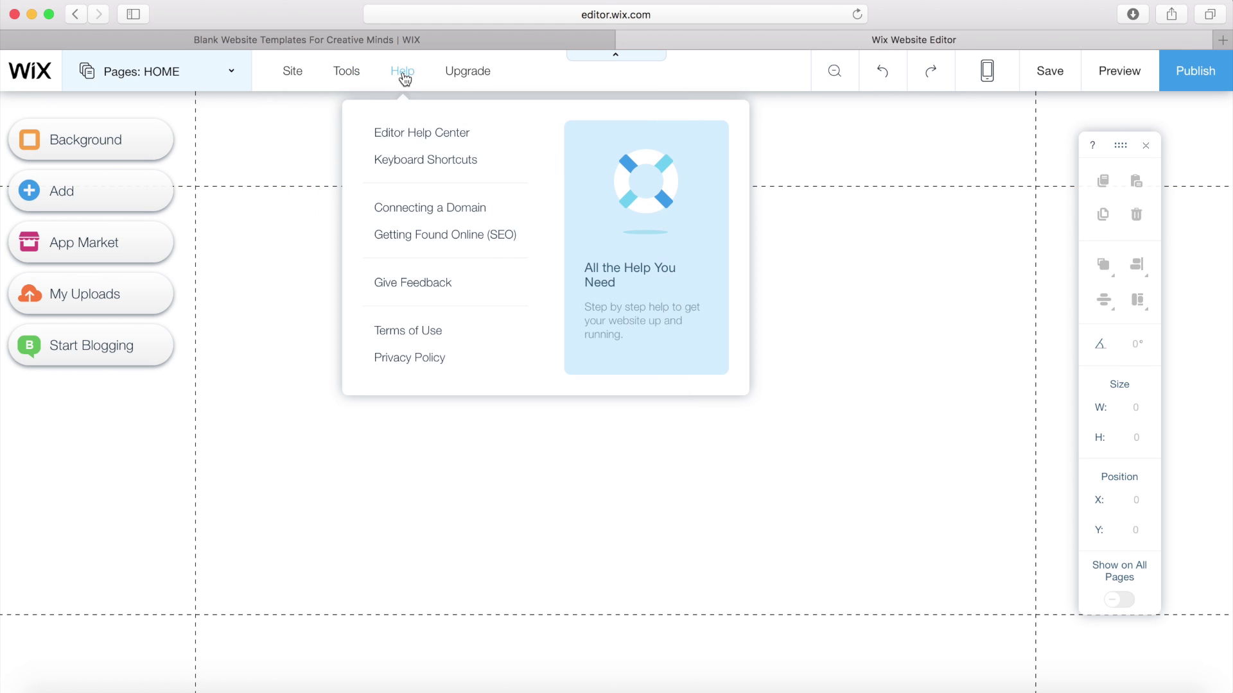
pyautogui.moveTo(486, 73)
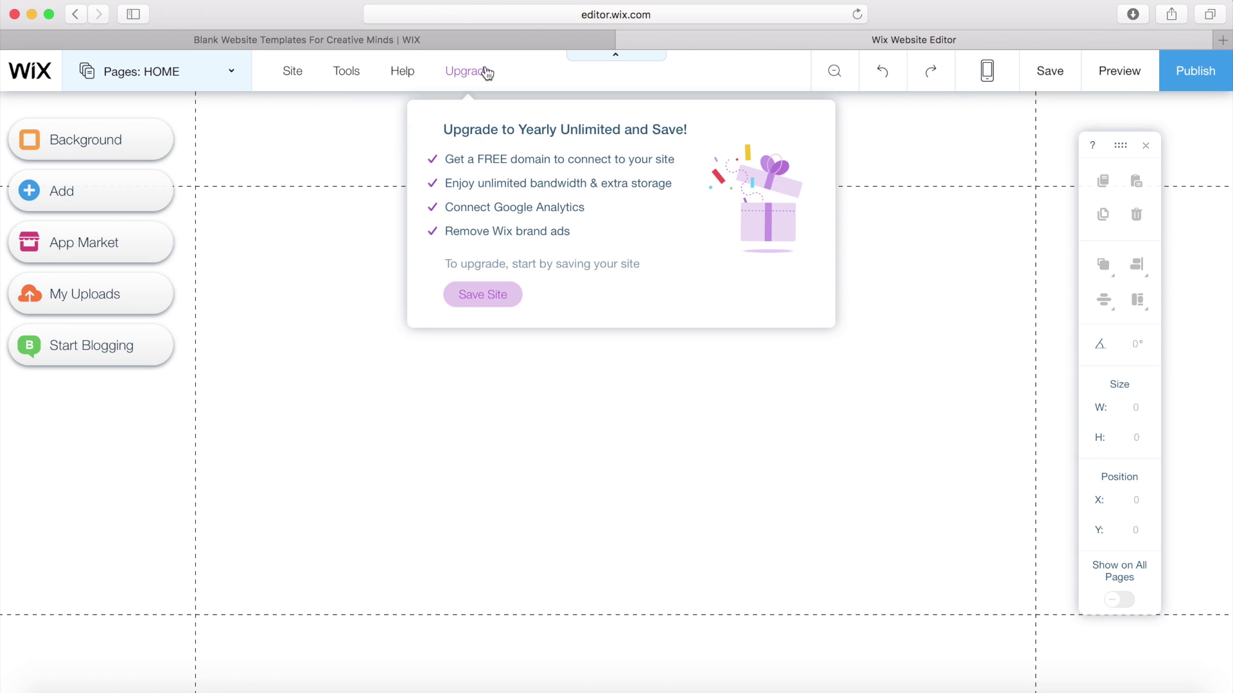
pyautogui.click(360, 133)
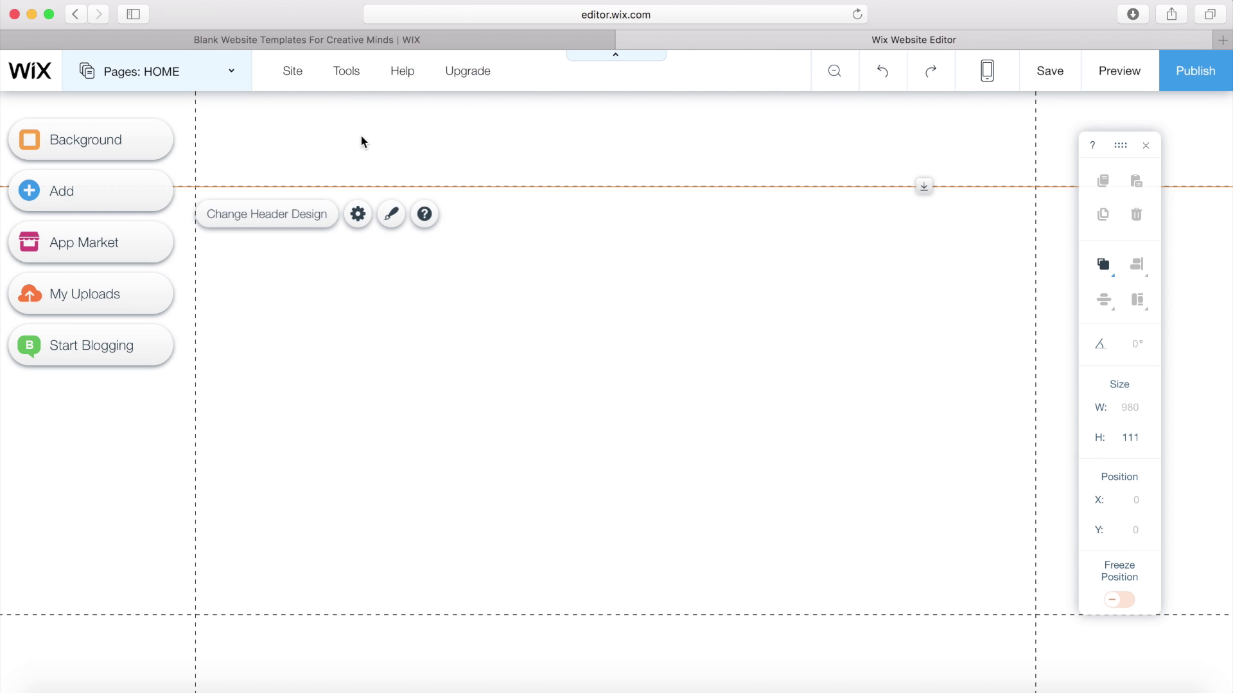
pyautogui.click(836, 74)
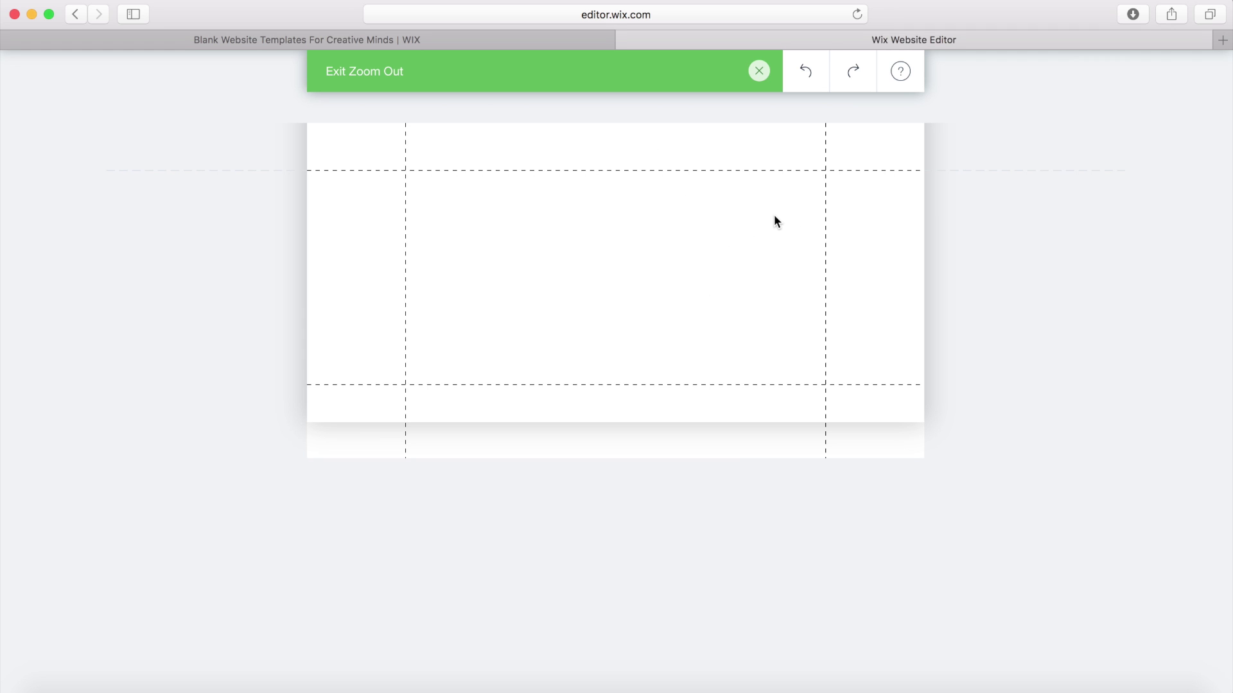
pyautogui.click(759, 71)
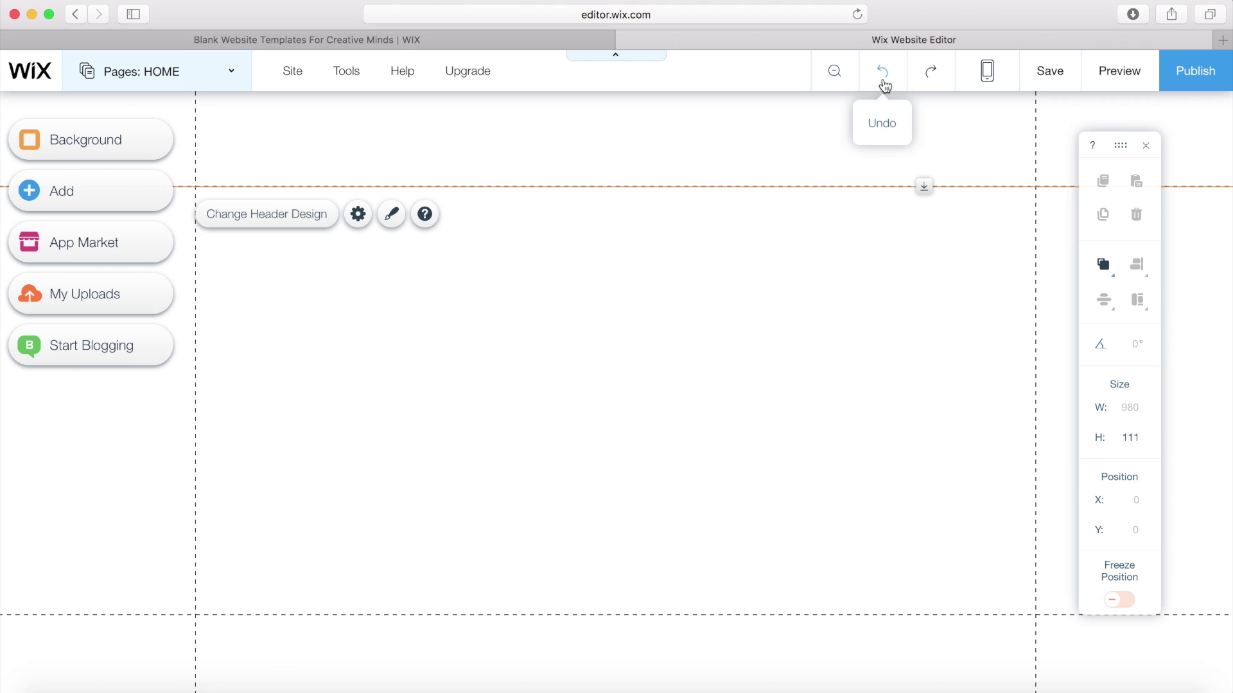
# Step: View the site in the mobile editor and return to the desktop view
pyautogui.click(989, 80)
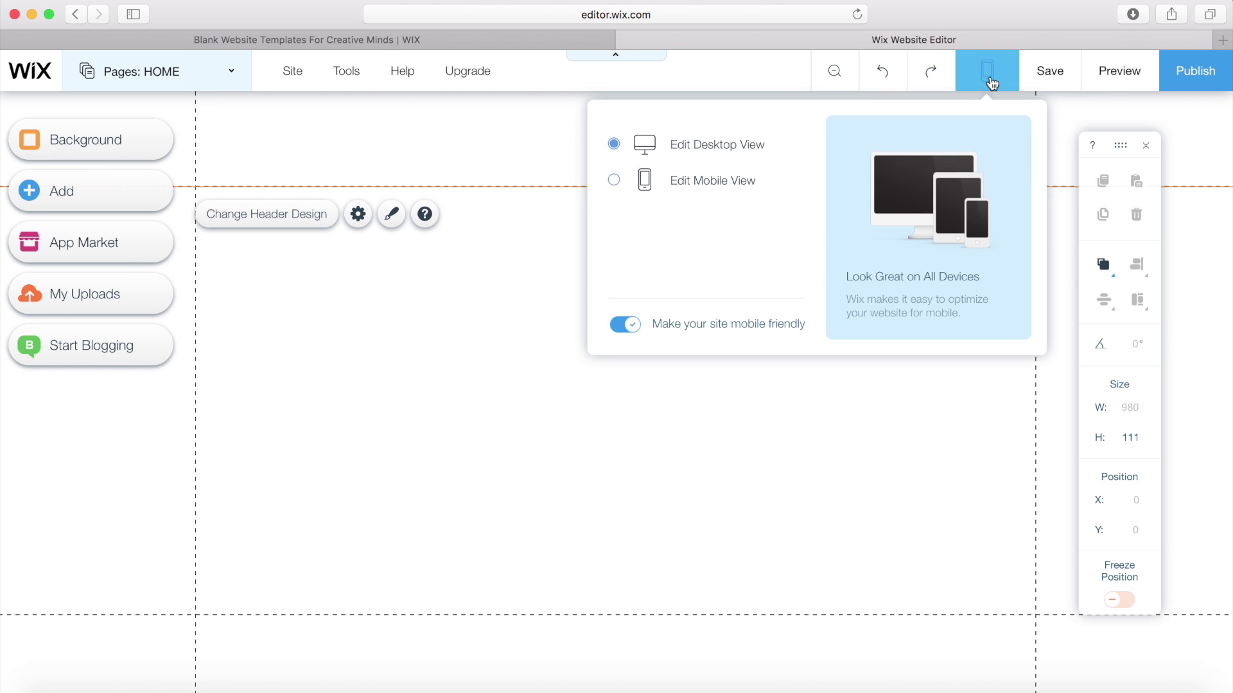
pyautogui.click(709, 185)
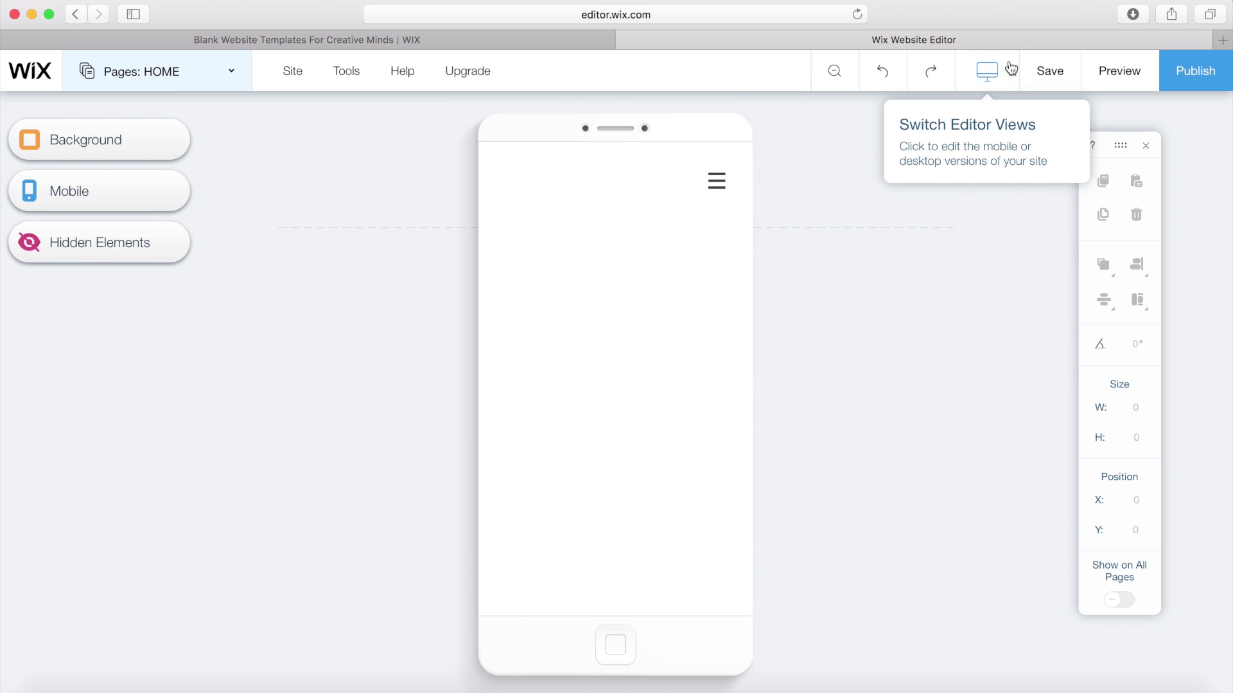
pyautogui.click(987, 72)
pyautogui.click(718, 152)
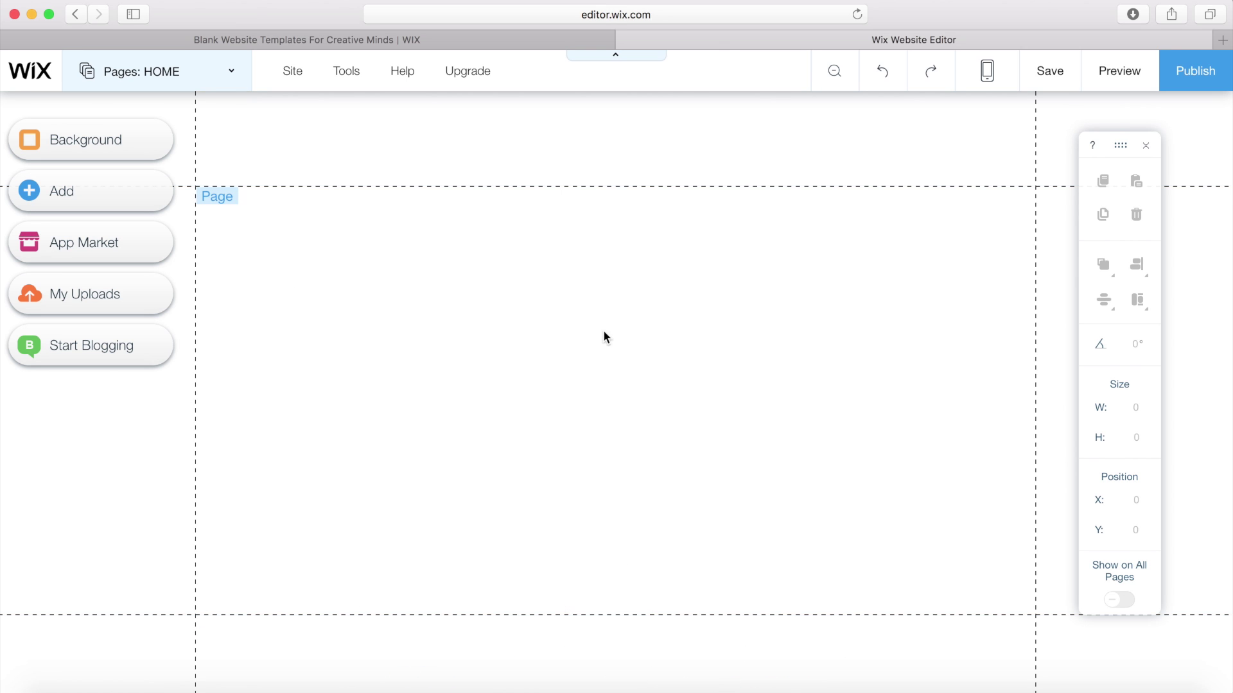
# Step: Increase the header's height to 124 and apply the pale grey themed header design
pyautogui.click(395, 135)
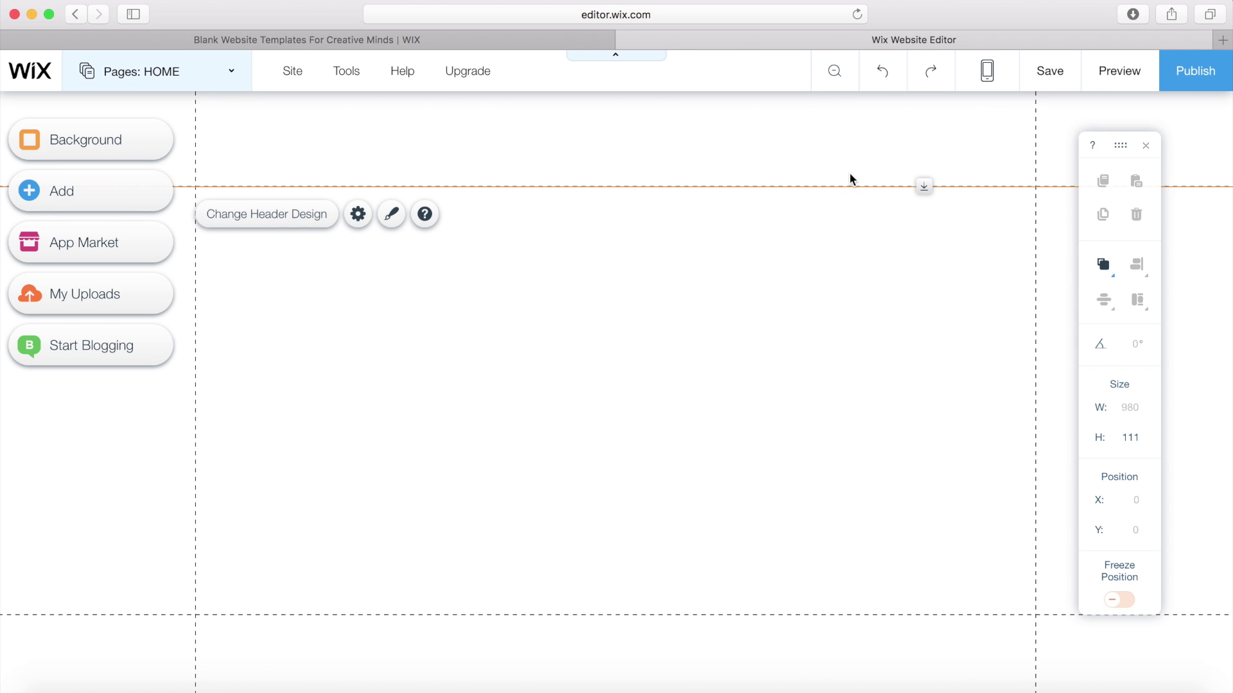
pyautogui.moveTo(924, 187); pyautogui.dragTo(875, 200)
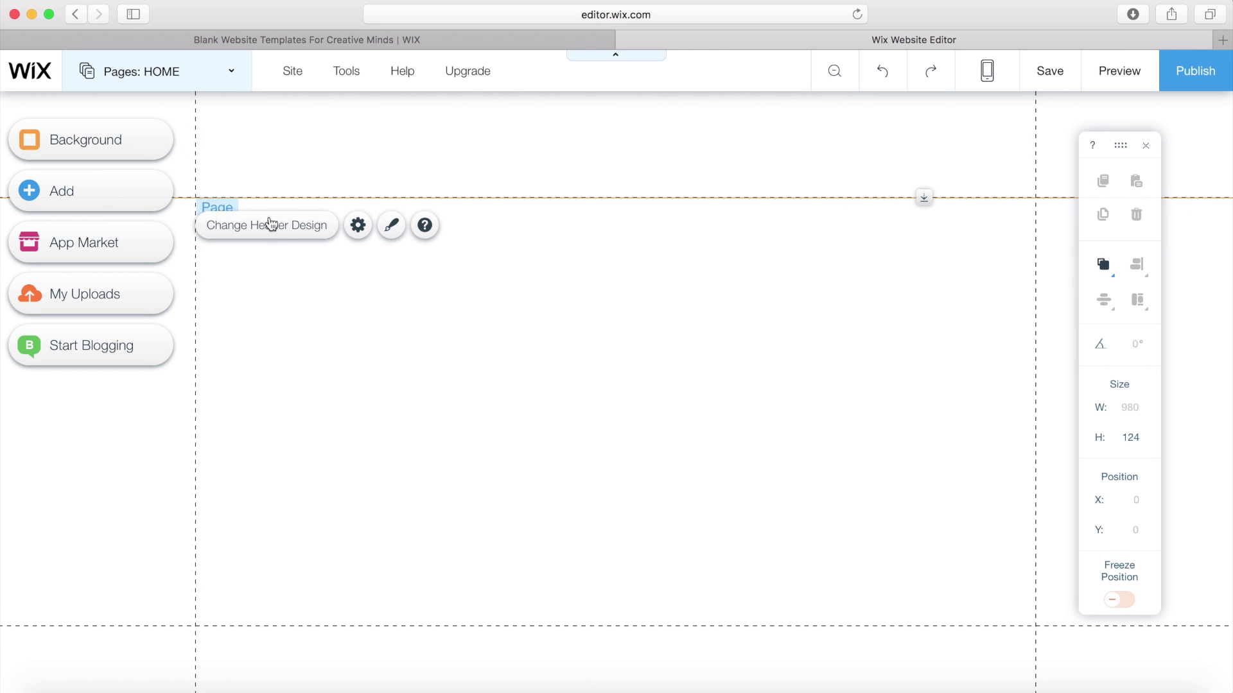
pyautogui.click(391, 225)
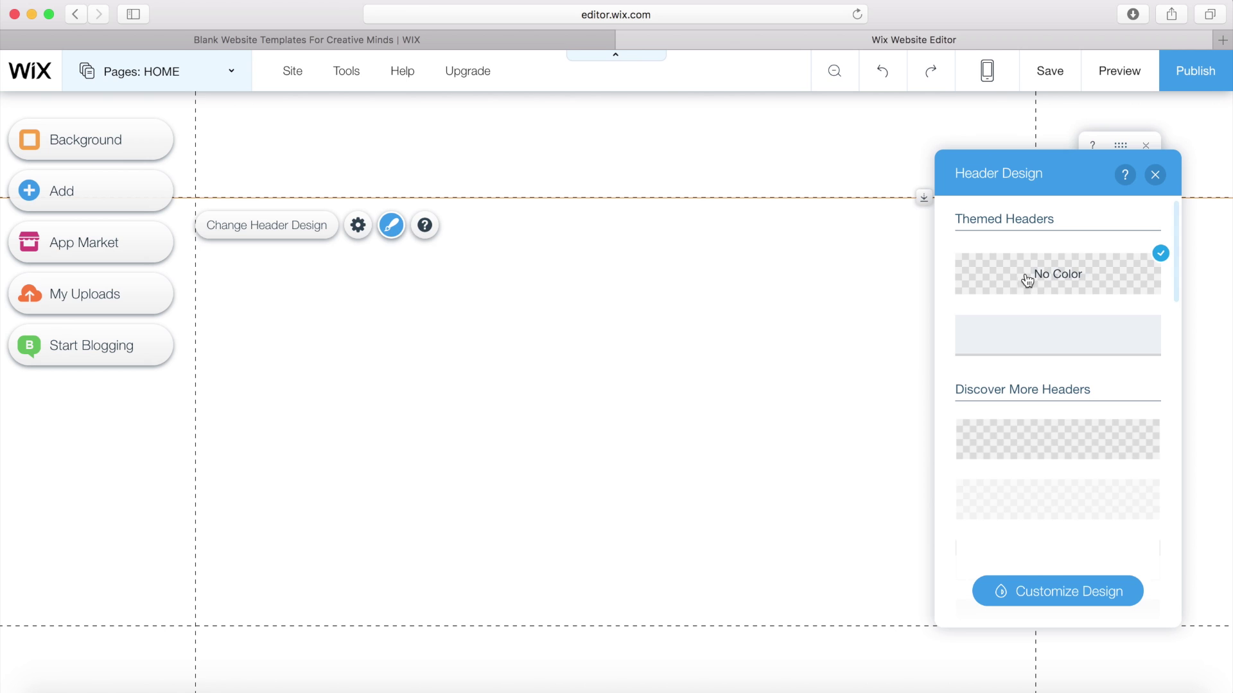
pyautogui.scroll(-3, 1078, 246)
pyautogui.scroll(-10, 1078, 246)
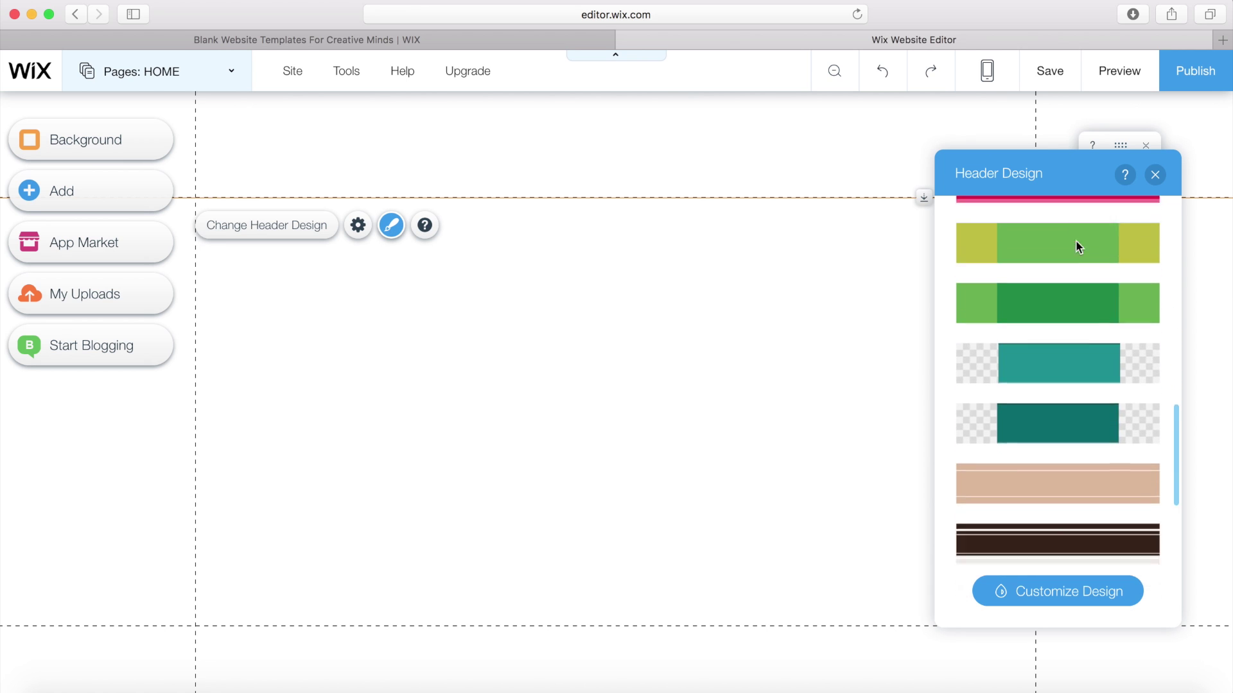
pyautogui.click(1098, 392)
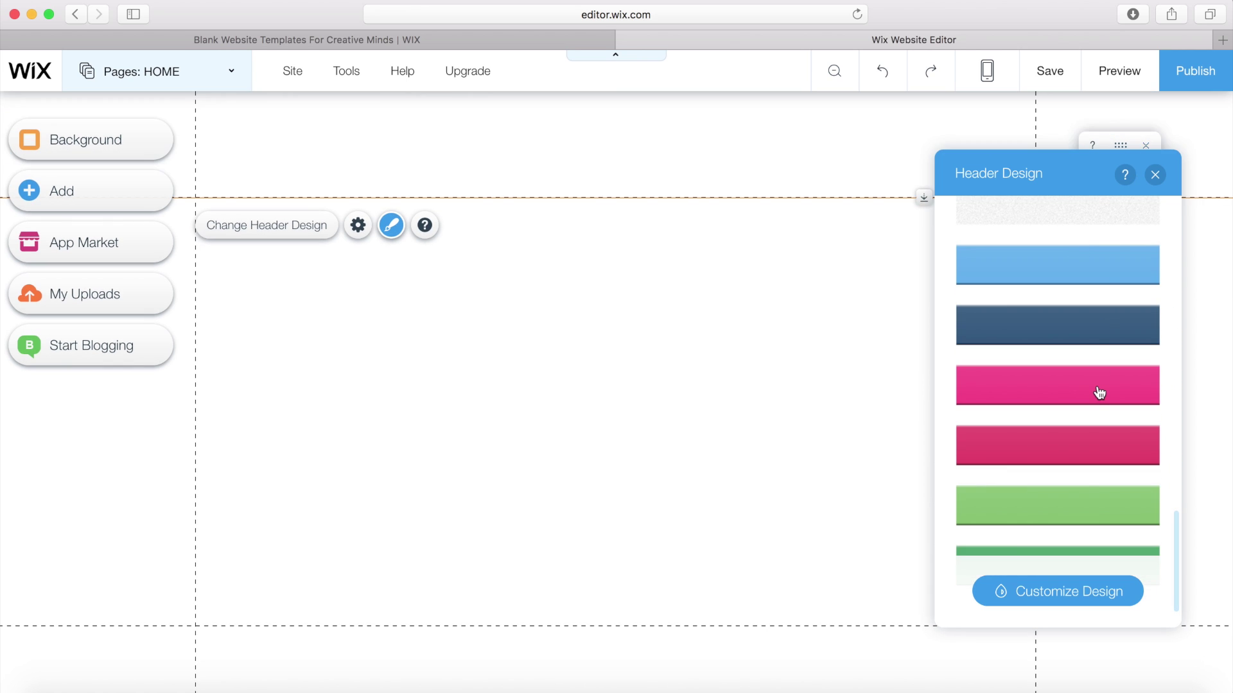
pyautogui.scroll(3, 1098, 394)
pyautogui.scroll(-3, 1099, 393)
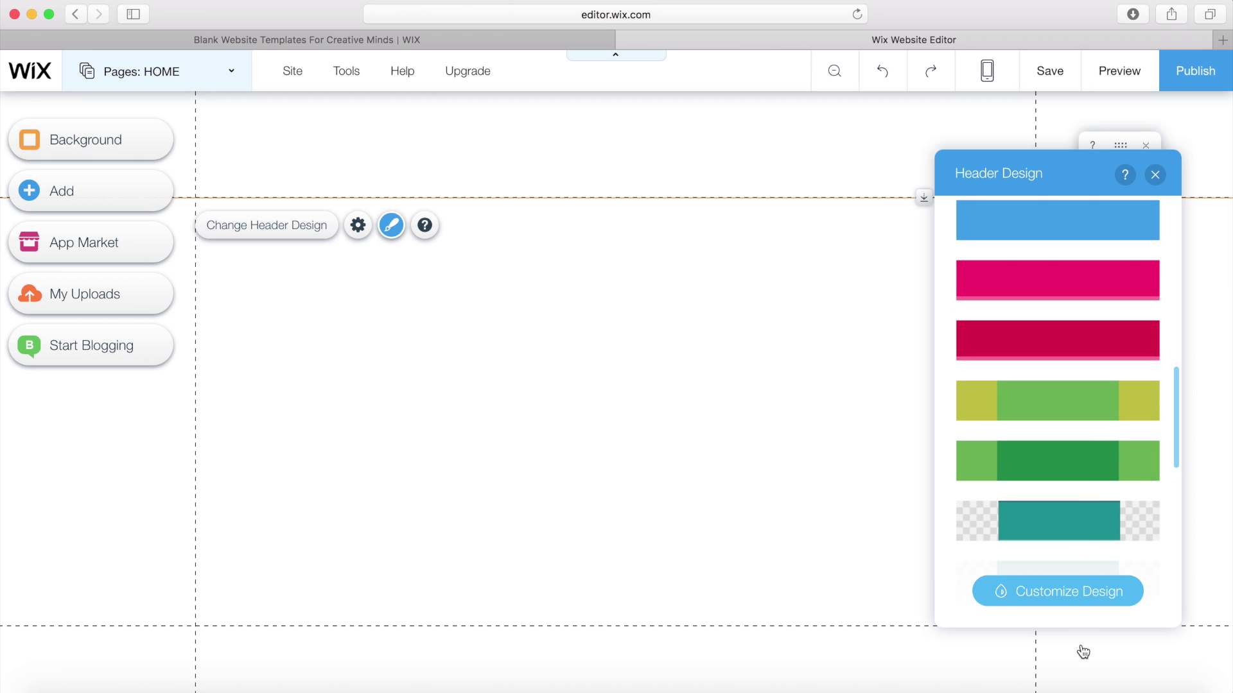
pyautogui.click(1081, 446)
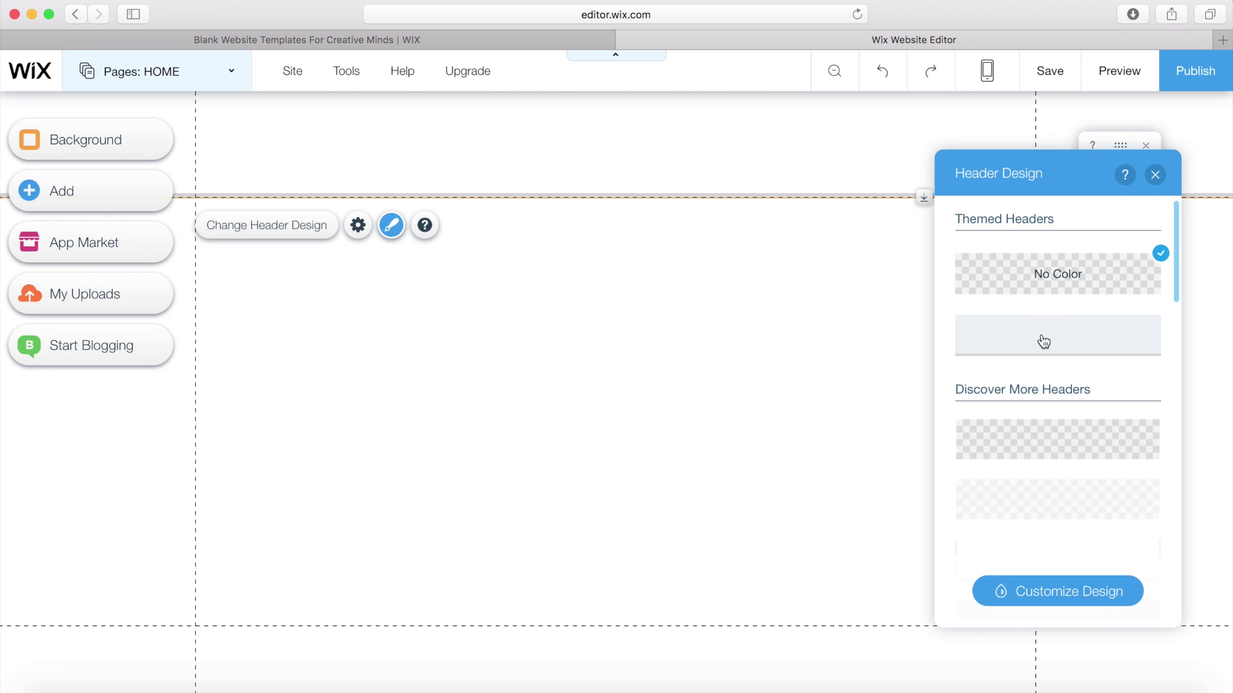
pyautogui.click(1033, 341)
pyautogui.click(450, 218)
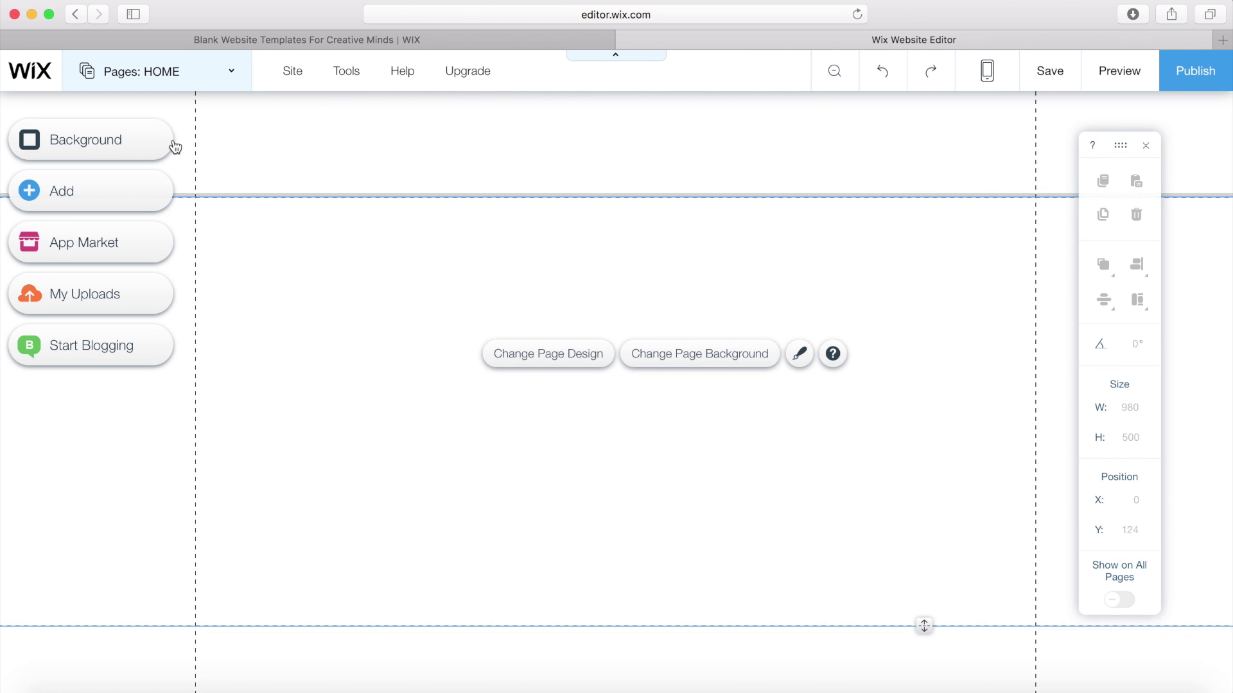
# Step: Try the dark green and dark ocean video backgrounds on the HOME page and browse the other selected backgrounds
pyautogui.click(112, 148)
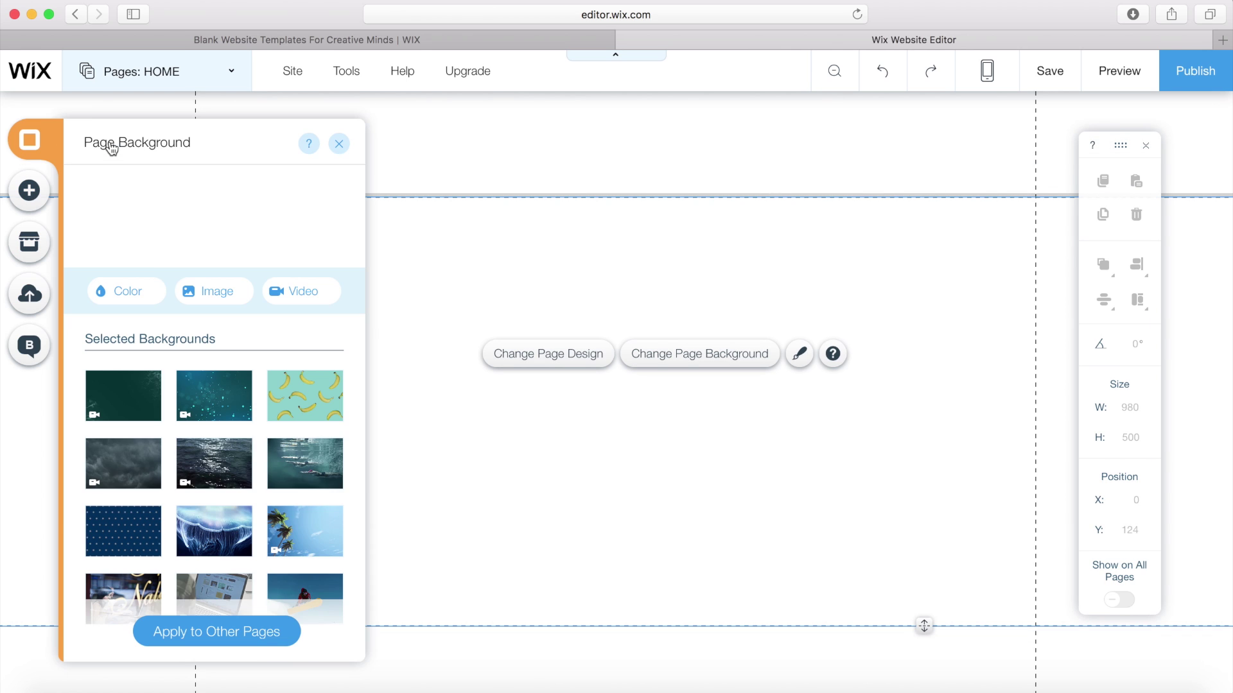
pyautogui.click(137, 399)
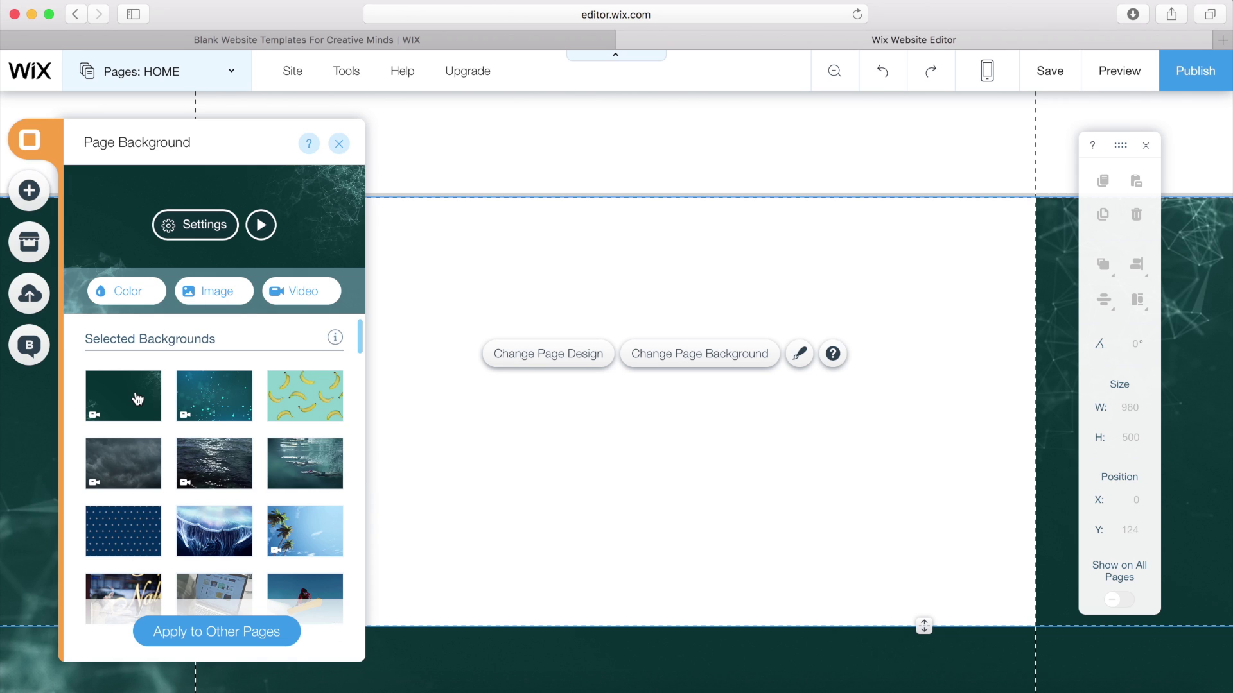
pyautogui.scroll(-2, 137, 399)
pyautogui.click(214, 395)
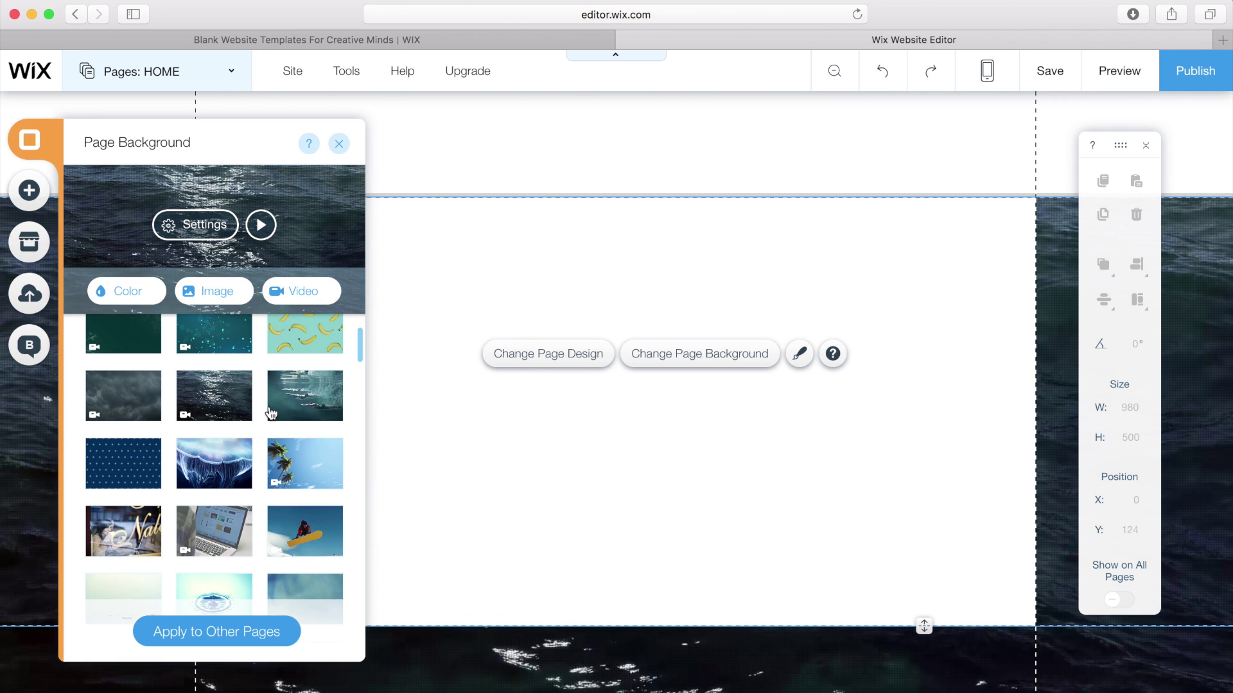
pyautogui.scroll(-10, 271, 413)
pyautogui.scroll(12, 270, 413)
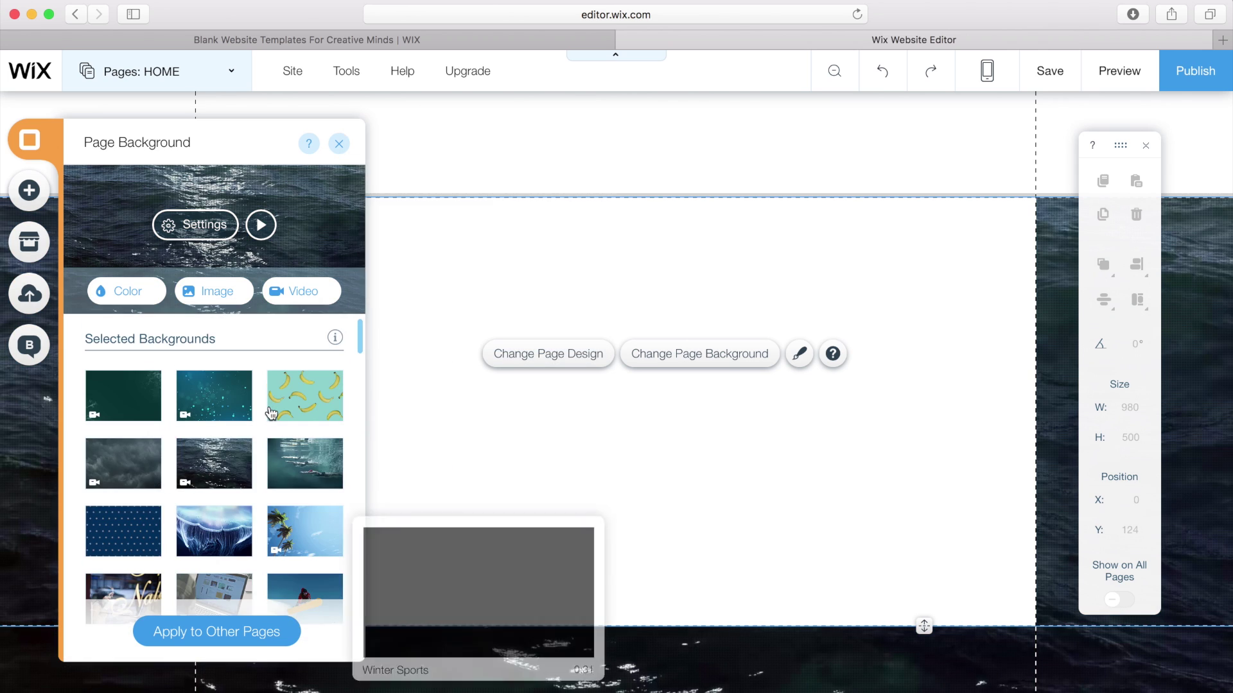
# Step: Set the HOME page background to the dark grey site color #414141, after trying dark purple #221333
pyautogui.click(145, 292)
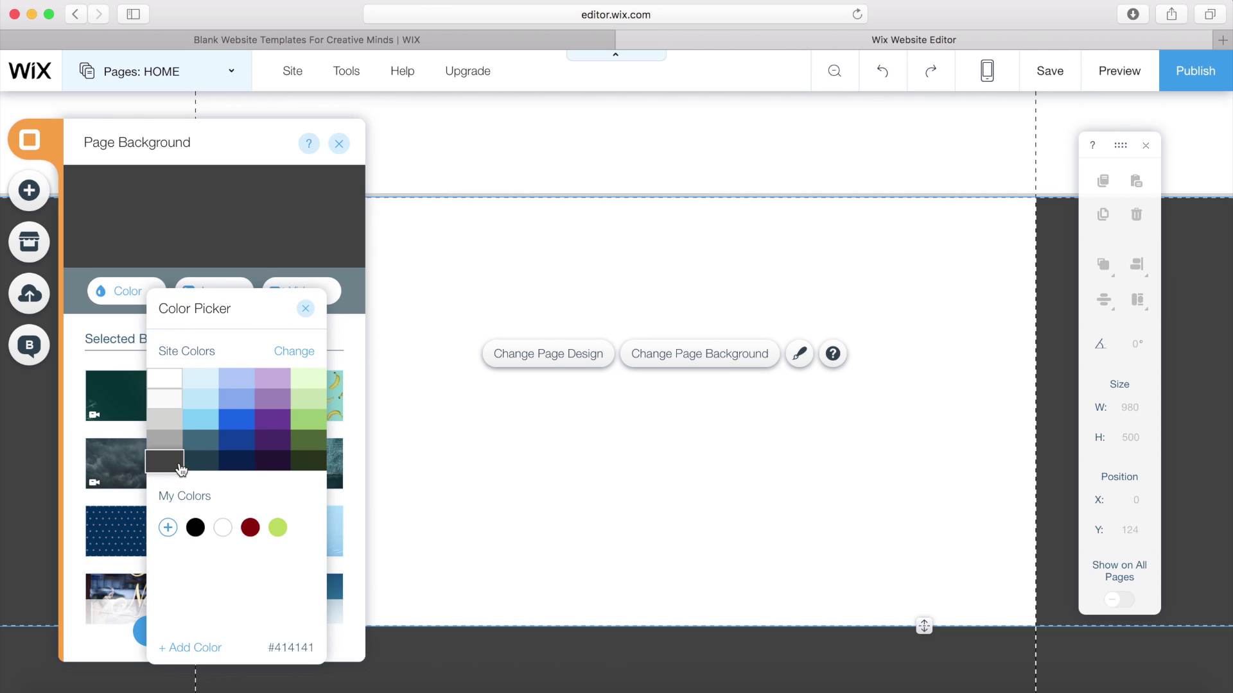
pyautogui.click(272, 461)
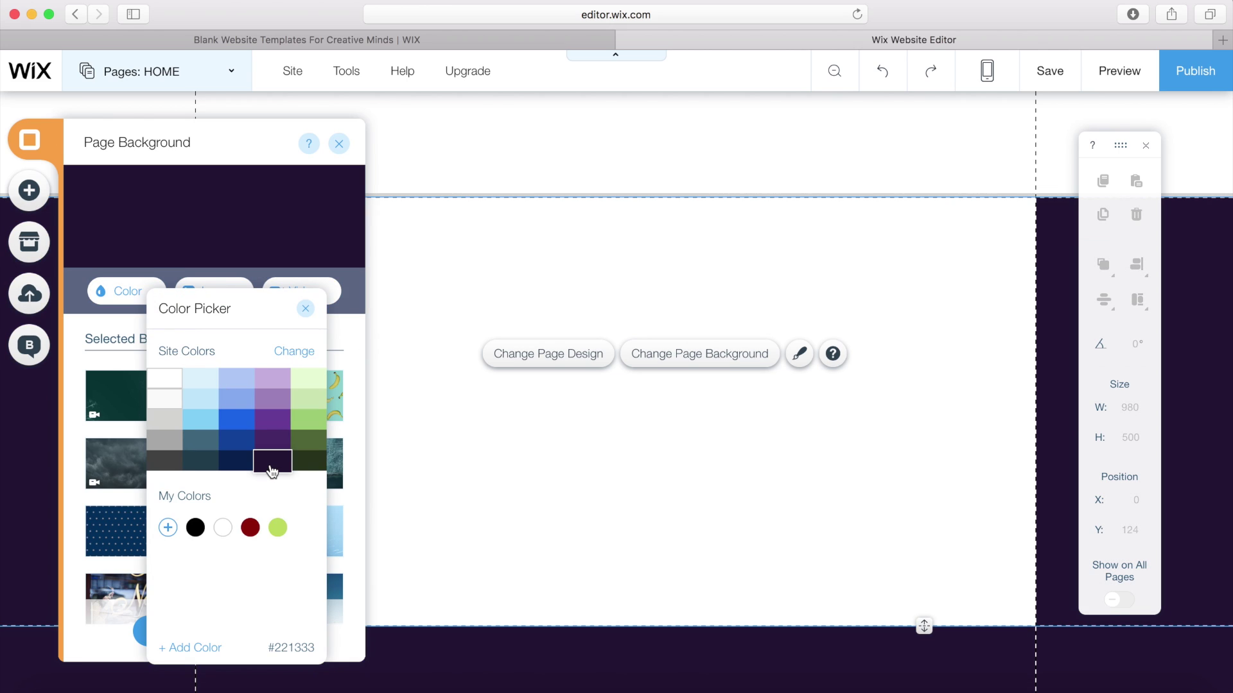
pyautogui.click(165, 461)
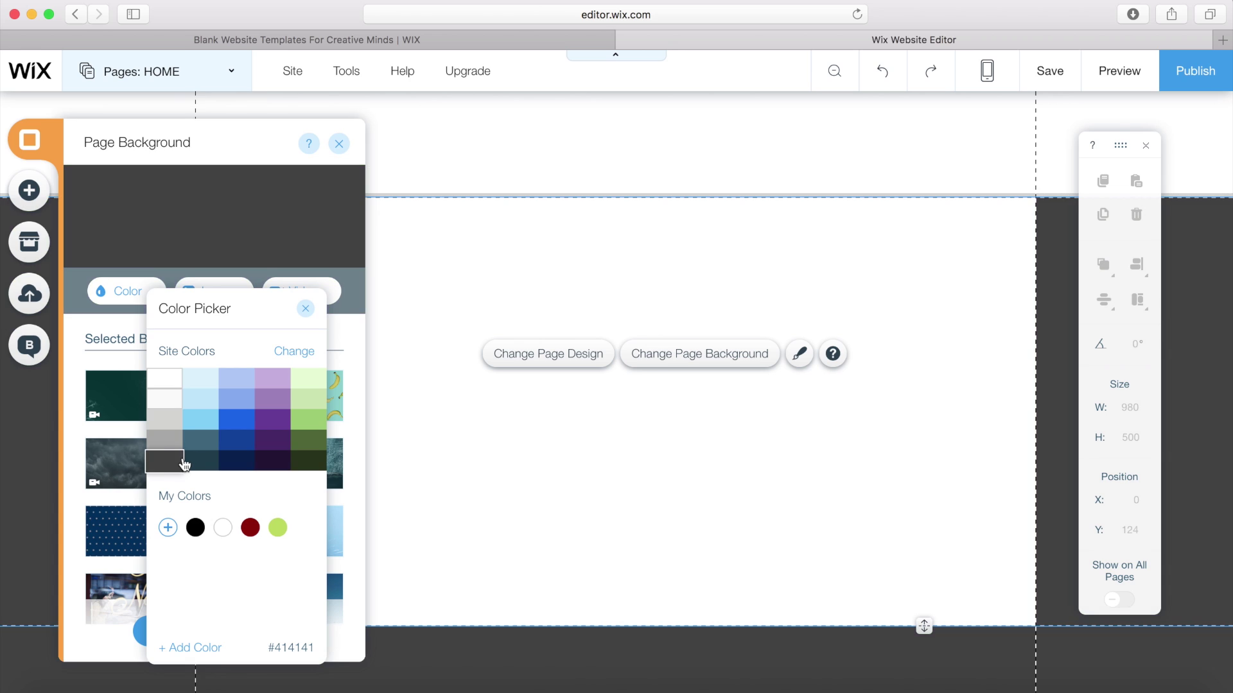
pyautogui.click(307, 309)
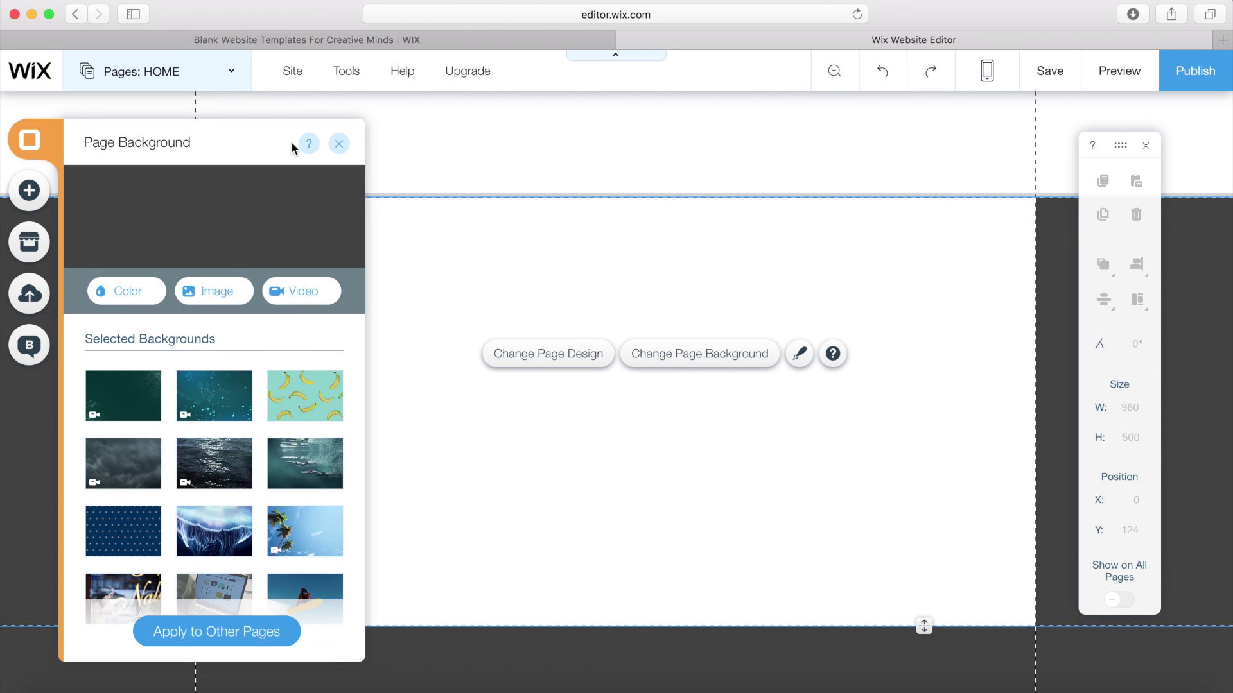
pyautogui.click(338, 144)
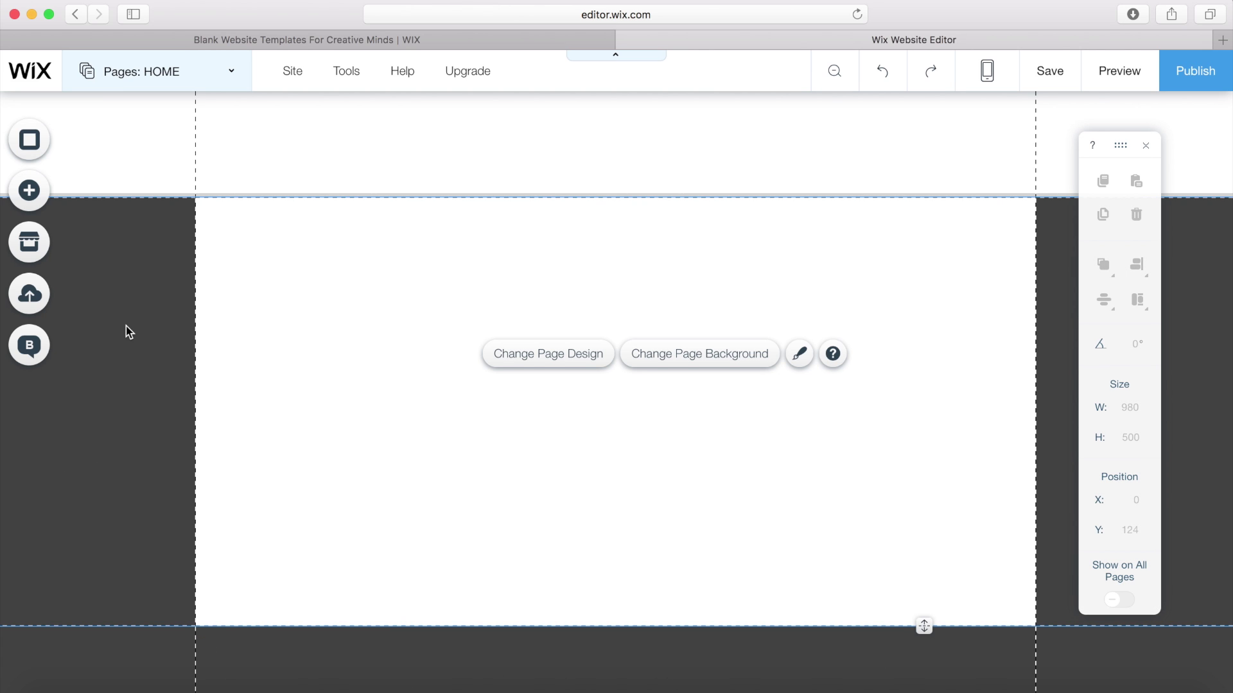
# Step: Look through the themed text and title styles that can be added to the site
pyautogui.click(406, 386)
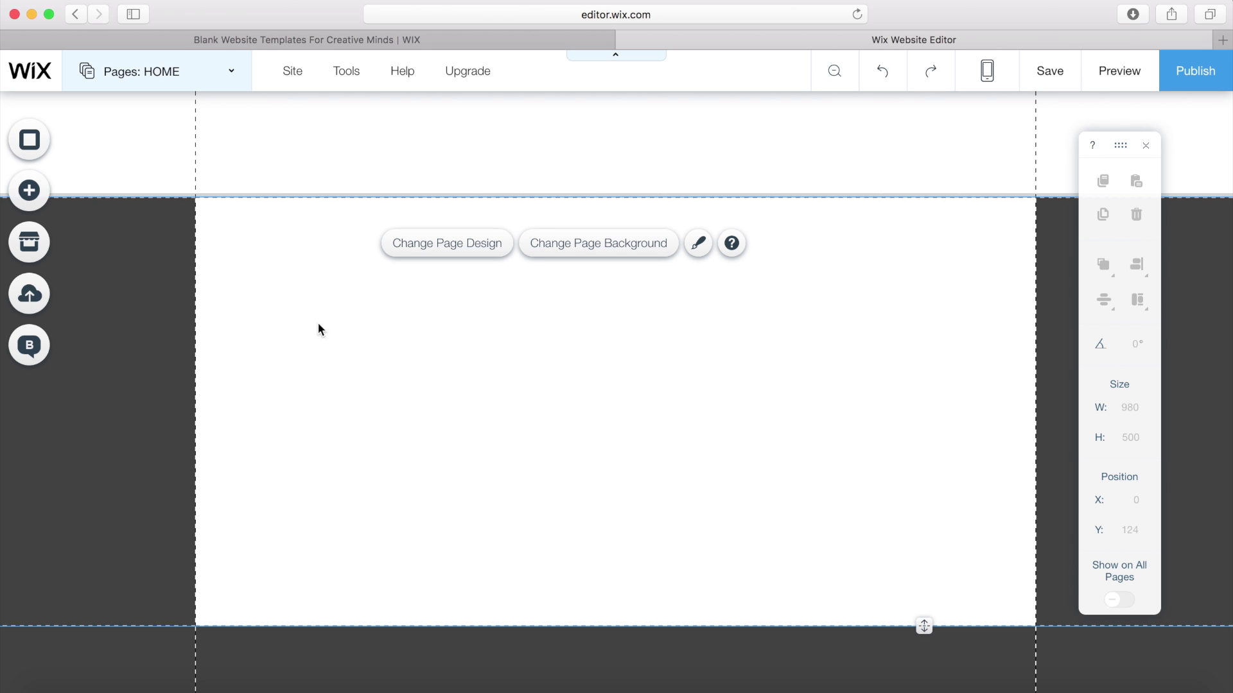
pyautogui.click(320, 118)
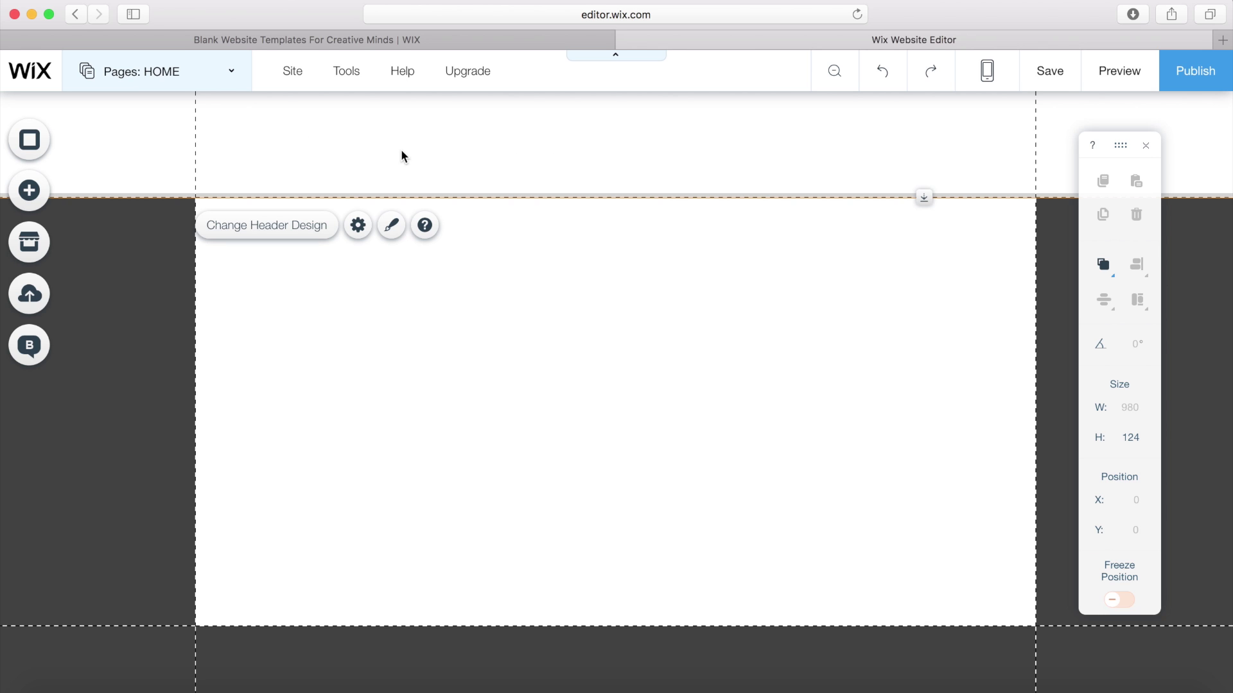
pyautogui.click(28, 193)
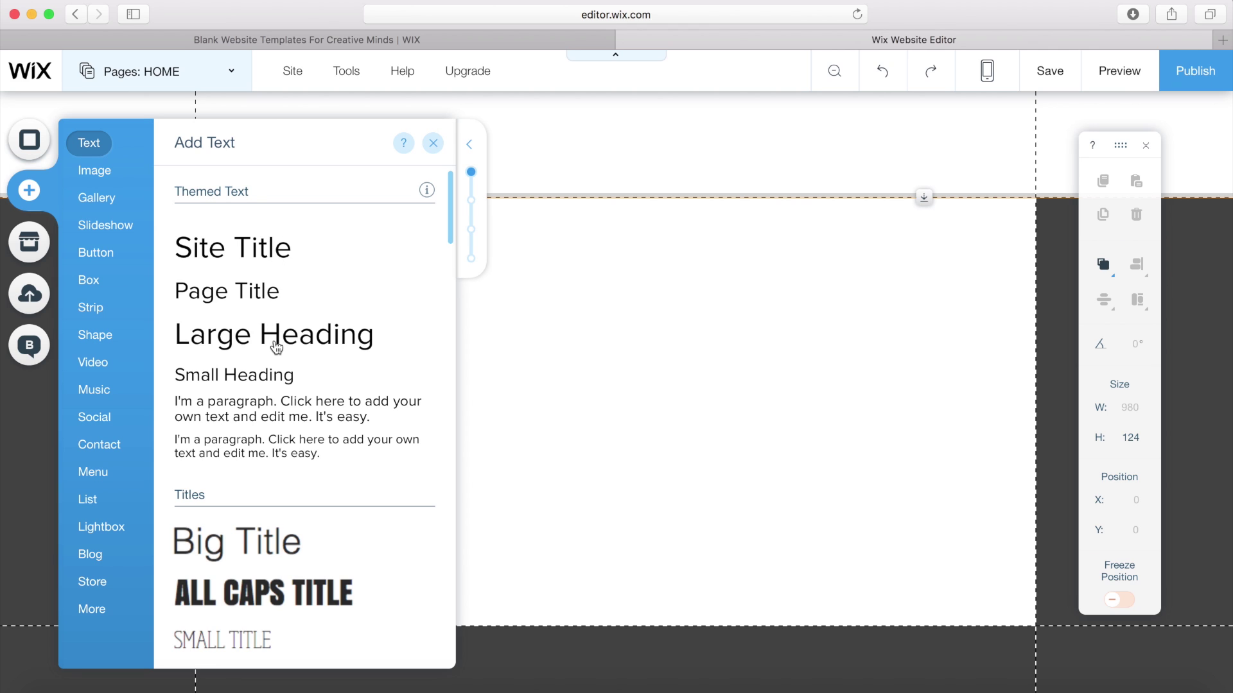
pyautogui.scroll(-2, 294, 304)
pyautogui.scroll(-2, 293, 304)
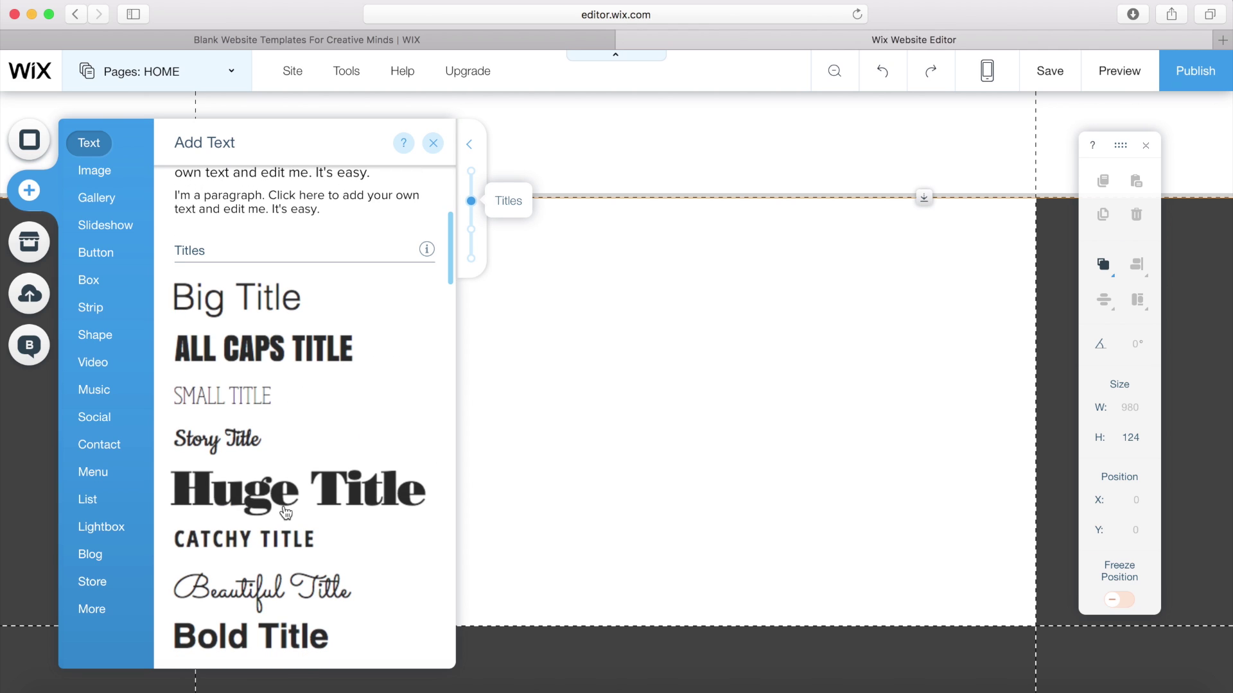
pyautogui.scroll(4, 285, 512)
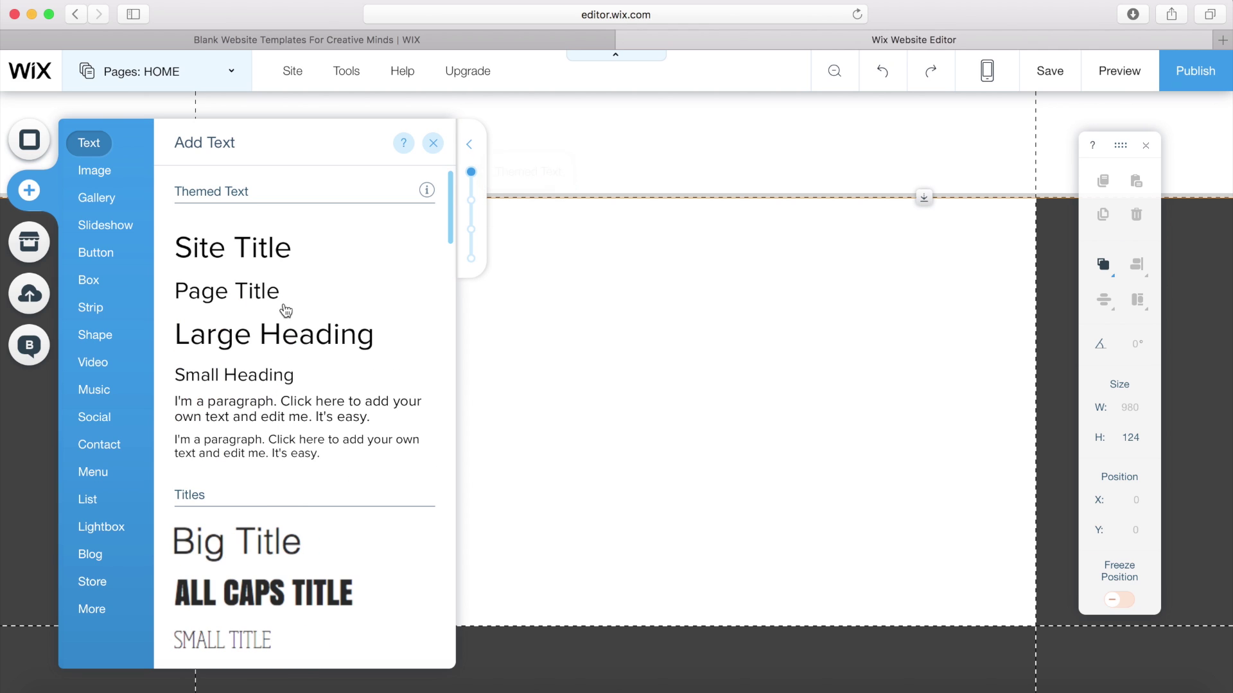
# Step: Upload websiteheader.png to the site's own images and add it to the page
pyautogui.click(106, 183)
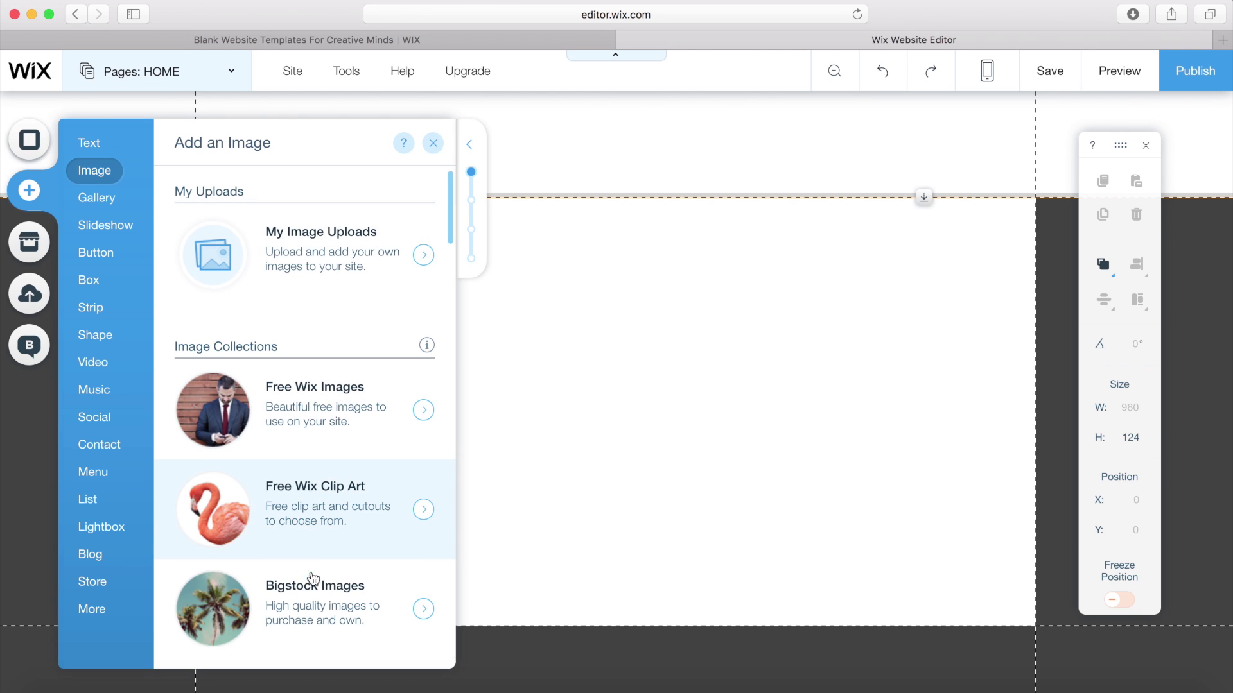
pyautogui.scroll(-1, 334, 459)
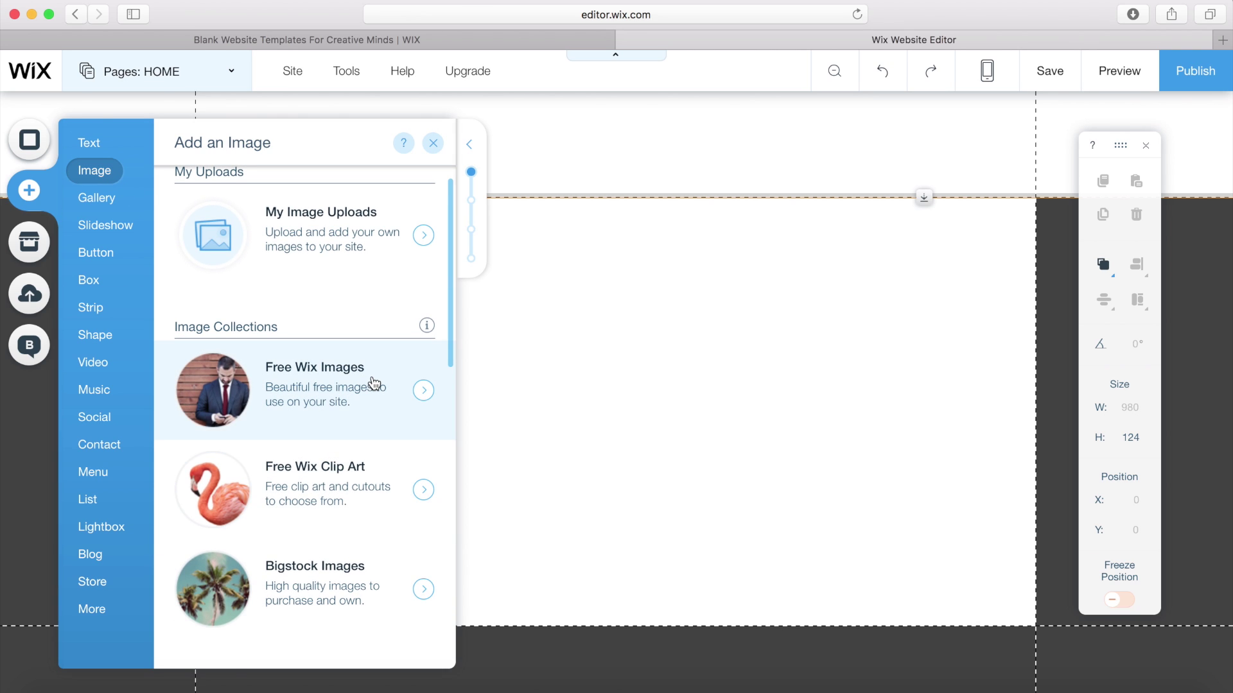
pyautogui.scroll(-4, 363, 450)
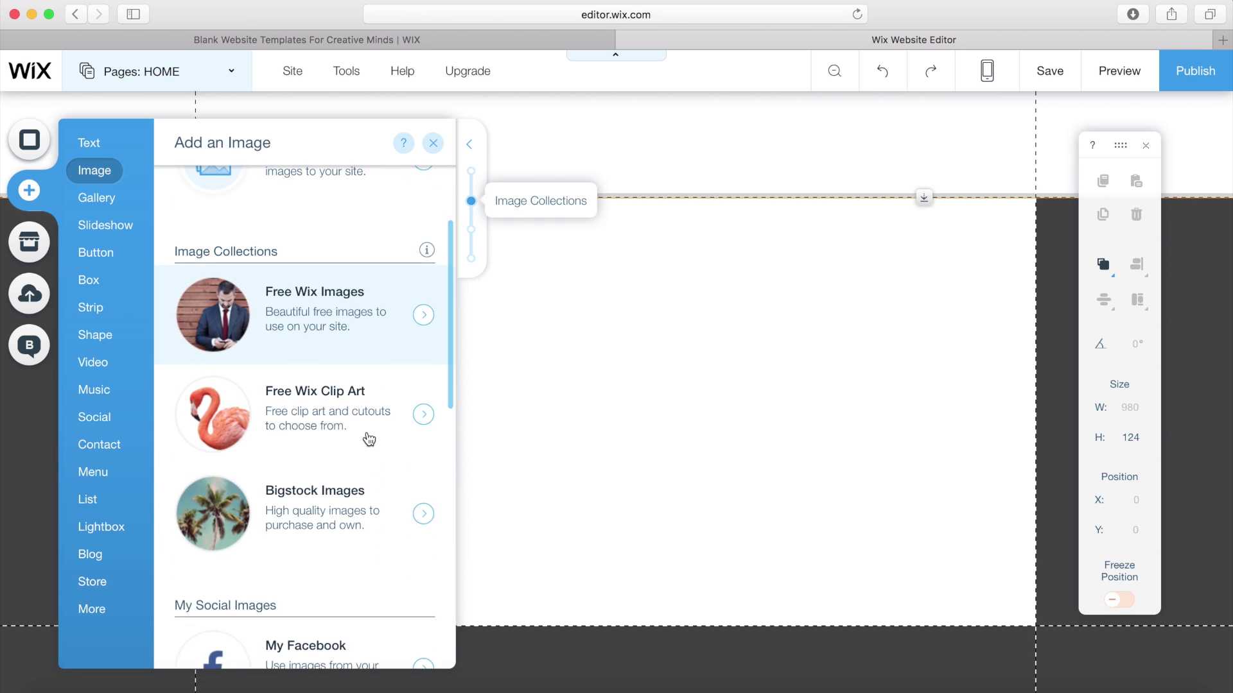
pyautogui.scroll(5, 366, 430)
pyautogui.click(338, 269)
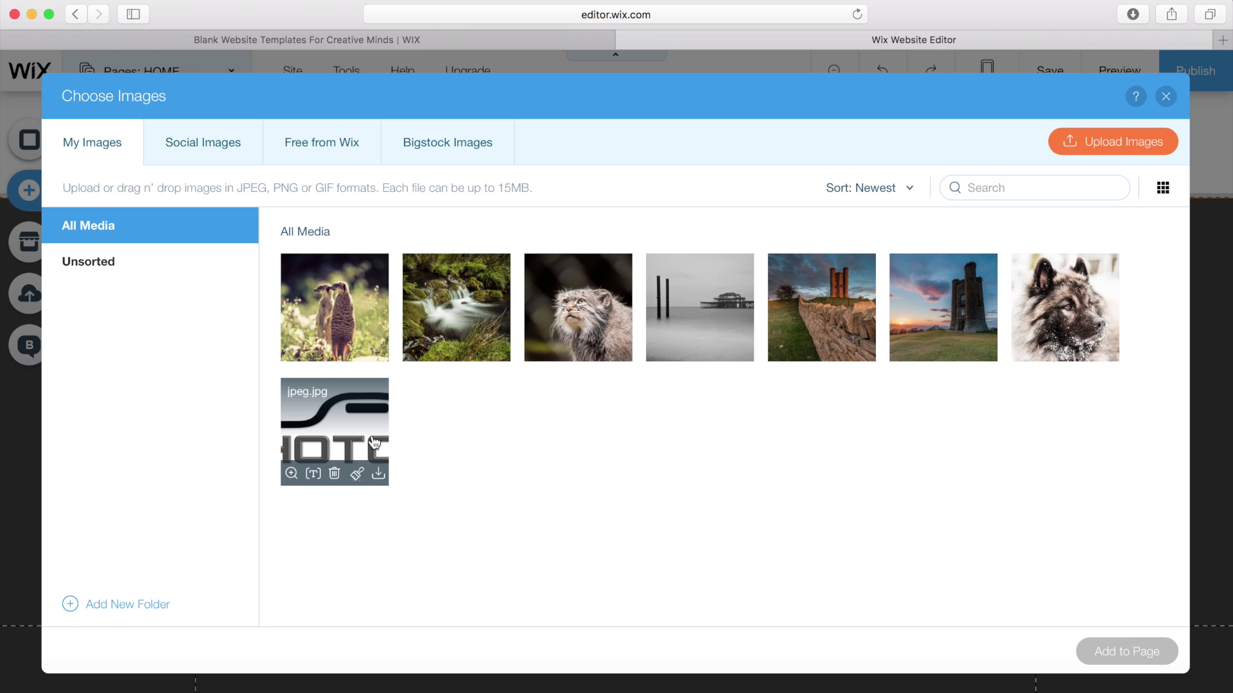
pyautogui.click(1127, 138)
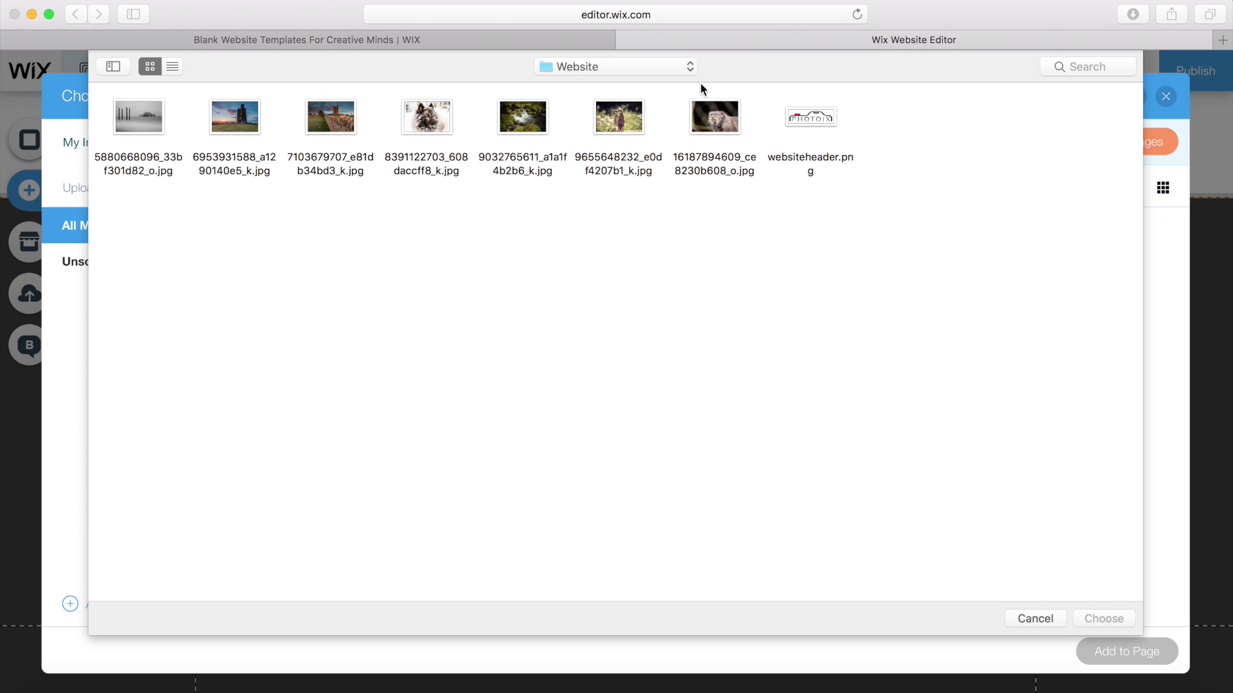
pyautogui.doubleClick(810, 117)
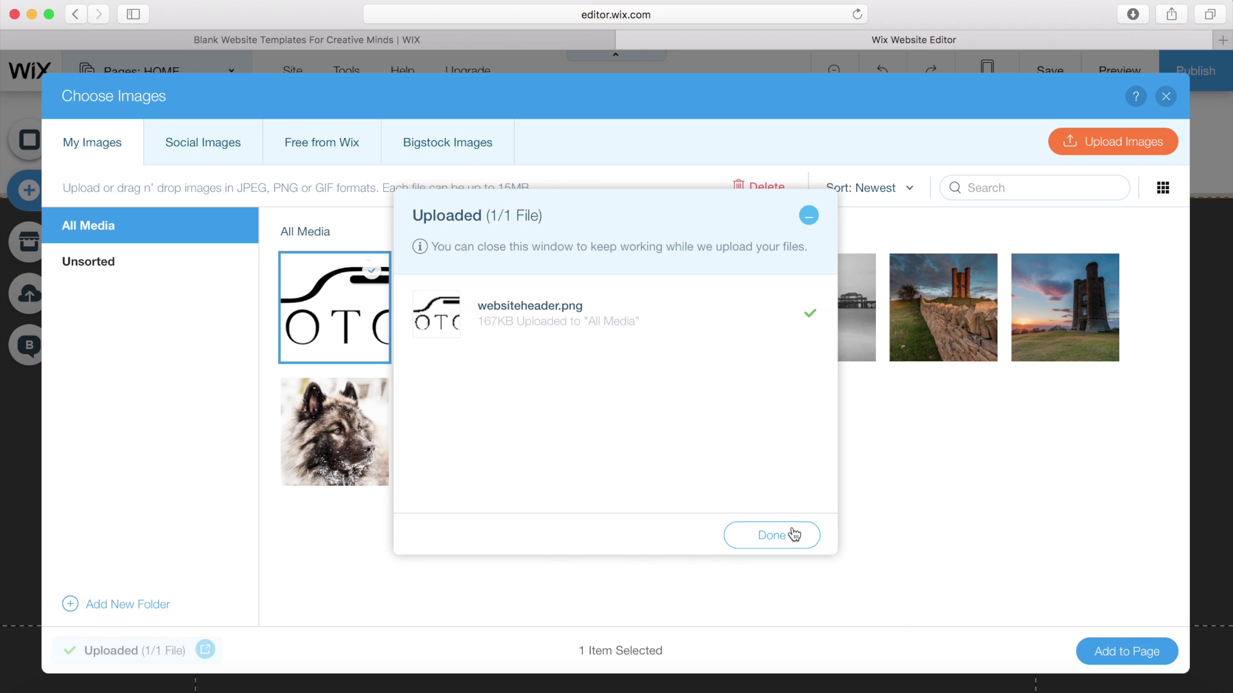
pyautogui.click(770, 545)
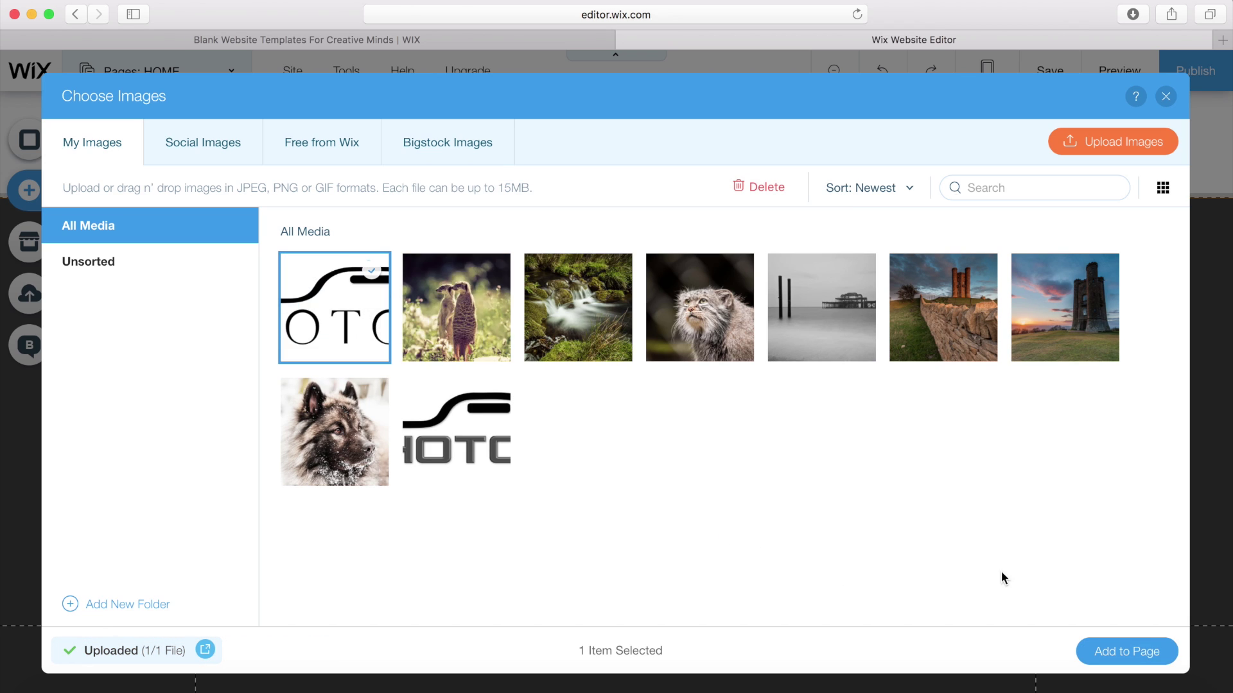
pyautogui.click(1123, 653)
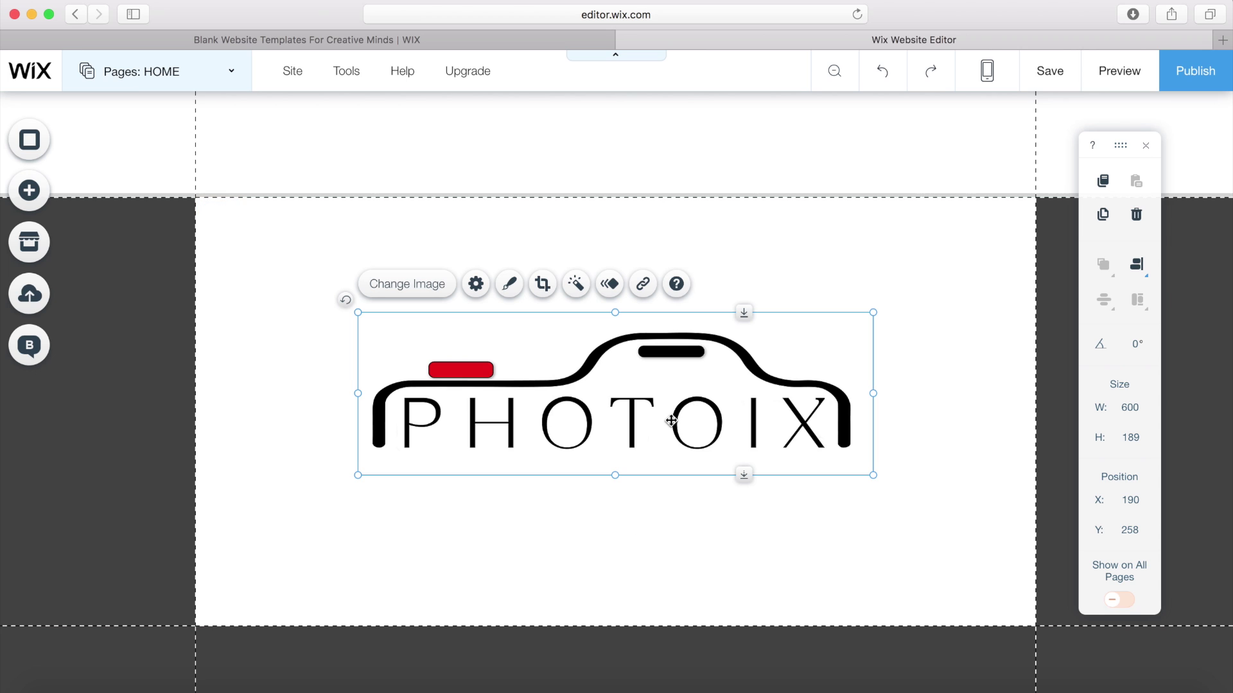
# Step: Move the logo image into the header, scale it to 388 by 124, and place it at X 0, Y 0
pyautogui.moveTo(671, 420); pyautogui.dragTo(510, 171)
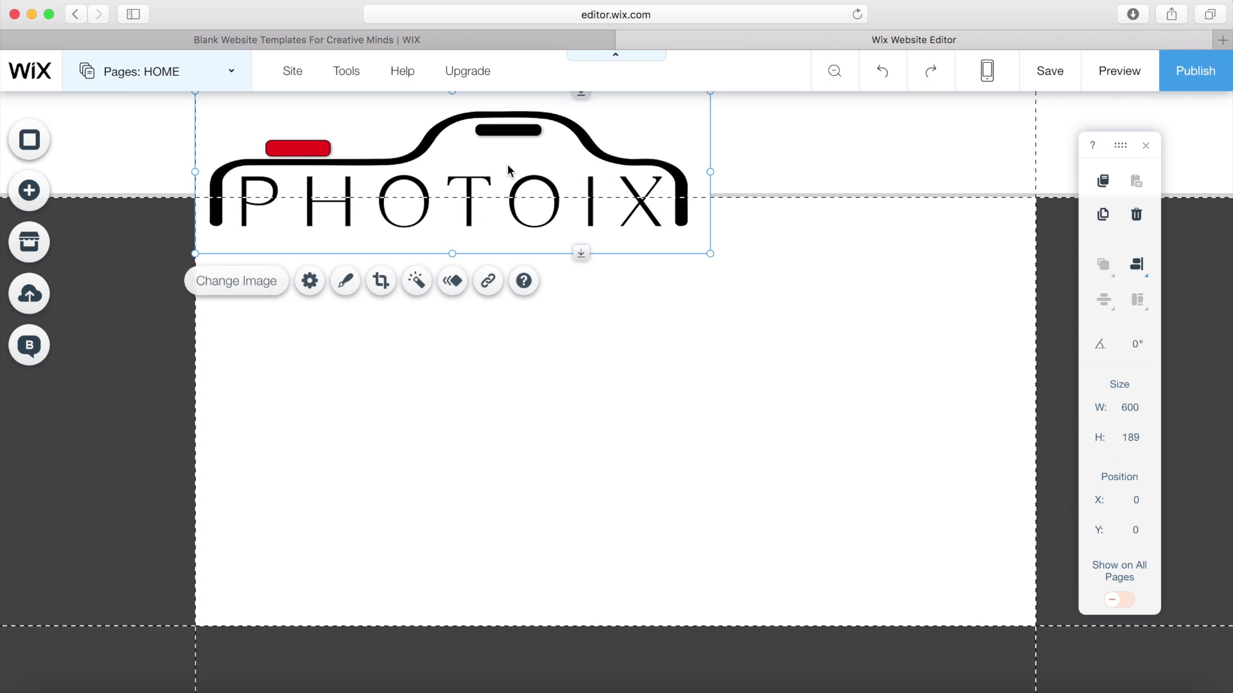
pyautogui.moveTo(192, 254); pyautogui.dragTo(357, 138)
pyautogui.moveTo(500, 145); pyautogui.dragTo(319, 148)
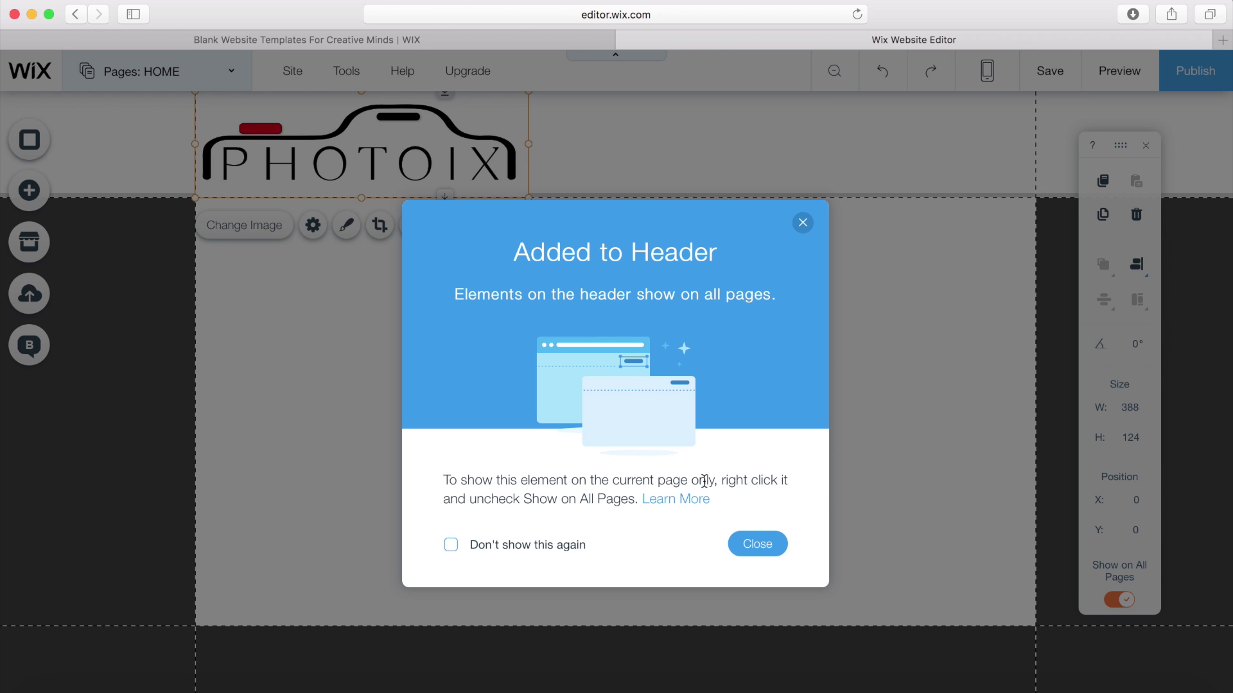
# Step: Dismiss the notice about header elements, choosing not to show it again, and deselect the logo
pyautogui.click(565, 551)
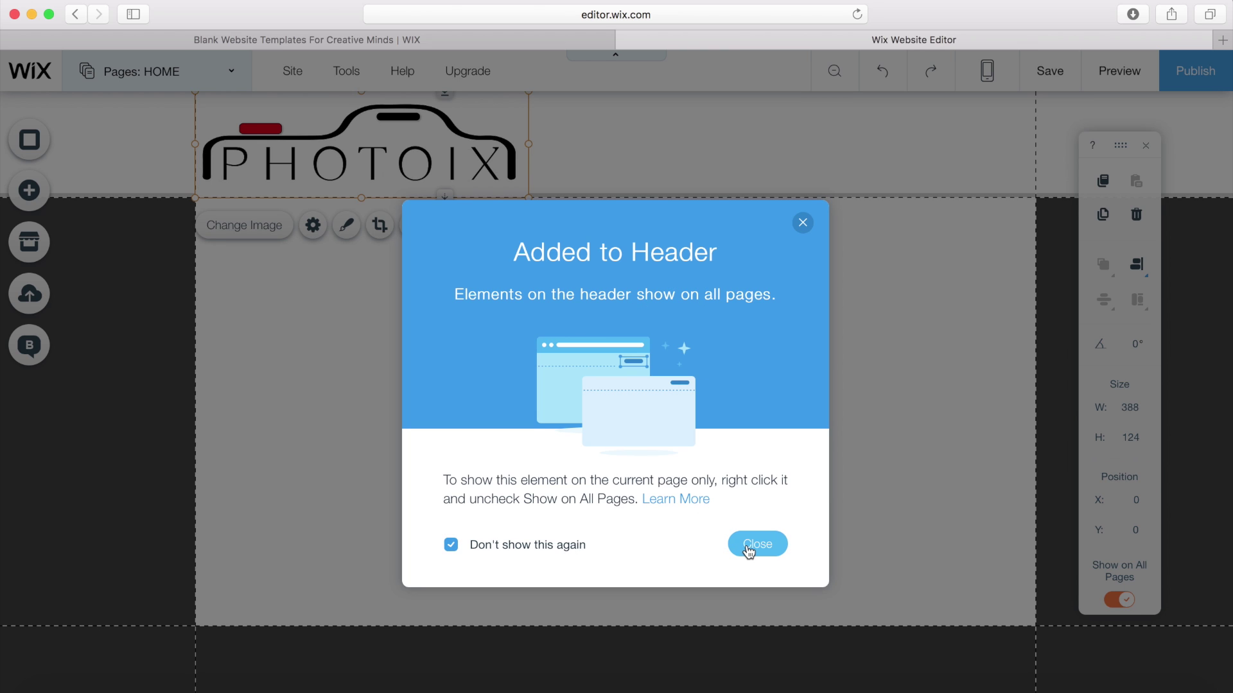
pyautogui.click(748, 546)
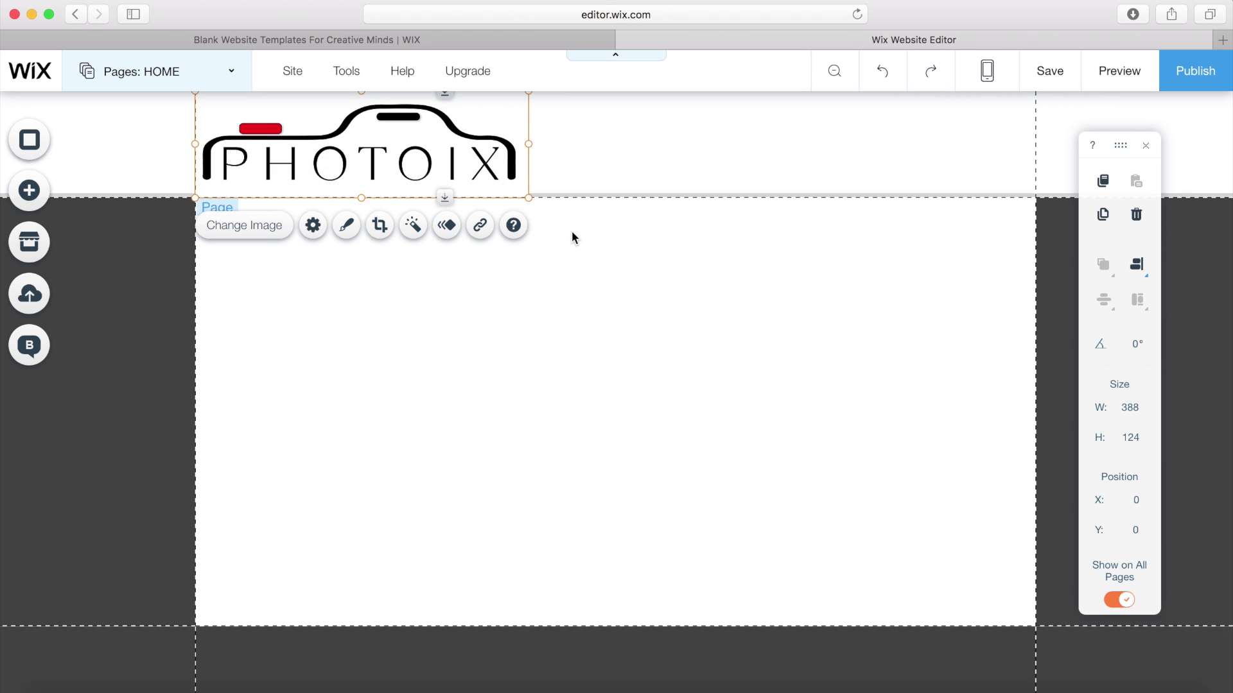
pyautogui.click(406, 333)
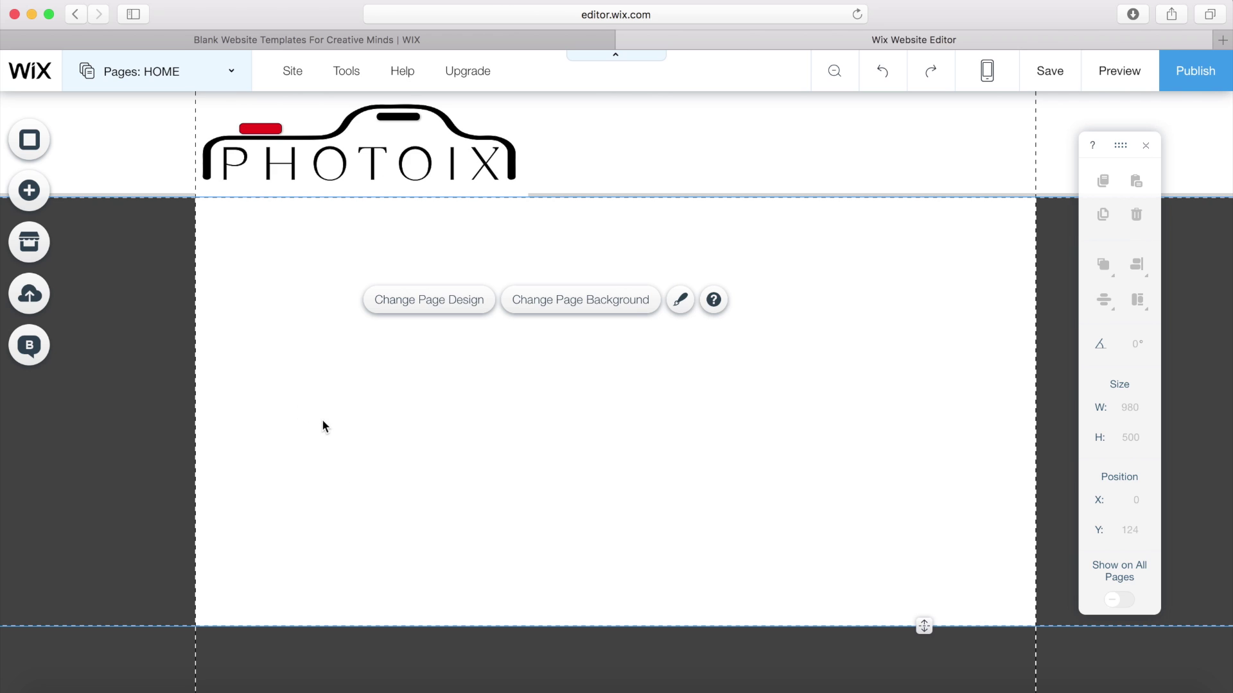
# Step: Add a themed paragraph text to the home page and replace its placeholder with "Welcome to my Website!"
pyautogui.click(29, 192)
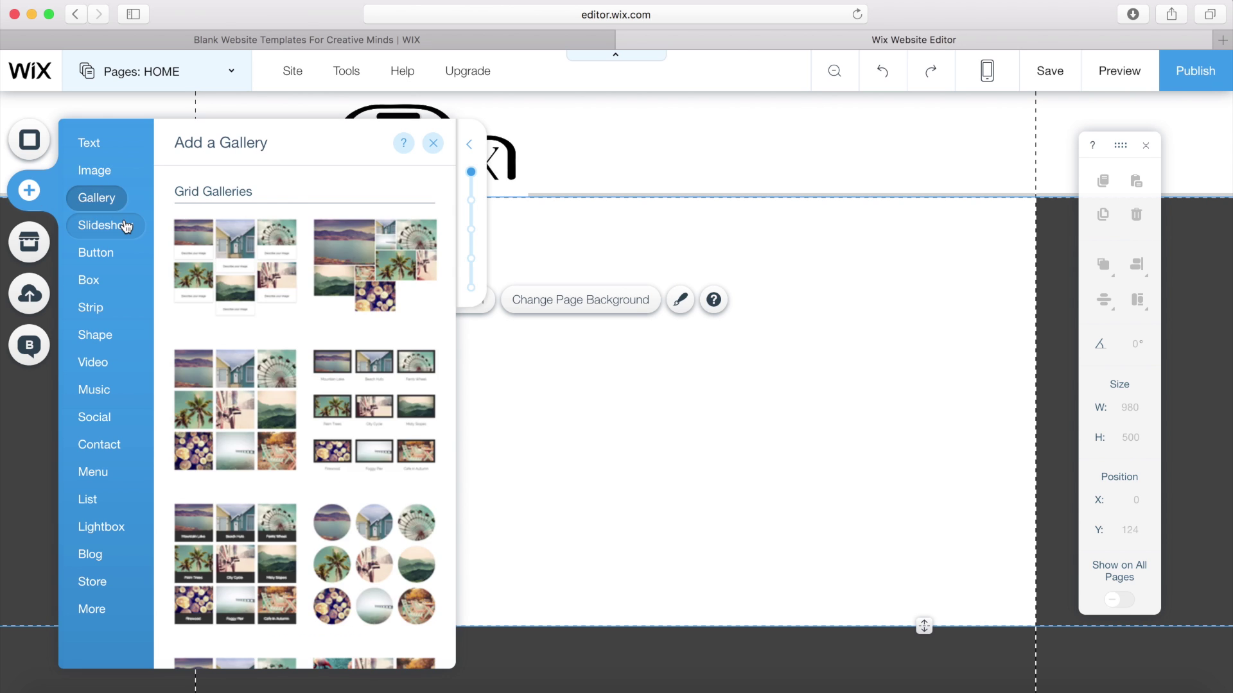
pyautogui.moveTo(86, 148)
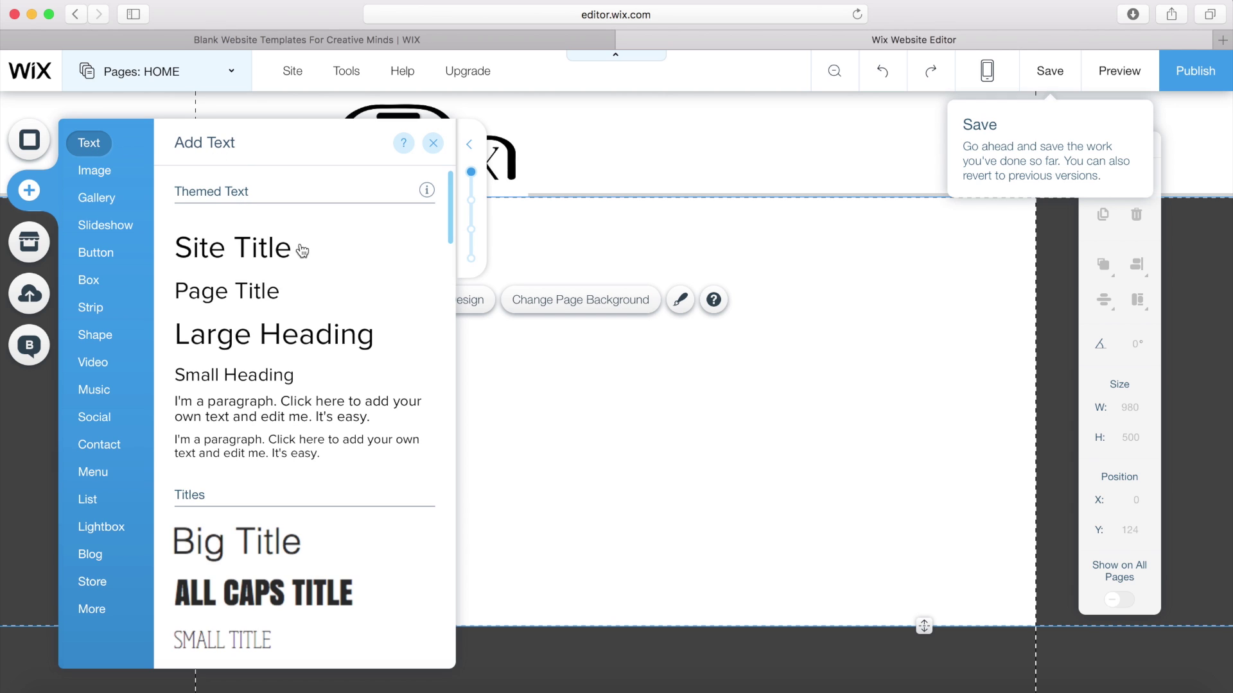
pyautogui.scroll(-1, 303, 250)
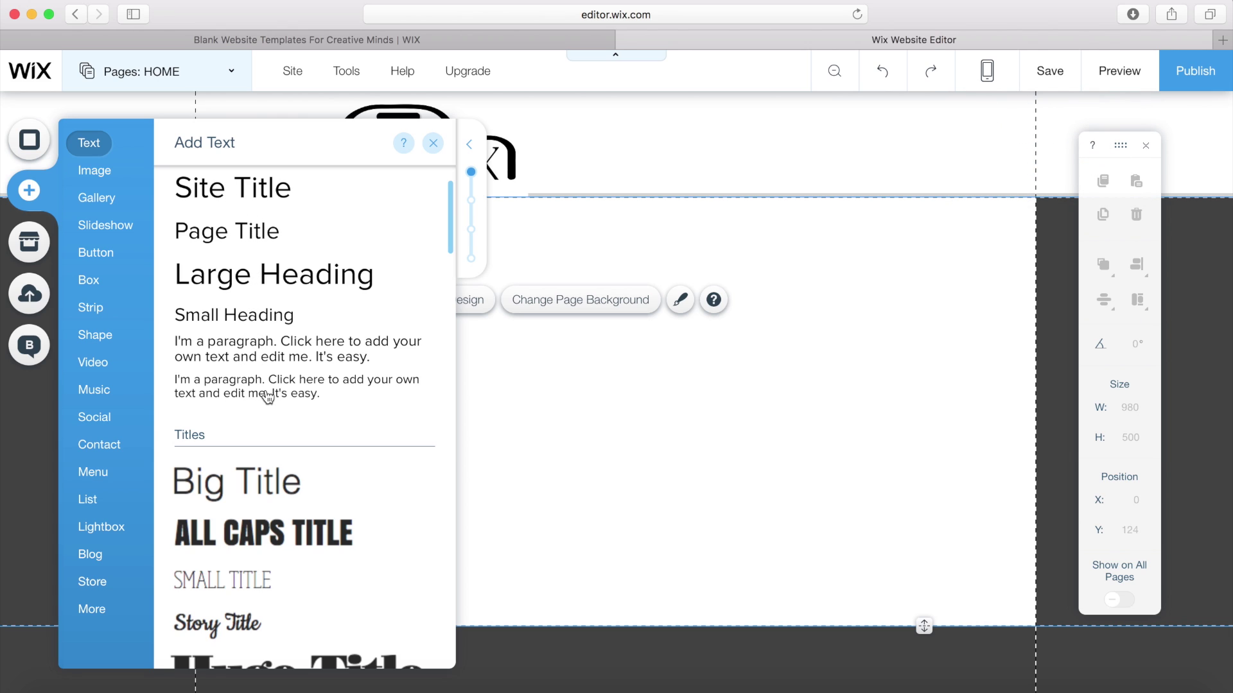
pyautogui.click(243, 357)
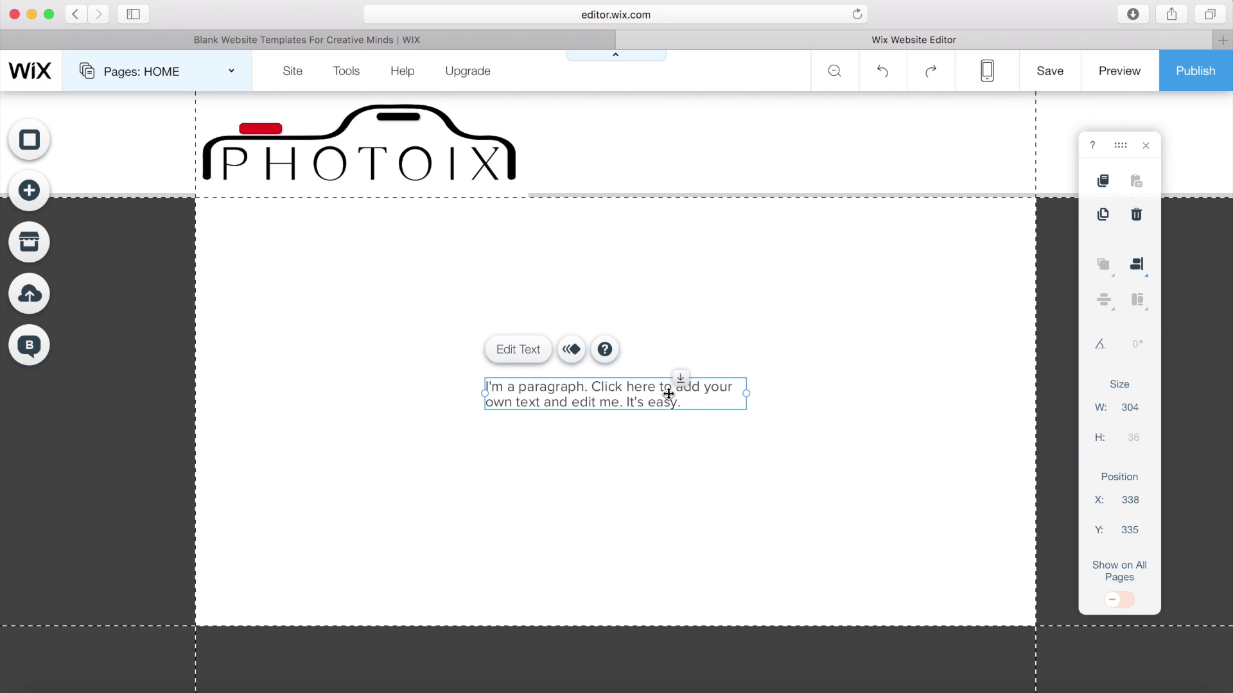
pyautogui.click(540, 353)
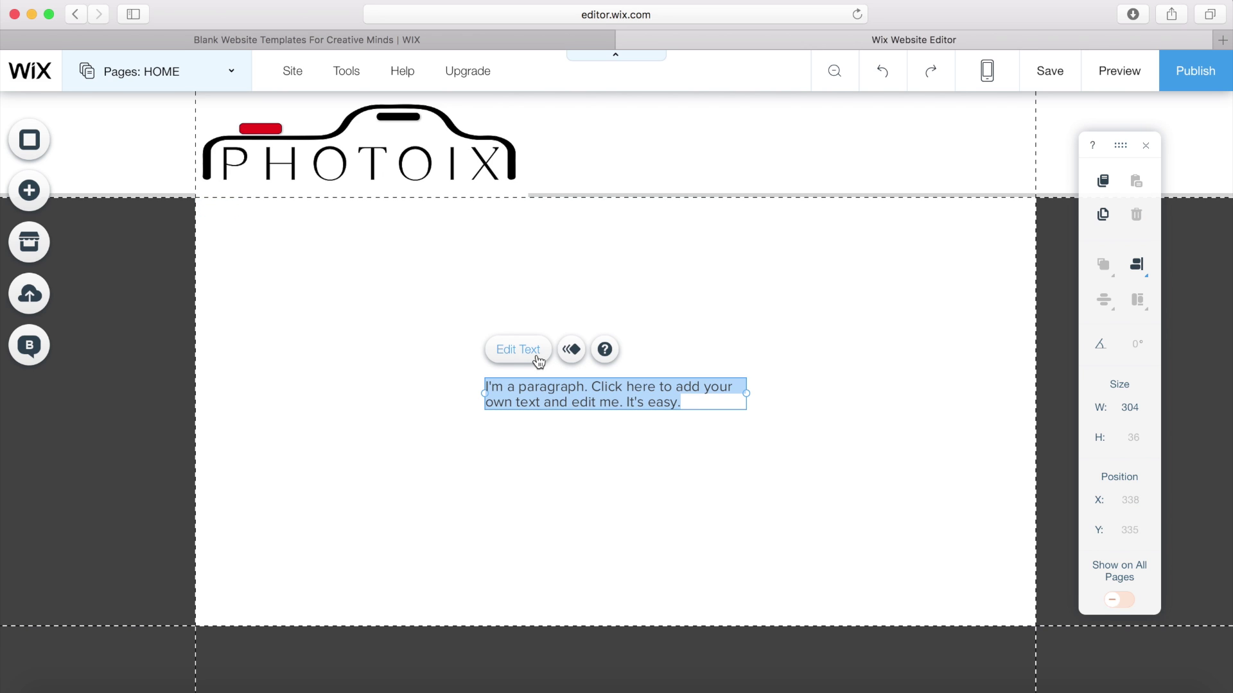
pyautogui.press('BackSpace')
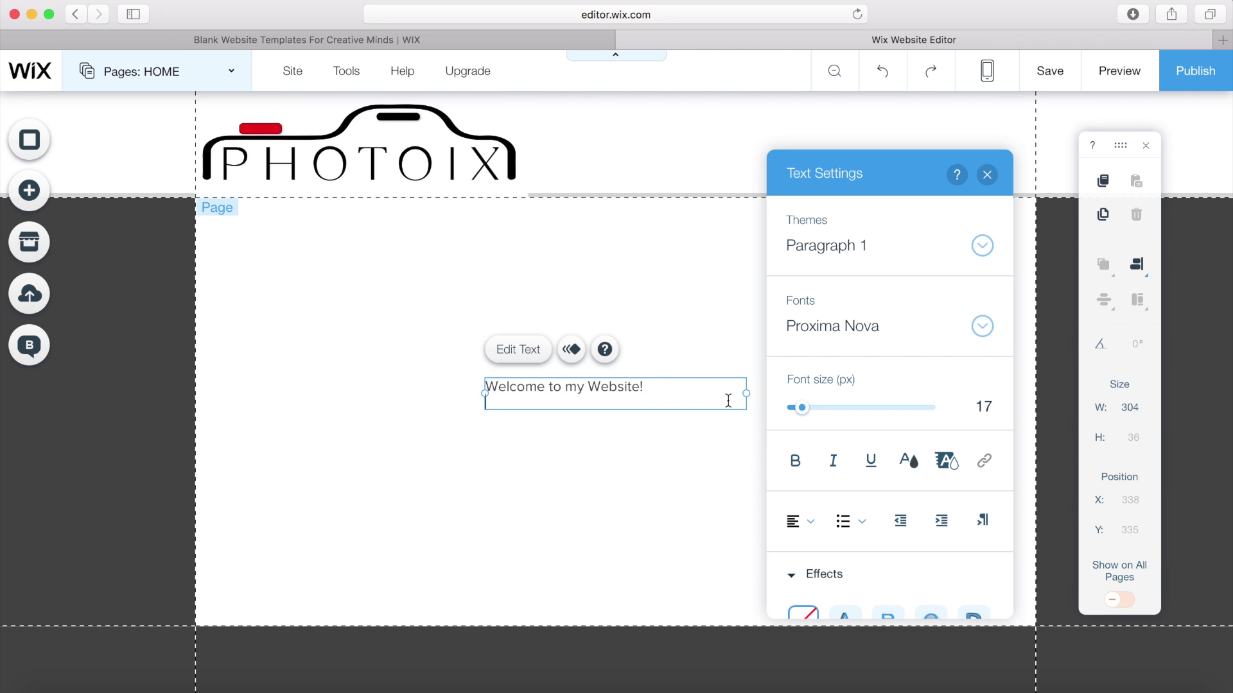
pyautogui.click(642, 337)
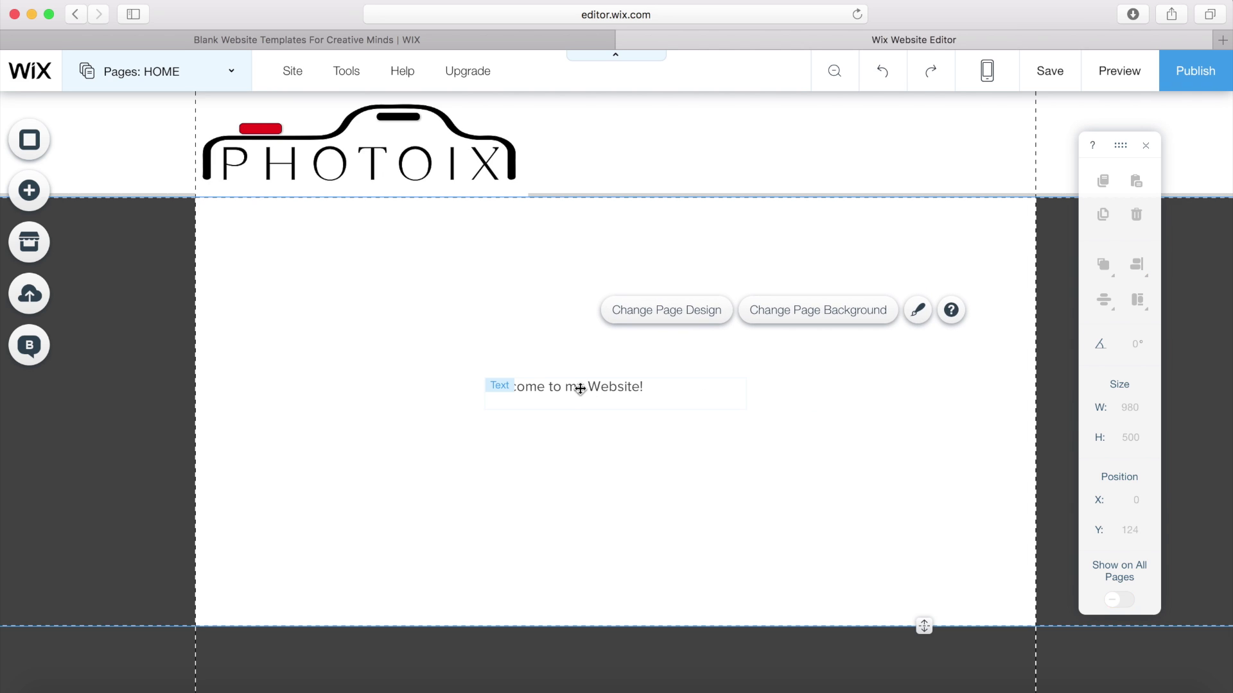
# Step: Move the welcome text to the page's upper-left area at X 10, Y 168, and deselect it
pyautogui.click(581, 390)
pyautogui.moveTo(581, 390); pyautogui.dragTo(298, 247)
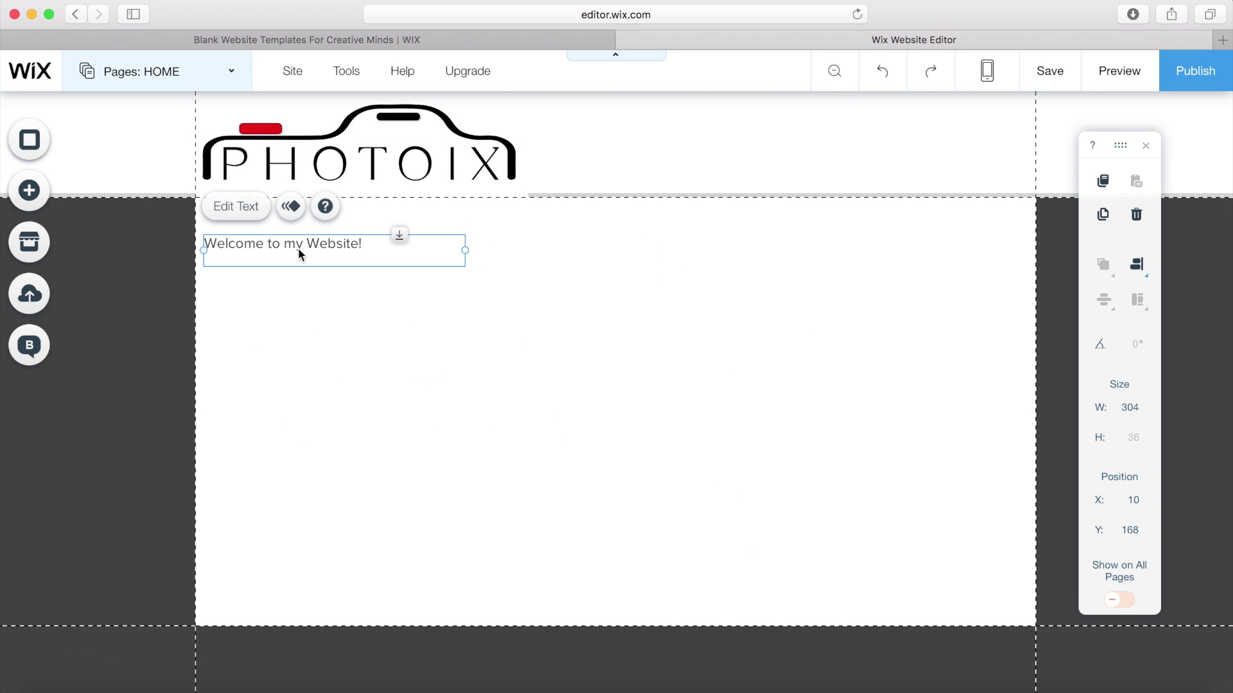
pyautogui.click(398, 368)
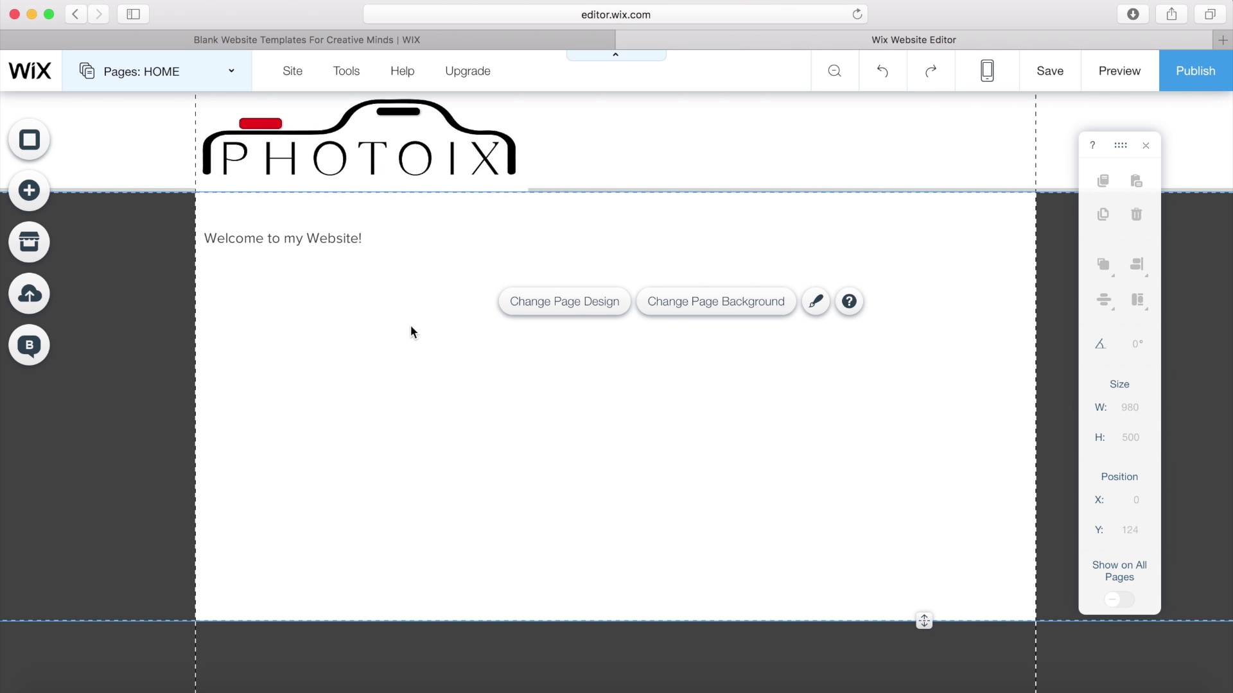
# Step: Look through the grid, full width and slider gallery layouts that can be added to the page
pyautogui.click(44, 205)
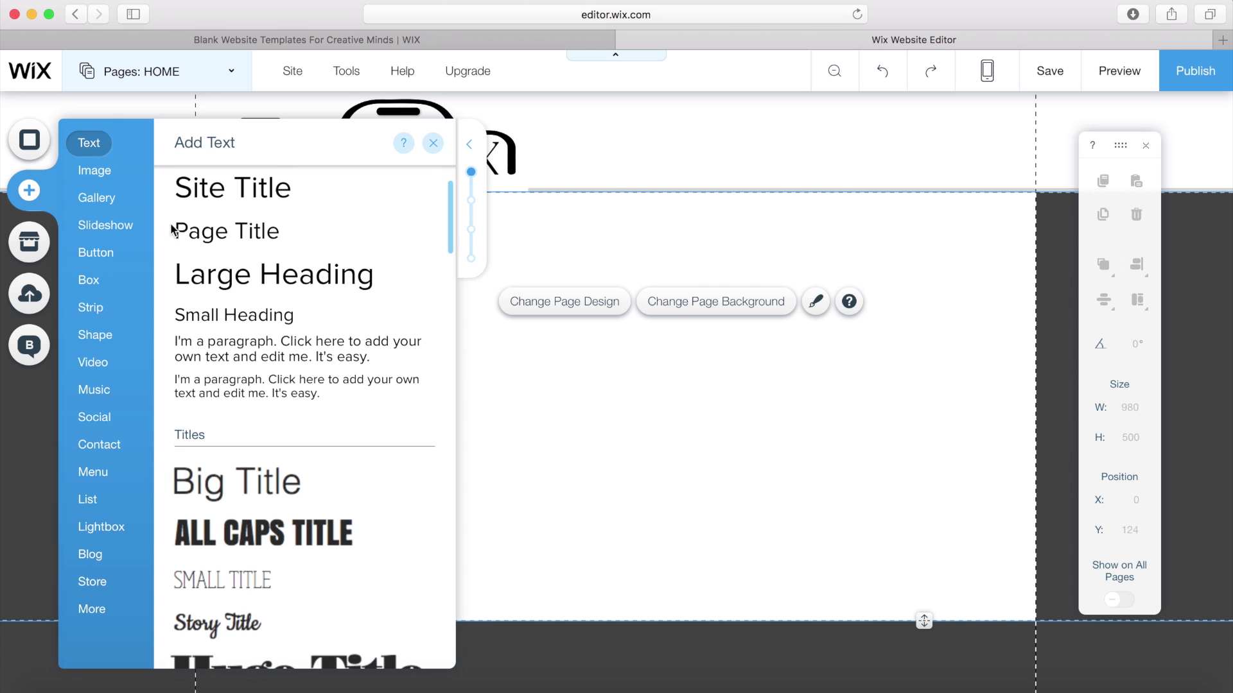
pyautogui.click(103, 200)
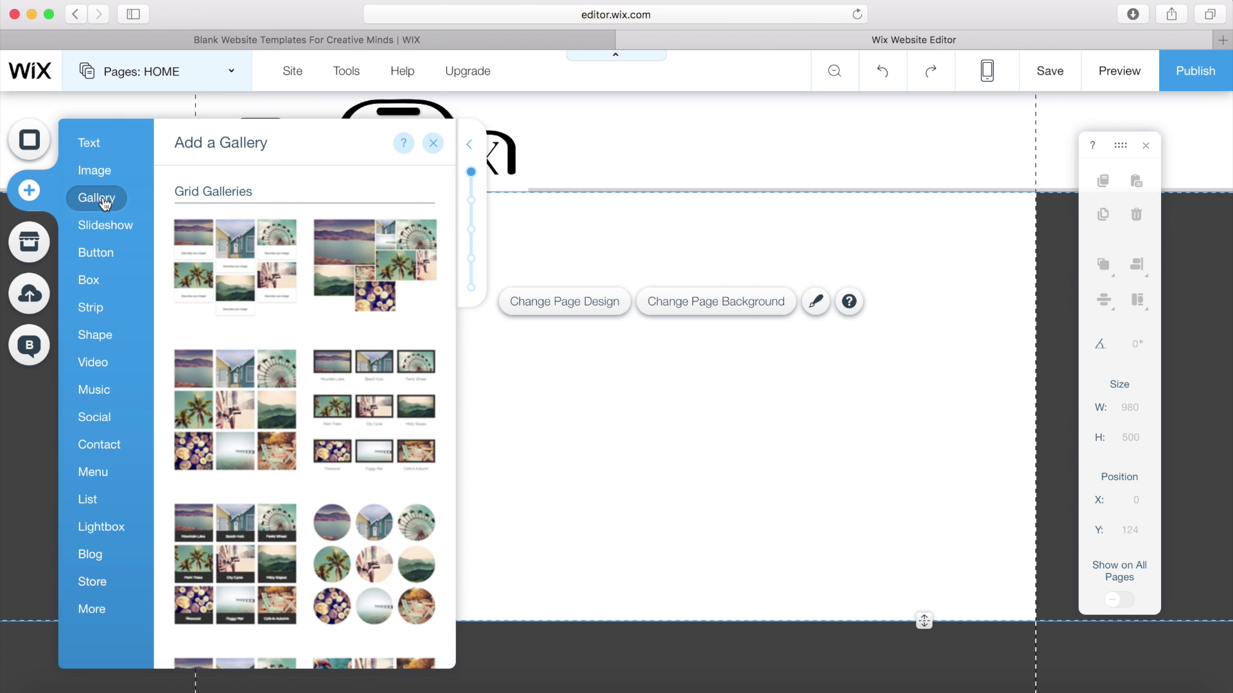
pyautogui.scroll(-5, 253, 242)
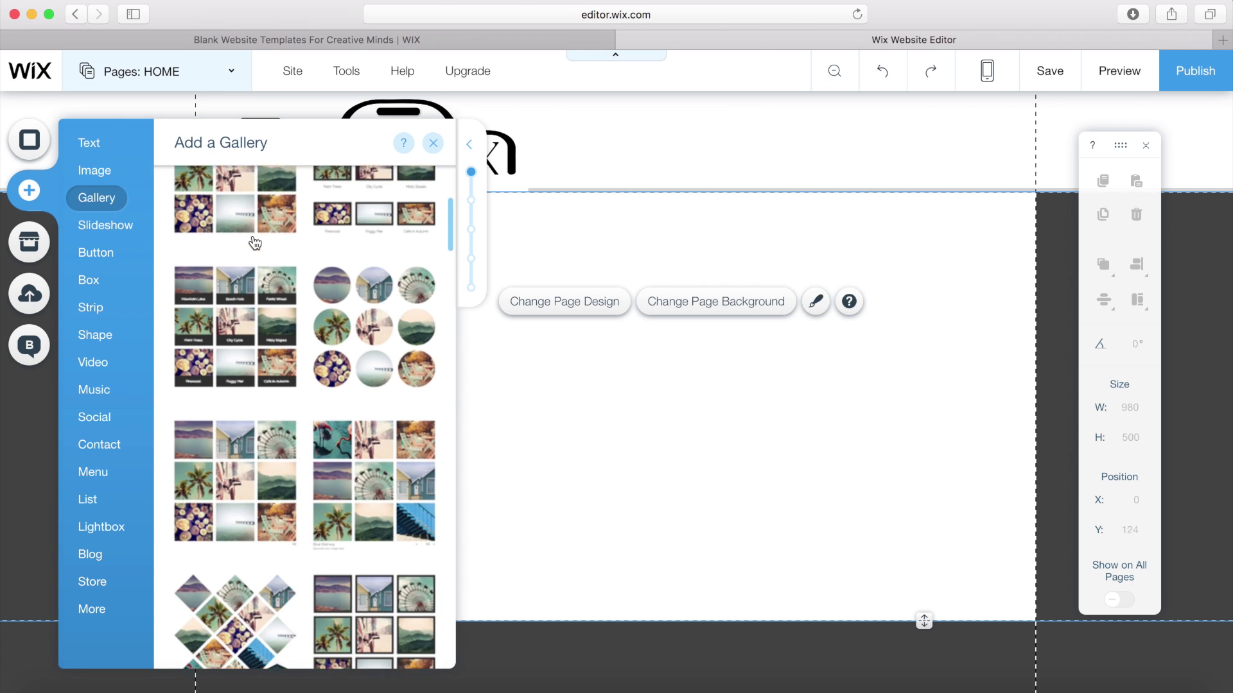
pyautogui.scroll(-15, 255, 242)
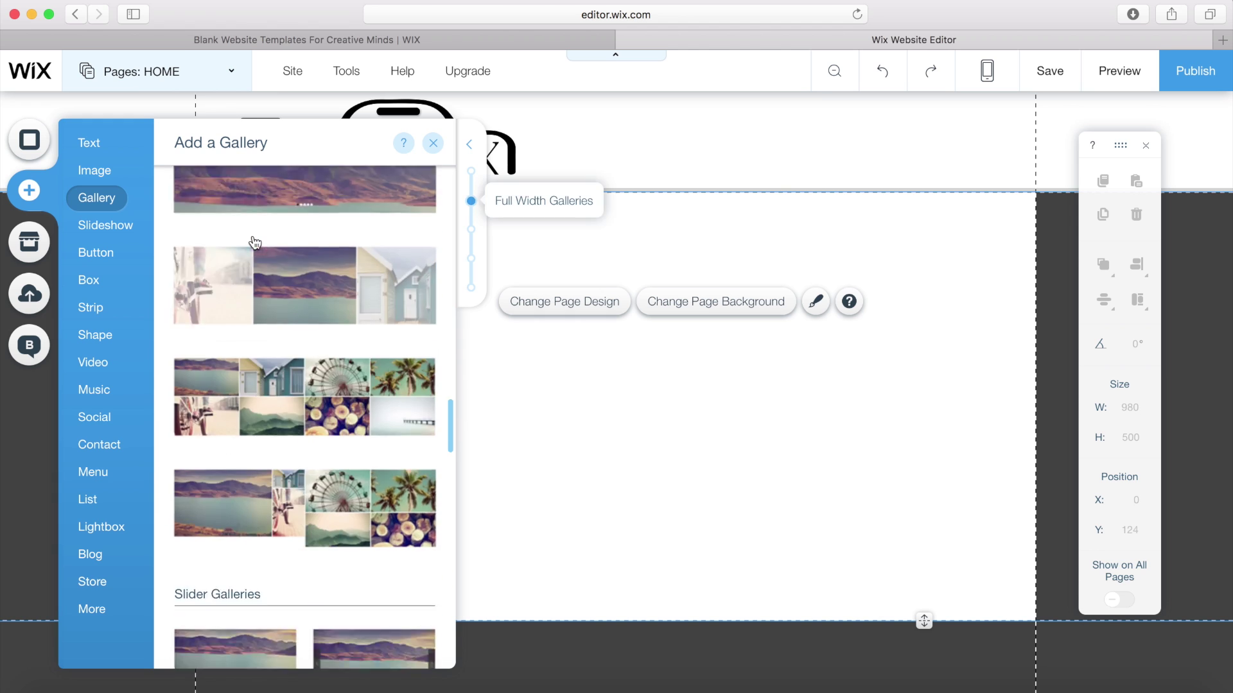
pyautogui.scroll(10, 253, 242)
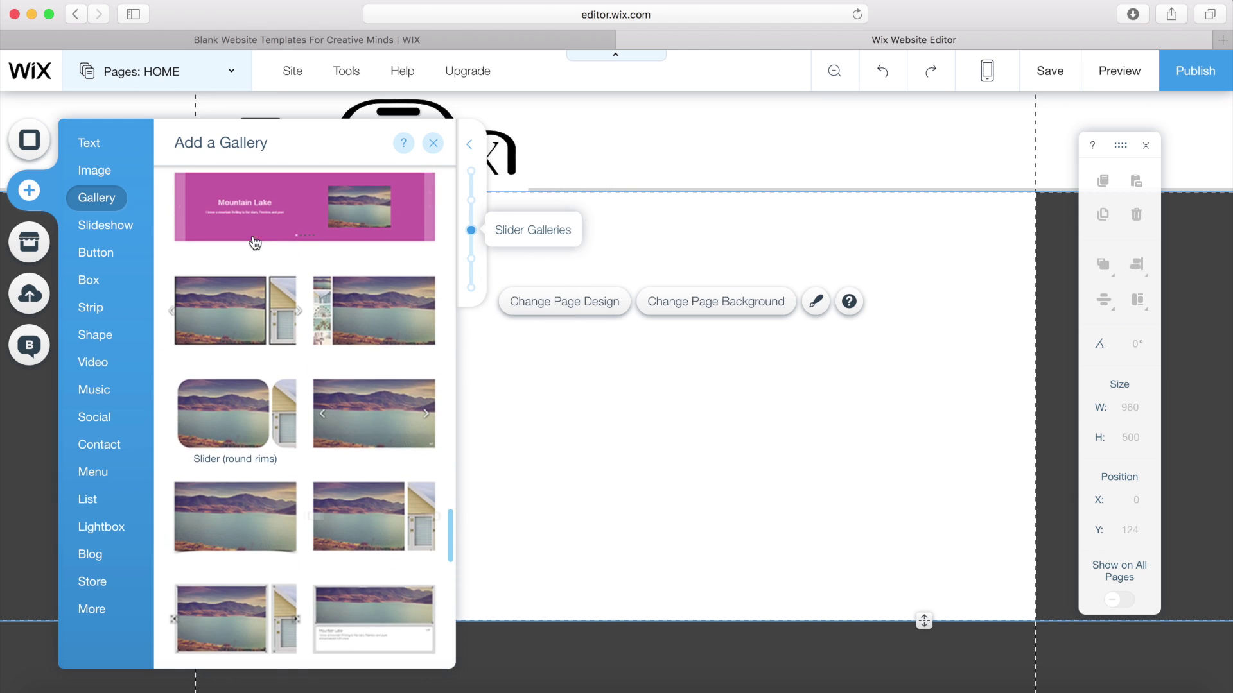
pyautogui.scroll(10, 255, 446)
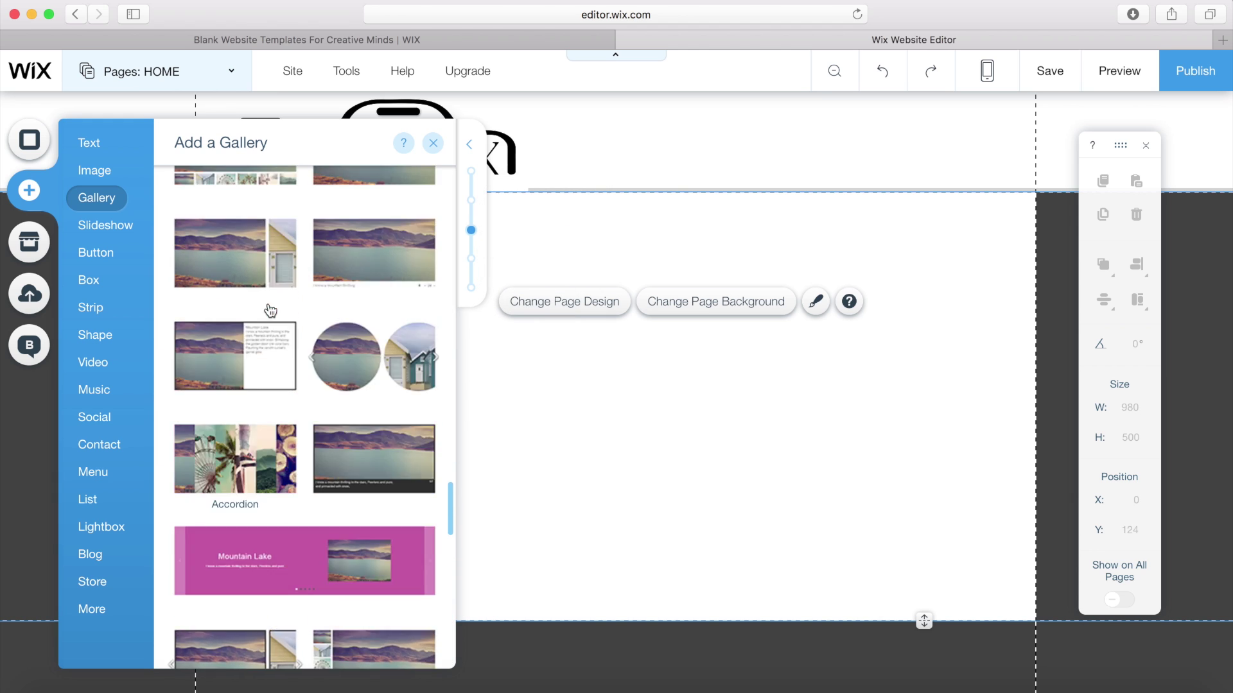
pyautogui.scroll(3, 270, 311)
pyautogui.scroll(-1, 267, 311)
pyautogui.scroll(3, 267, 309)
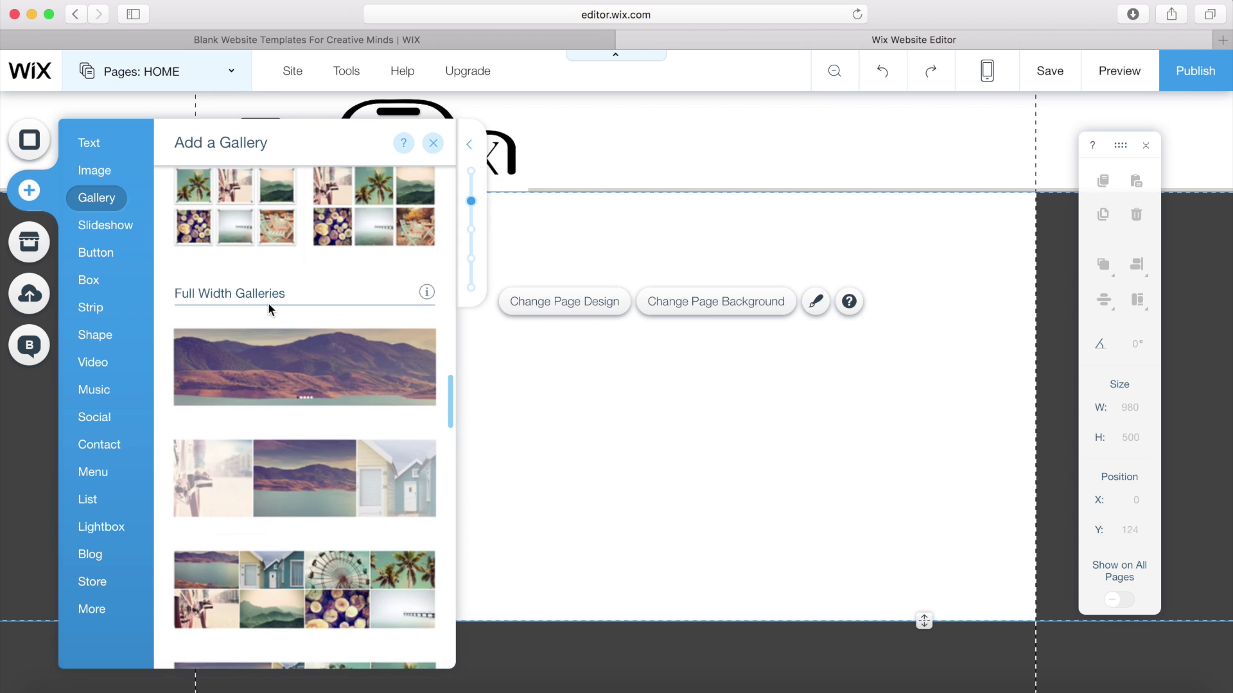
pyautogui.scroll(8, 260, 464)
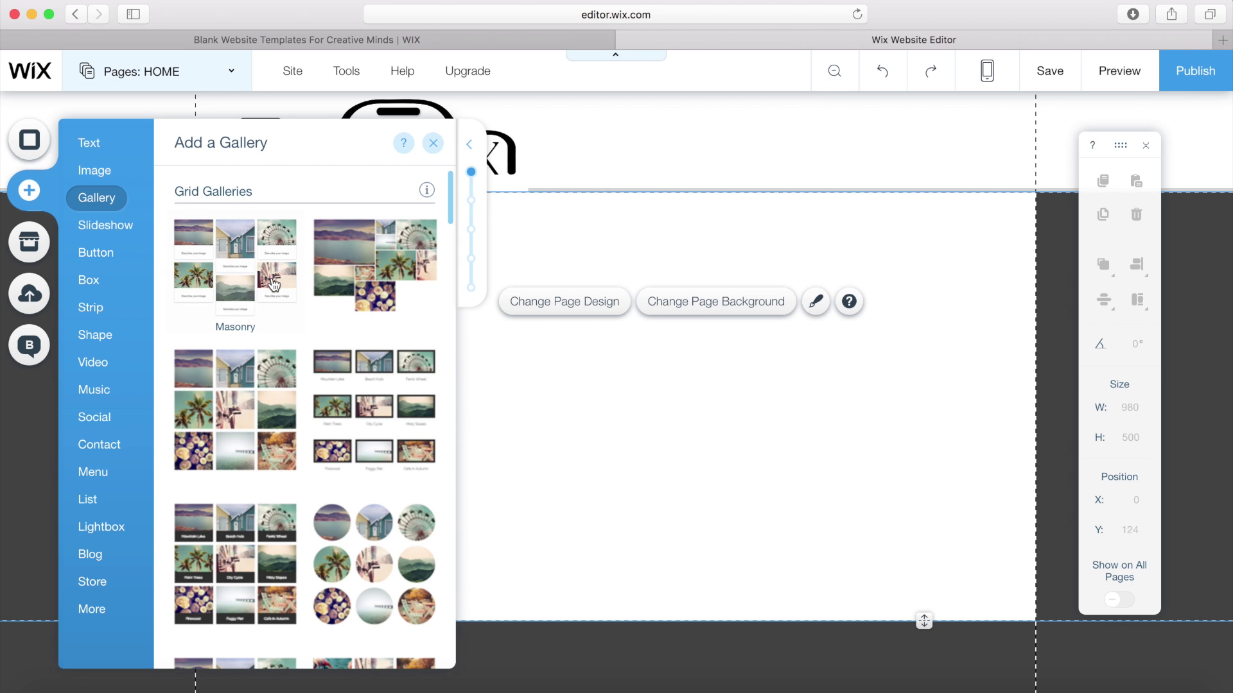
# Step: Try a Masonry grid gallery on the home page and undo its addition
pyautogui.click(260, 274)
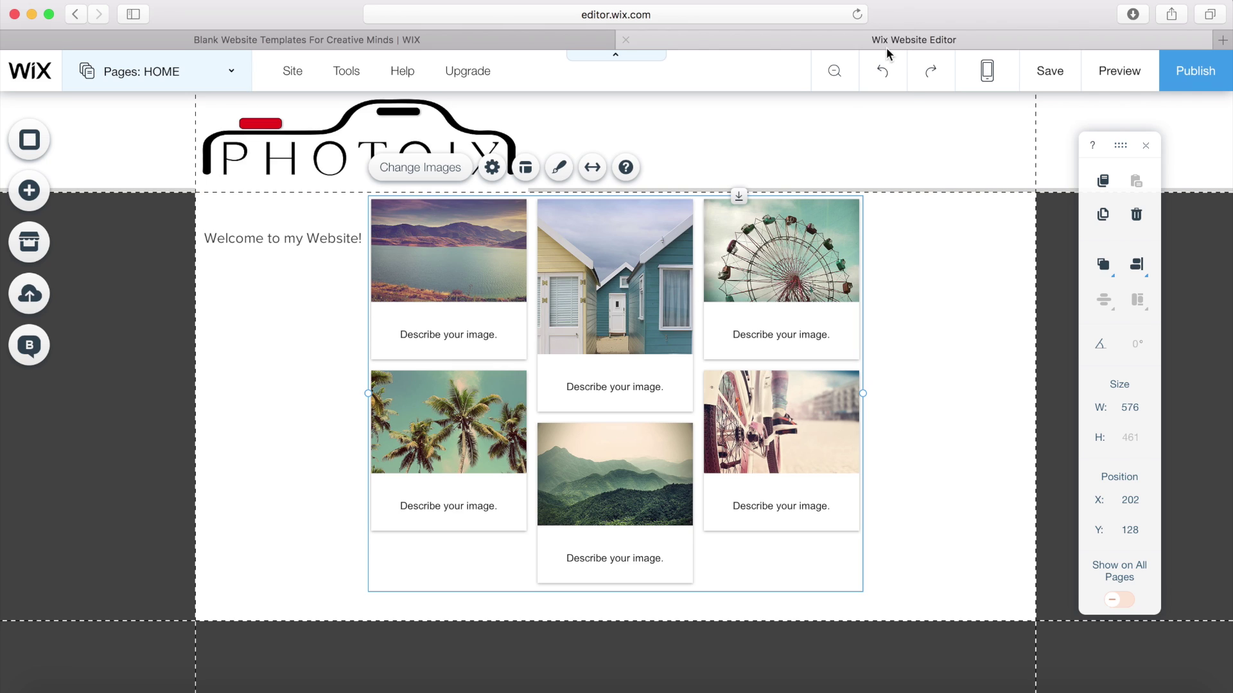
pyautogui.click(883, 73)
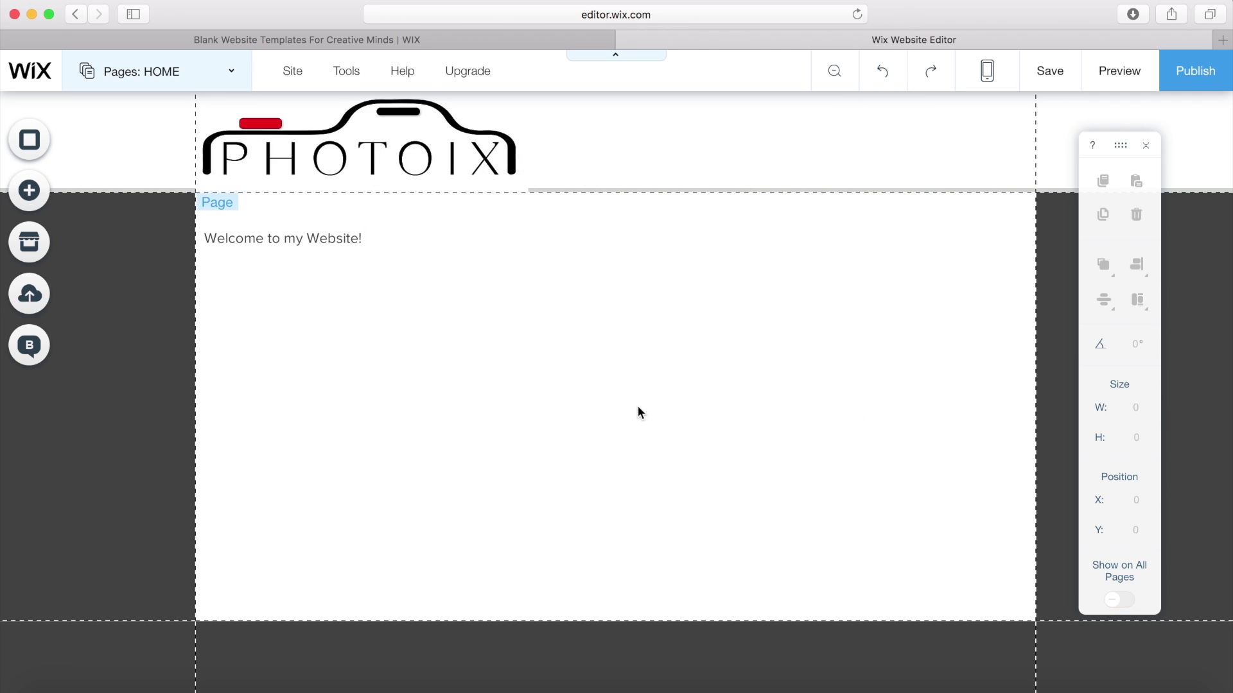
# Step: Add a Grid (portrait) gallery to the home page
pyautogui.click(26, 200)
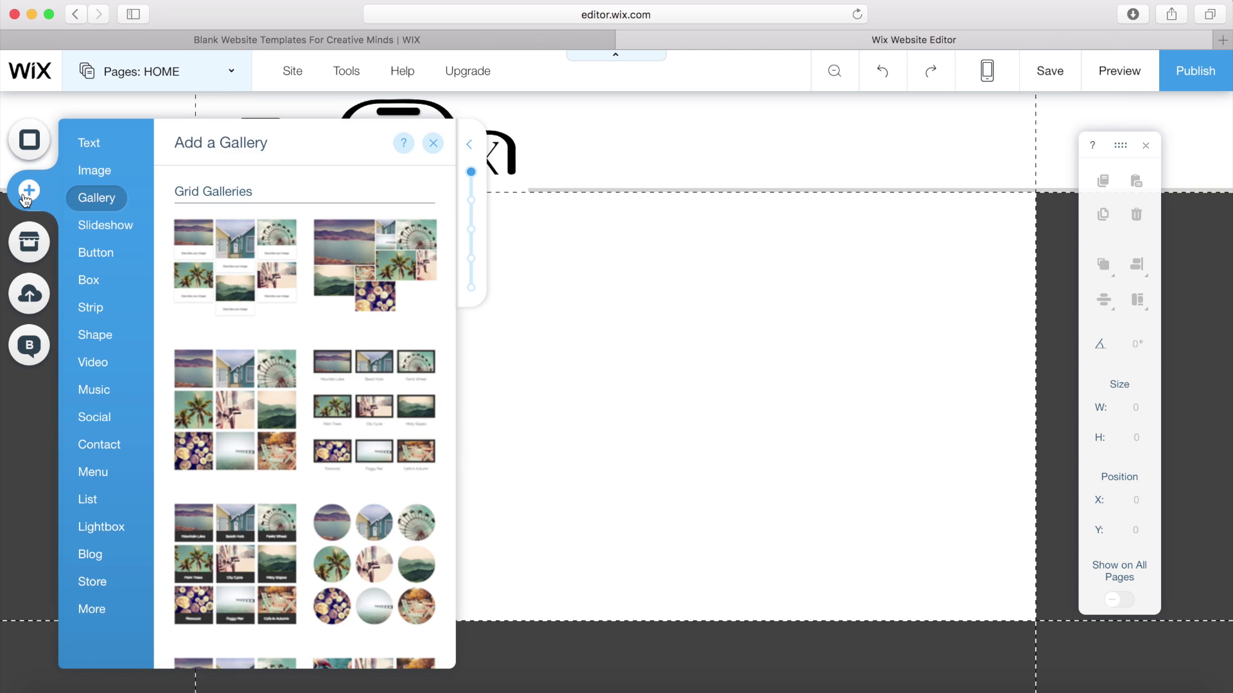
pyautogui.scroll(-2, 301, 257)
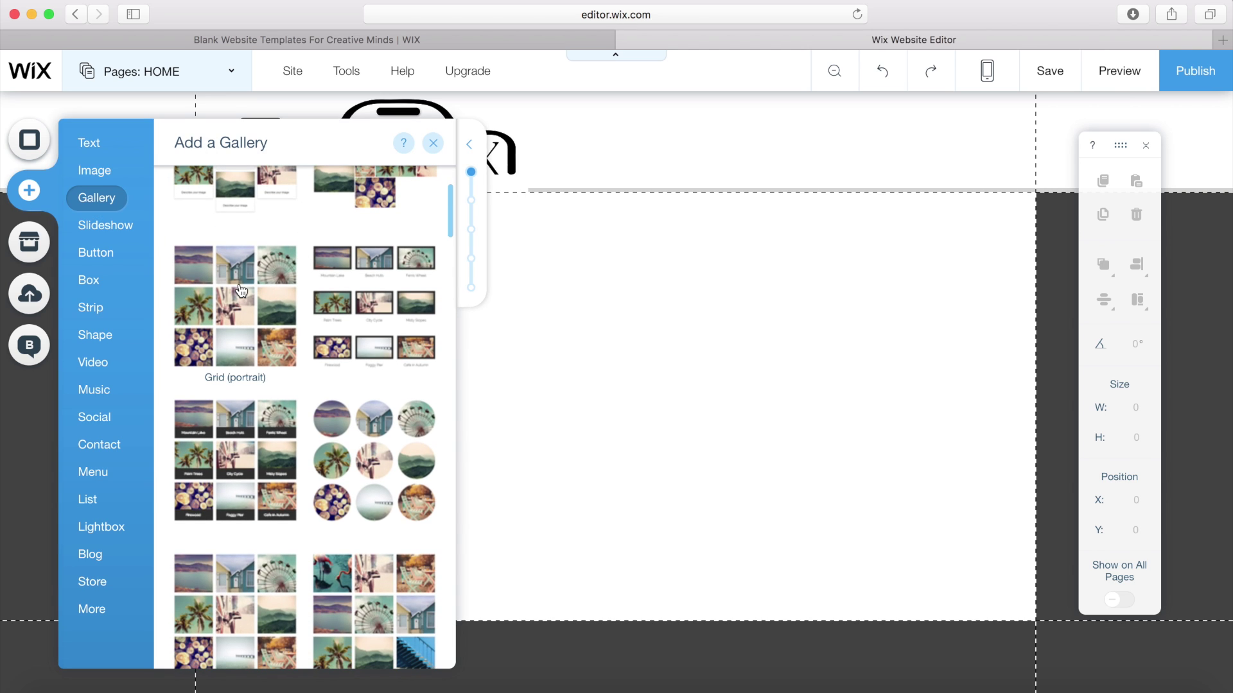
pyautogui.click(282, 269)
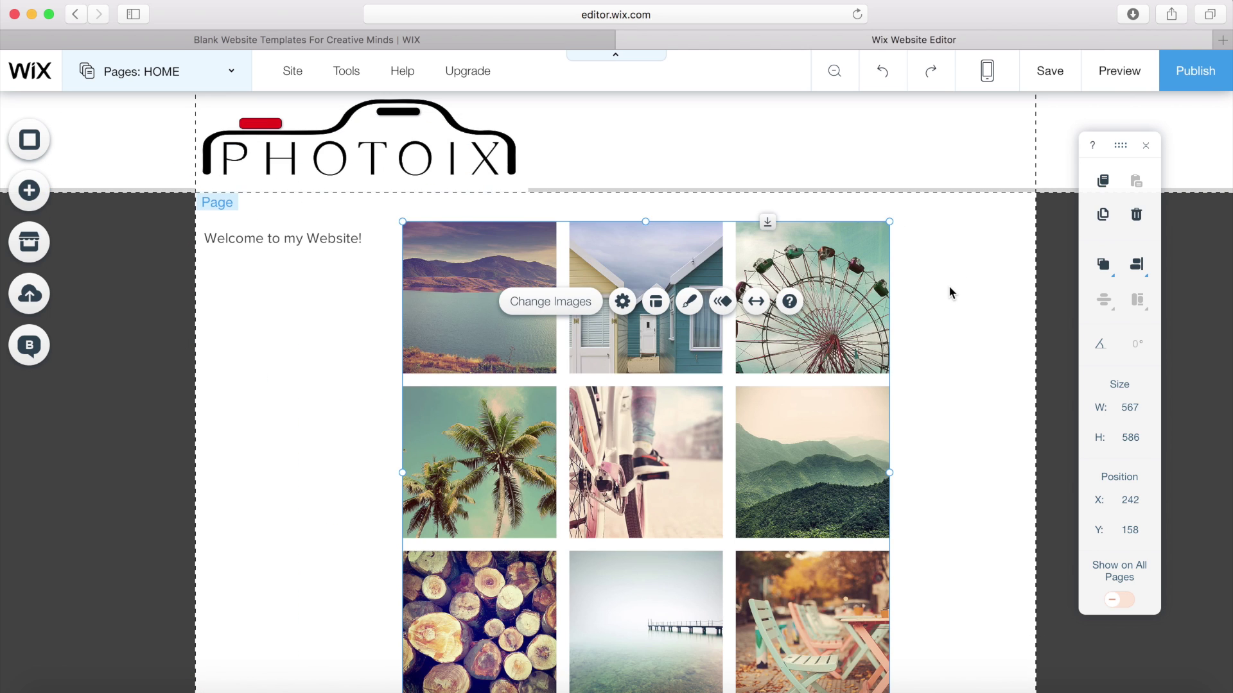
# Step: Scale the grid gallery to 448 by 463, place it at X 410, Y 159 beside the welcome text, and deselect it
pyautogui.moveTo(677, 247); pyautogui.dragTo(746, 235)
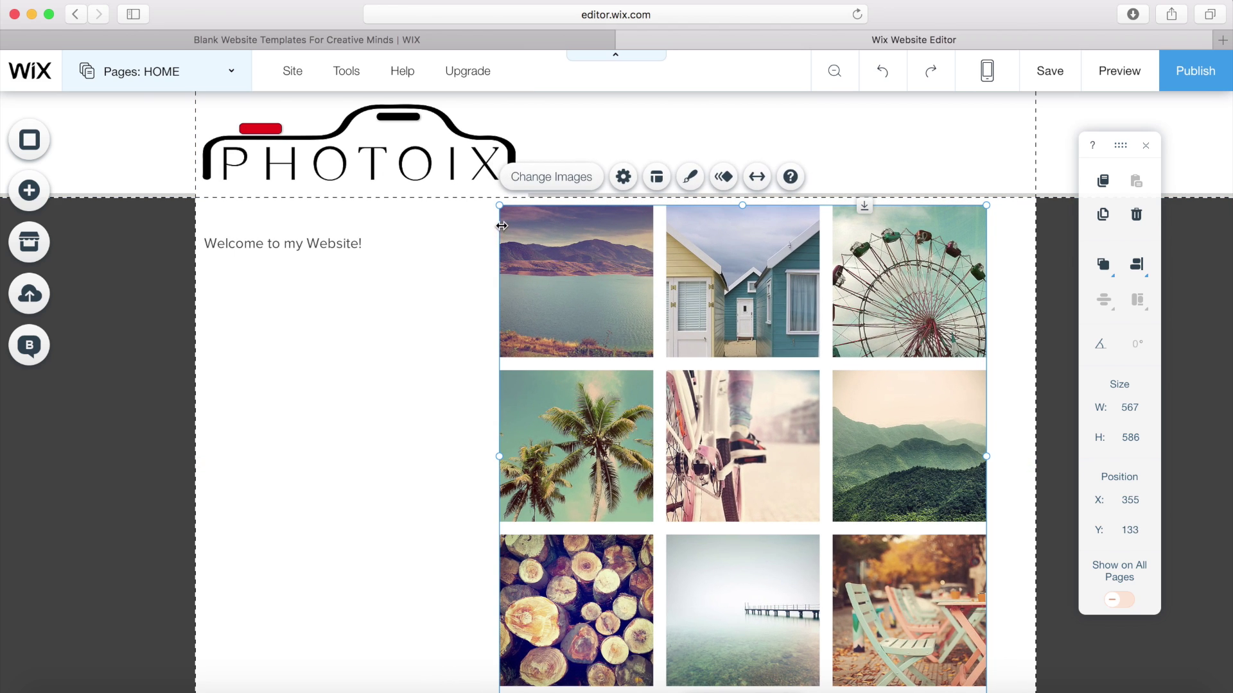
pyautogui.moveTo(500, 205); pyautogui.dragTo(604, 322)
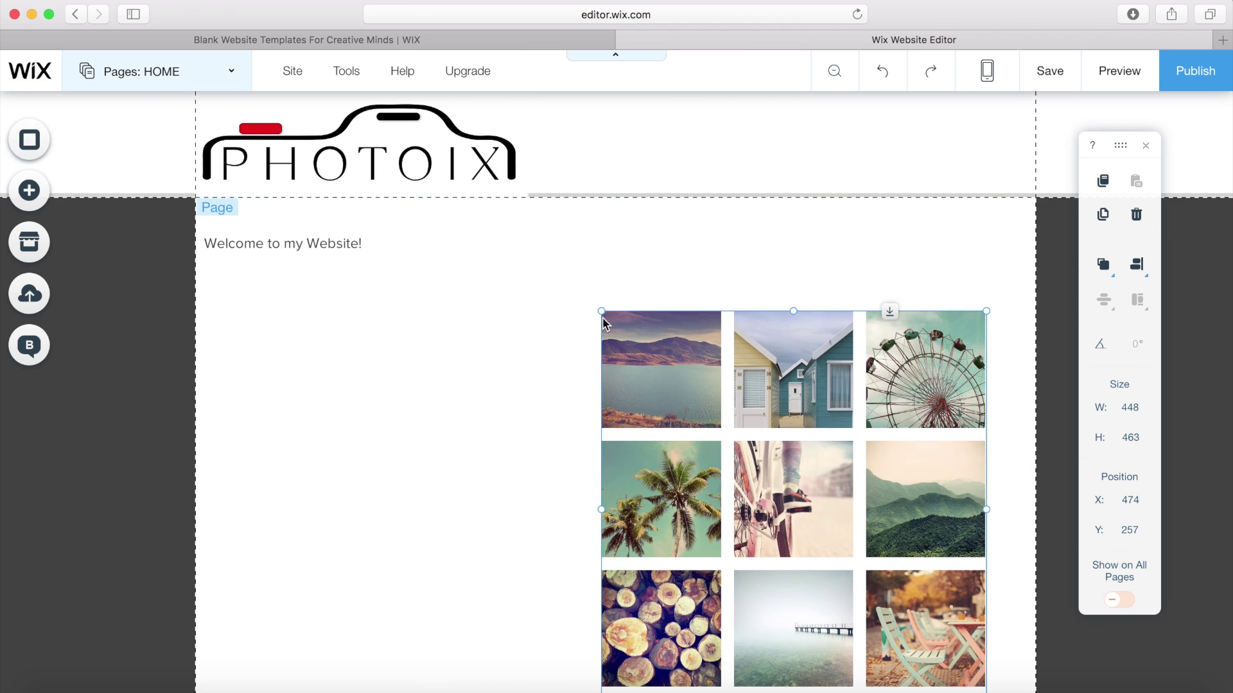
pyautogui.moveTo(772, 394); pyautogui.dragTo(720, 310)
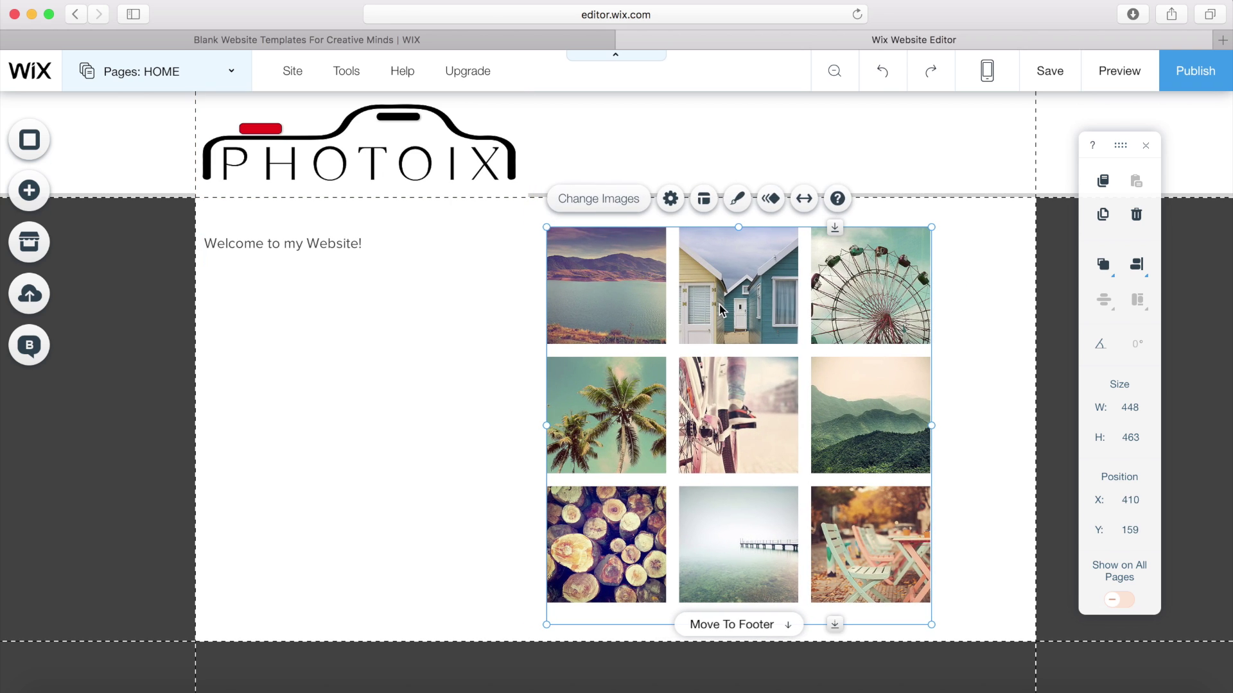
pyautogui.click(1015, 363)
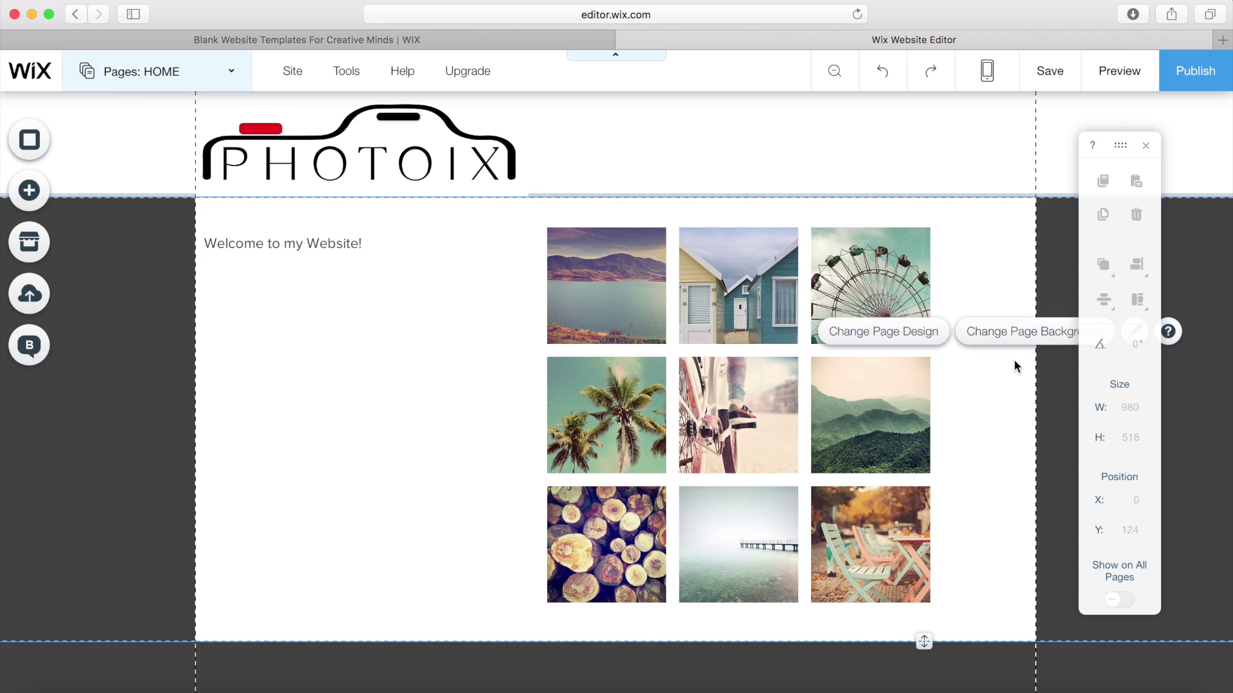
# Step: Start changing the grid gallery's images and open the image picker for adding new ones
pyautogui.click(713, 297)
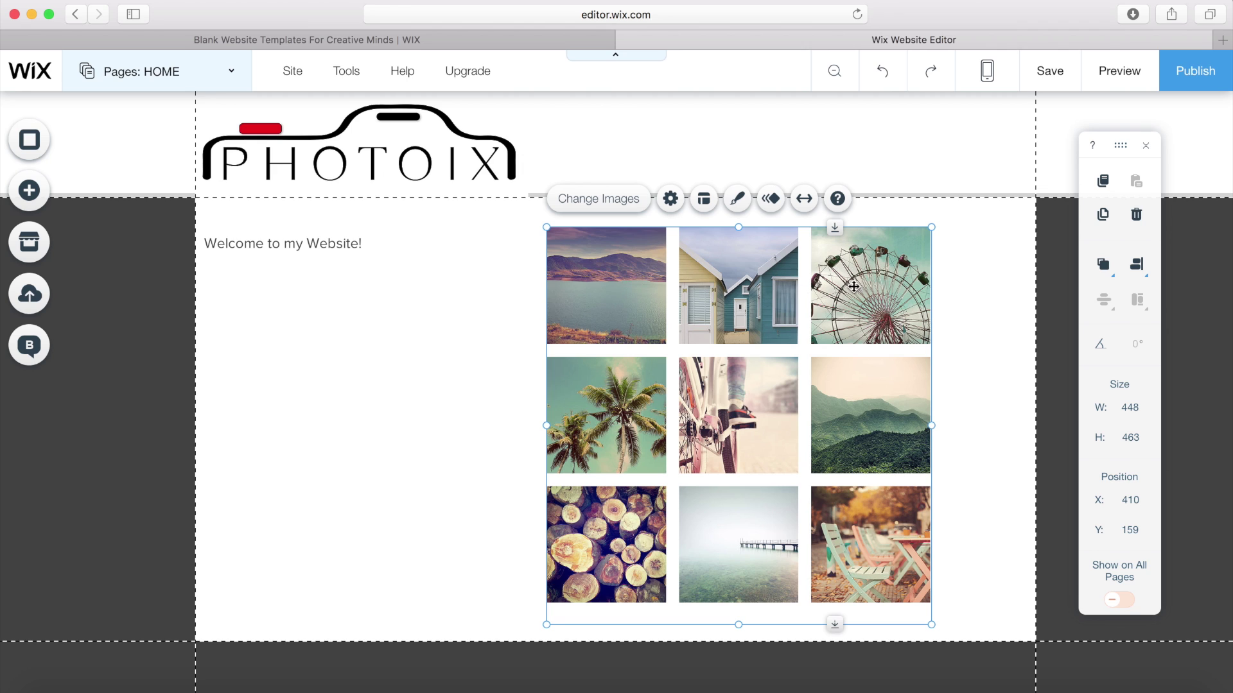
pyautogui.click(615, 203)
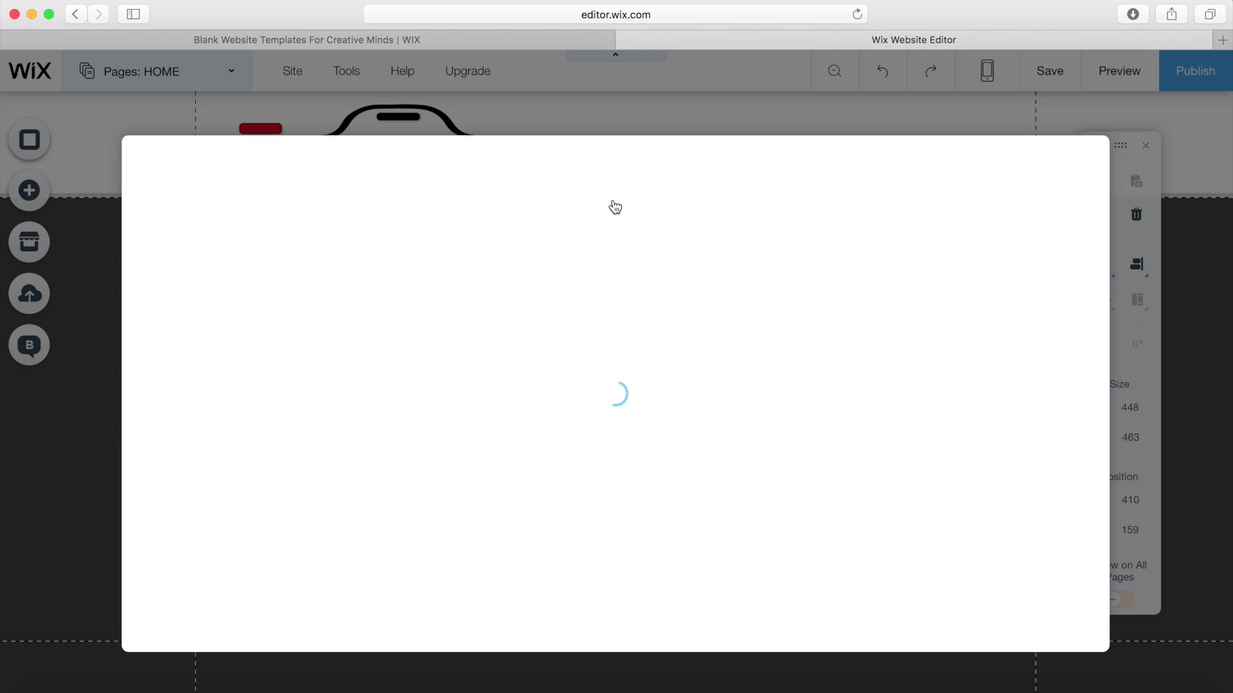
pyautogui.click(809, 208)
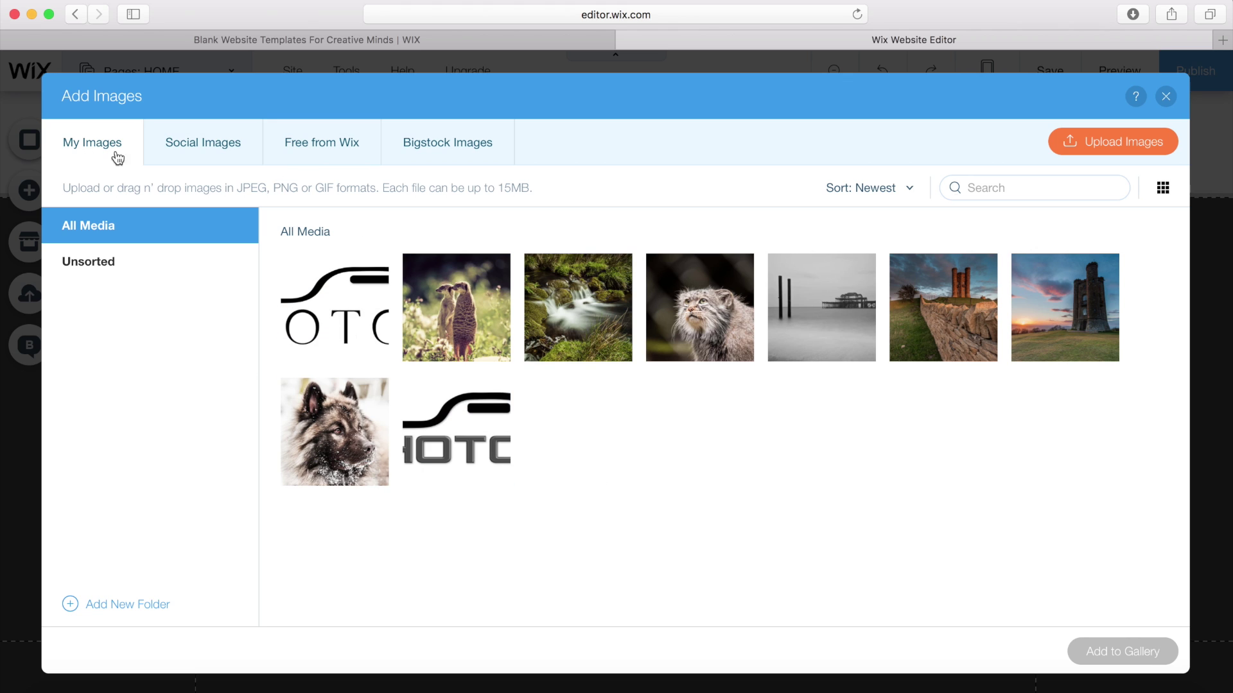
# Step: Look through the social, free Wix and Bigstock image sources available for the gallery
pyautogui.click(213, 159)
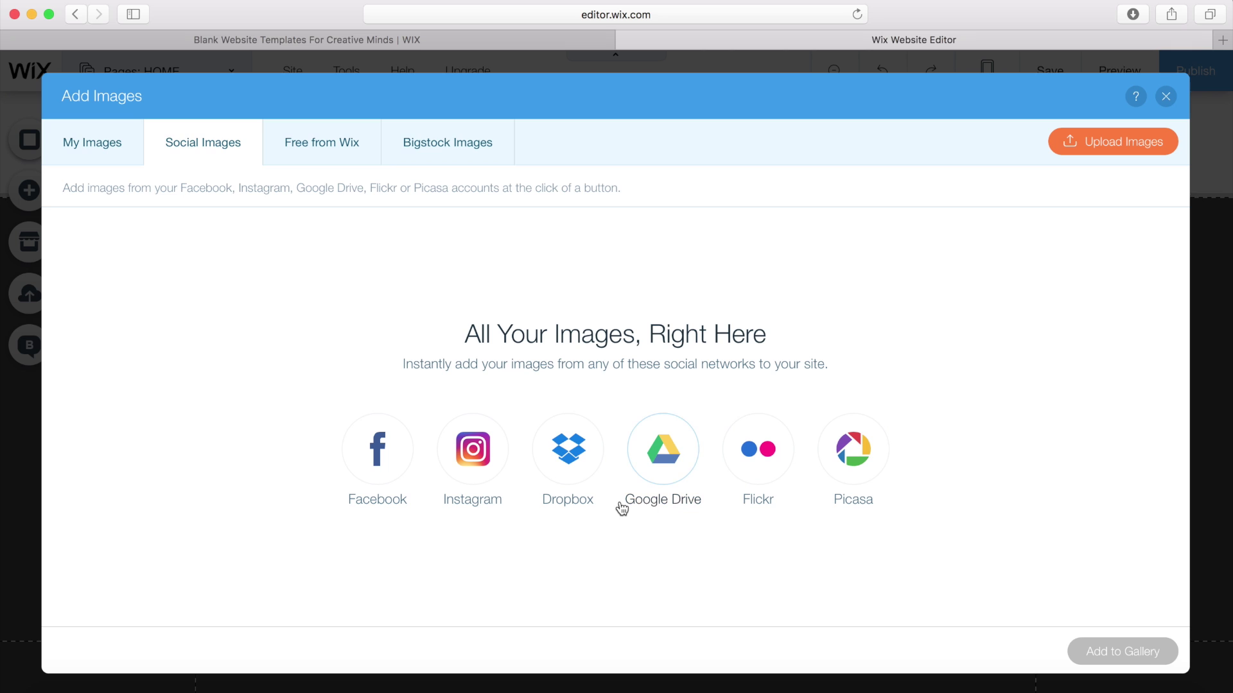
pyautogui.click(335, 161)
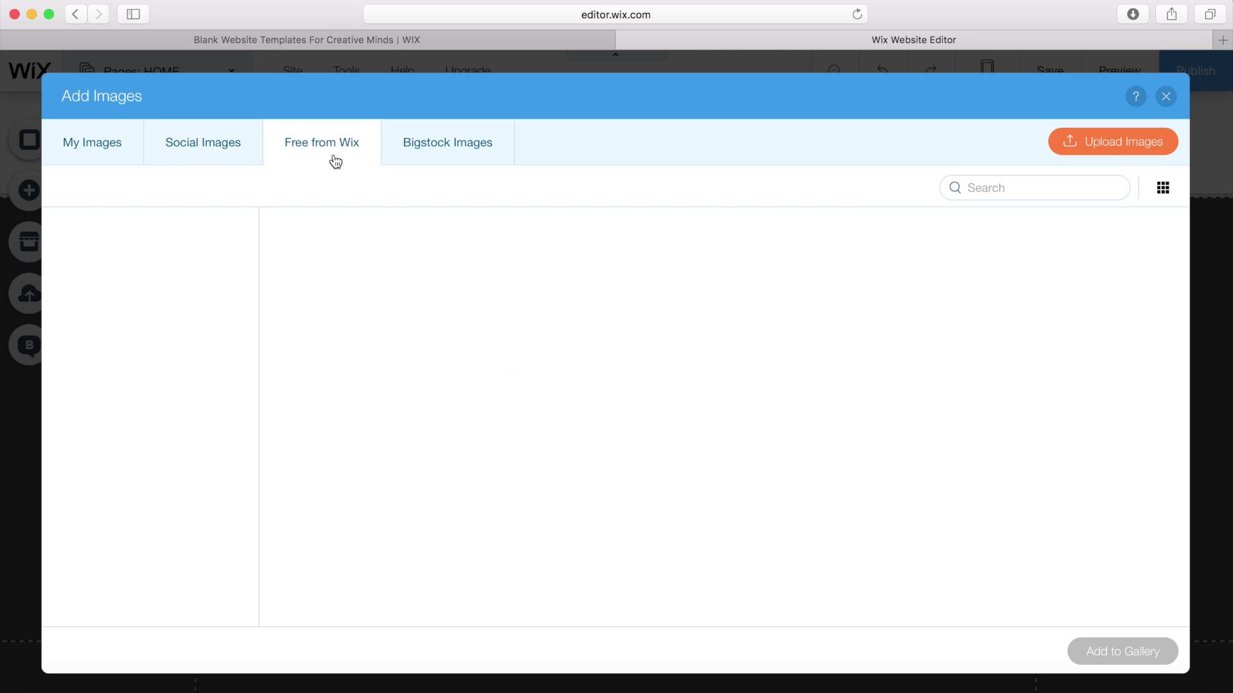
pyautogui.click(468, 161)
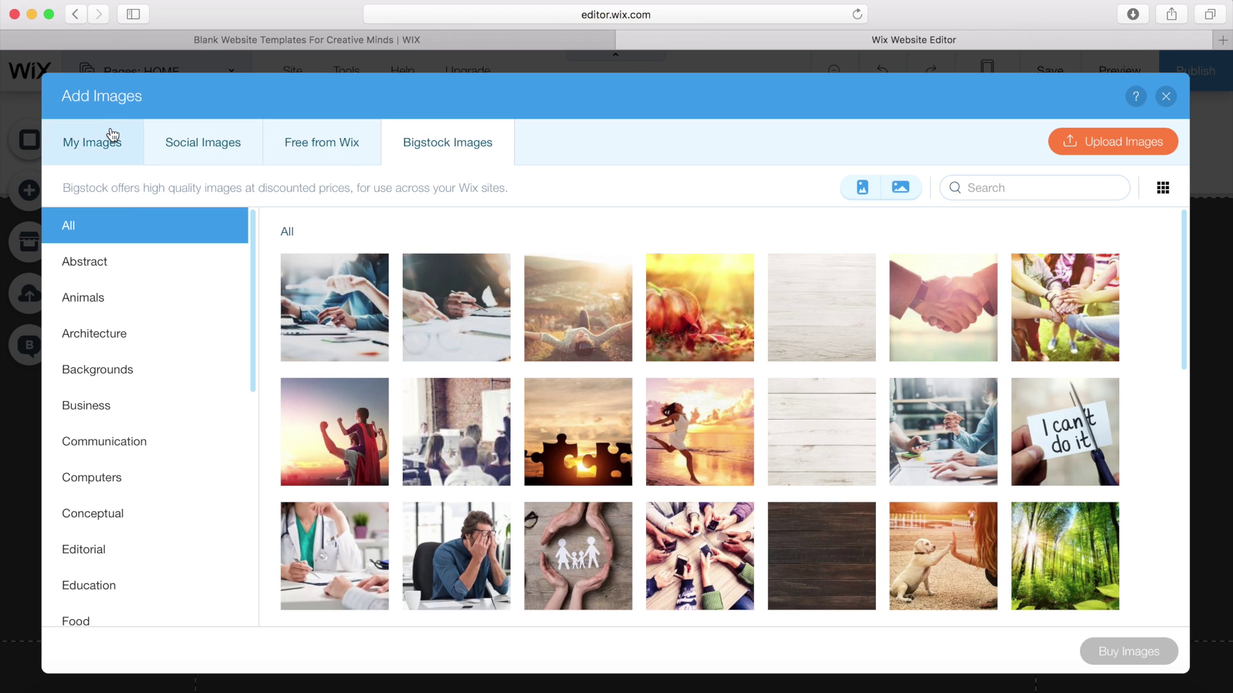
# Step: Add the seven uploaded photos from My Images to the gallery, leaving out the two logo files
pyautogui.click(113, 136)
pyautogui.click(488, 352)
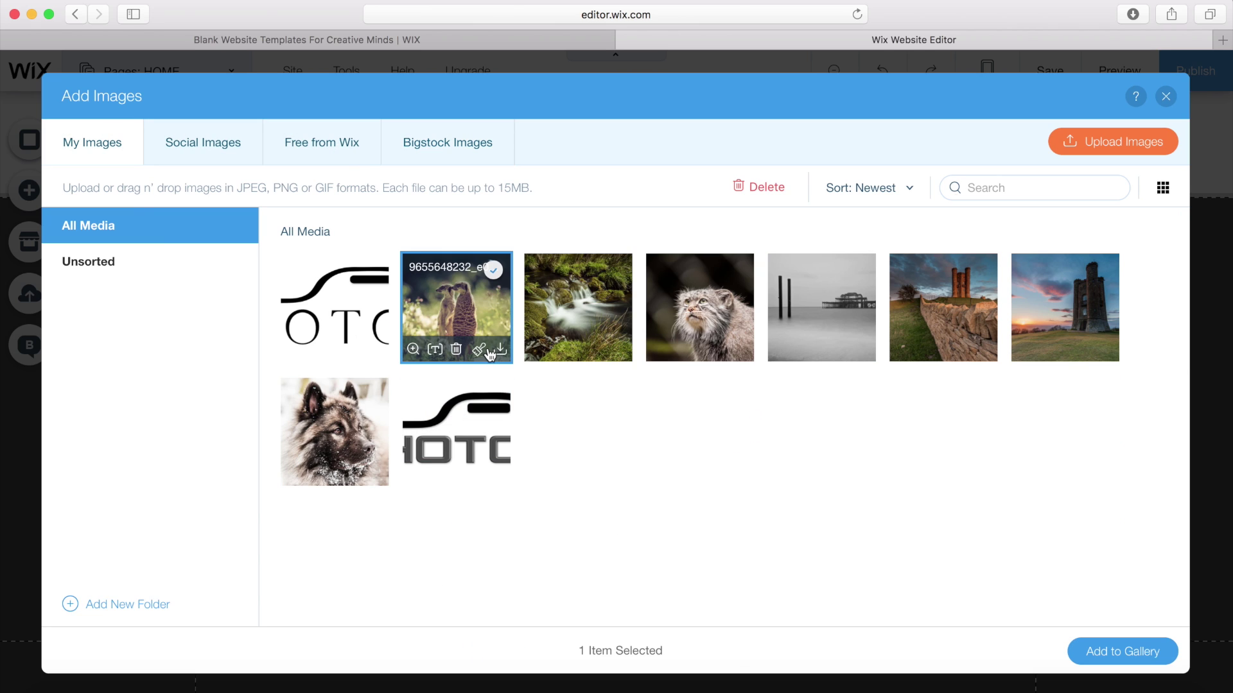
pyautogui.click(578, 302)
pyautogui.click(700, 302)
pyautogui.click(835, 307)
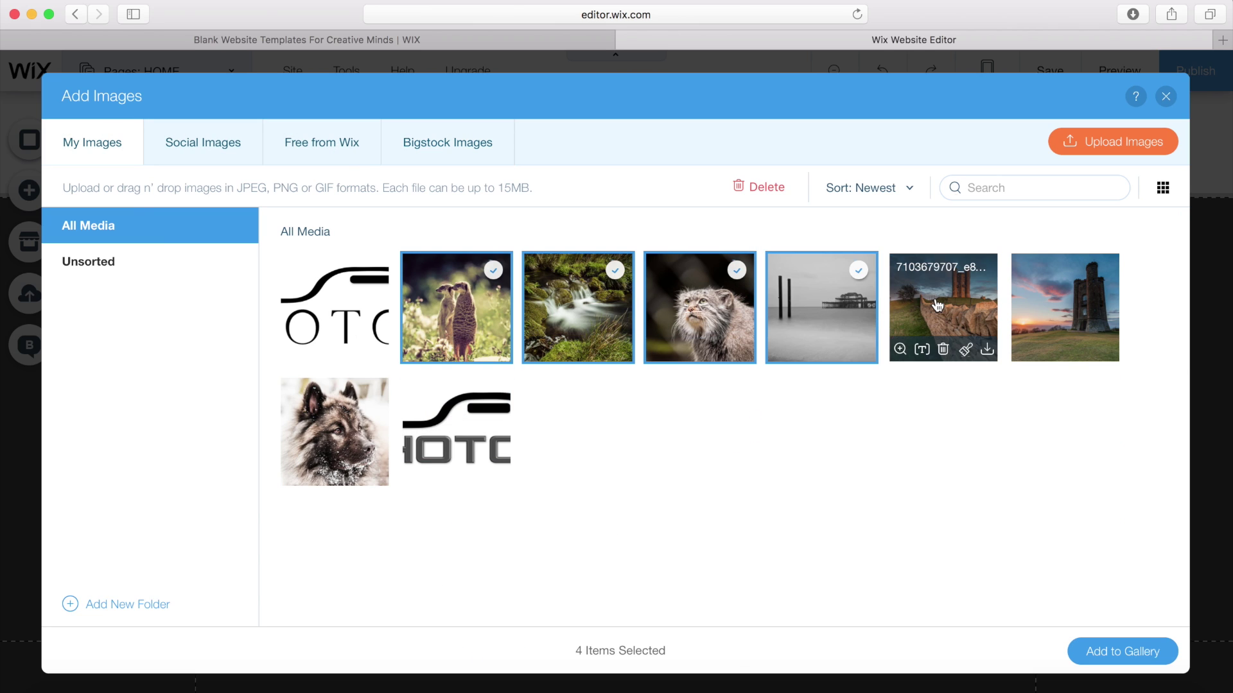
pyautogui.click(937, 306)
pyautogui.click(1065, 307)
pyautogui.click(376, 462)
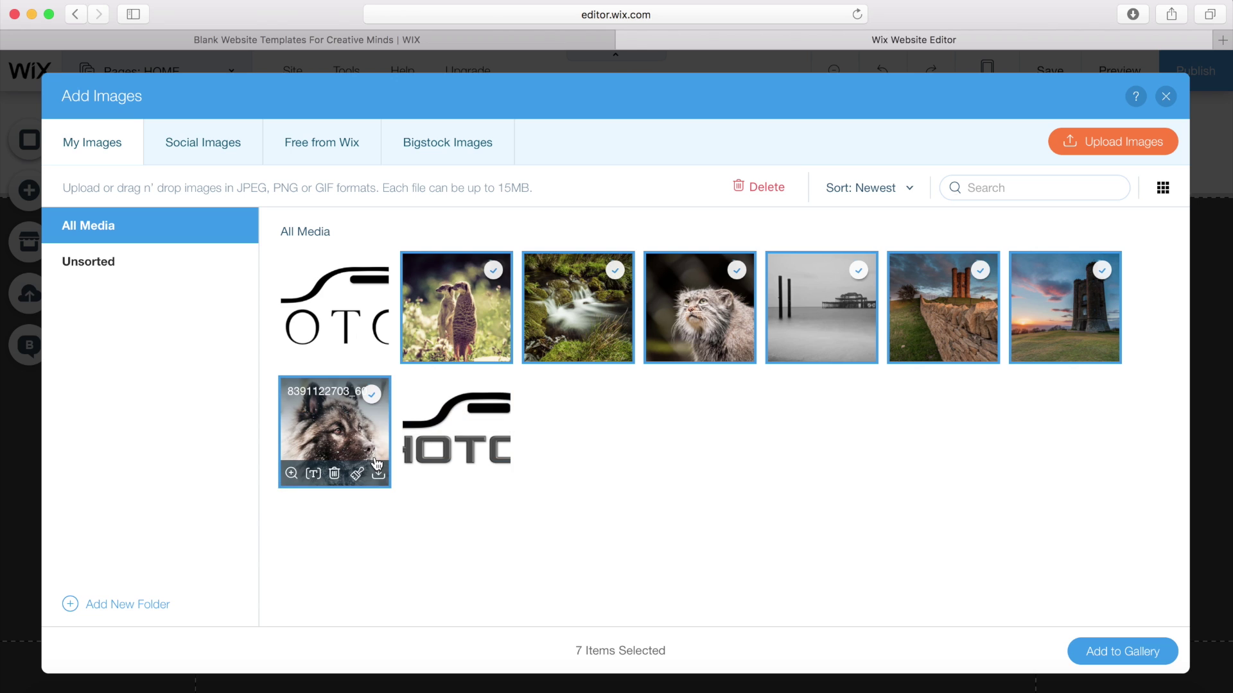
pyautogui.click(1125, 661)
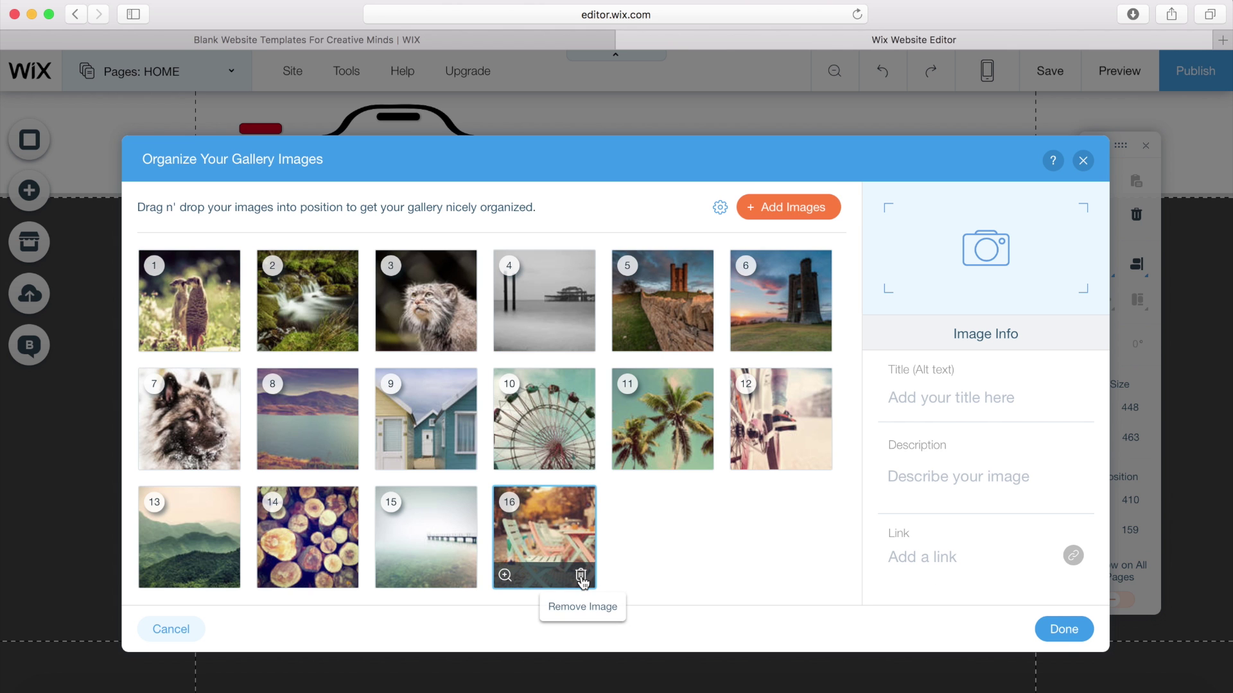
# Step: Remove all the sample images from the gallery, keeping only the seven uploaded photos, and apply the changes
pyautogui.click(581, 578)
pyautogui.click(462, 578)
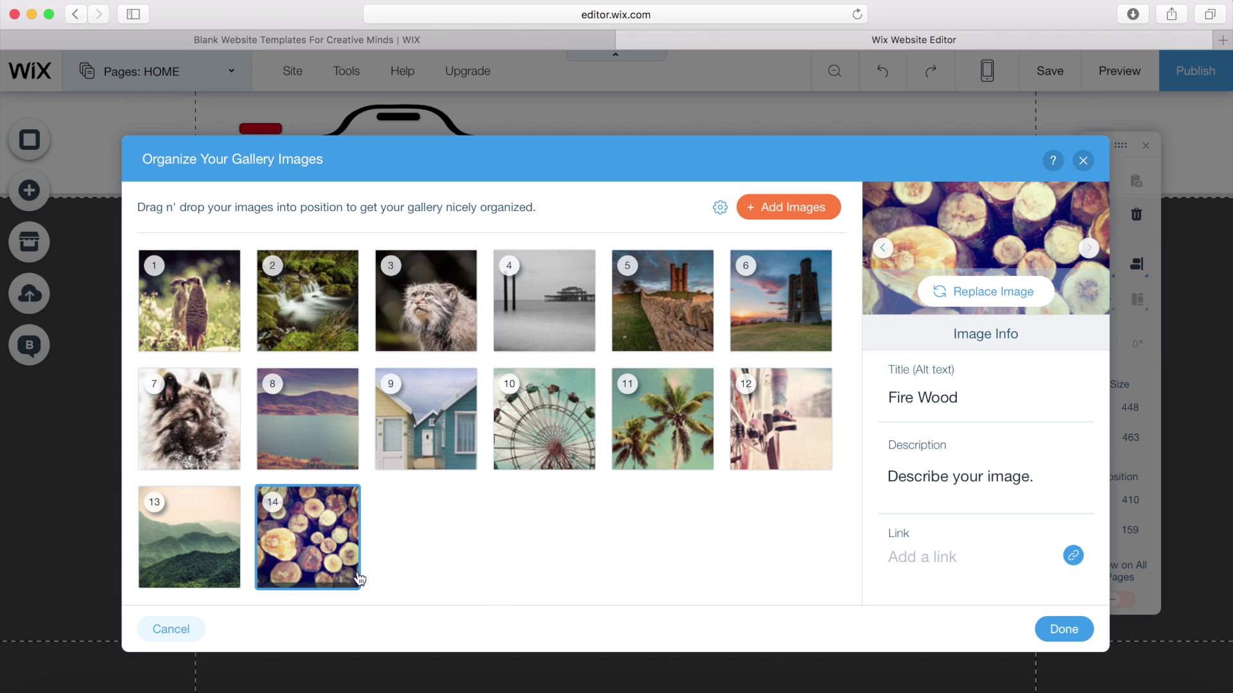
pyautogui.click(345, 578)
pyautogui.click(229, 579)
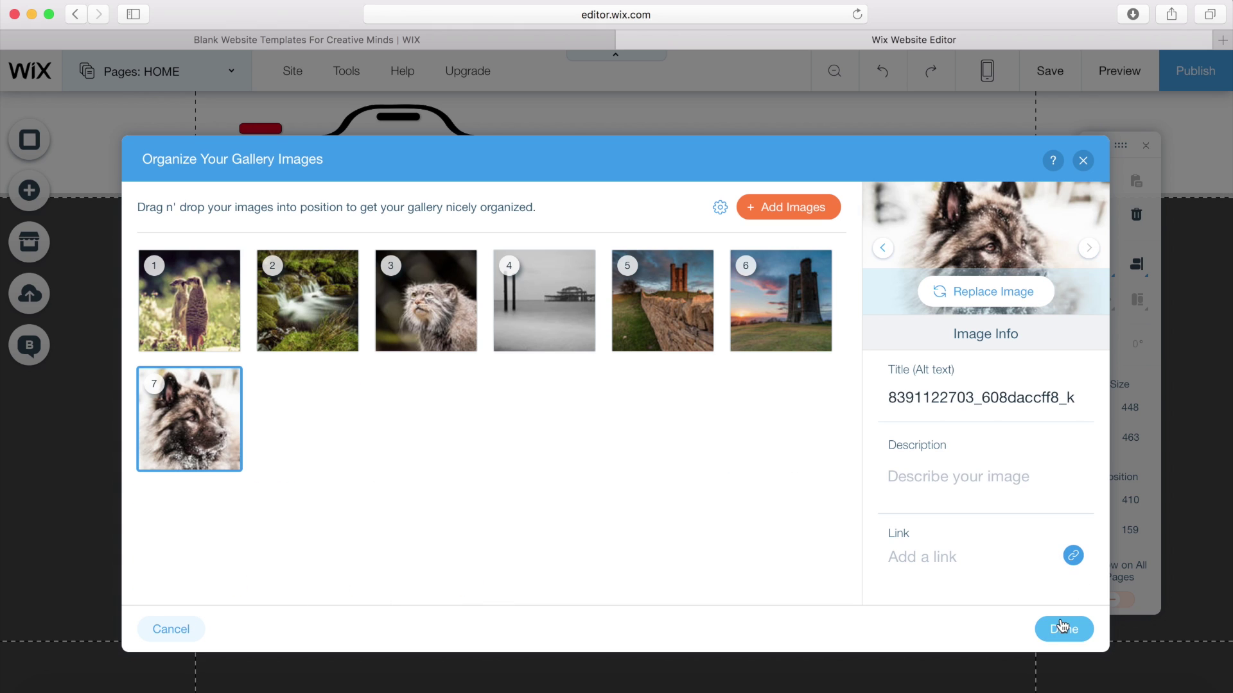
pyautogui.click(1063, 628)
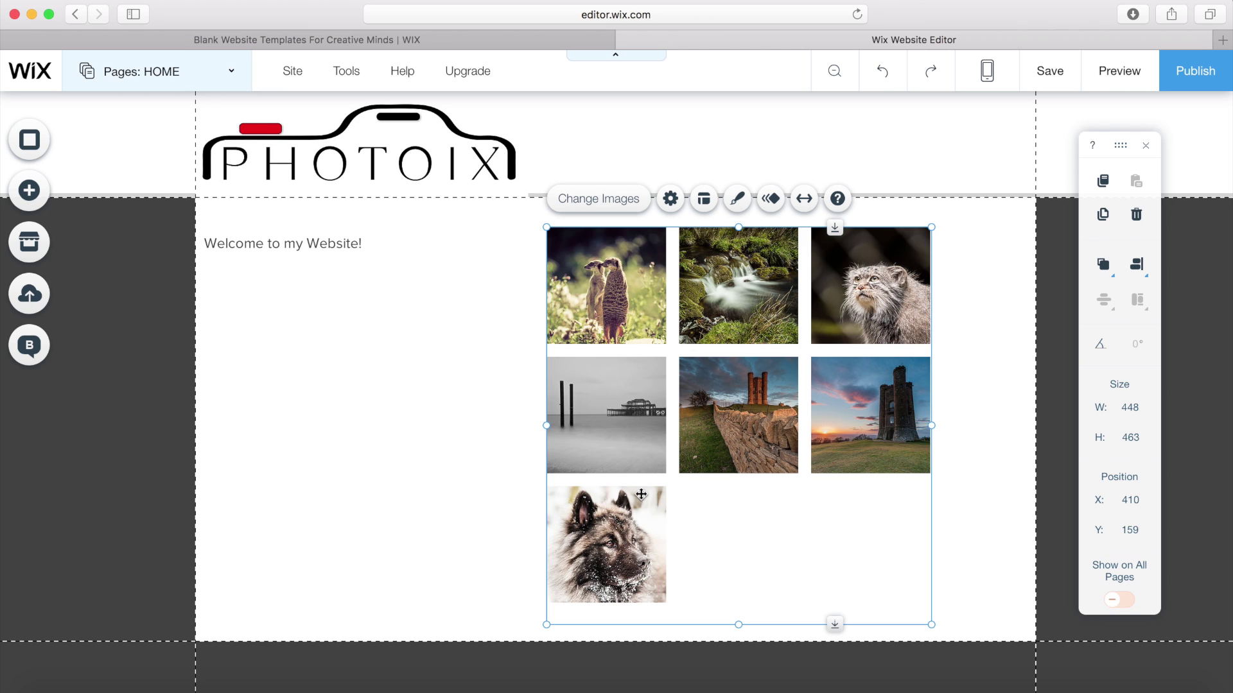
# Step: Move the gallery to X 460, Y 144 and set its grid layout to 2 columns
pyautogui.moveTo(628, 447); pyautogui.dragTo(671, 435)
pyautogui.click(746, 186)
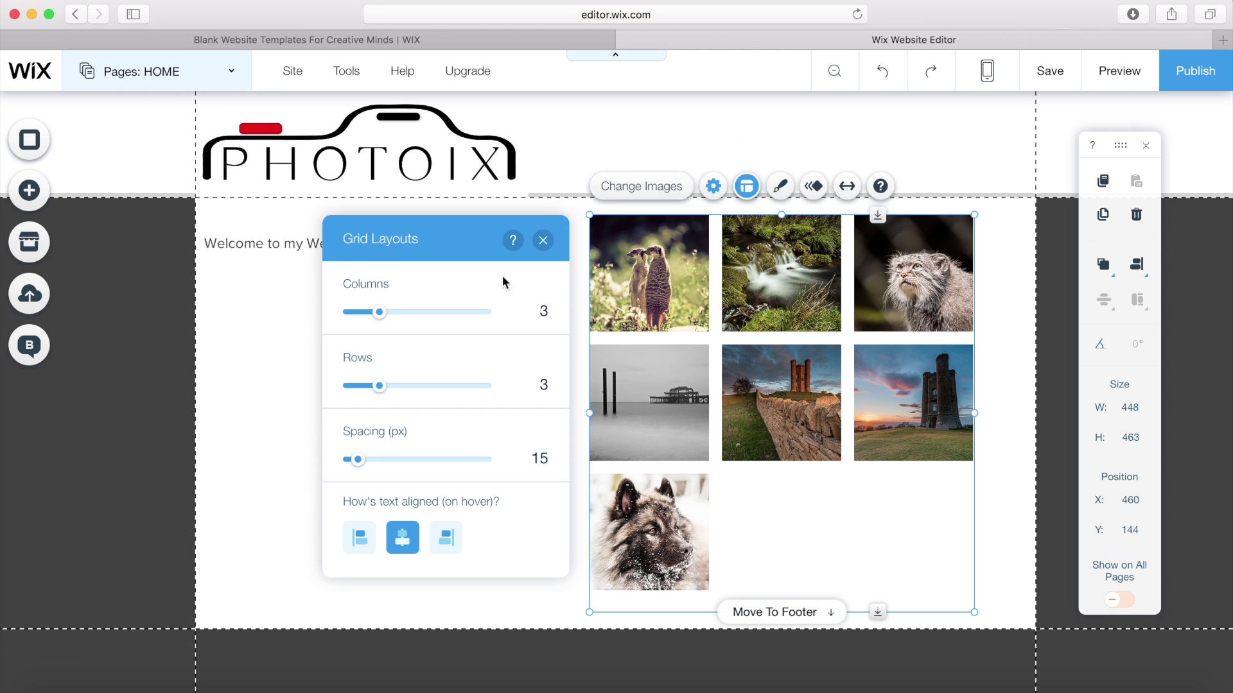
pyautogui.moveTo(382, 314)
pyautogui.mouseDown()
pyautogui.moveTo(426, 312)
pyautogui.moveTo(331, 308)
pyautogui.moveTo(364, 307)
pyautogui.mouseUp()
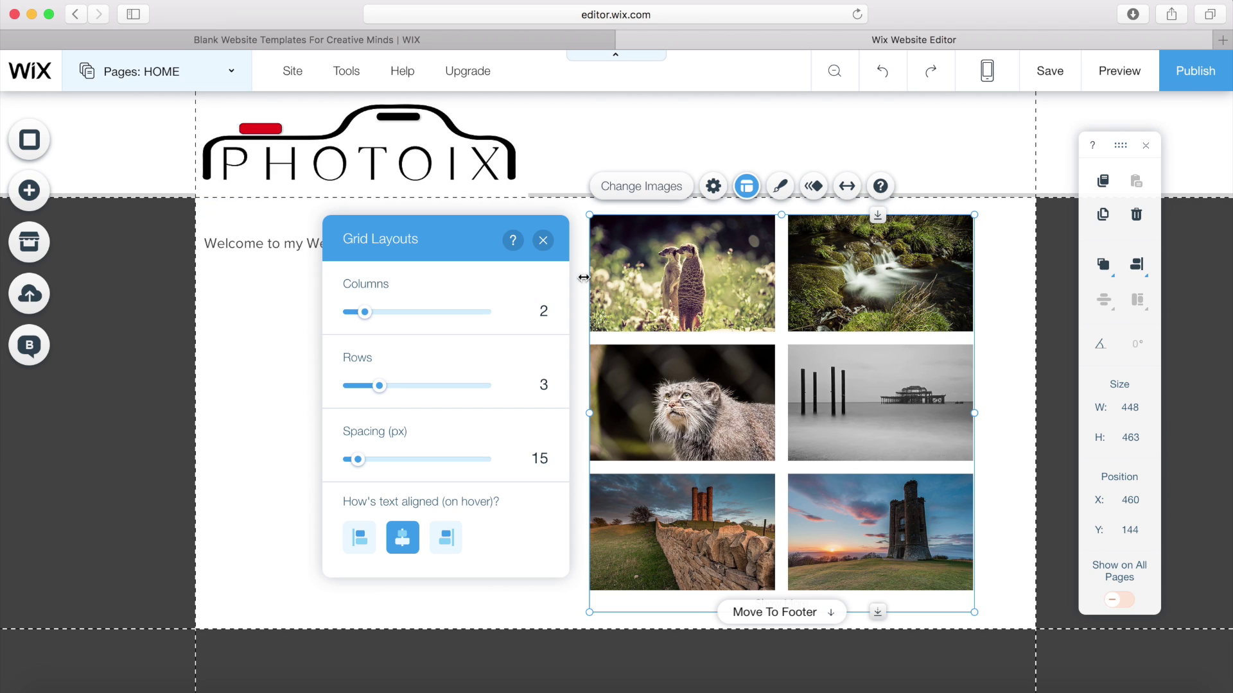
pyautogui.click(542, 240)
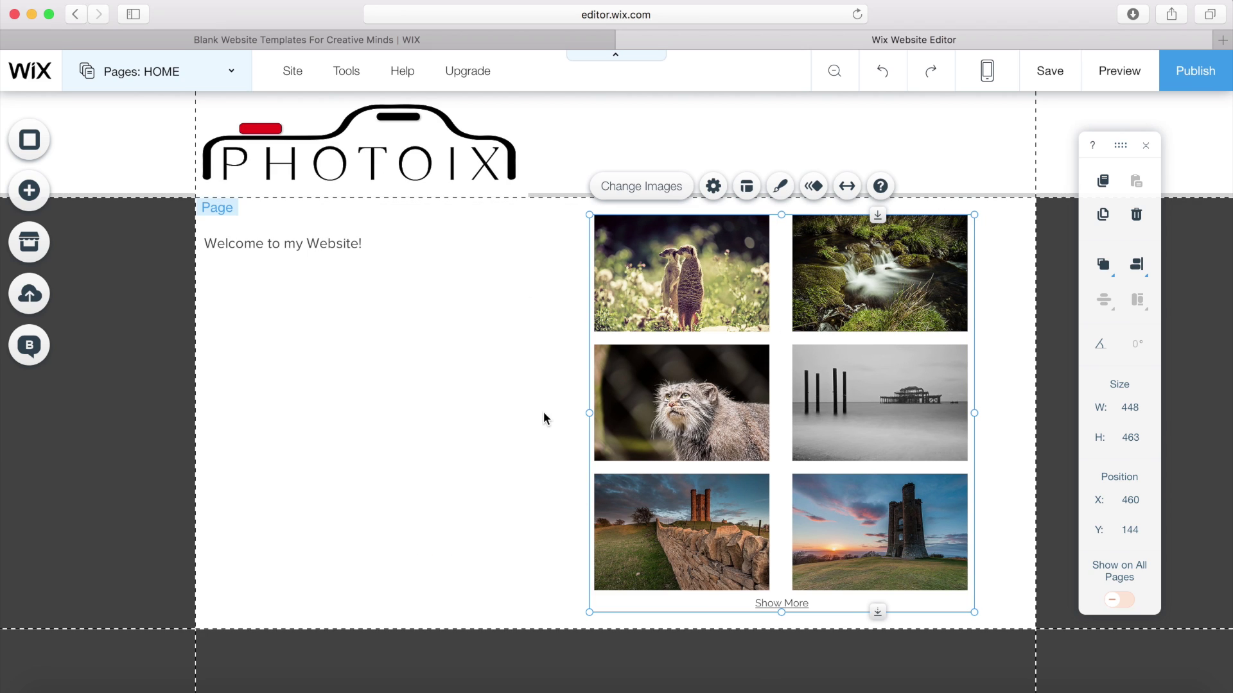
# Step: Preview the home page and browse the first few gallery photos in their enlarged view
pyautogui.click(1120, 73)
pyautogui.scroll(-3, 411, 382)
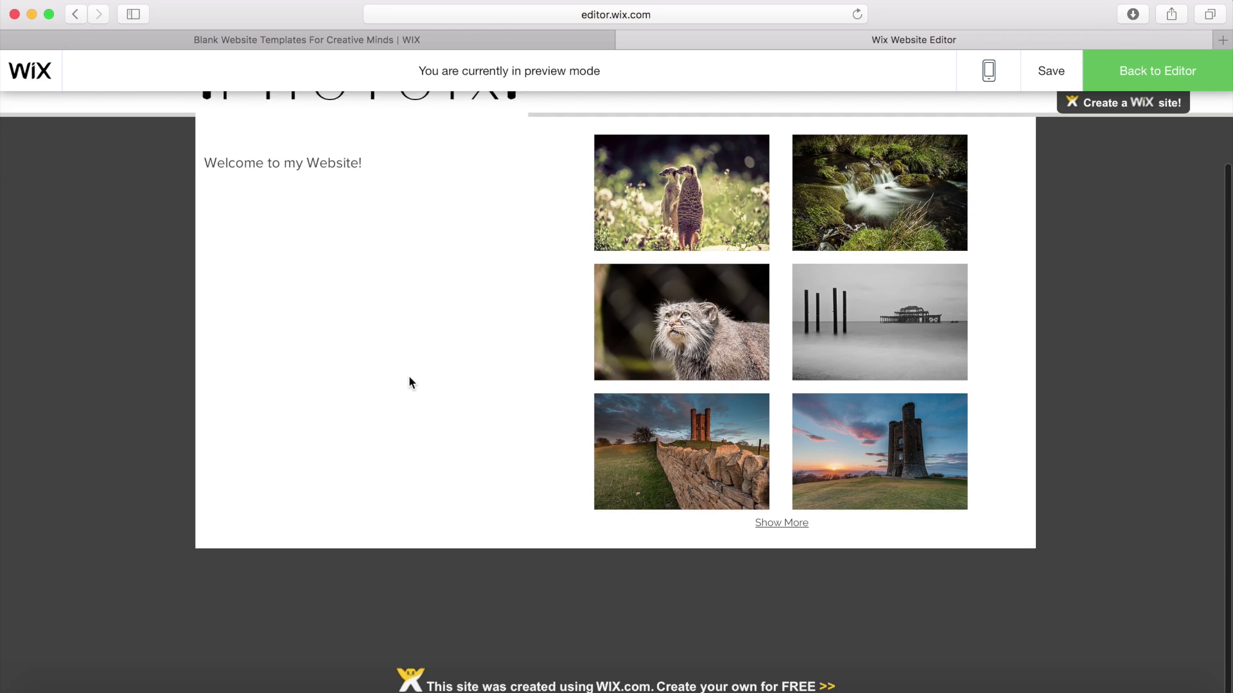
pyautogui.scroll(3, 411, 383)
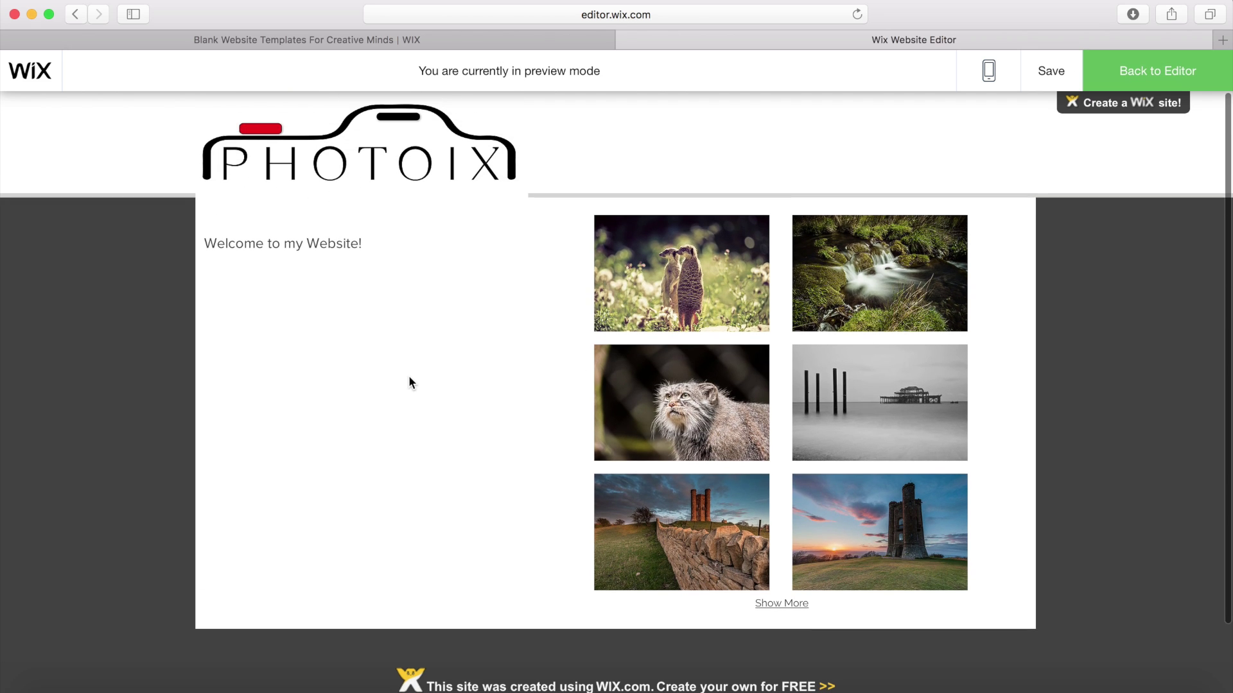
pyautogui.click(665, 276)
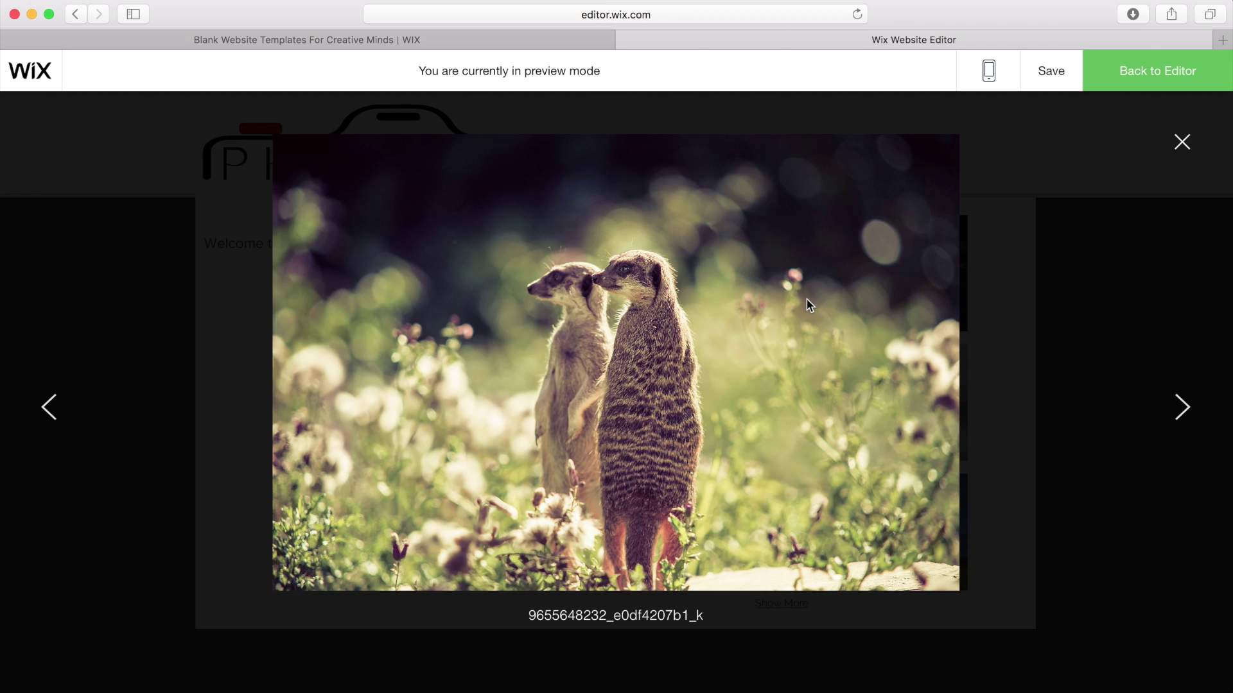
pyautogui.click(1182, 408)
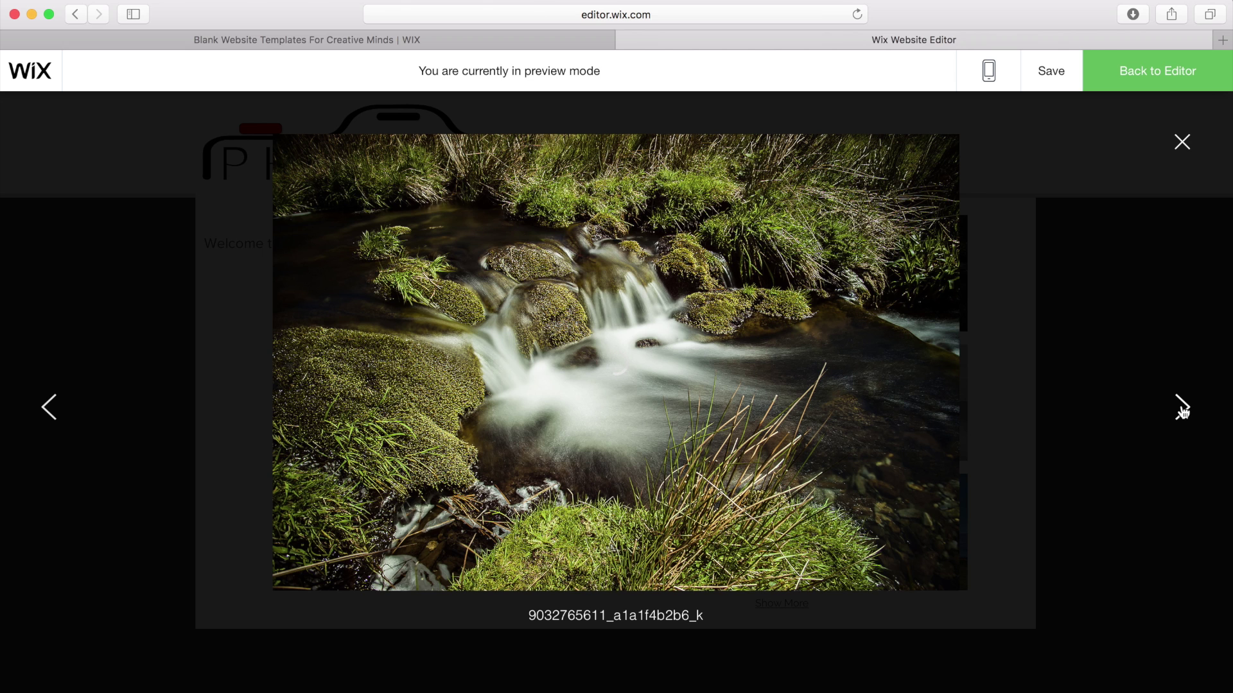
pyautogui.click(1182, 408)
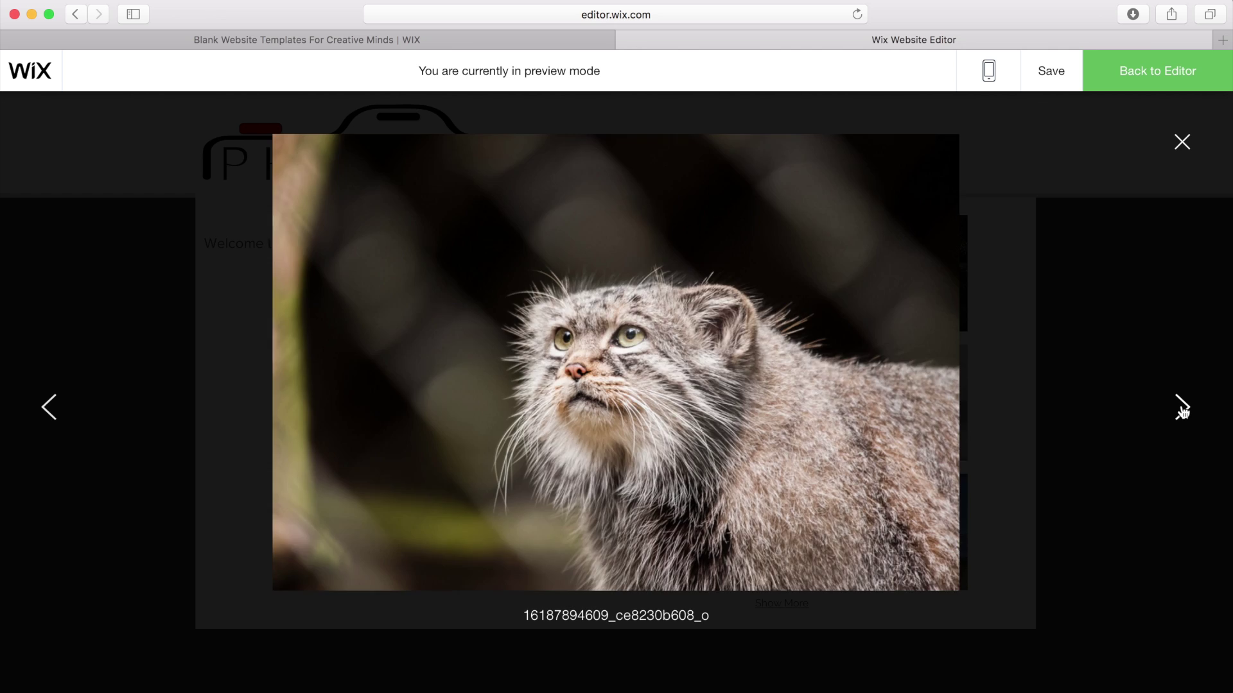
pyautogui.click(1182, 142)
# Step: Check the home page in the mobile view, switch back to the desktop view, and return to the editor
pyautogui.click(989, 82)
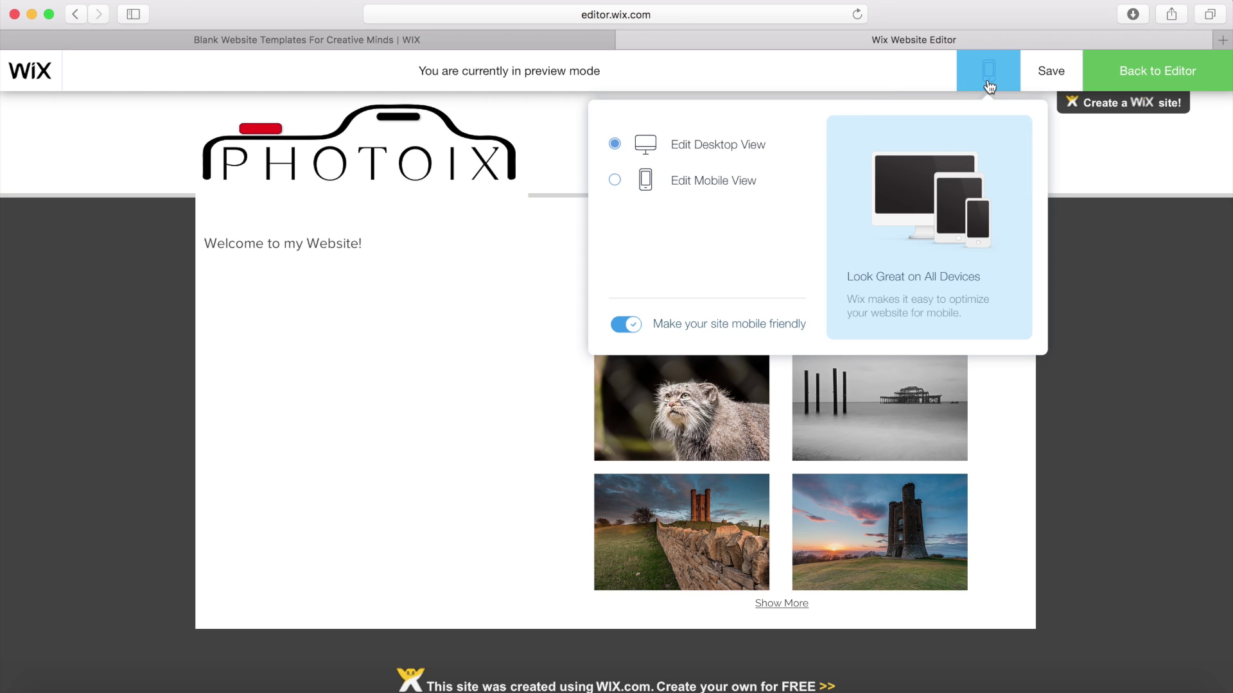
pyautogui.click(730, 184)
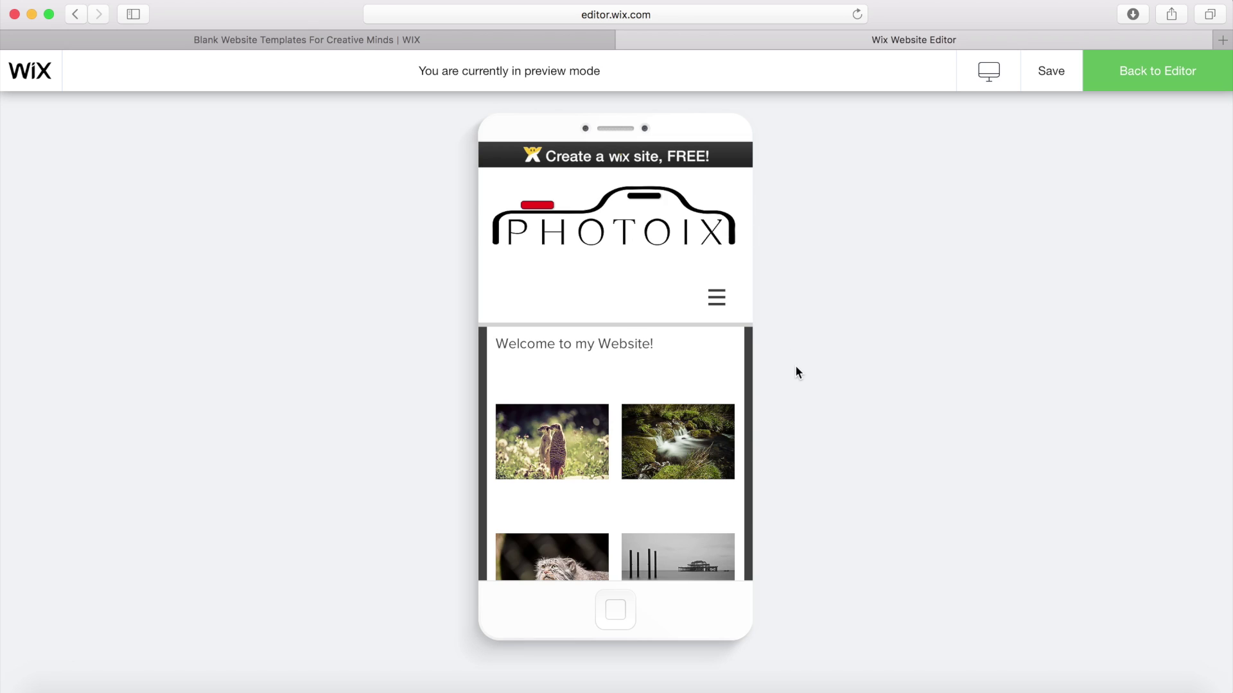
pyautogui.scroll(-3, 657, 381)
pyautogui.scroll(3, 658, 380)
pyautogui.scroll(-6, 655, 388)
pyautogui.scroll(6, 642, 398)
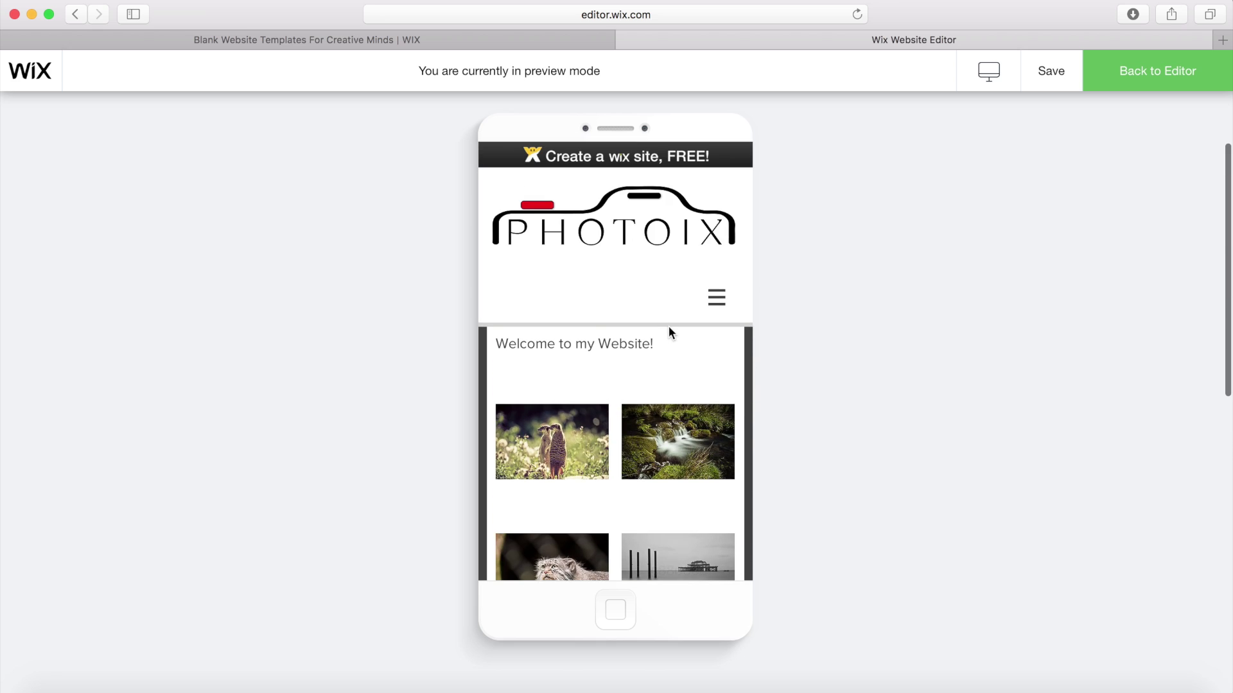
pyautogui.click(992, 76)
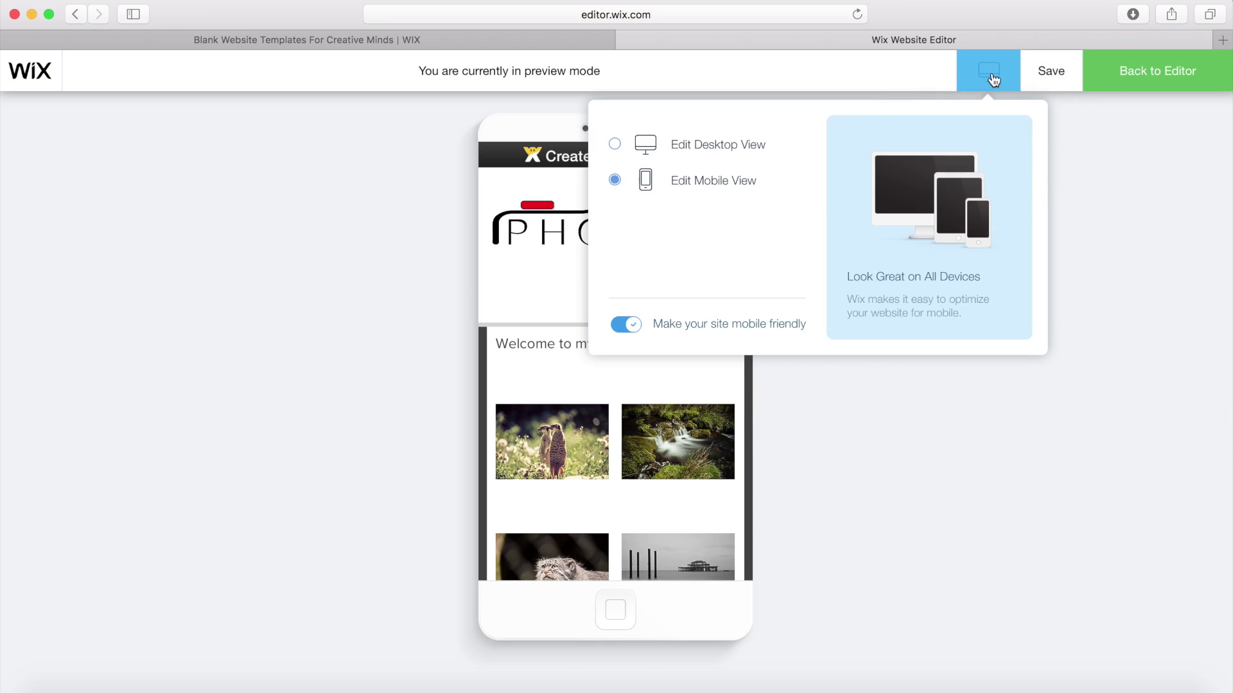
pyautogui.click(738, 152)
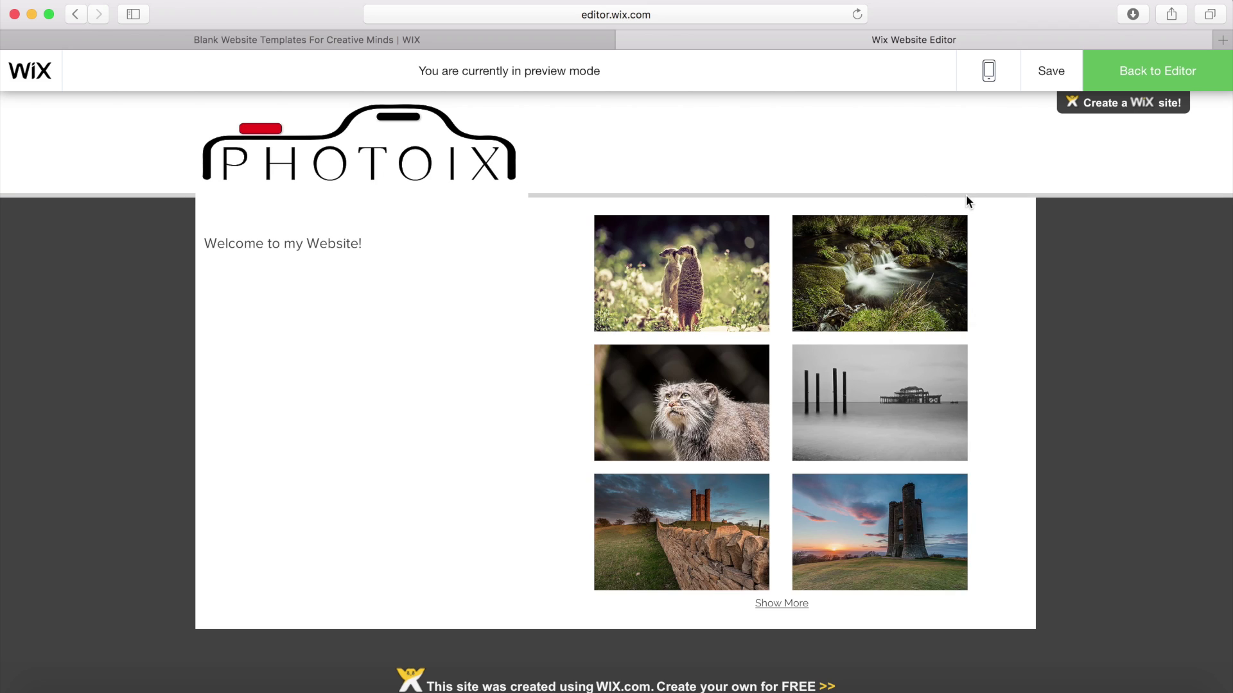
pyautogui.click(1163, 64)
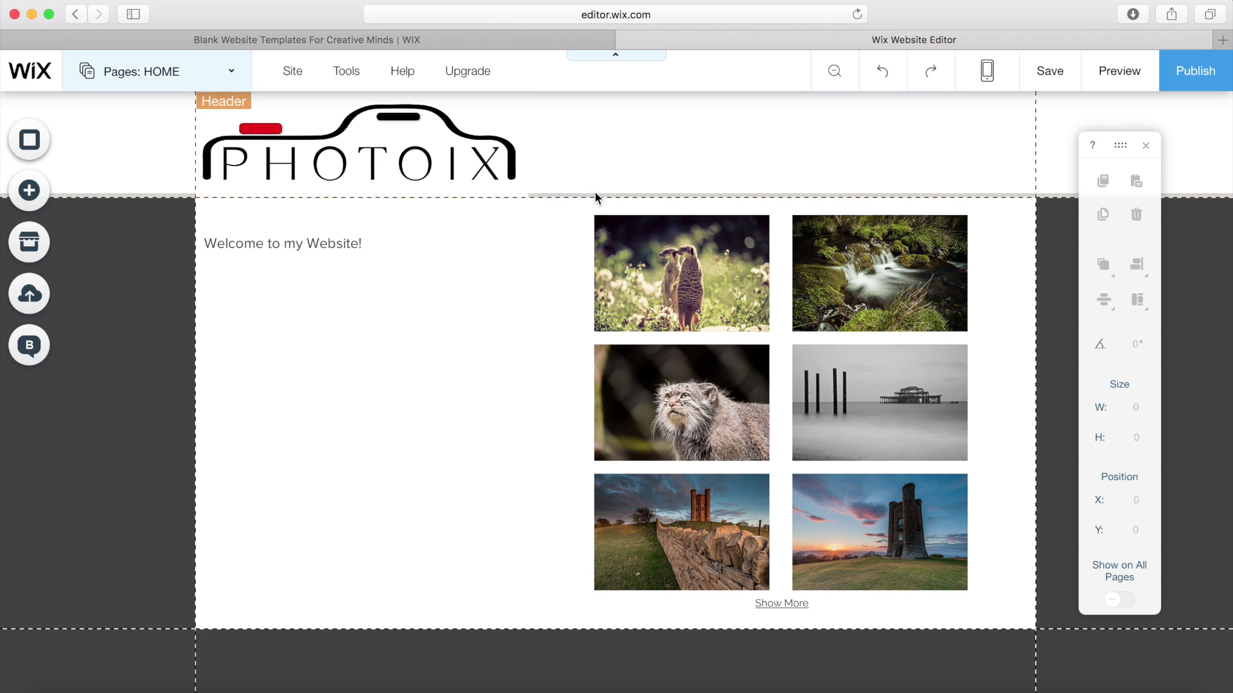
# Step: Change the header design to the themed No Color style
pyautogui.click(700, 162)
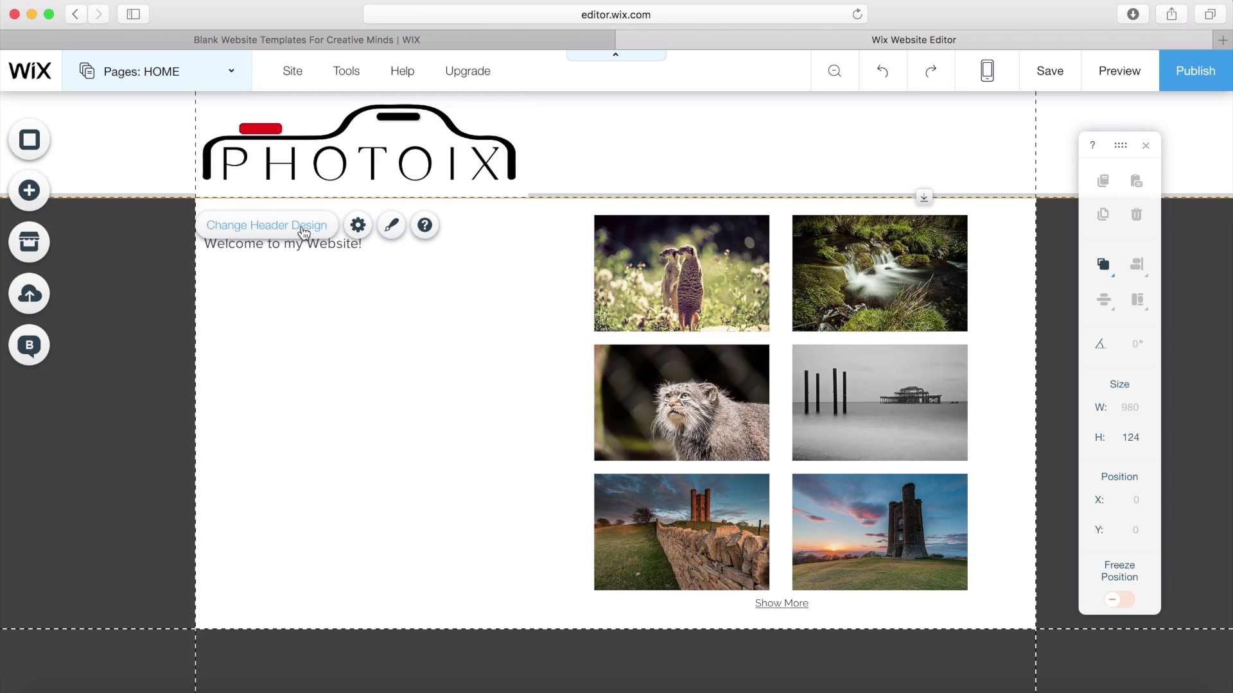
pyautogui.click(305, 226)
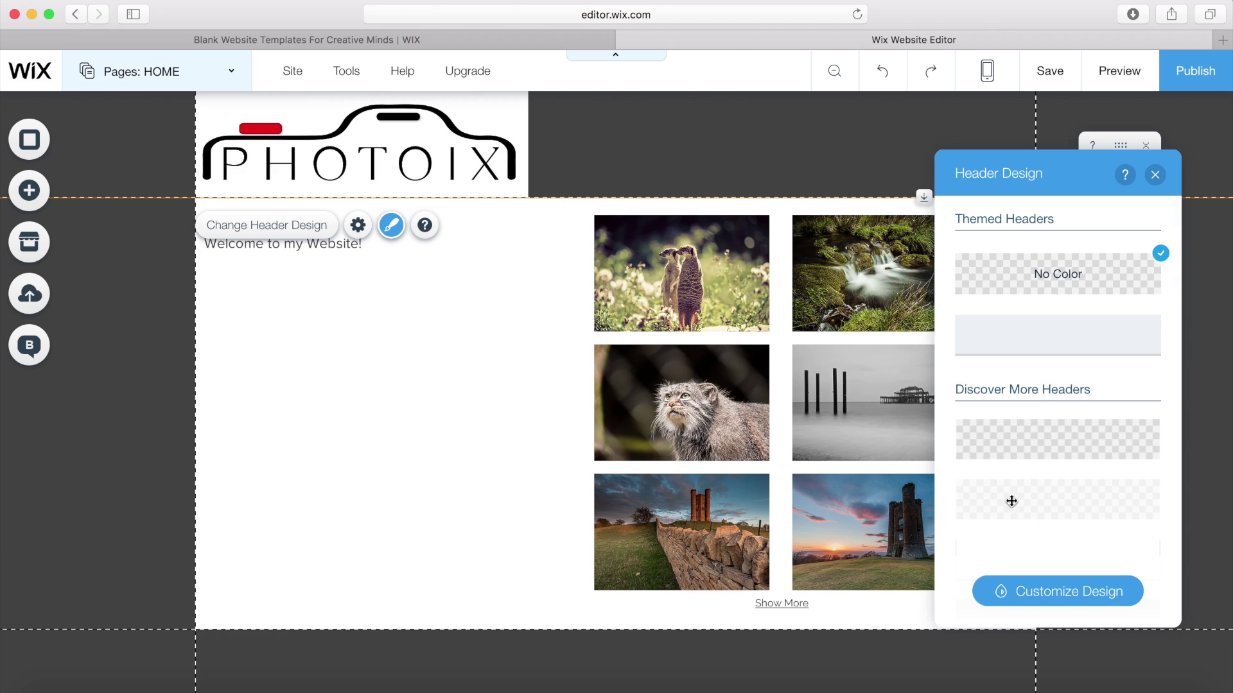
pyautogui.click(1155, 175)
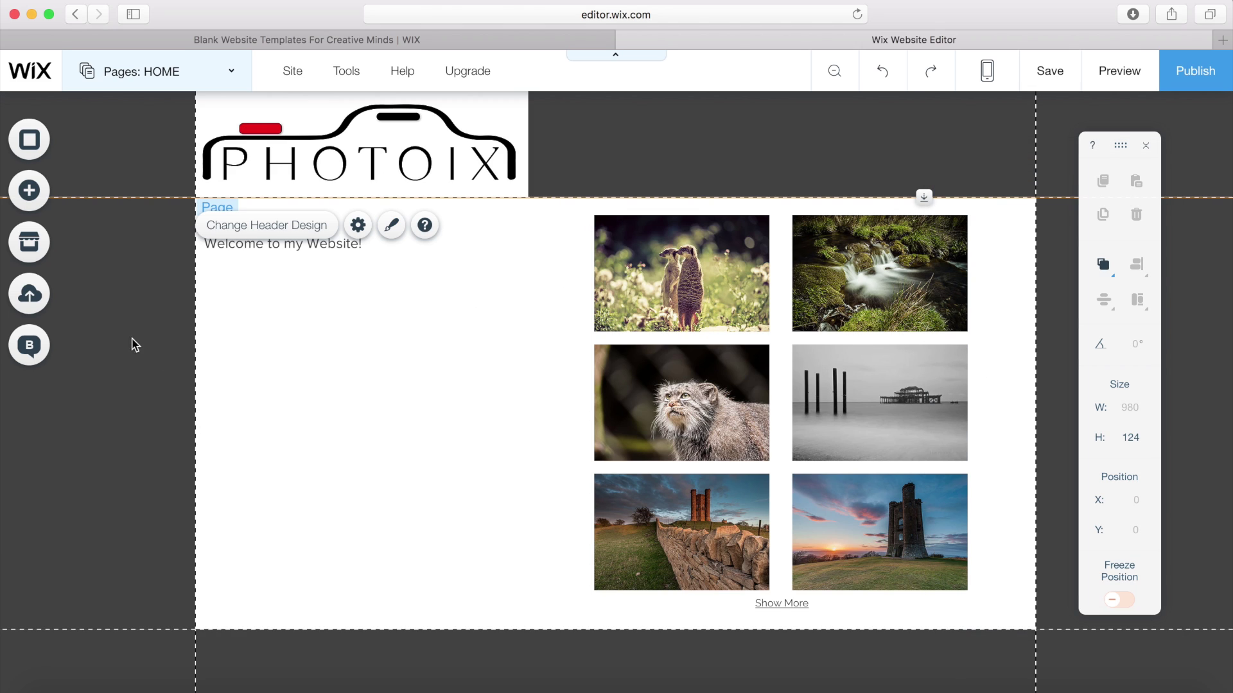
# Step: Set the home page's background color to white (#FFFFFF)
pyautogui.click(131, 291)
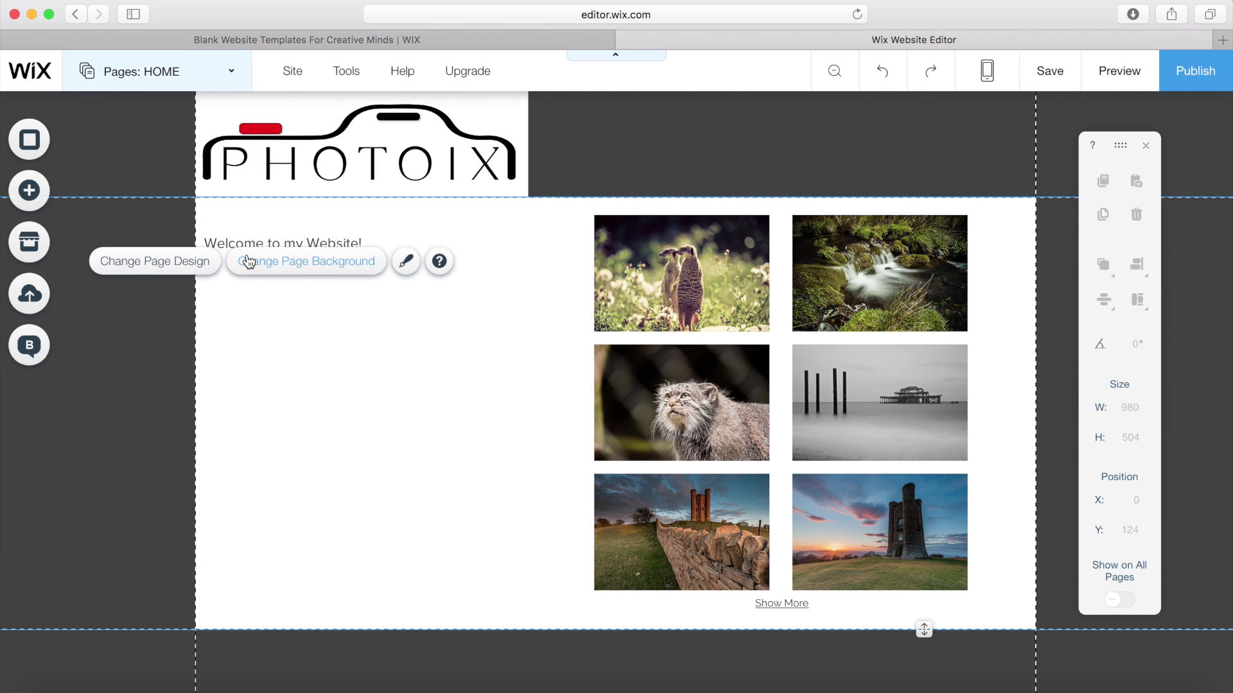
pyautogui.click(249, 262)
pyautogui.click(127, 291)
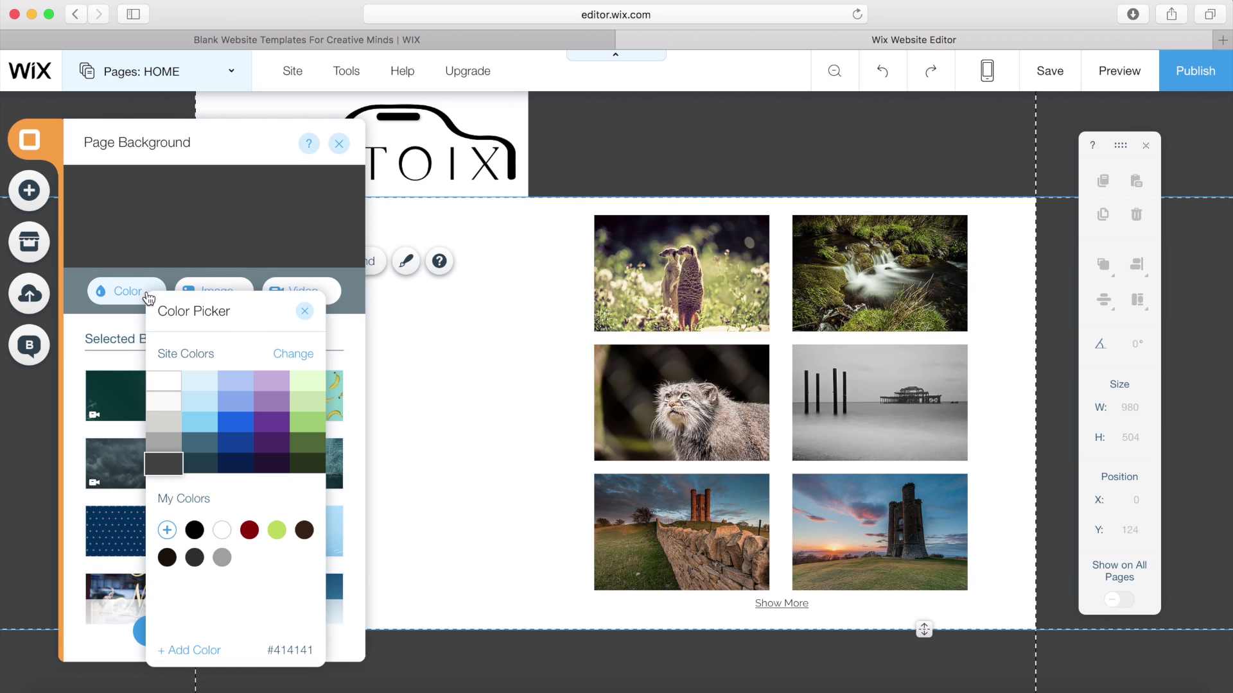
pyautogui.click(167, 383)
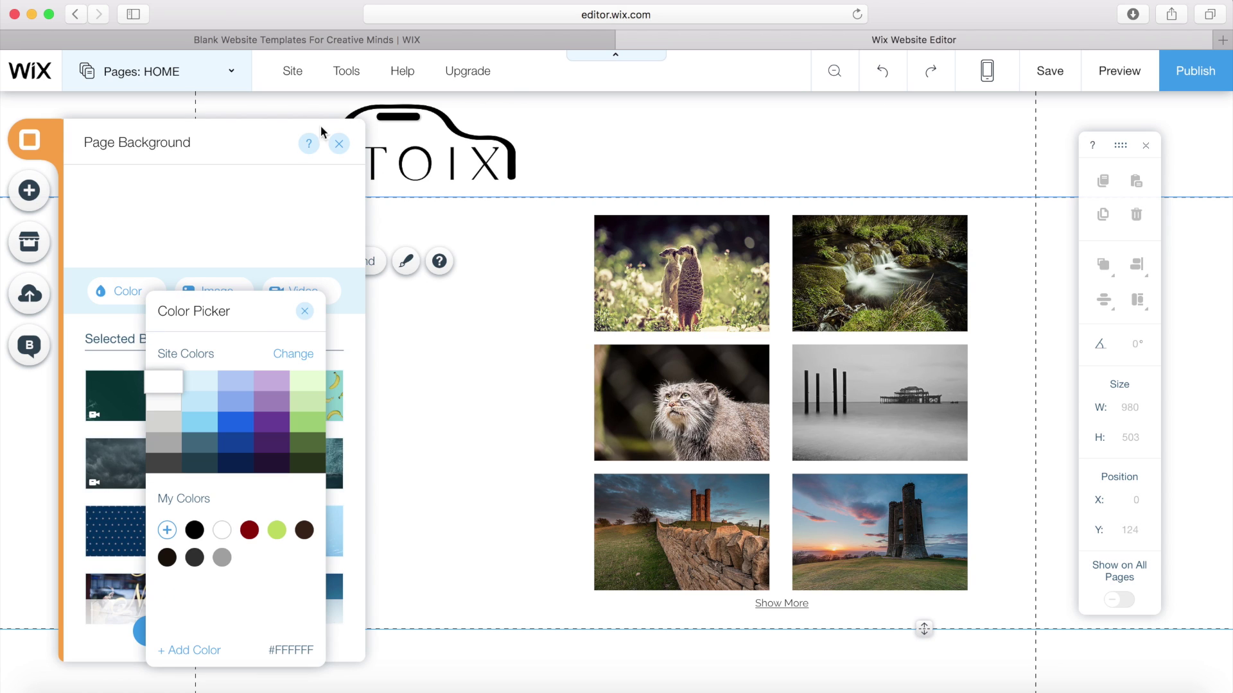
pyautogui.click(340, 147)
pyautogui.click(340, 146)
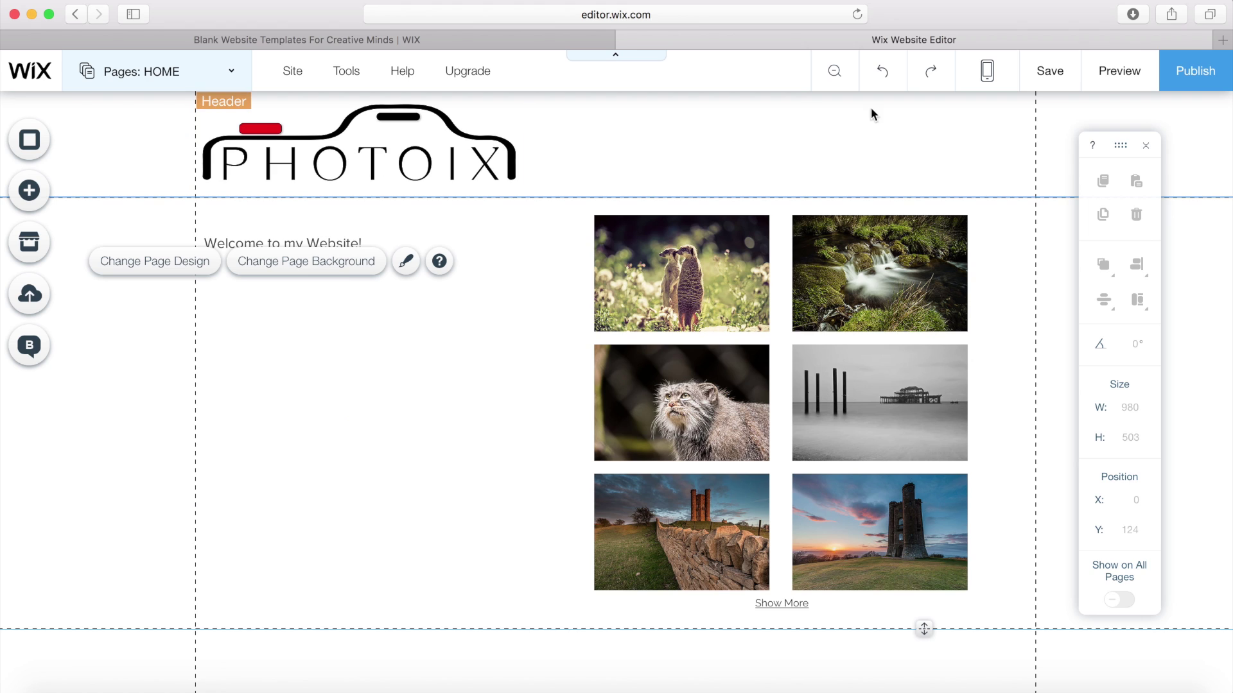
# Step: Preview the home page, return to the editor, and examine the overall layout in the zoomed-out view
pyautogui.click(1123, 77)
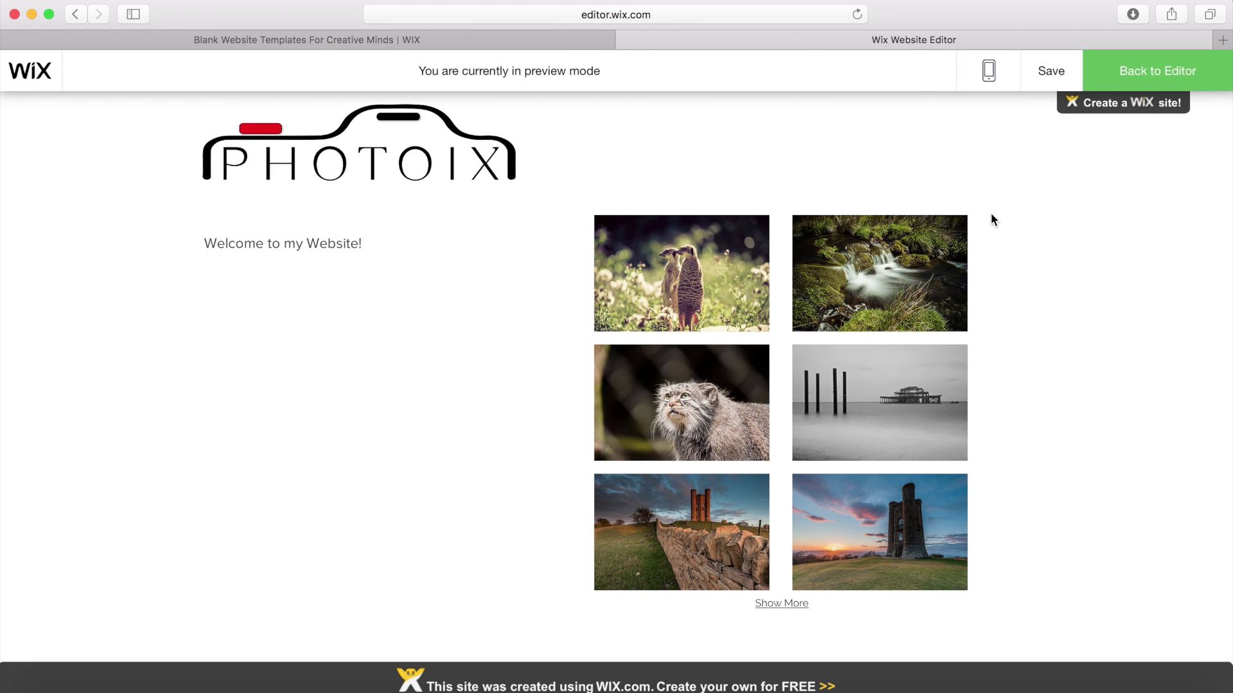
pyautogui.click(1154, 72)
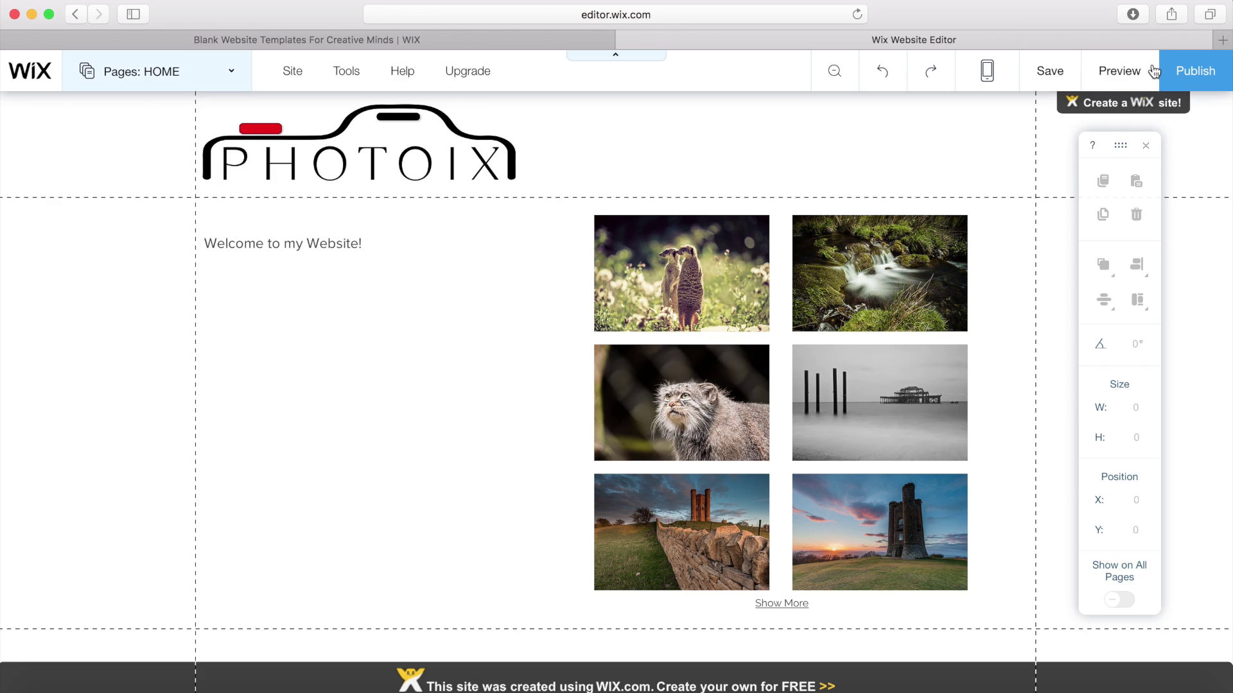
pyautogui.click(834, 74)
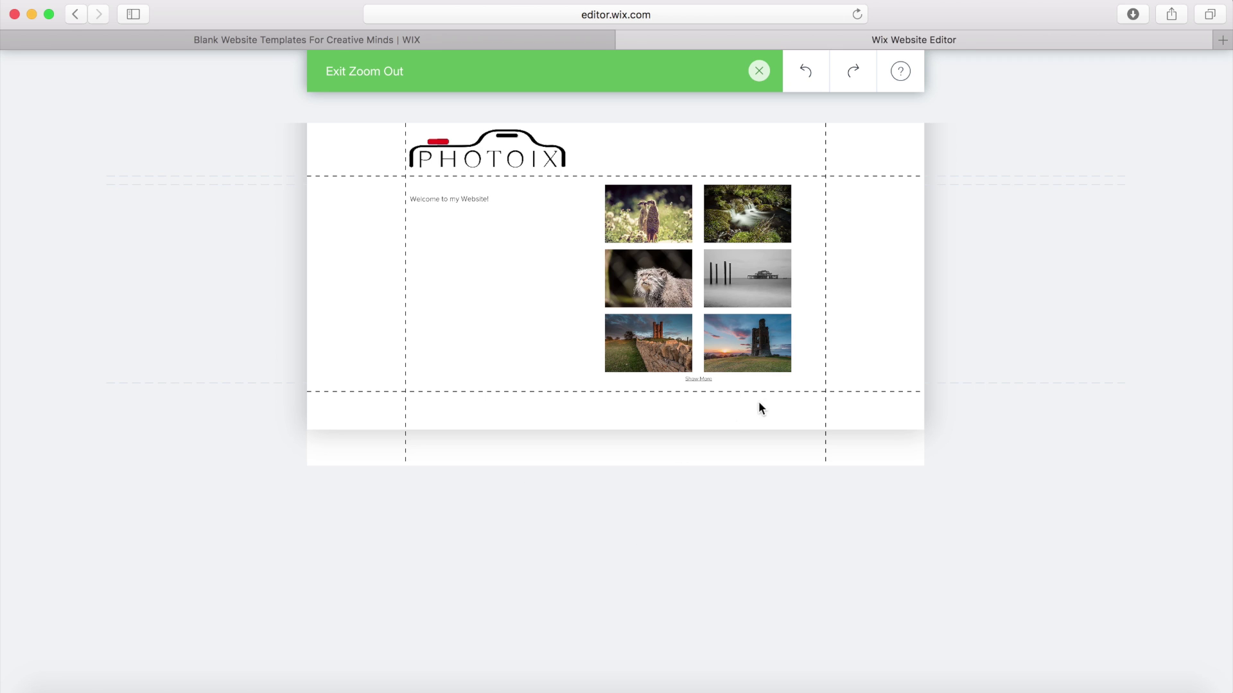
pyautogui.click(644, 228)
pyautogui.moveTo(648, 224); pyautogui.dragTo(549, 157)
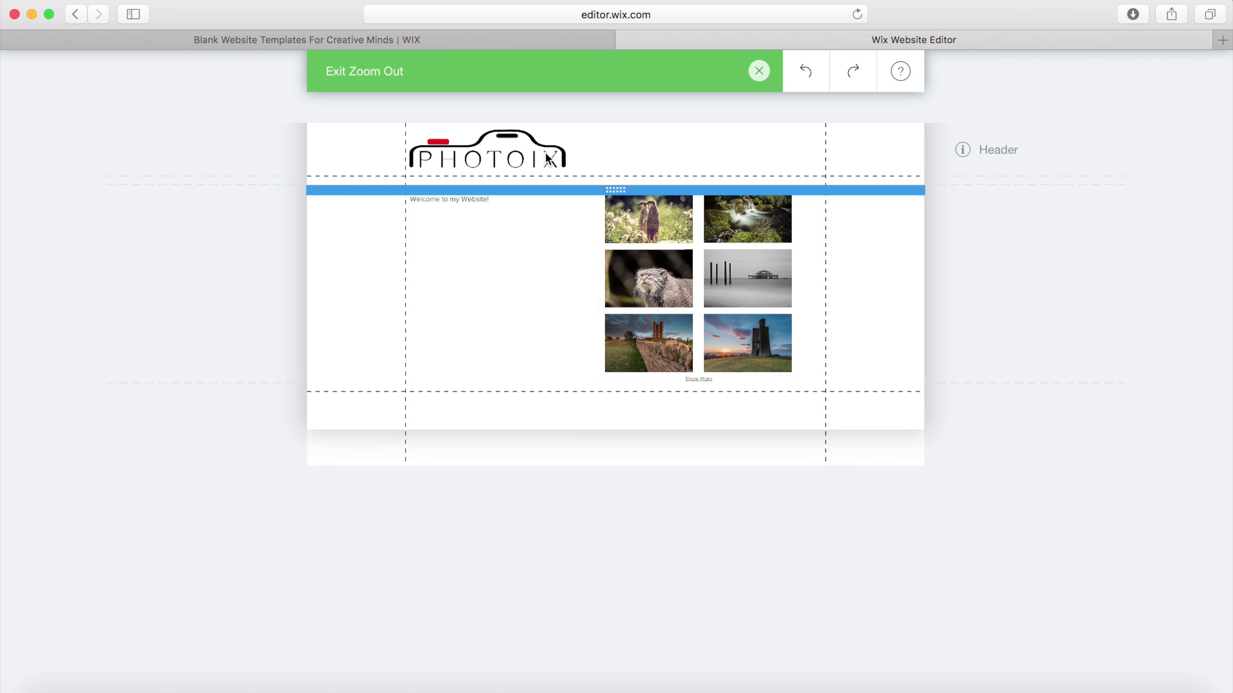
pyautogui.scroll(-2, 646, 153)
pyautogui.scroll(2, 619, 154)
pyautogui.click(759, 71)
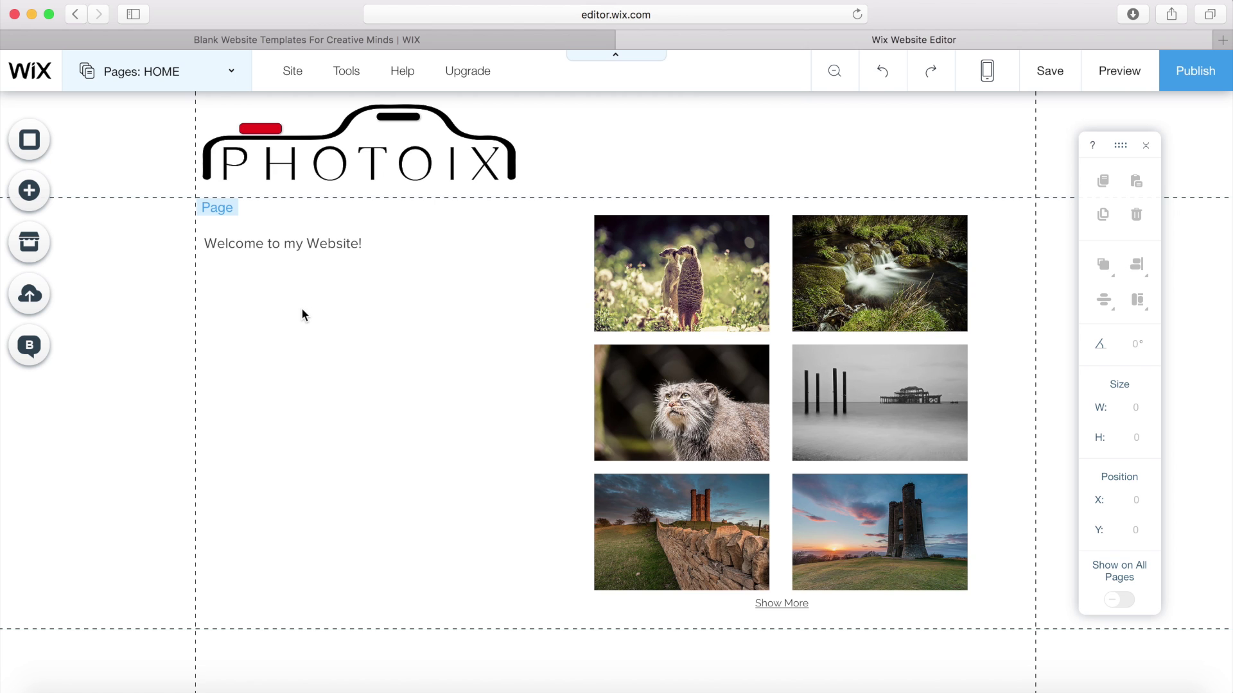
# Step: Switch to the ABOUT page for editing
pyautogui.click(229, 76)
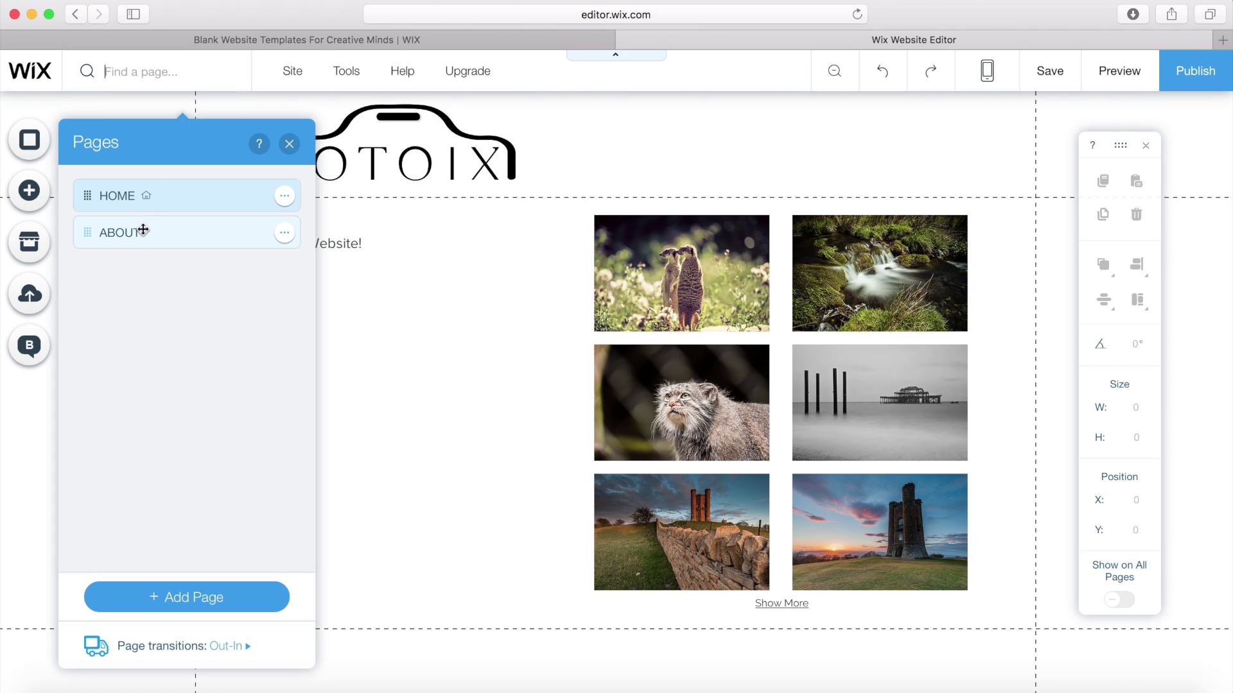
pyautogui.click(142, 230)
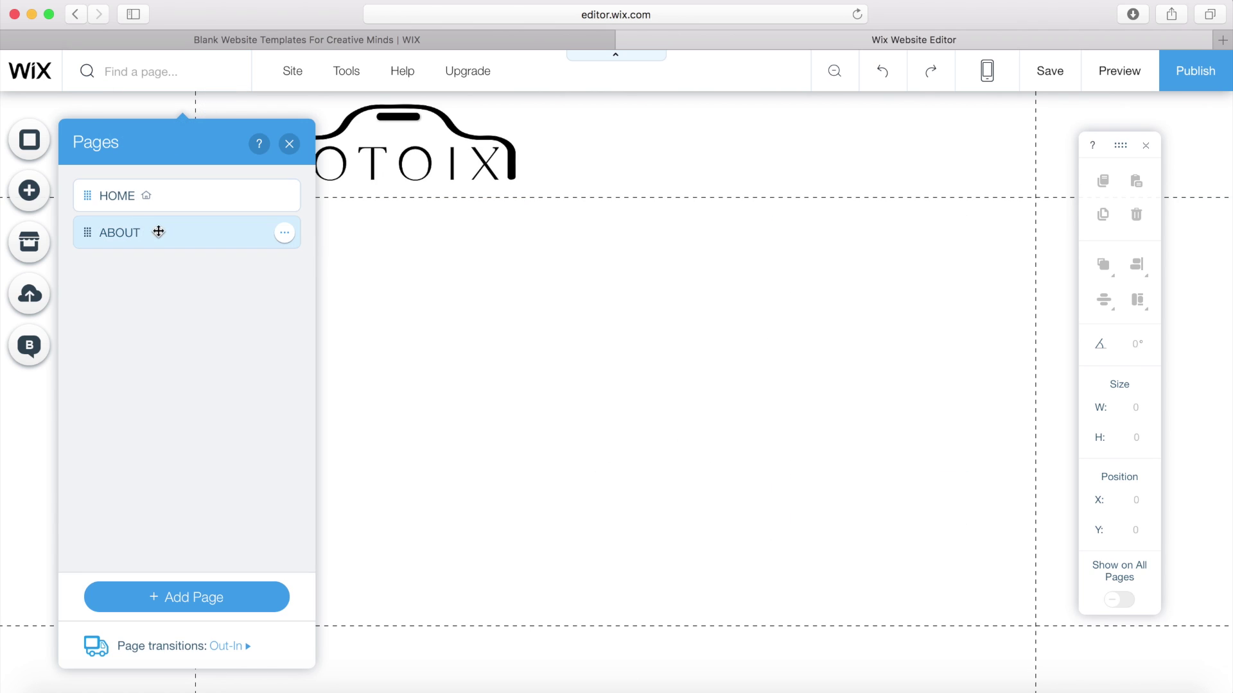
# Step: Add a themed paragraph text element to the blank ABOUT page
pyautogui.click(449, 366)
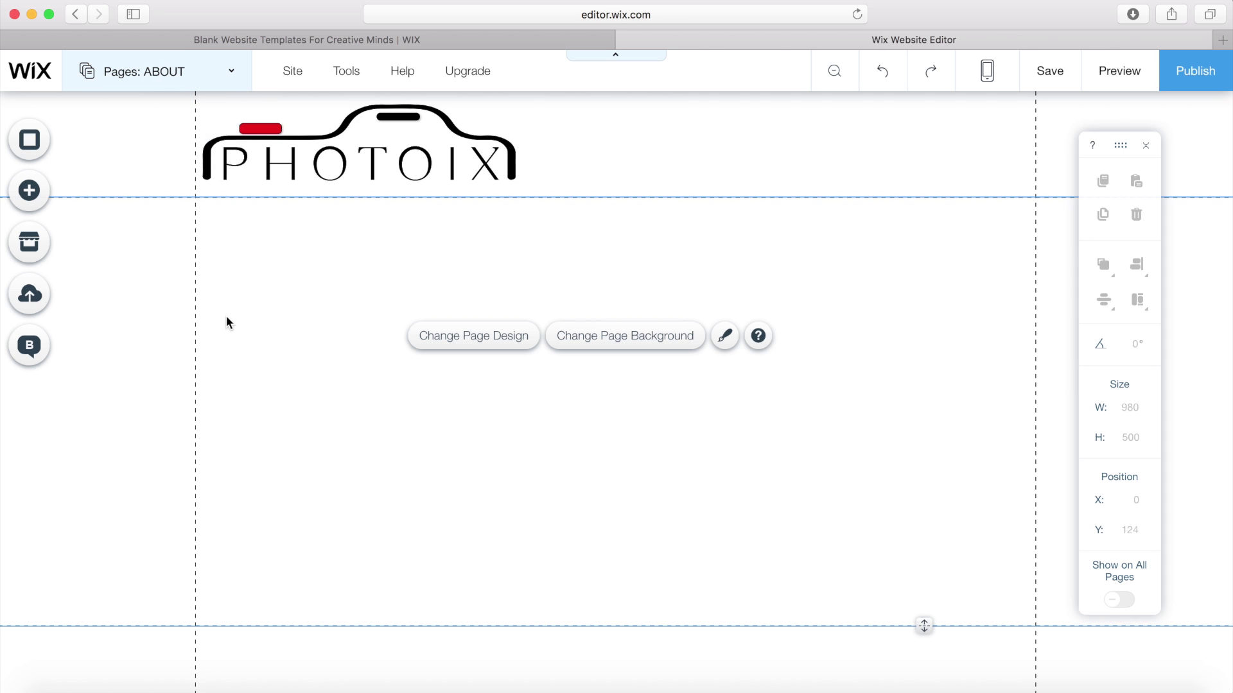
pyautogui.click(30, 192)
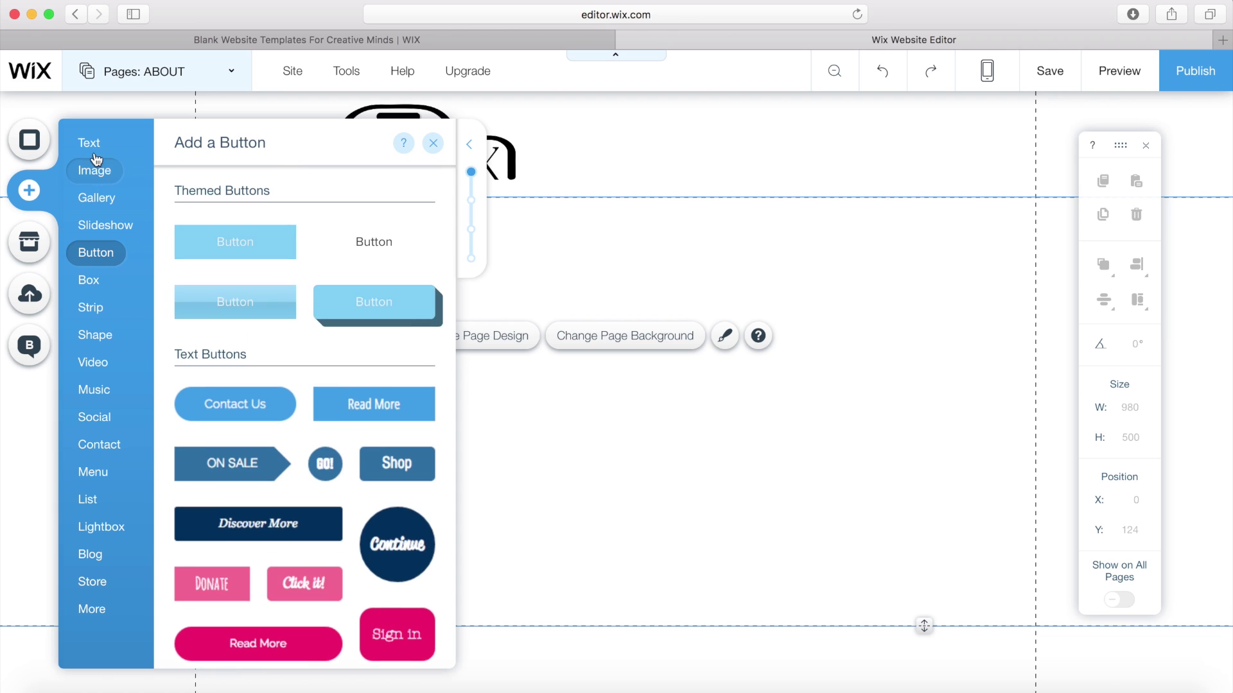
pyautogui.moveTo(87, 142)
pyautogui.scroll(-3, 296, 295)
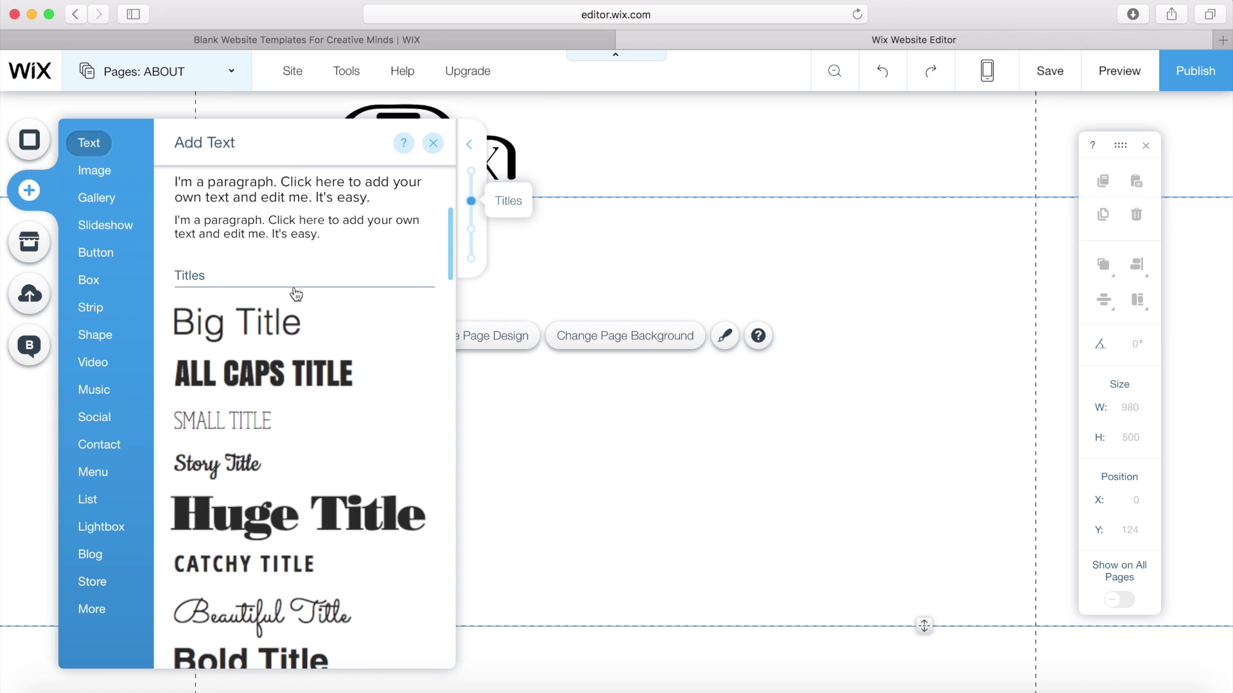
pyautogui.click(261, 201)
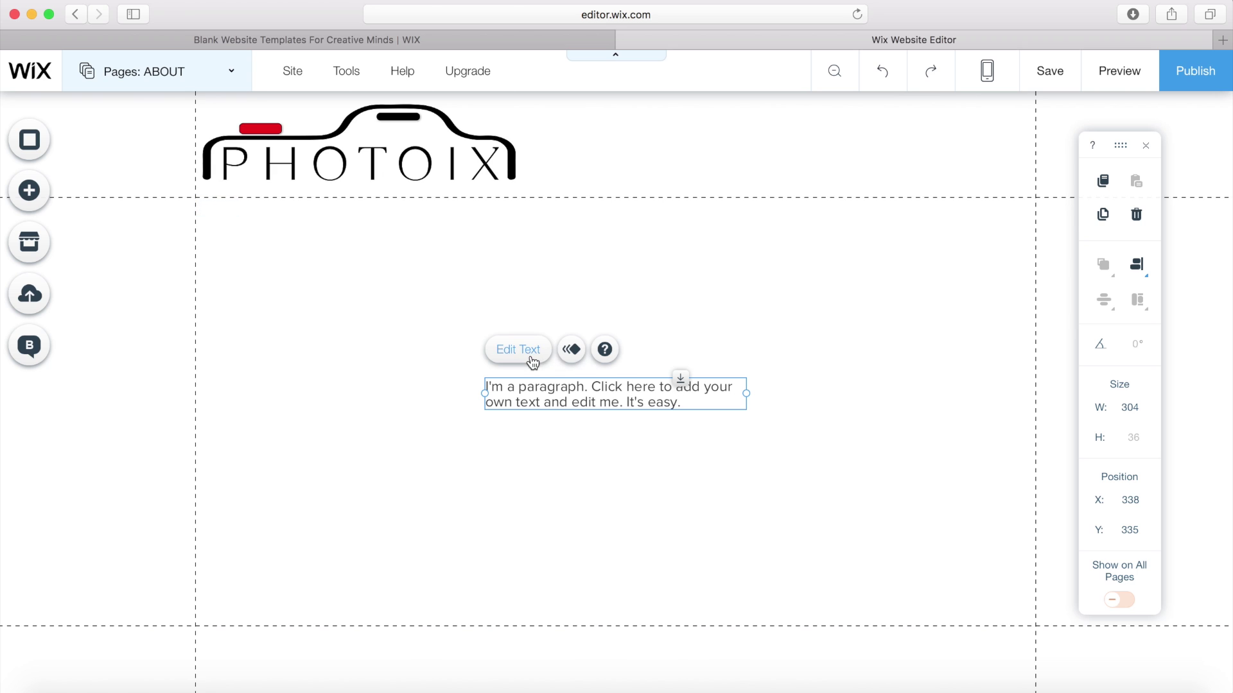
# Step: Replace the placeholder paragraph with a one-line greeting giving the owner's first name, and move it to about X 53, Y 177
pyautogui.click(529, 353)
pyautogui.press('BackSpace')
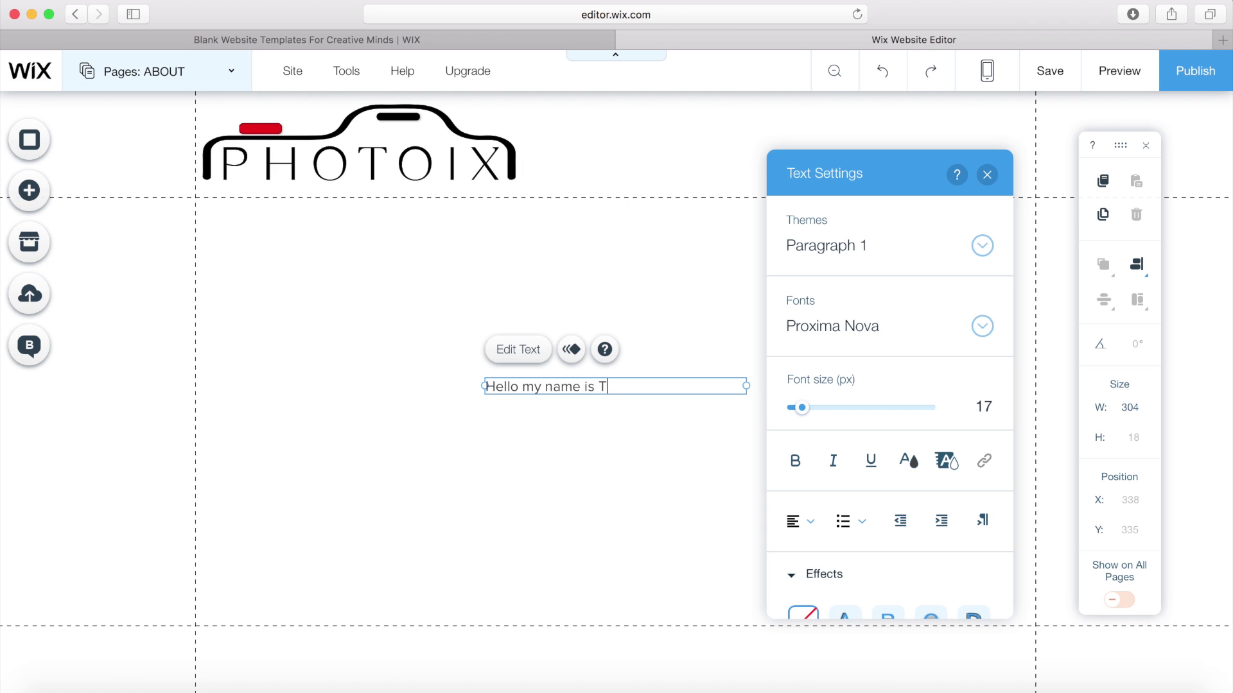
pyautogui.write('Hello my name is Tom')
pyautogui.press('Return')
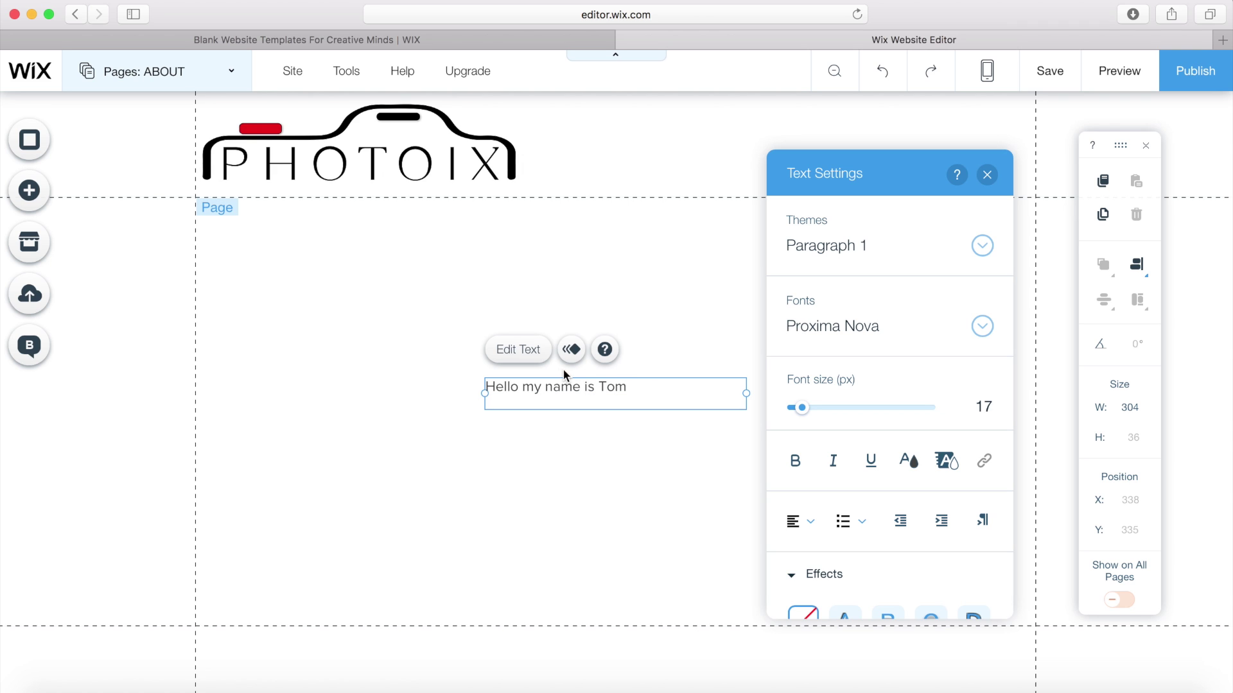
pyautogui.click(574, 421)
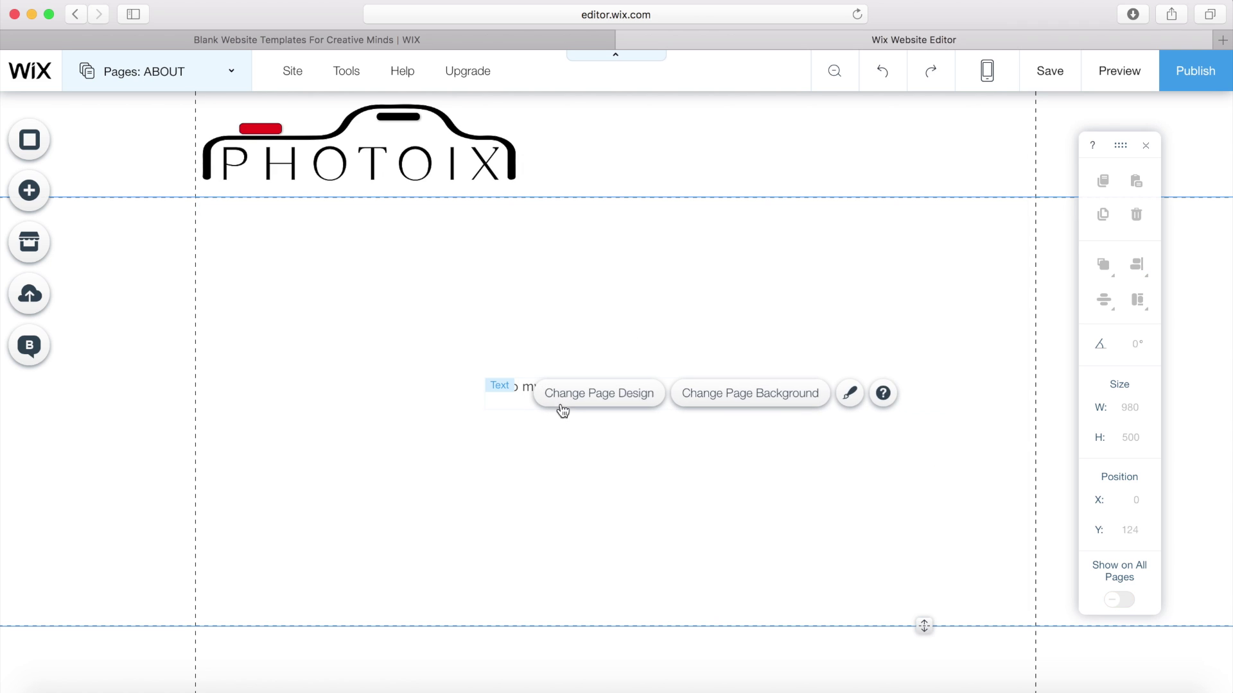
pyautogui.moveTo(518, 387); pyautogui.dragTo(272, 255)
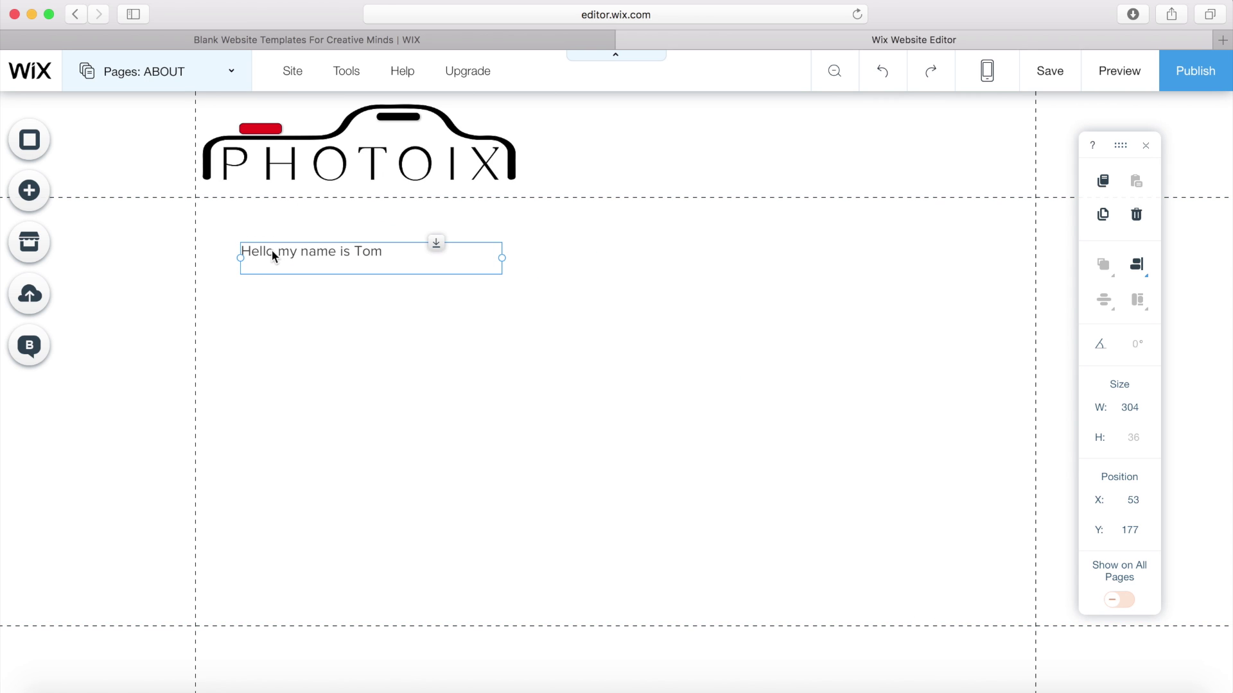
pyautogui.click(286, 334)
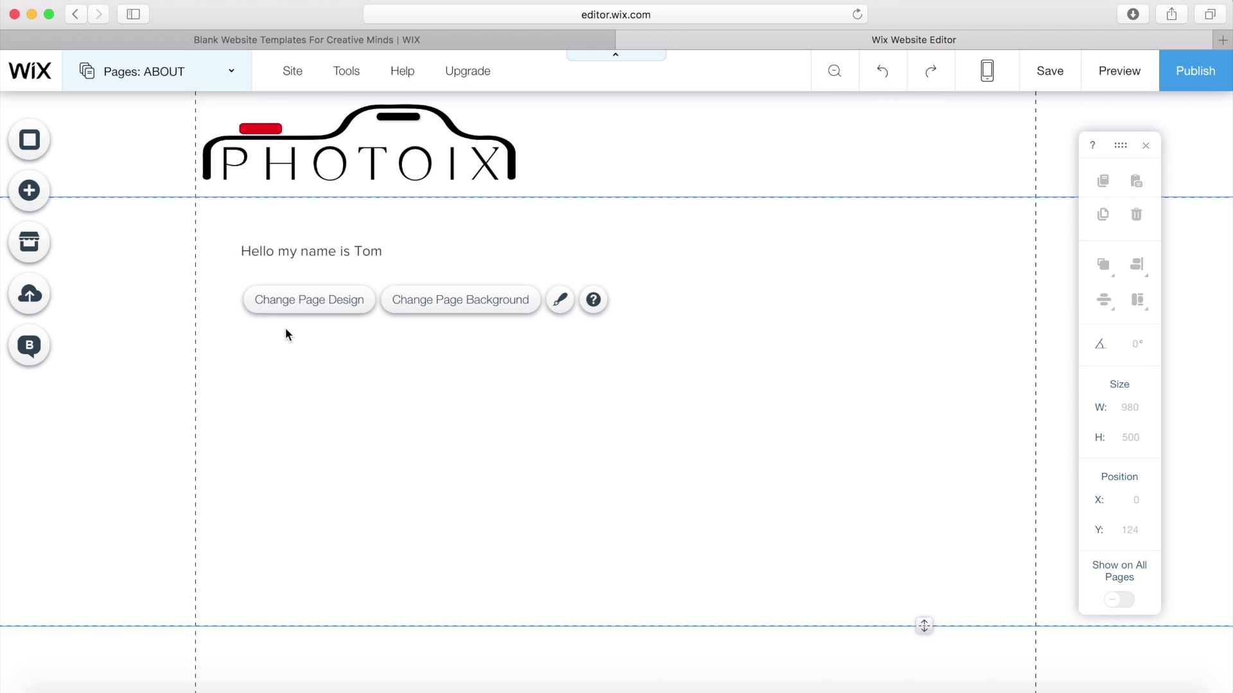
# Step: Add the social bar with coloured square icons and place it centred near the ABOUT page's lower edge, at about X 342, Y 564
pyautogui.click(29, 190)
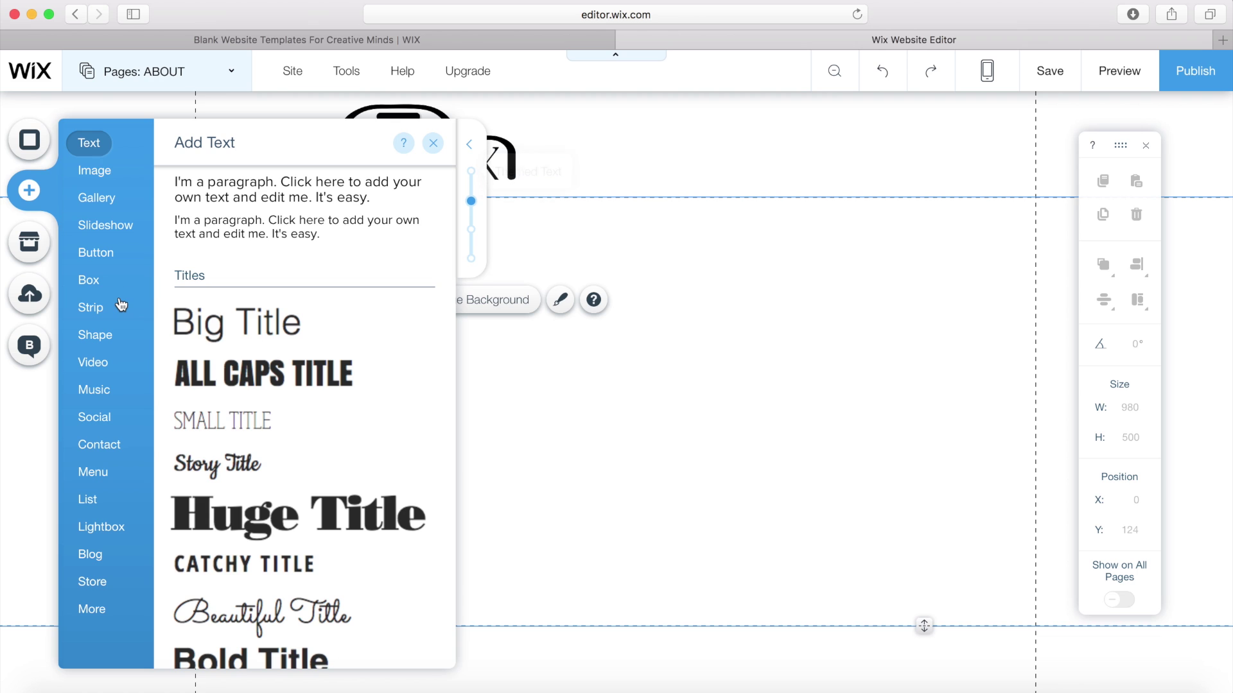
pyautogui.click(103, 419)
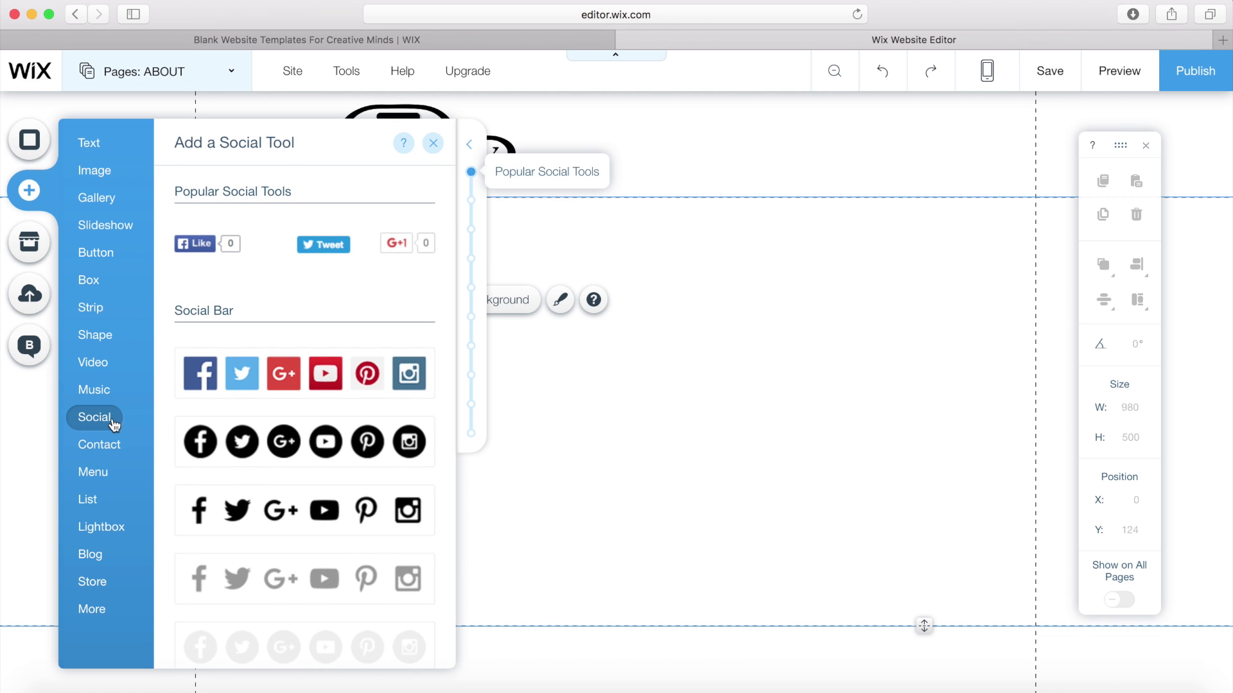
pyautogui.click(252, 383)
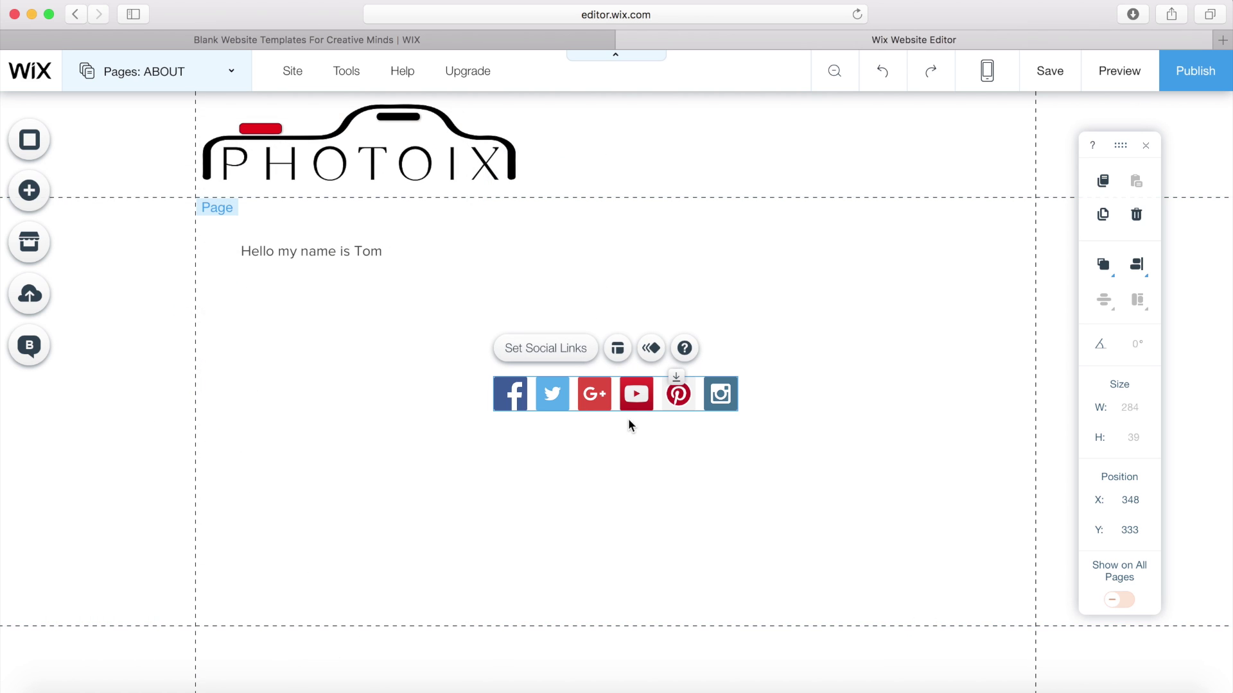
pyautogui.moveTo(620, 412); pyautogui.dragTo(617, 615)
# Step: Review the link settings of the social bar's Facebook and Twitter icons
pyautogui.click(563, 546)
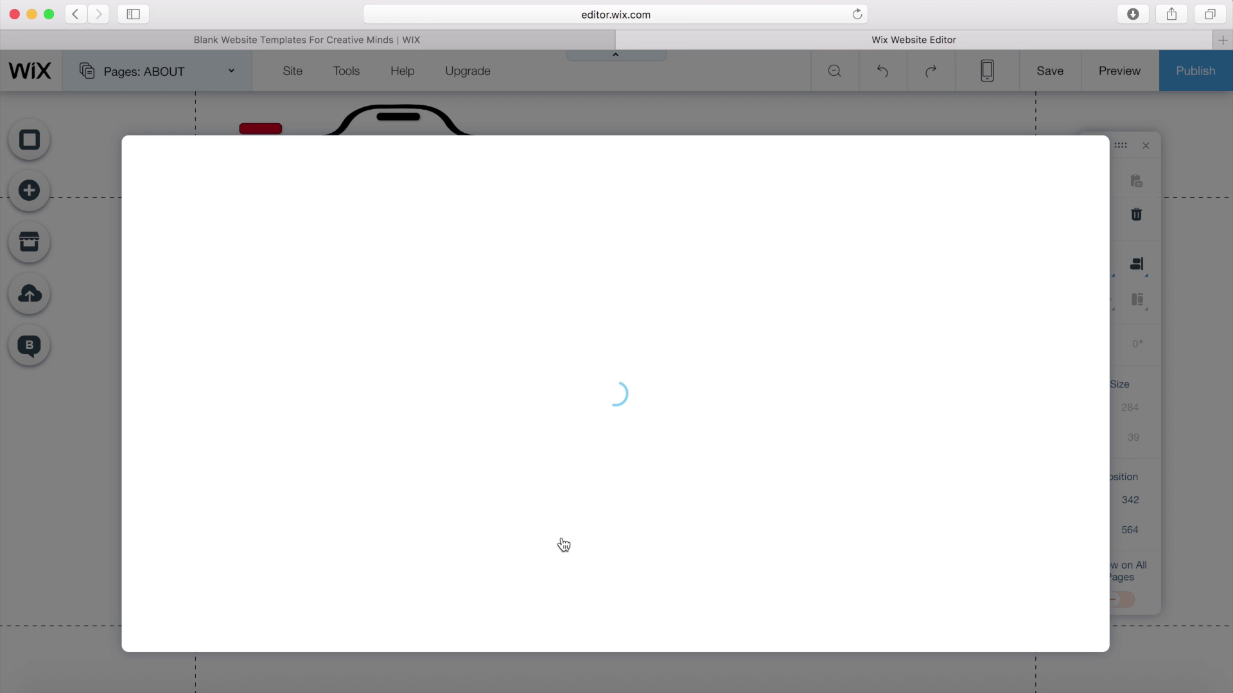
pyautogui.click(213, 303)
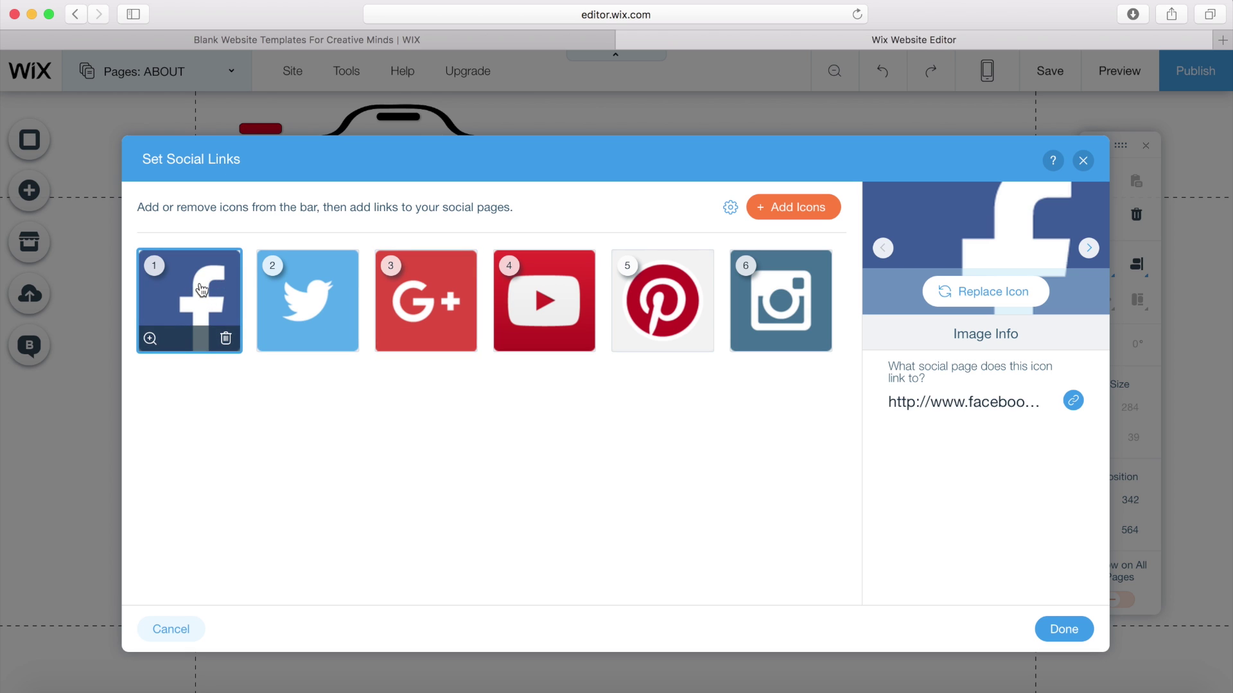
pyautogui.click(314, 330)
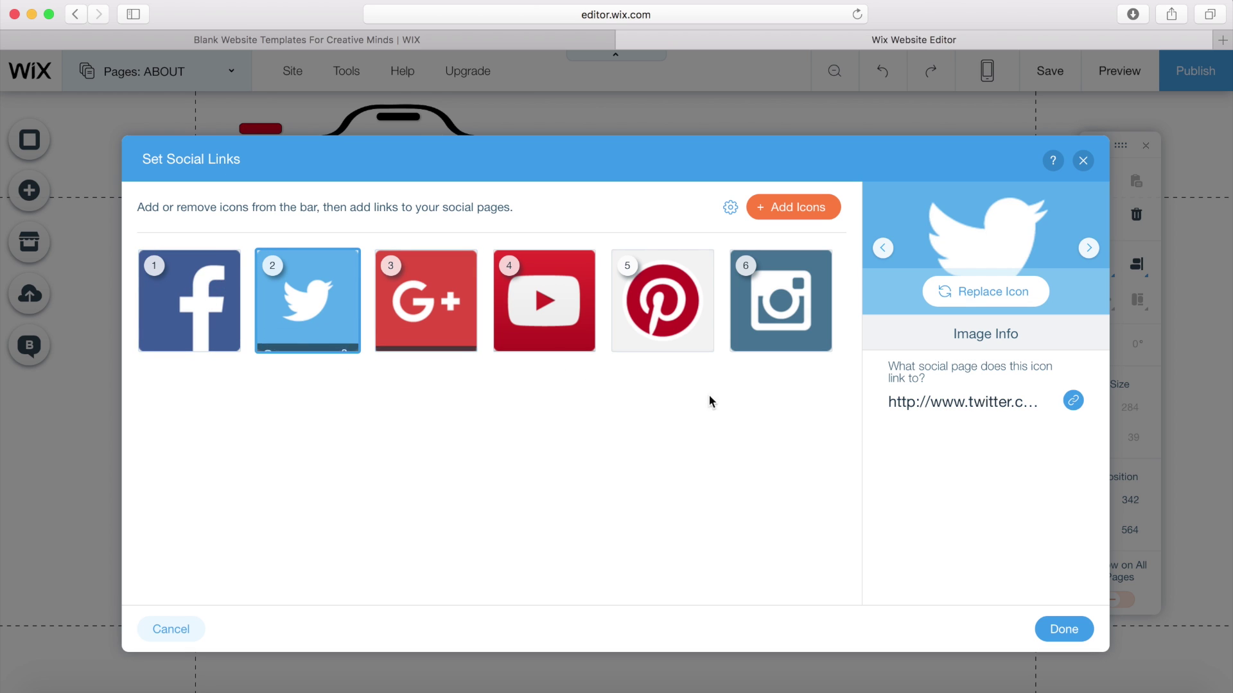
pyautogui.click(1064, 629)
# Step: Add the uploaded wildcat photo from My Images to the ABOUT page
pyautogui.click(29, 190)
pyautogui.click(94, 179)
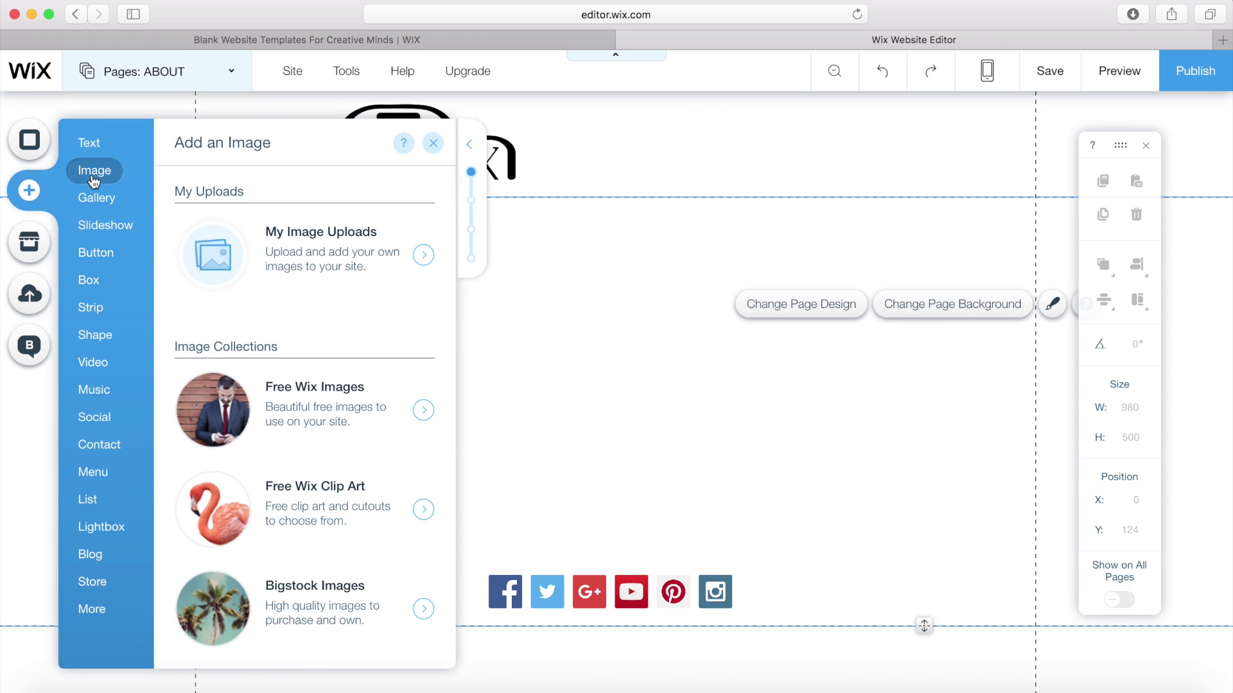
pyautogui.click(214, 254)
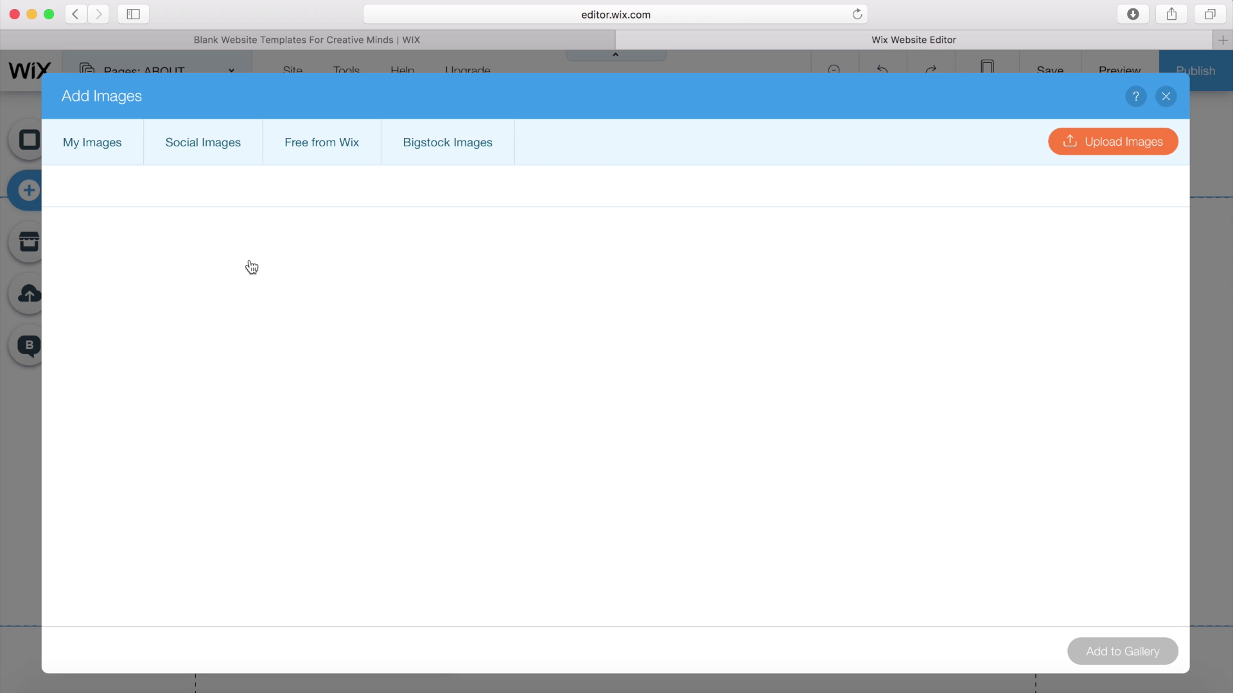
pyautogui.moveTo(536, 414)
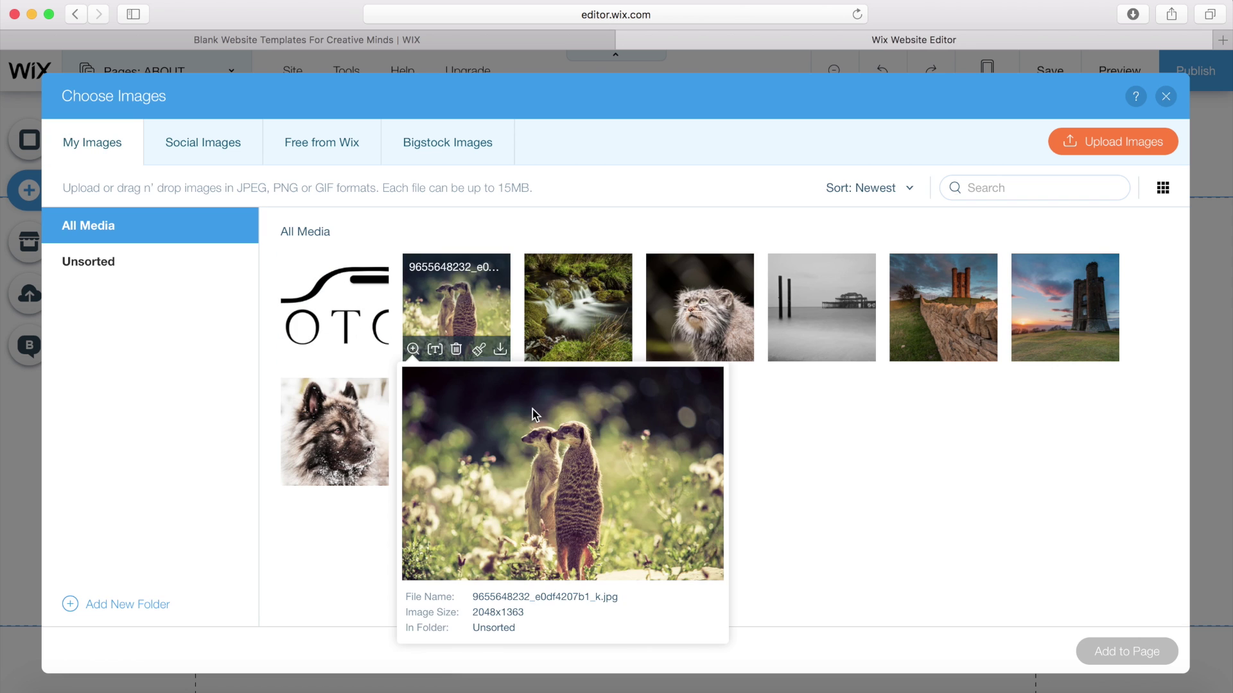
pyautogui.click(675, 305)
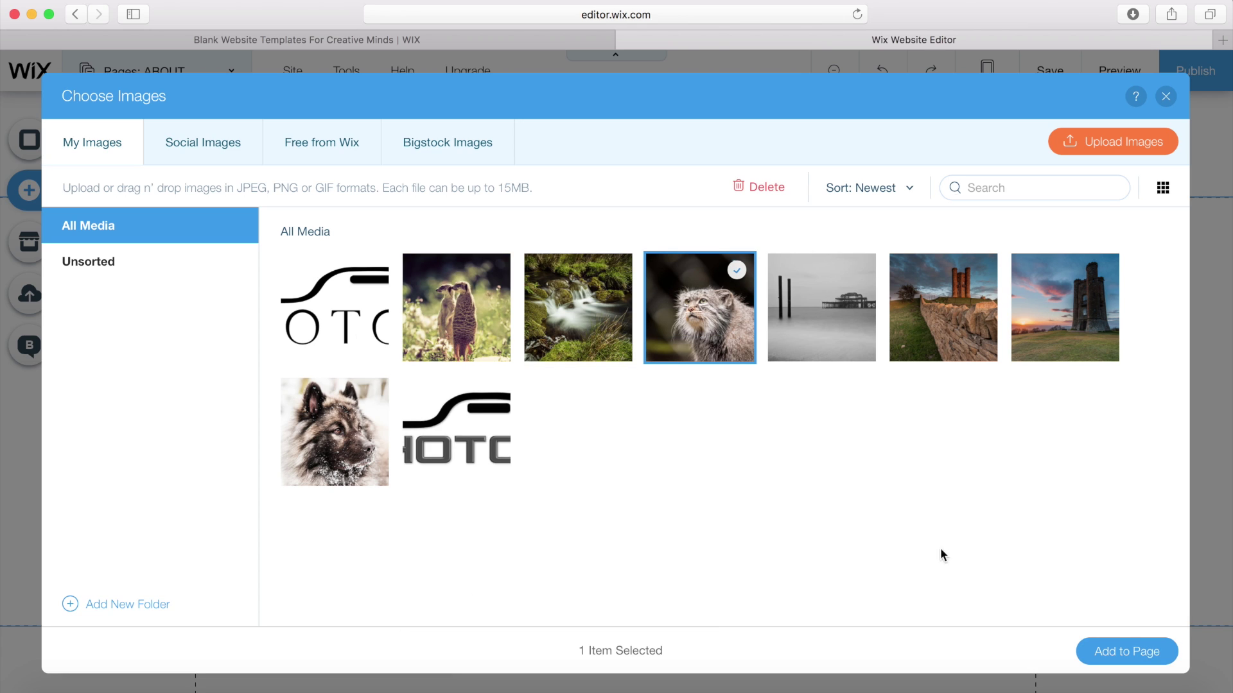
pyautogui.click(1109, 655)
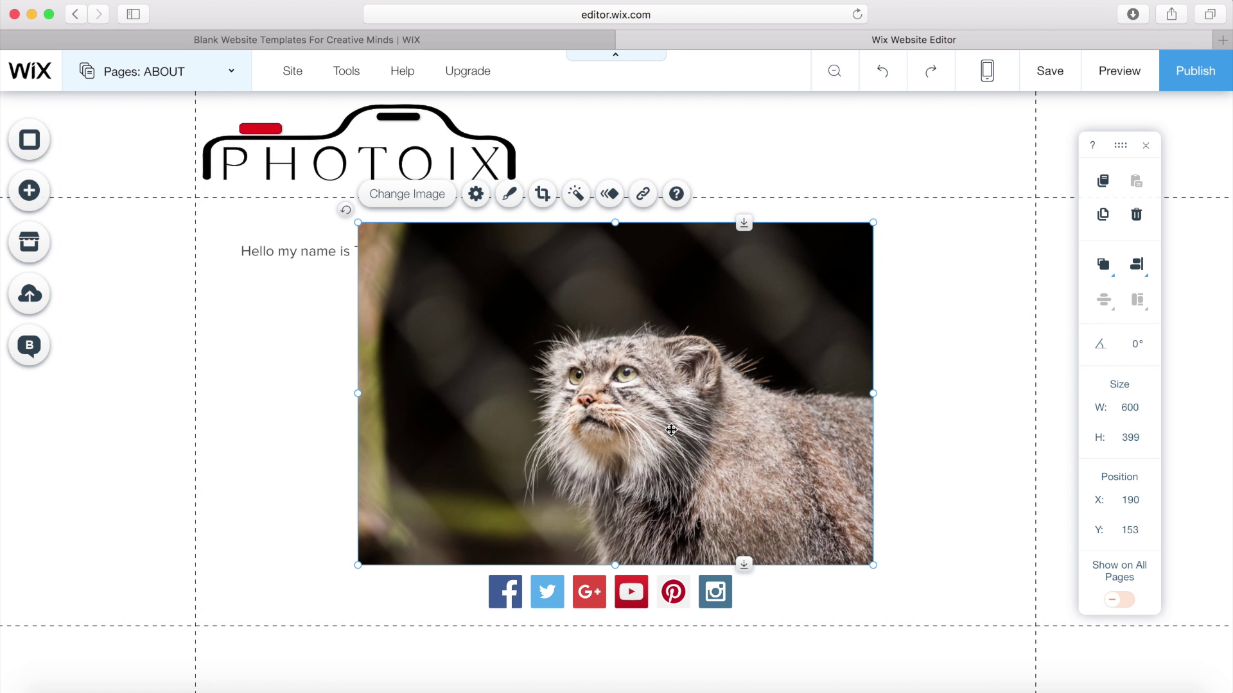
# Step: Shrink the wildcat photo to about 279 by 186 and move it to about X 643, Y 249
pyautogui.moveTo(359, 564); pyautogui.dragTo(648, 414)
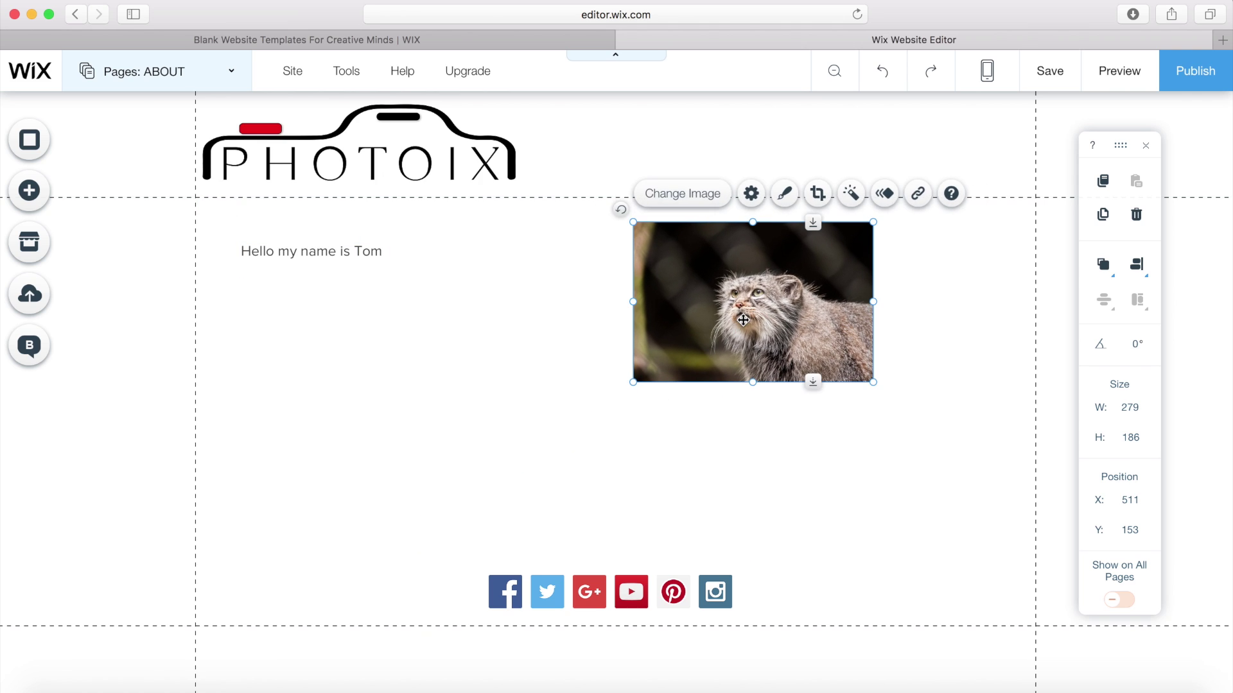
pyautogui.moveTo(747, 320); pyautogui.dragTo(854, 402)
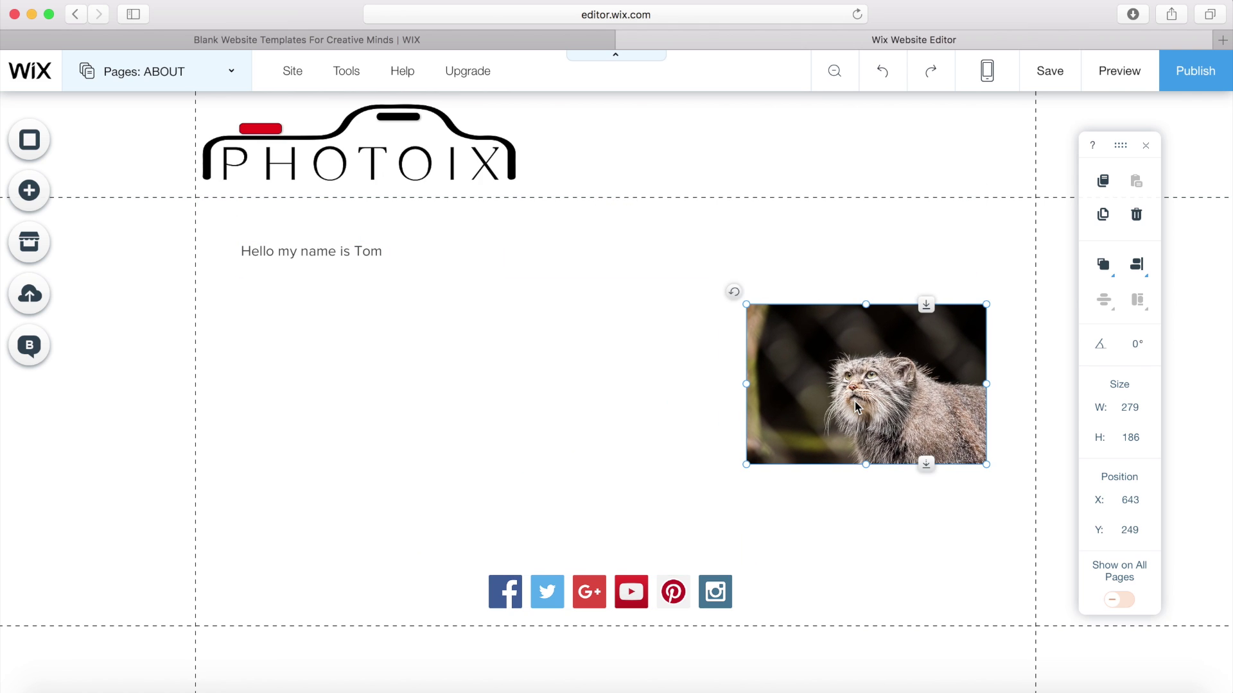
pyautogui.click(607, 398)
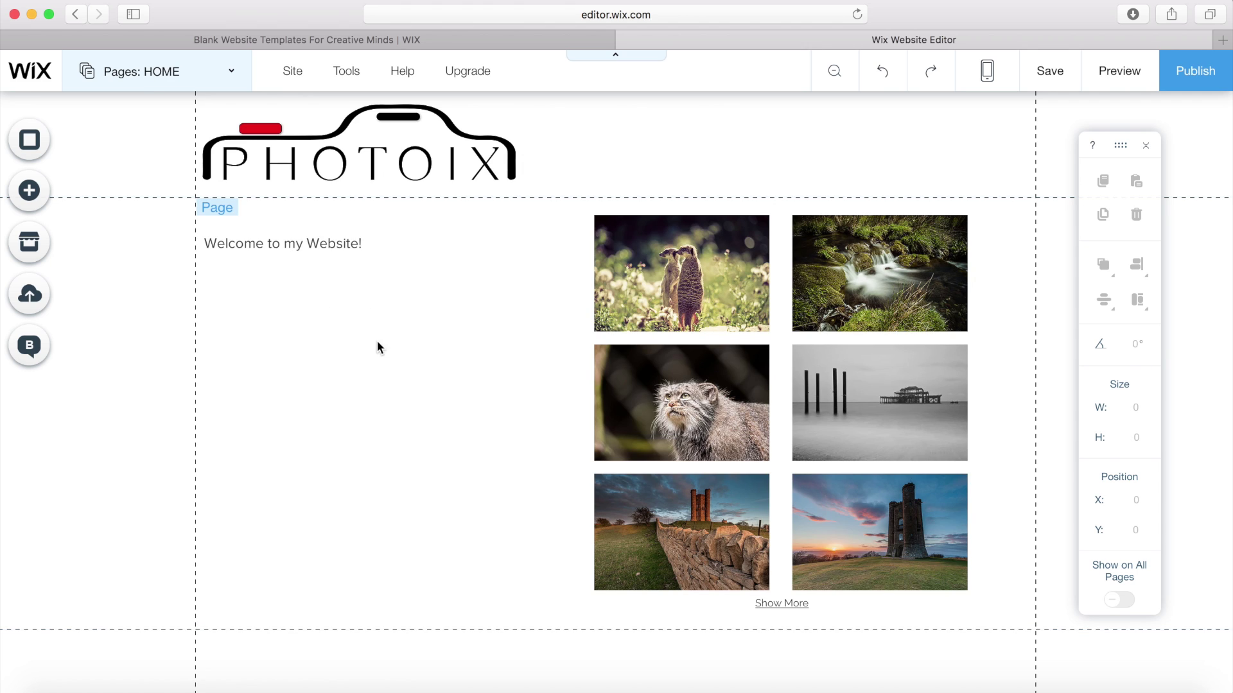
# Step: Switch to the HOME page and add the plain-text themed menu without dividers
pyautogui.click(30, 192)
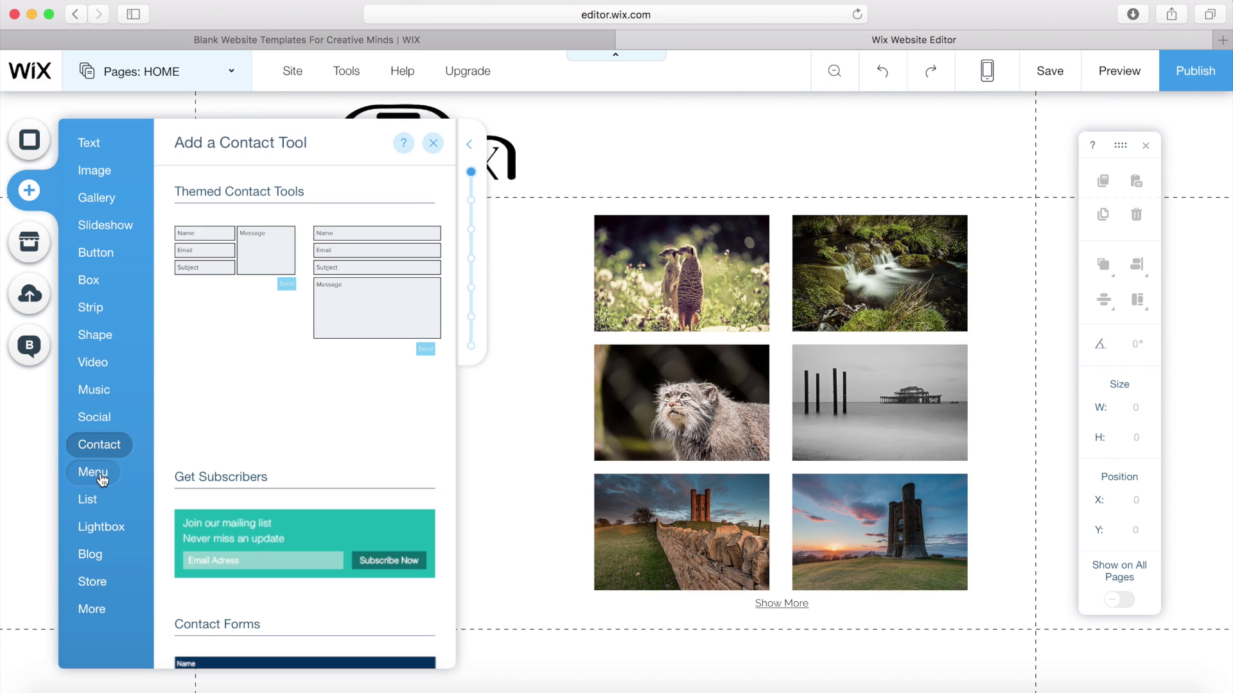
pyautogui.moveTo(105, 474)
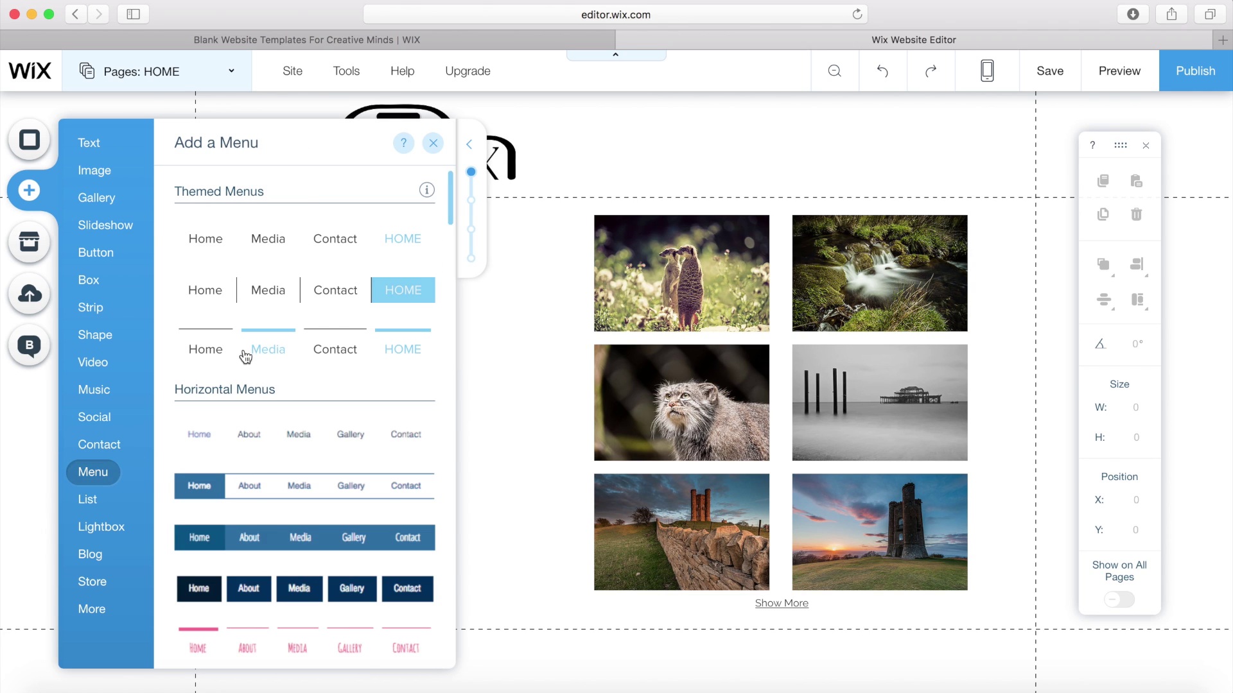
pyautogui.click(309, 248)
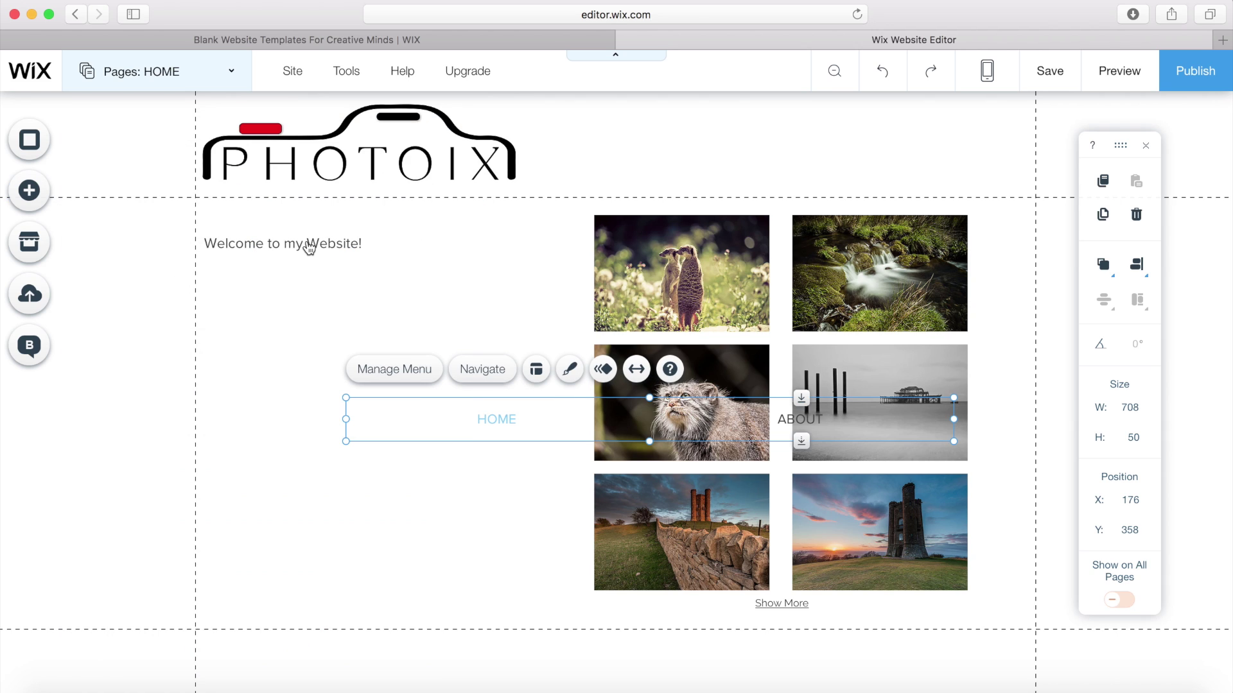
# Step: Attach the menu to the header beside the logo, sized about 188 by 40 at about X 396, Y 73
pyautogui.moveTo(530, 430); pyautogui.dragTo(672, 174)
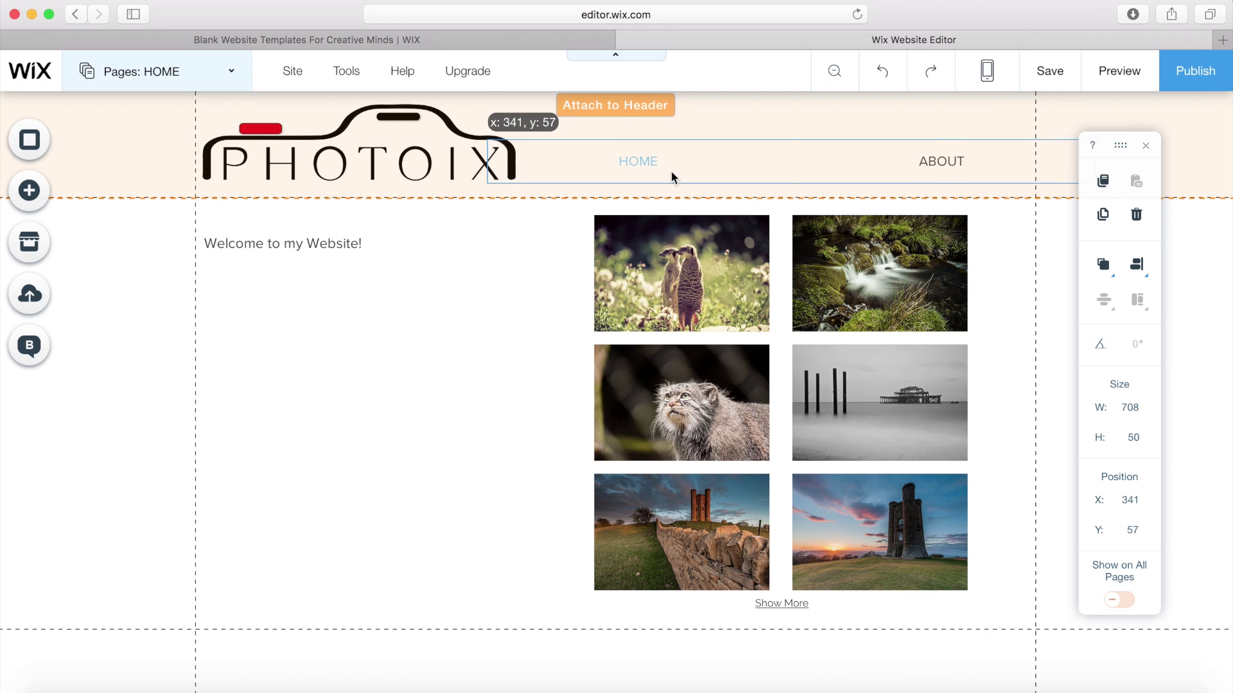
pyautogui.moveTo(489, 149); pyautogui.dragTo(616, 171)
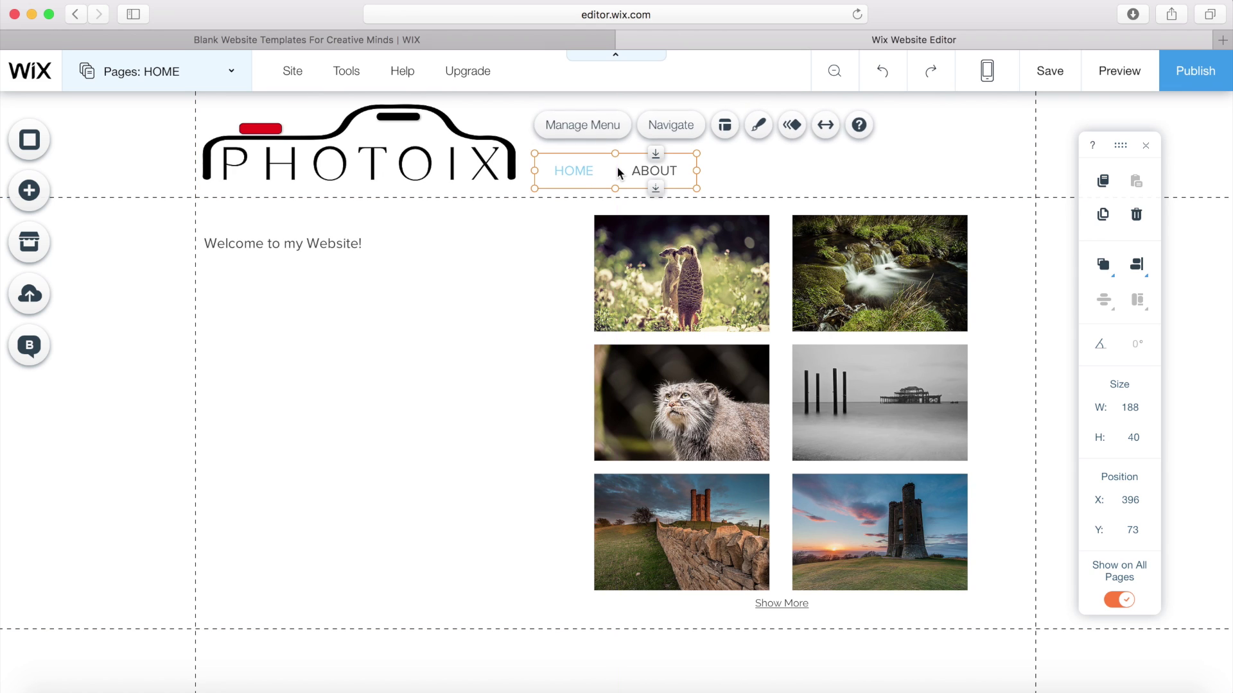
pyautogui.click(738, 170)
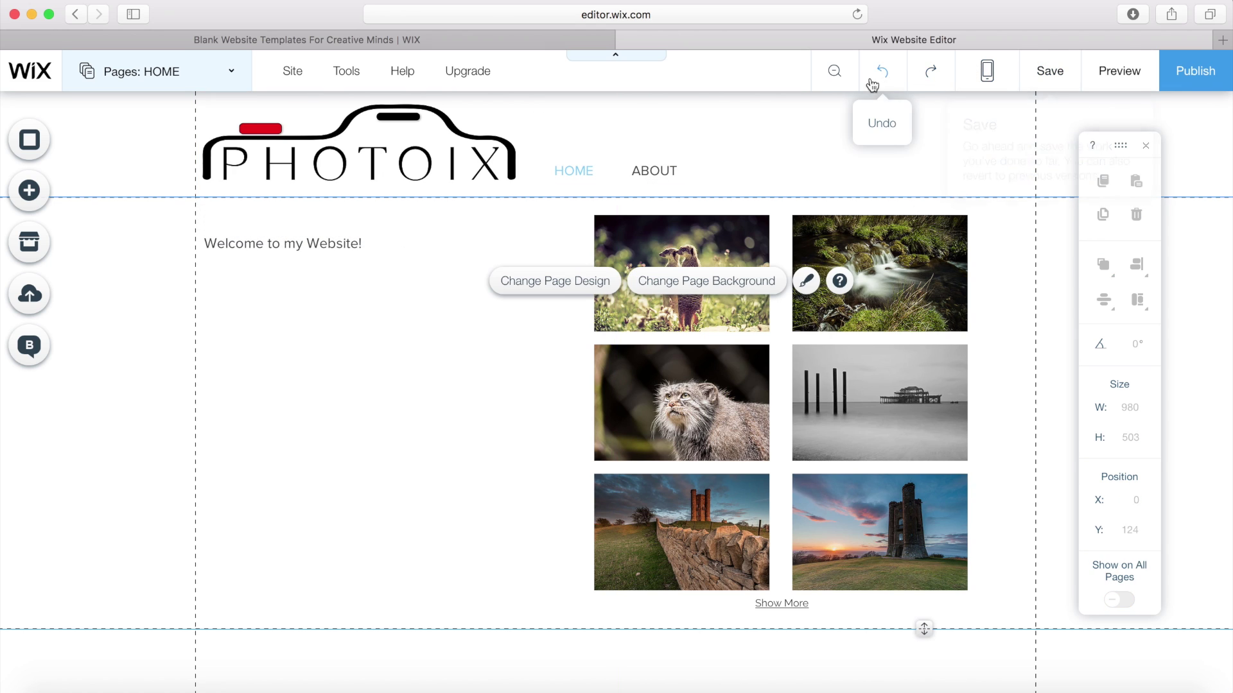
# Step: Preview the site, test the header menu's HOME and ABOUT links, and return to the editor
pyautogui.click(1118, 72)
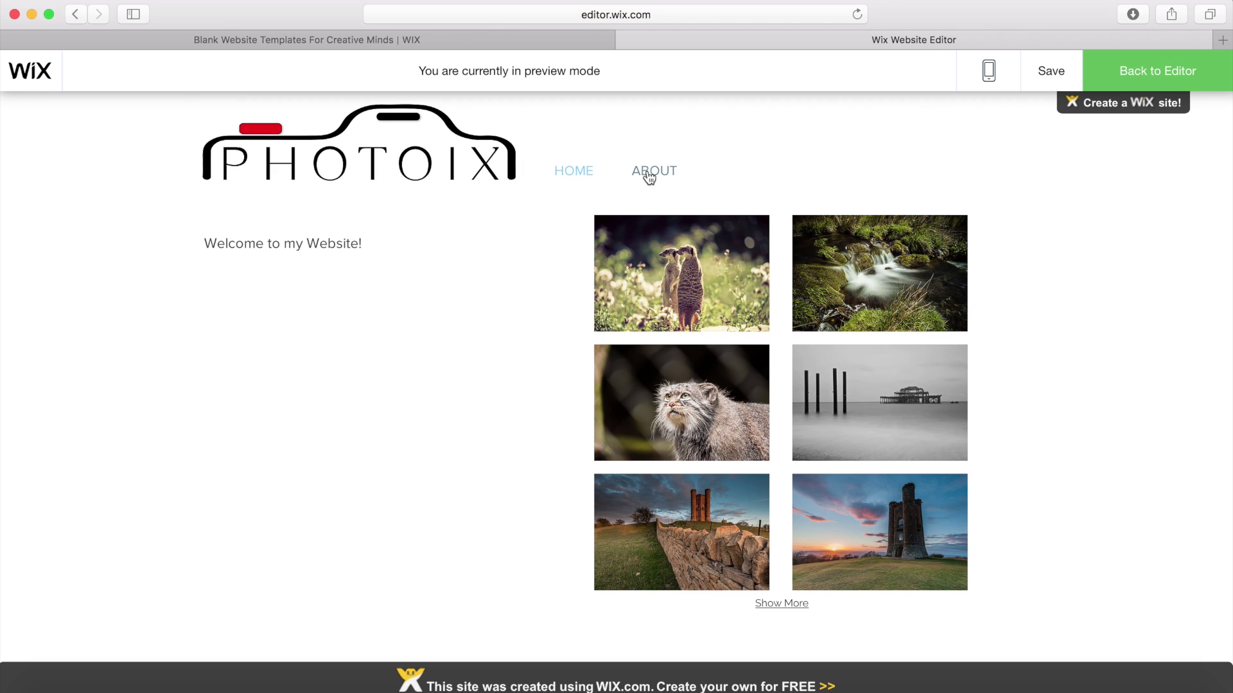
pyautogui.click(649, 175)
pyautogui.click(580, 180)
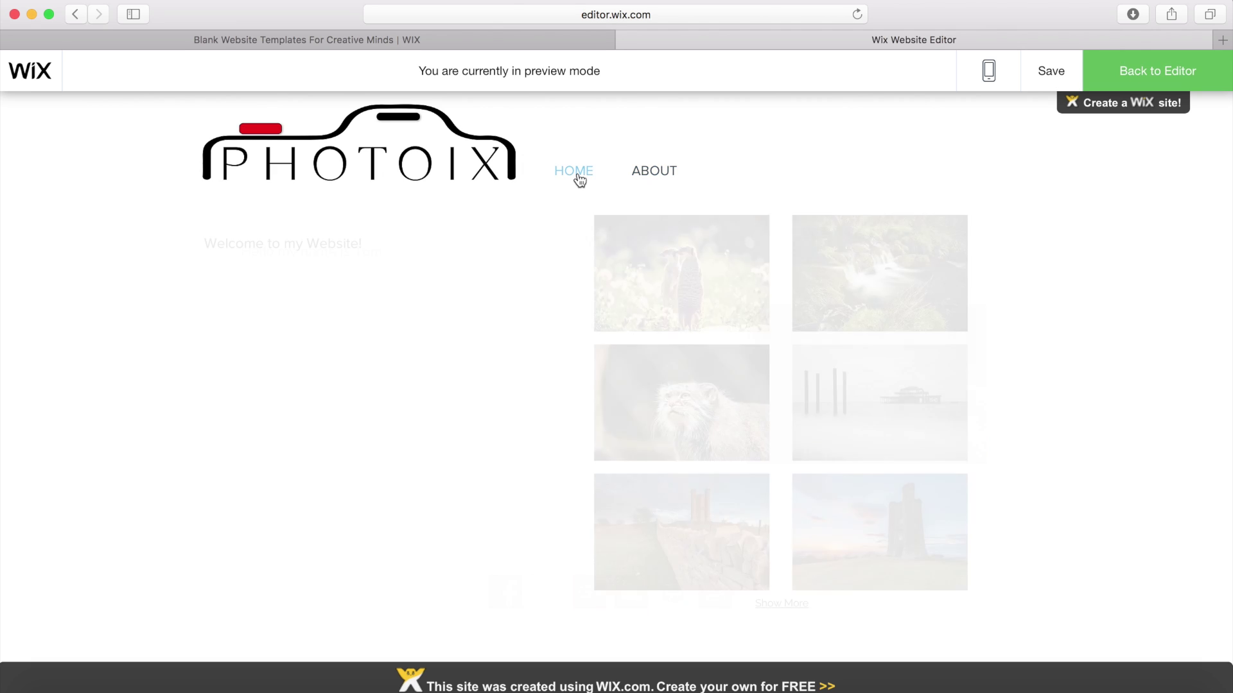
pyautogui.click(652, 172)
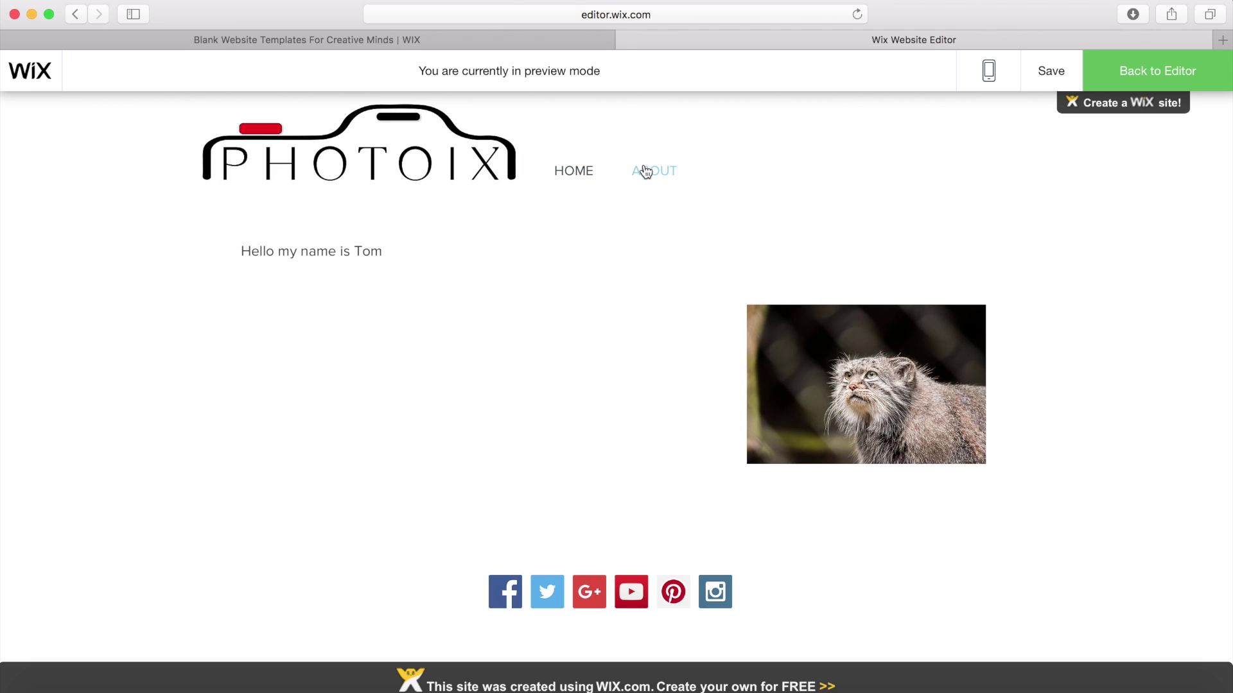
pyautogui.click(573, 170)
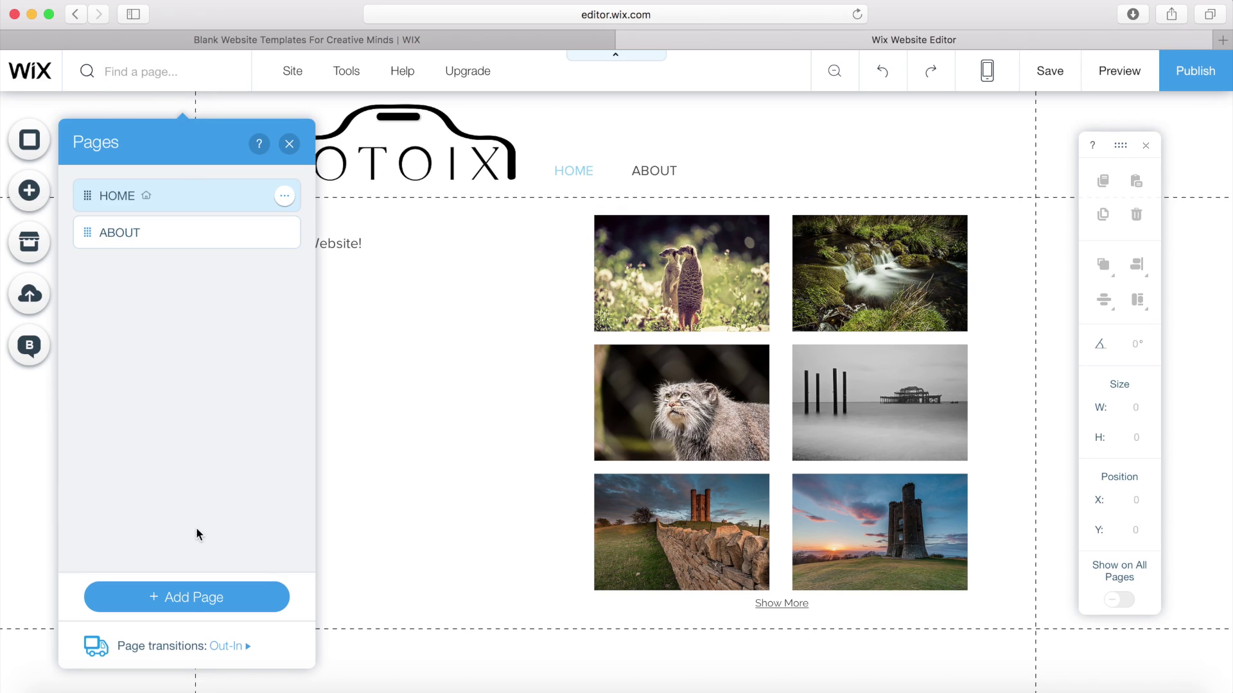
# Step: Add a new page named CONTACT and place it after ABOUT in the page order
pyautogui.click(195, 600)
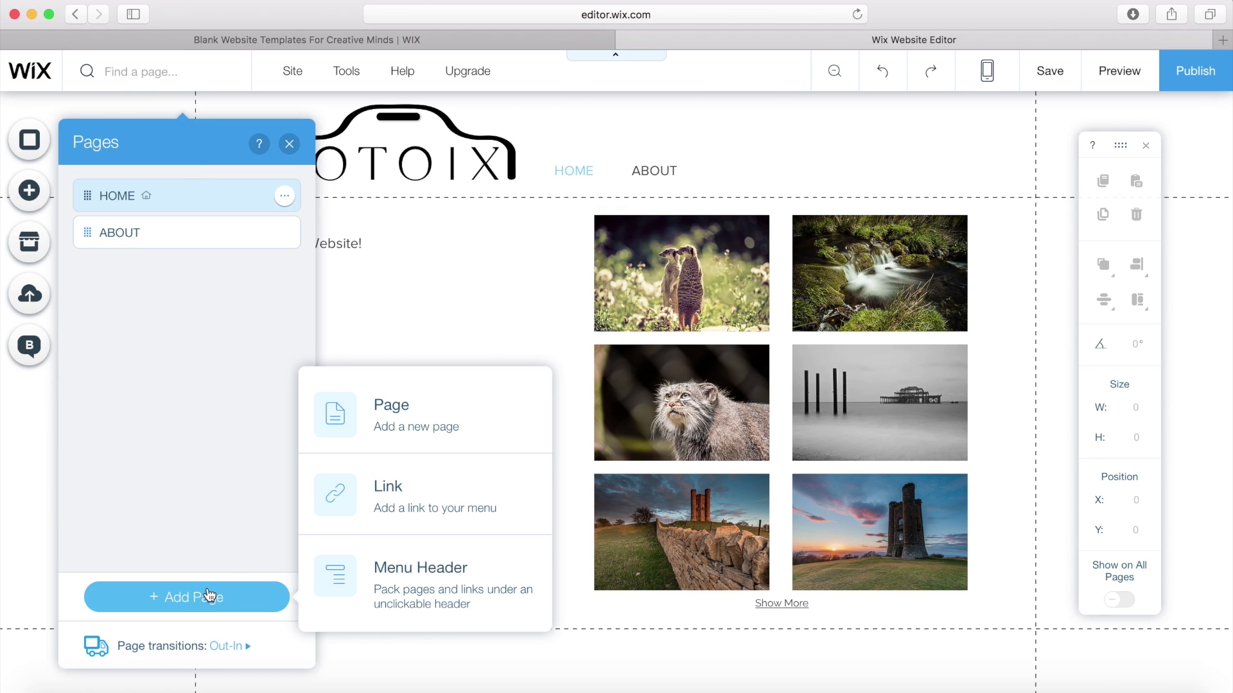
pyautogui.click(449, 411)
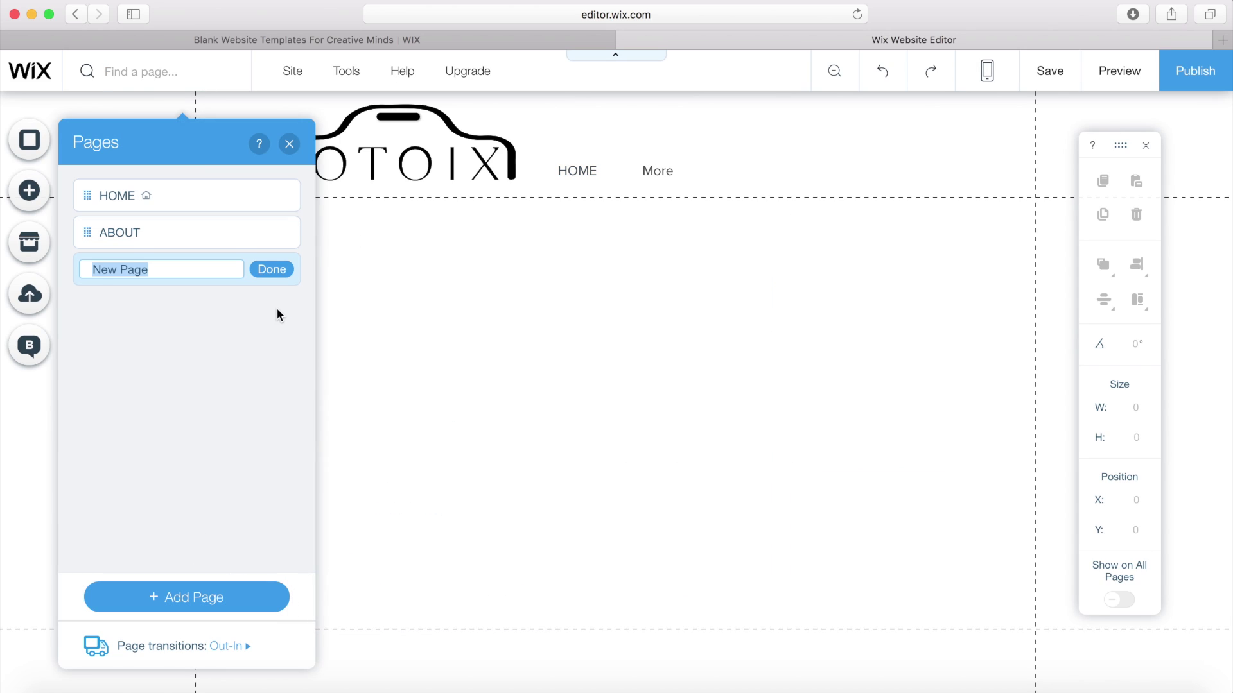
pyautogui.press('BackSpace')
pyautogui.write('CONTACT')
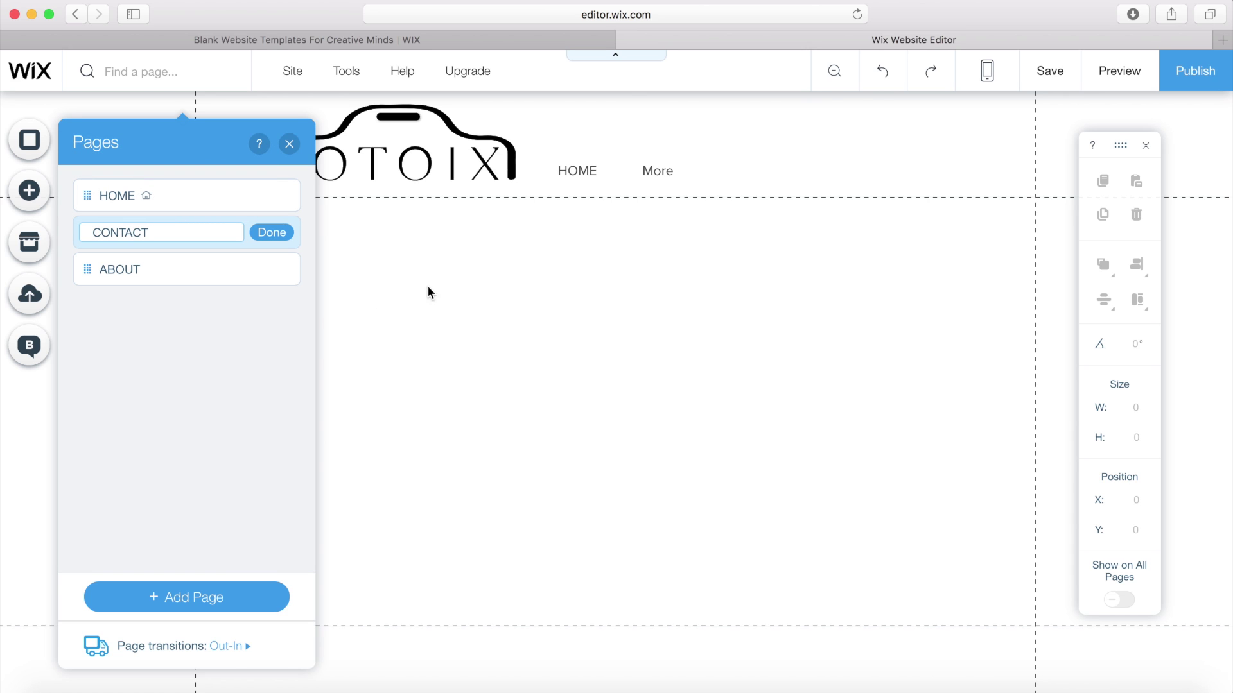
pyautogui.click(273, 235)
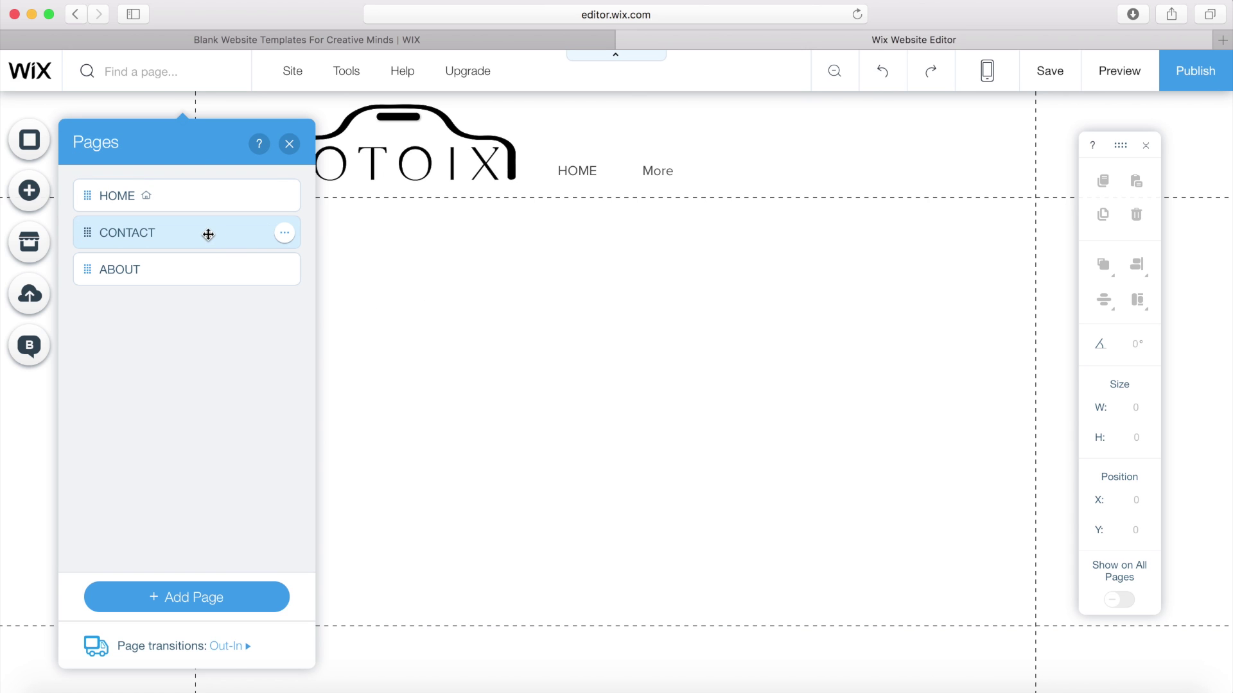
pyautogui.moveTo(208, 234); pyautogui.dragTo(207, 287)
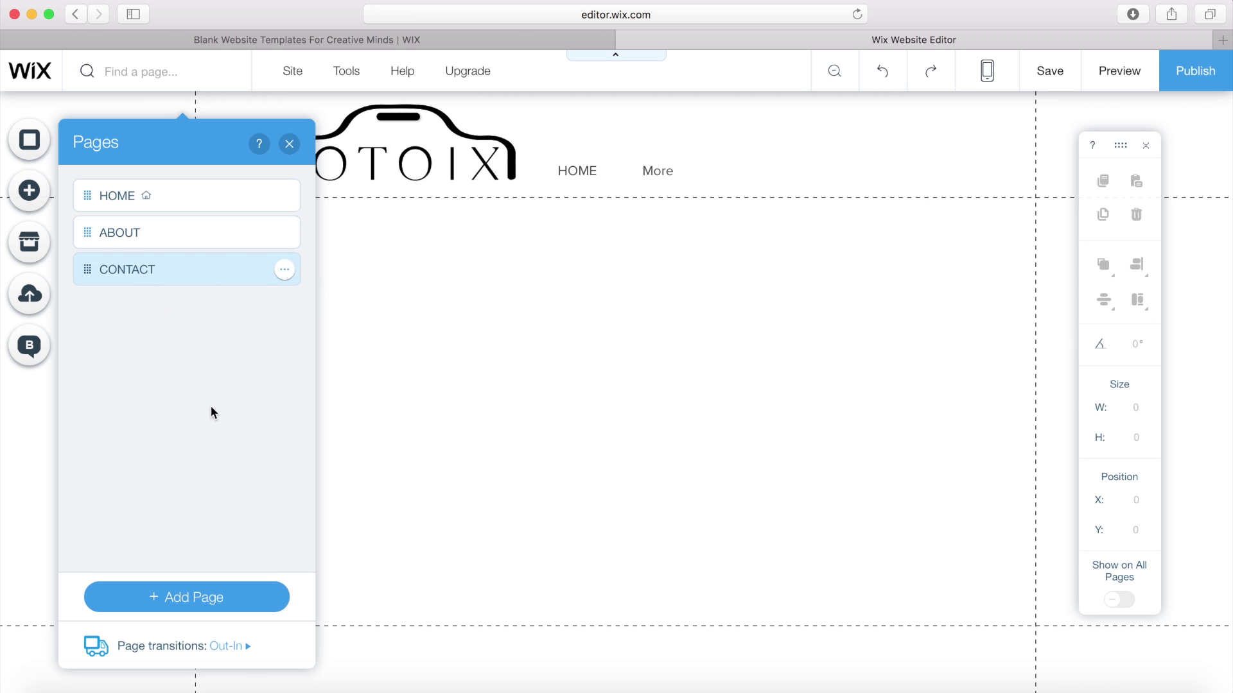
pyautogui.click(436, 445)
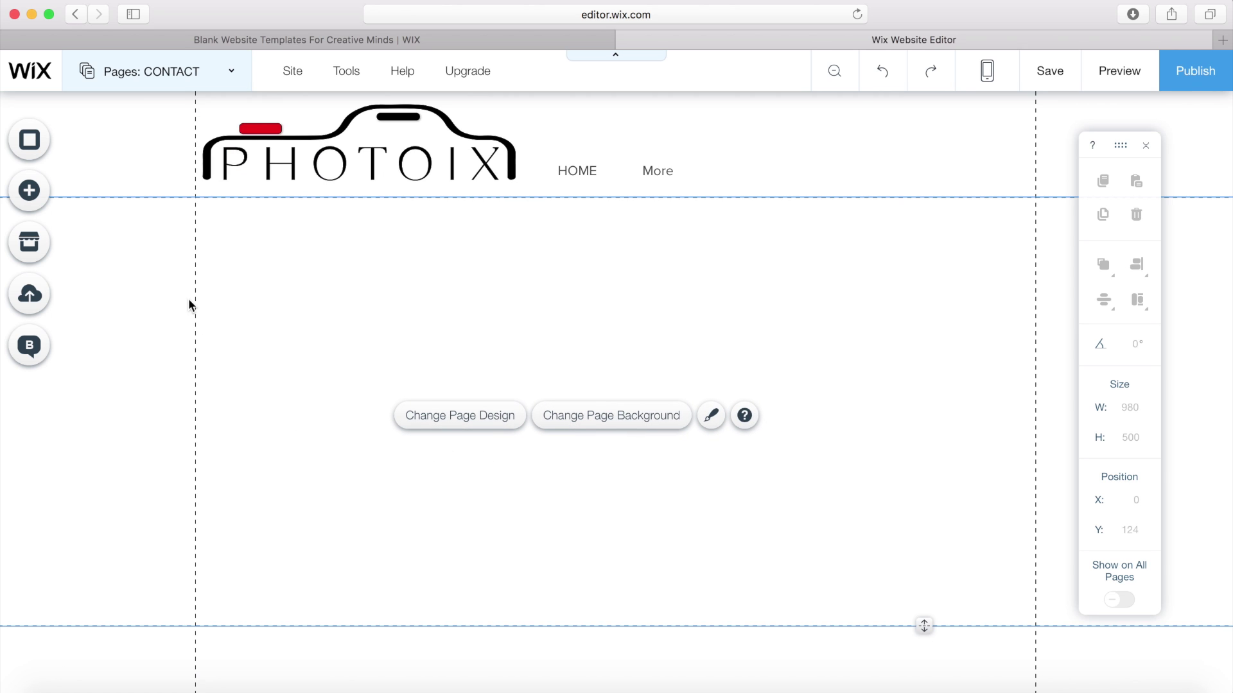
# Step: Add the themed contact form with the message box beside the name, email and subject fields to the CONTACT page
pyautogui.click(30, 192)
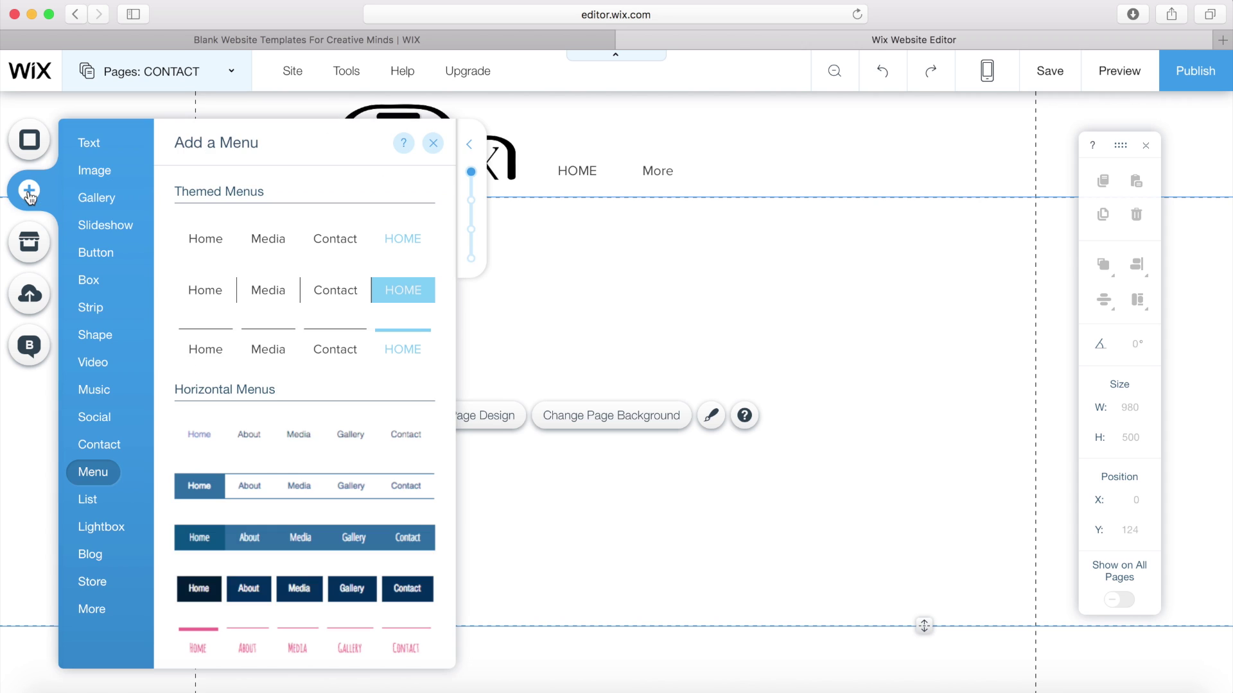
pyautogui.click(103, 446)
pyautogui.scroll(-15, 298, 299)
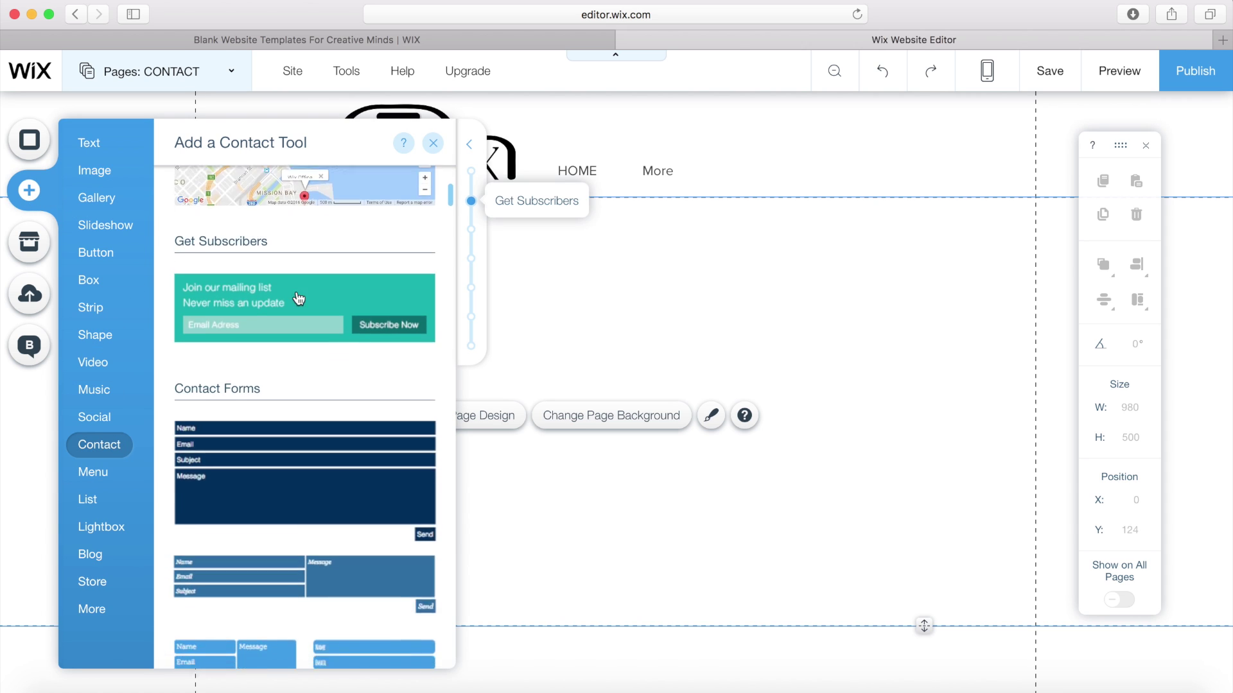
pyautogui.scroll(-15, 285, 374)
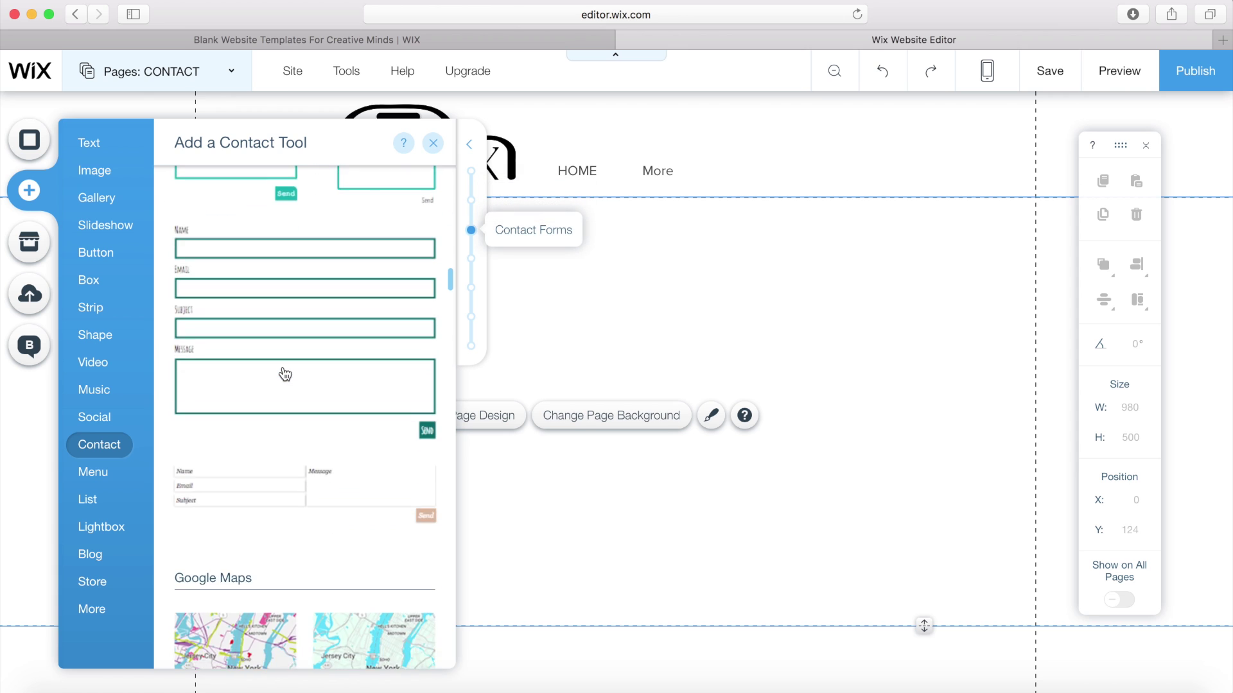
pyautogui.scroll(-12, 285, 374)
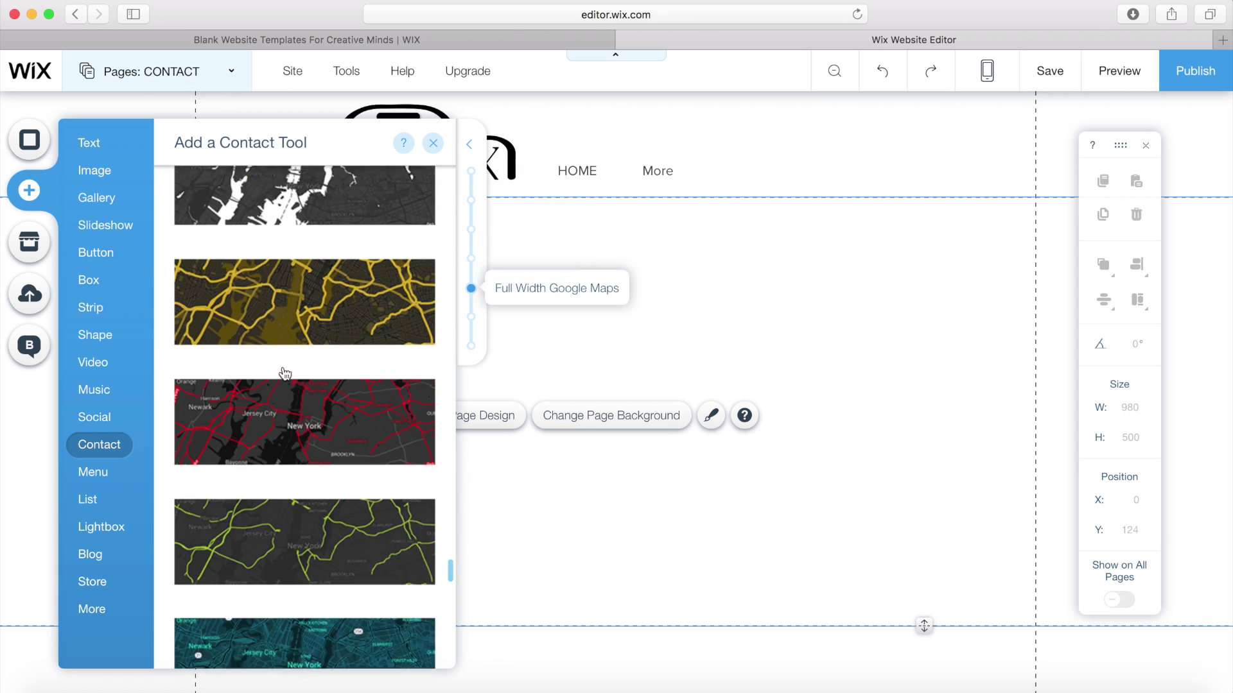
pyautogui.scroll(-12, 280, 396)
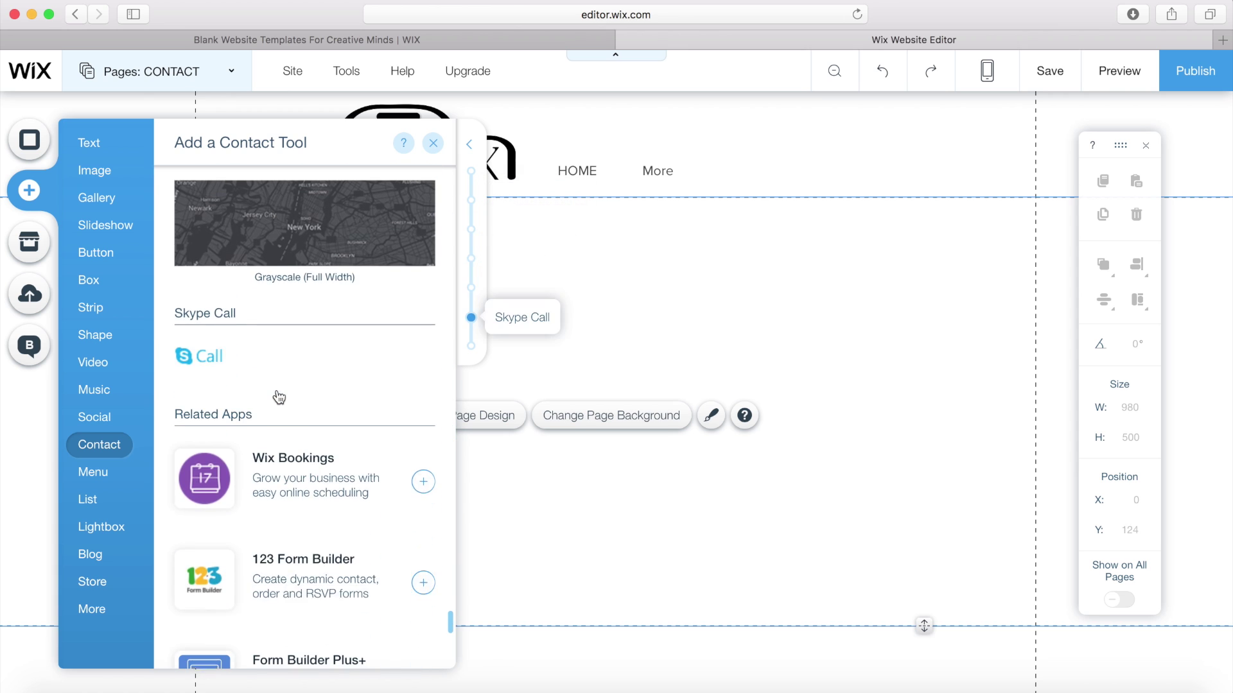
pyautogui.scroll(20, 310, 361)
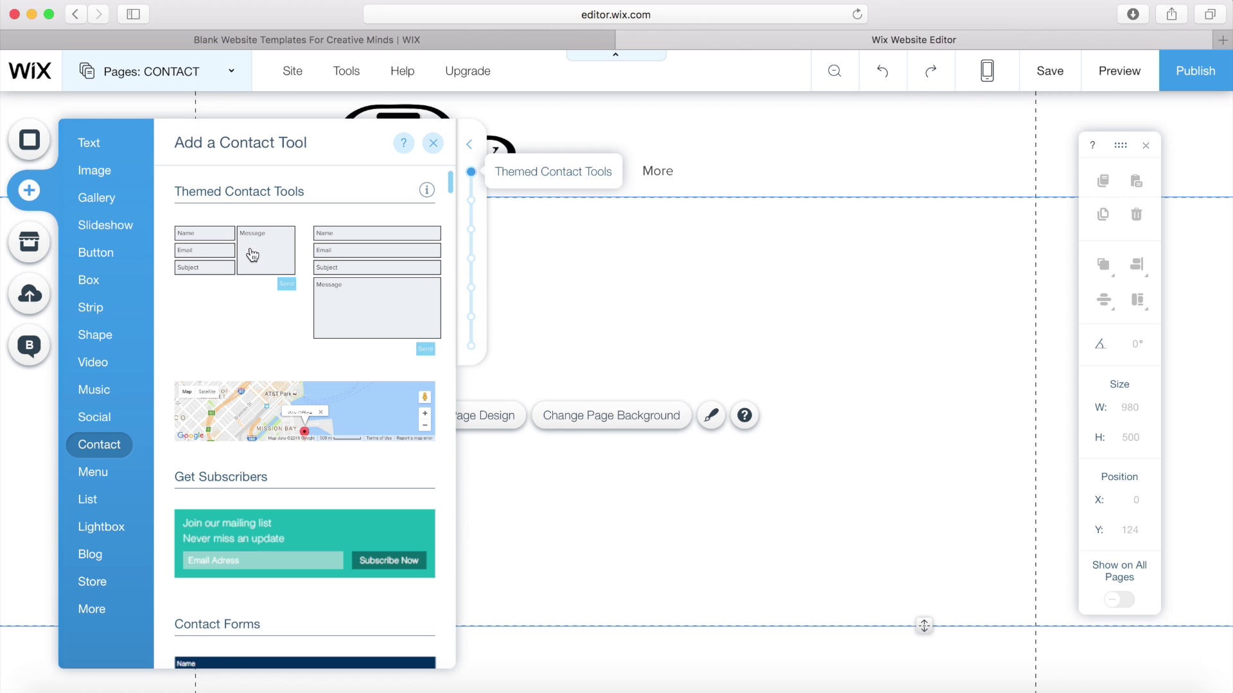
pyautogui.click(268, 262)
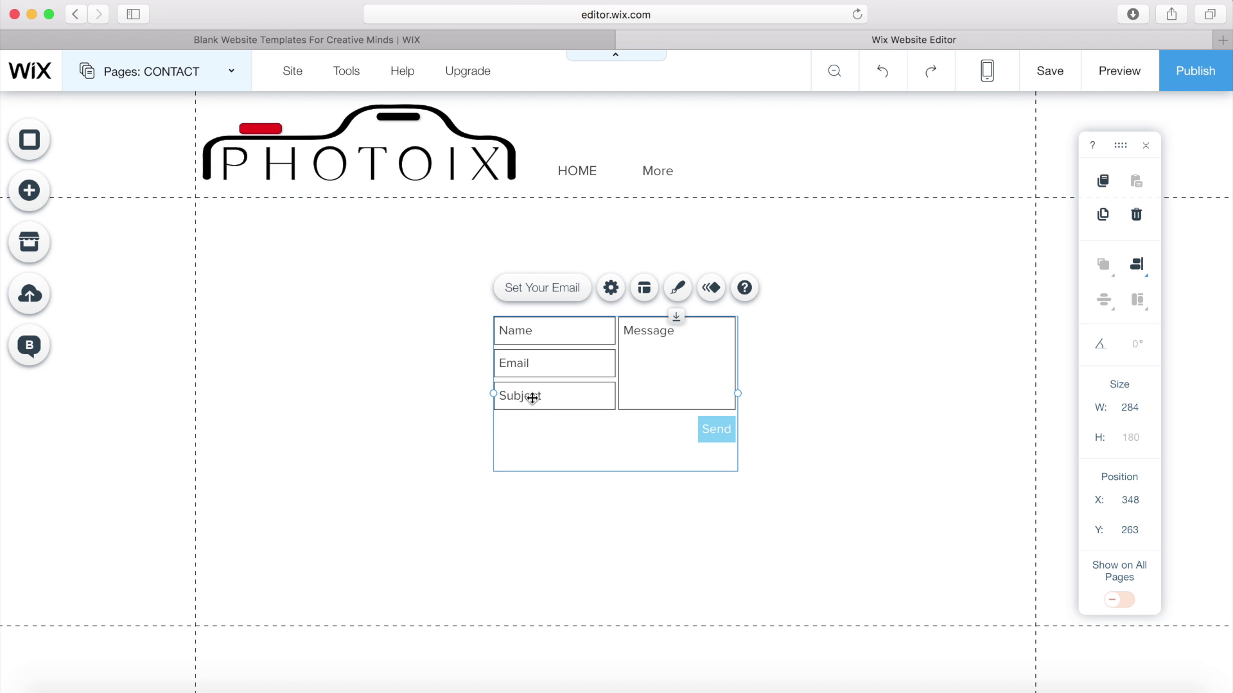
# Step: Widen the contact form on both sides to about 759 wide at about X 122, and review its email and message settings
pyautogui.moveTo(496, 396); pyautogui.dragTo(300, 393)
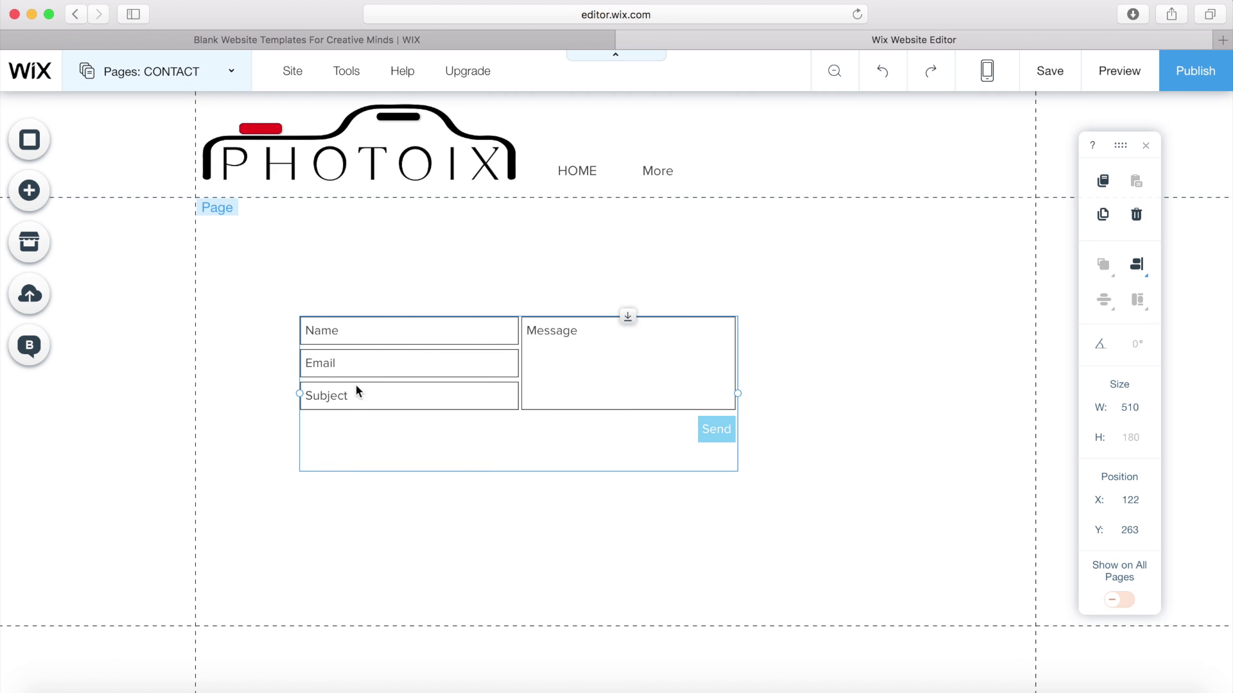
pyautogui.moveTo(741, 391); pyautogui.dragTo(952, 393)
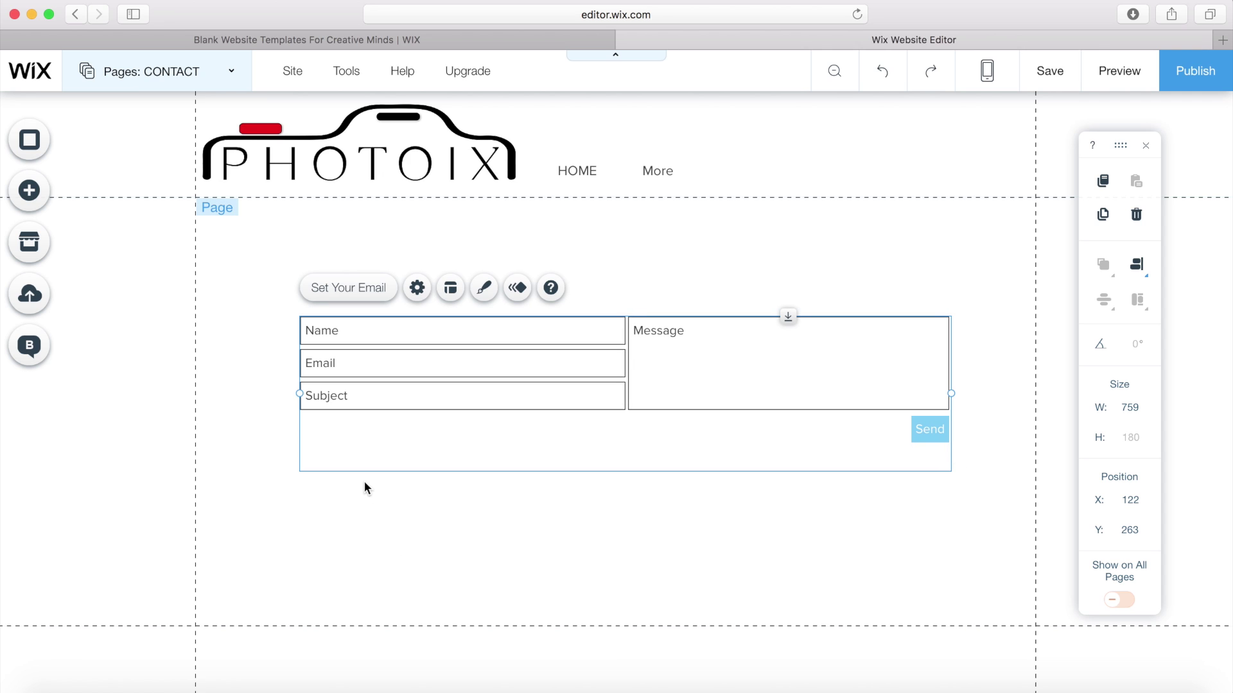
pyautogui.click(323, 296)
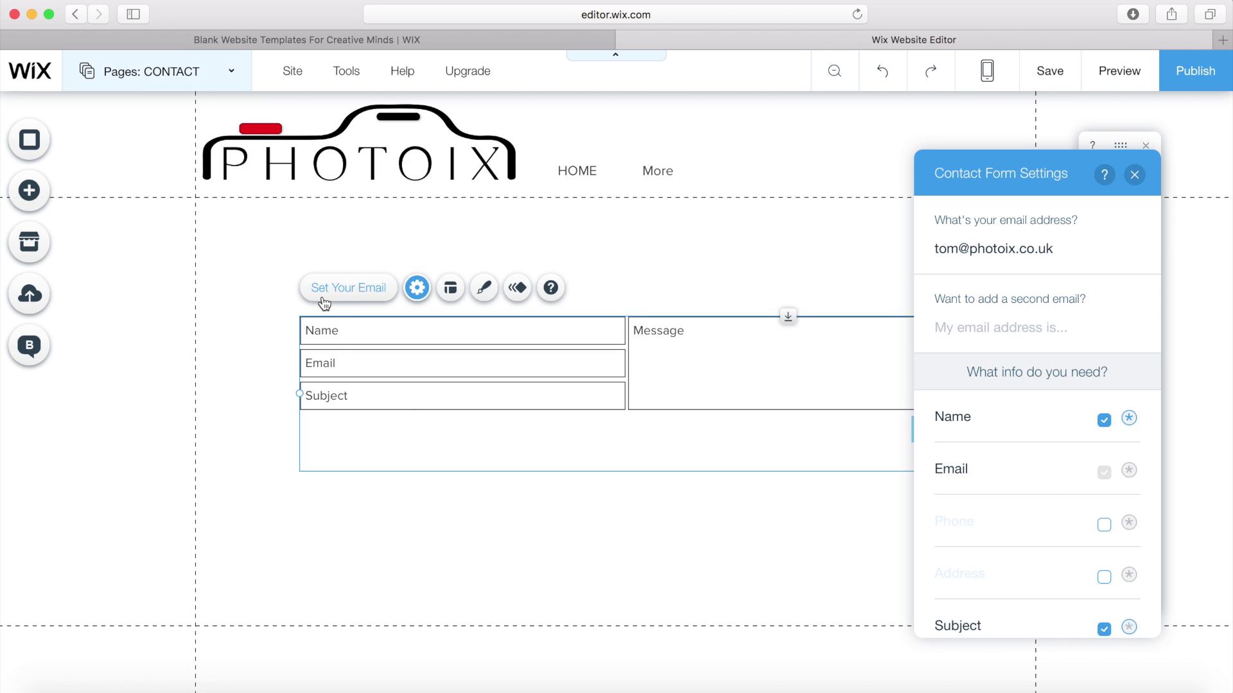
pyautogui.scroll(-5, 1025, 438)
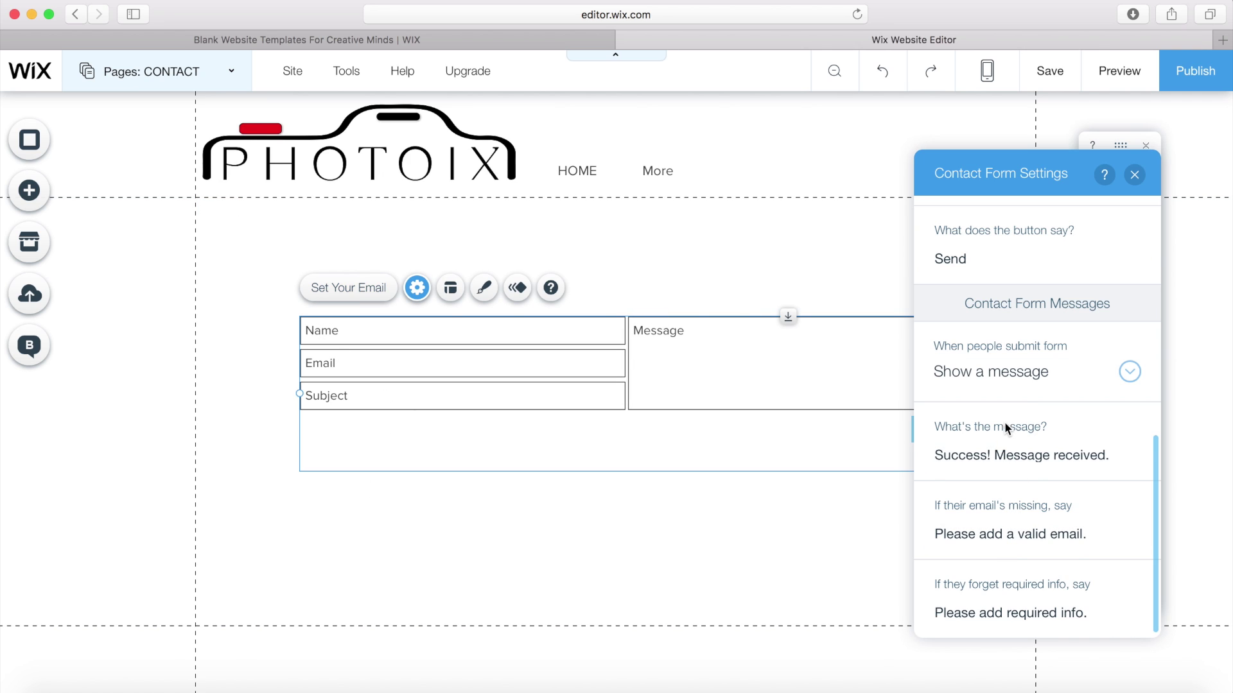
pyautogui.click(853, 546)
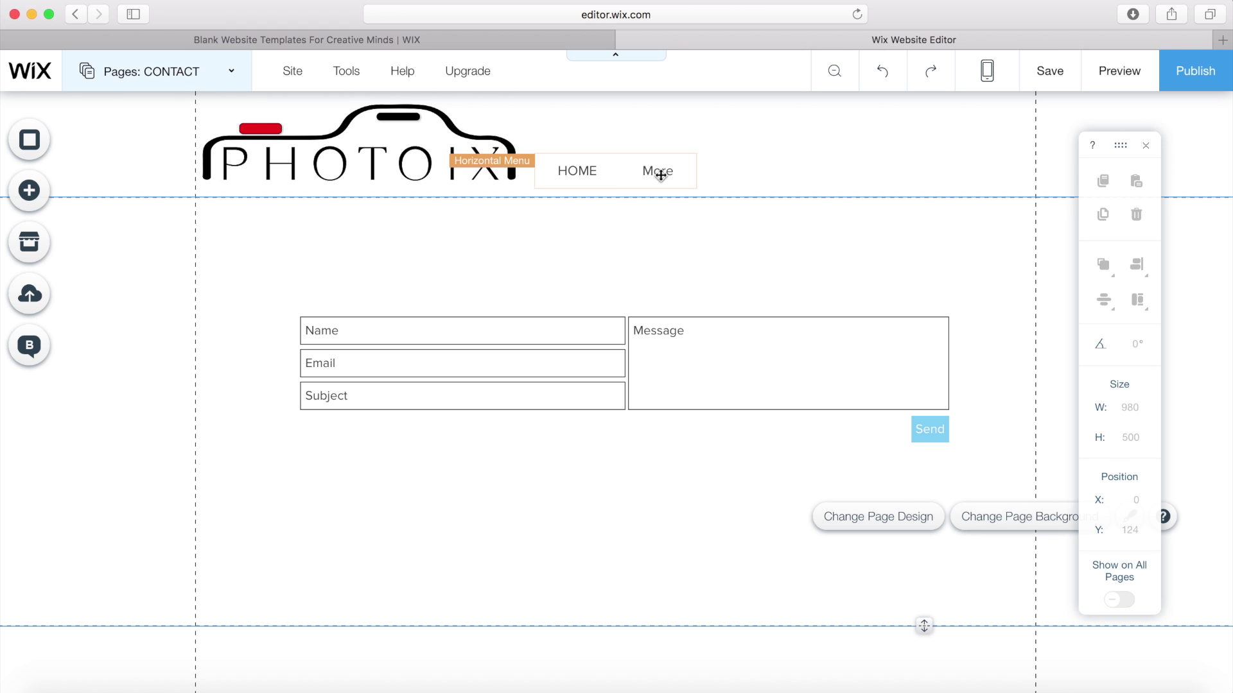
# Step: Widen the header's horizontal menu to about 570 so all page links fit
pyautogui.click(639, 172)
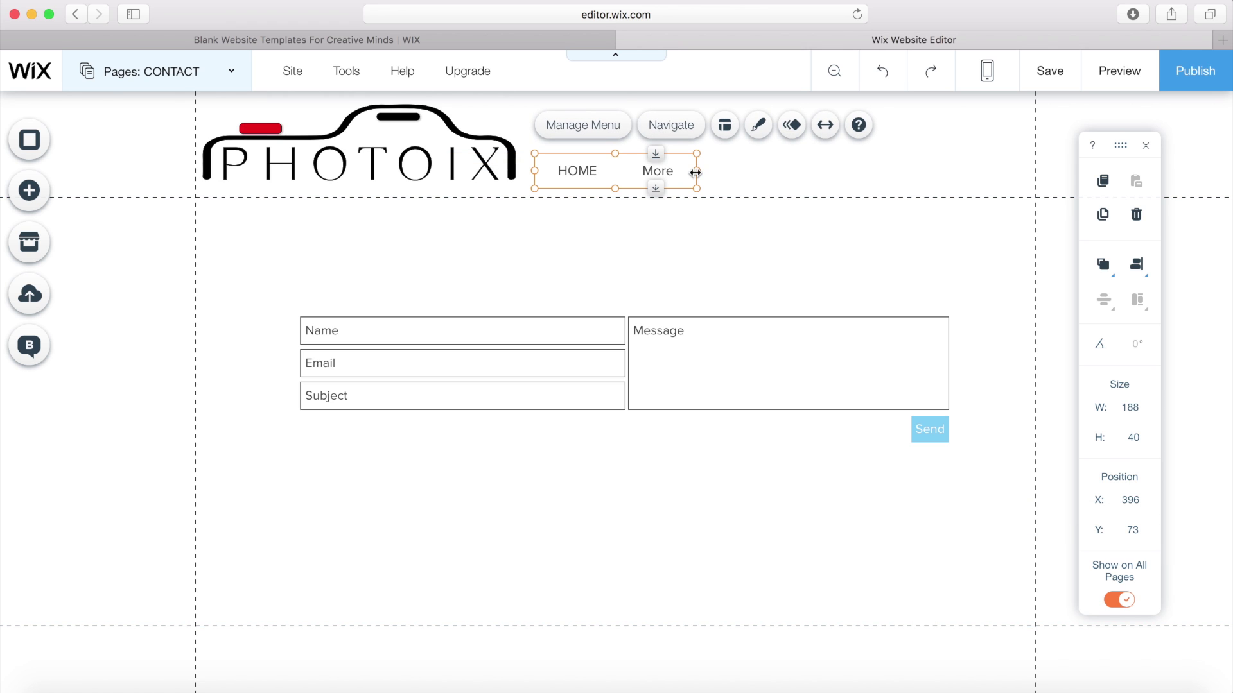
pyautogui.moveTo(695, 172); pyautogui.dragTo(1024, 174)
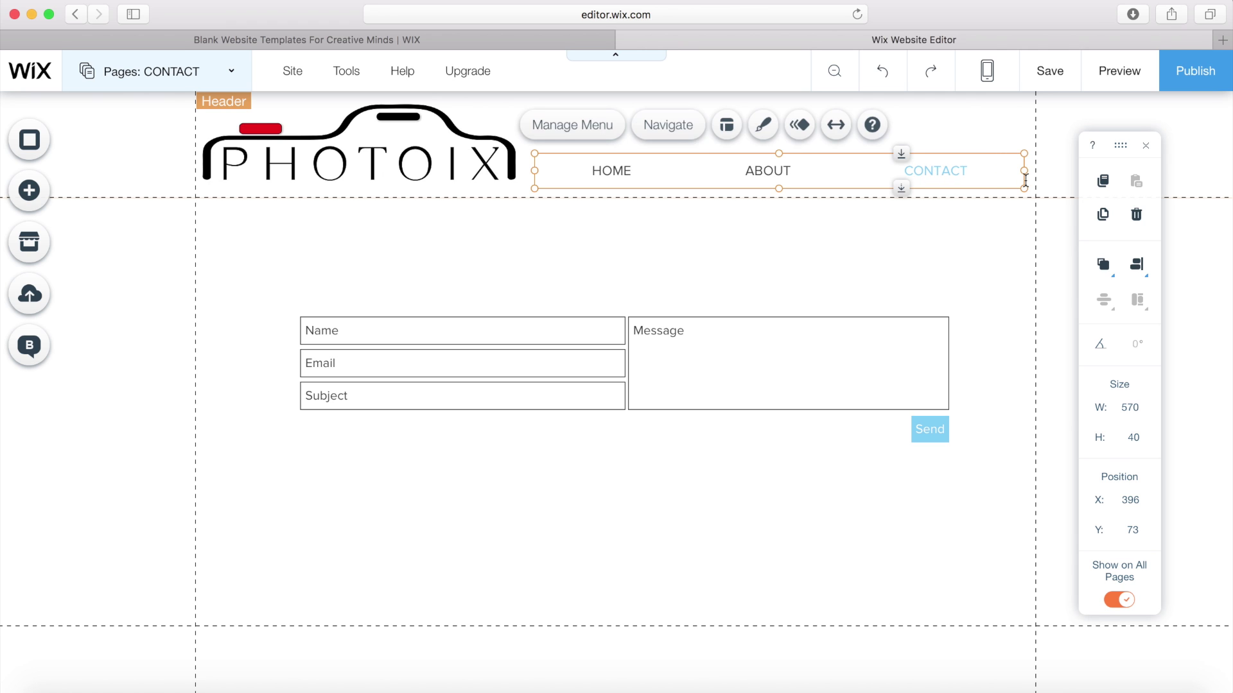
pyautogui.click(855, 312)
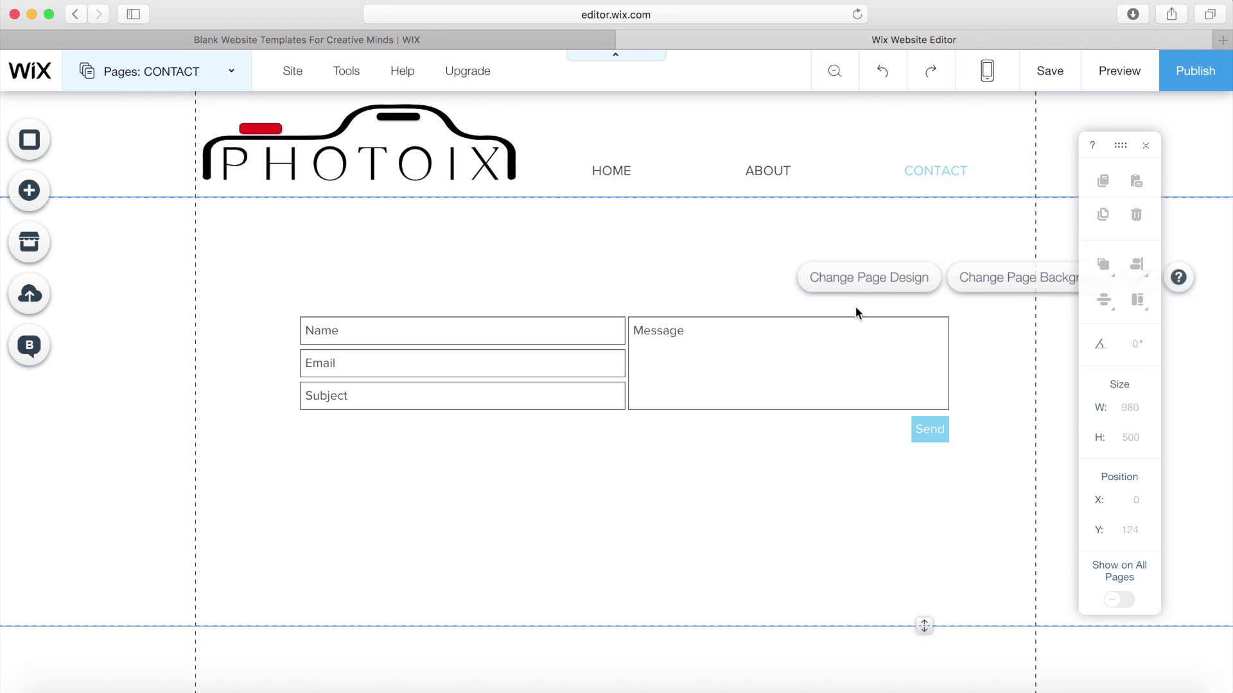
# Step: Add another new page named GALLERY to the site
pyautogui.click(223, 79)
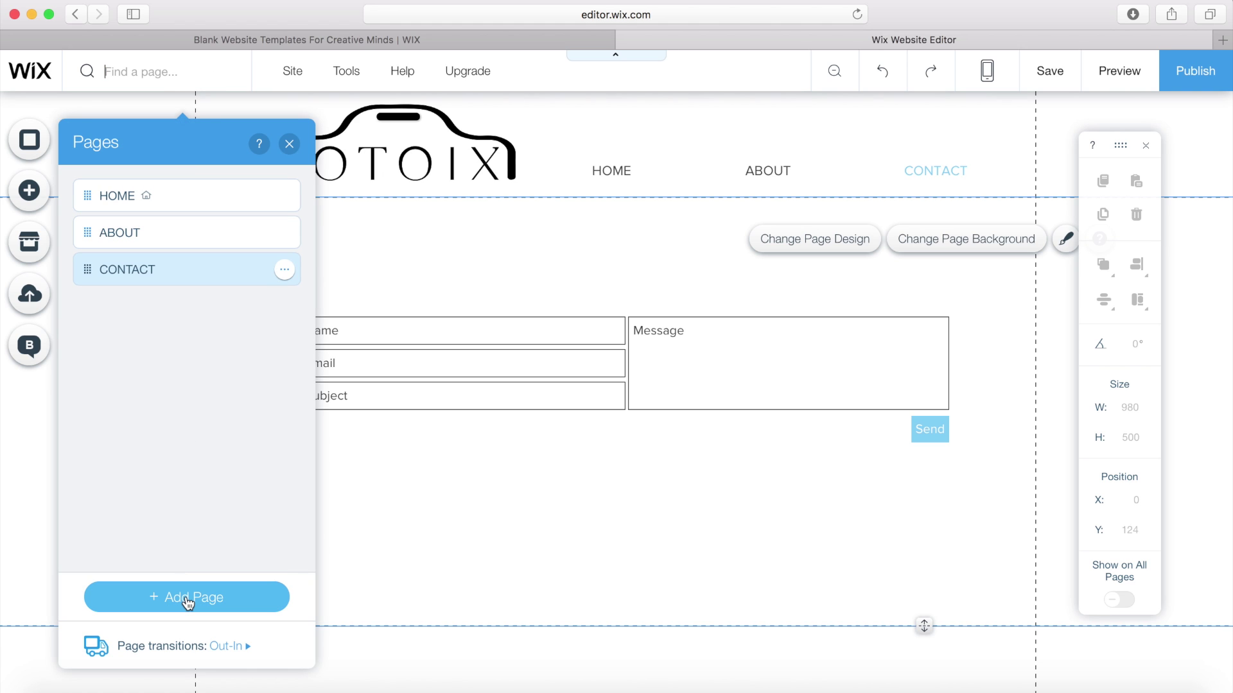
pyautogui.moveTo(188, 602)
pyautogui.click(399, 427)
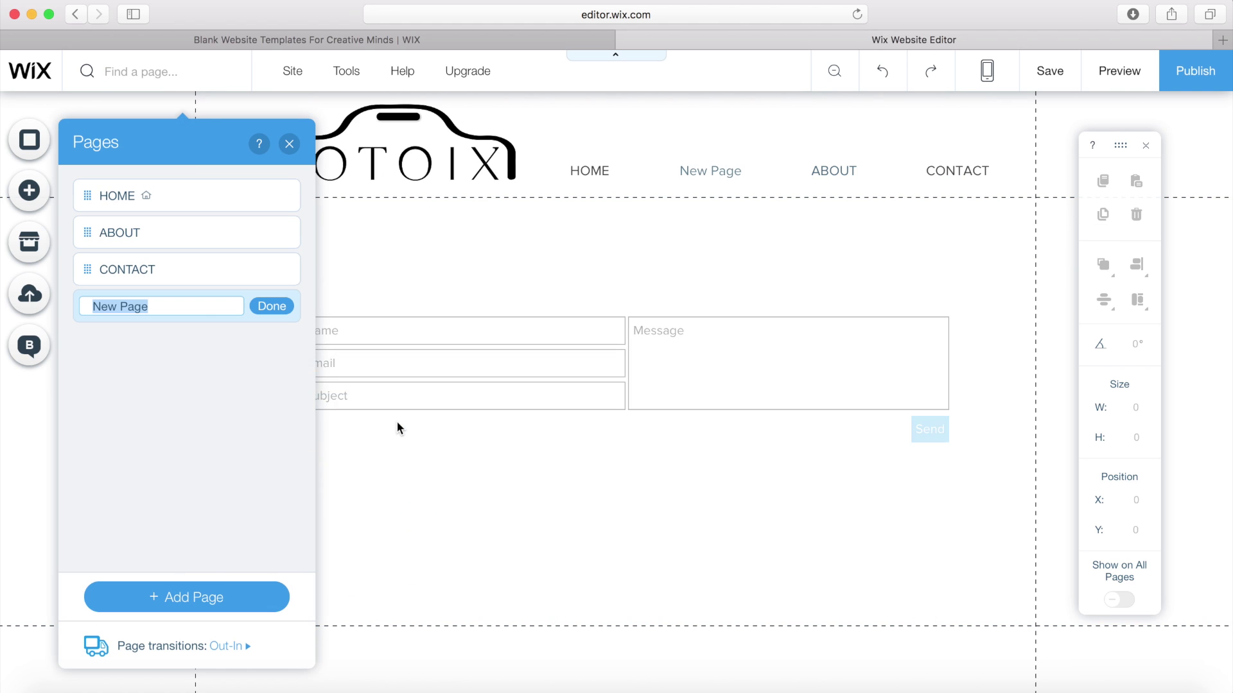
pyautogui.press('BackSpace')
pyautogui.write('GALLERY')
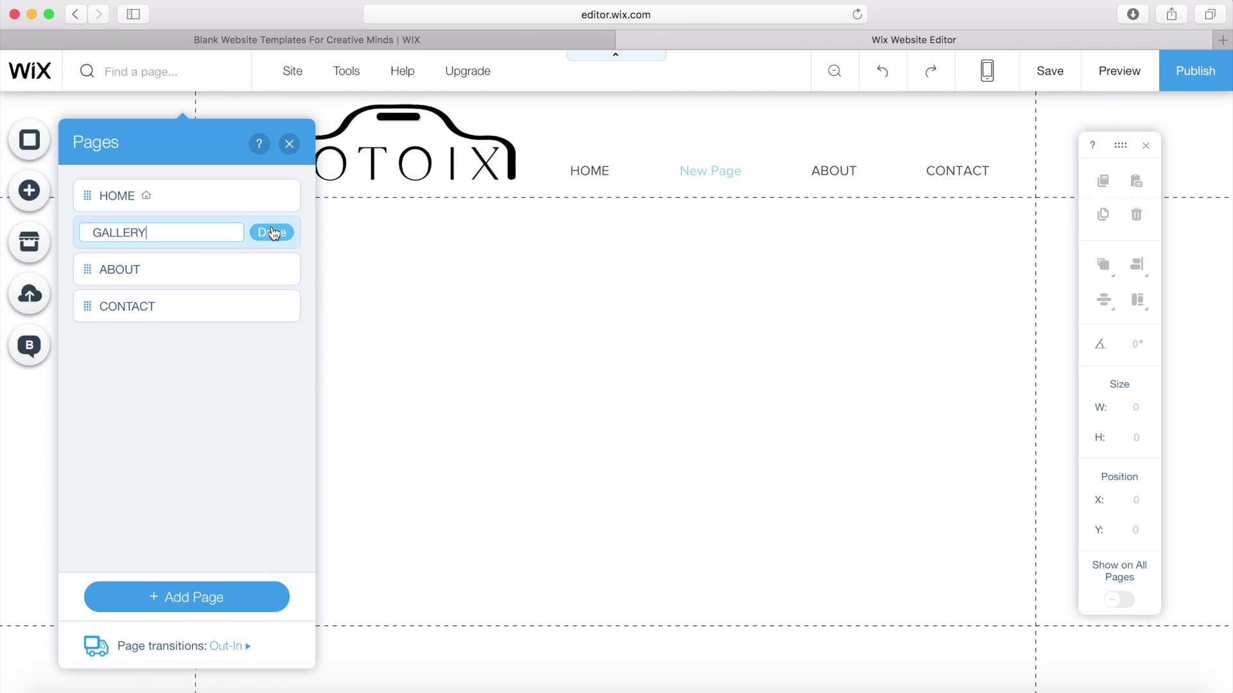
pyautogui.click(272, 231)
pyautogui.click(387, 492)
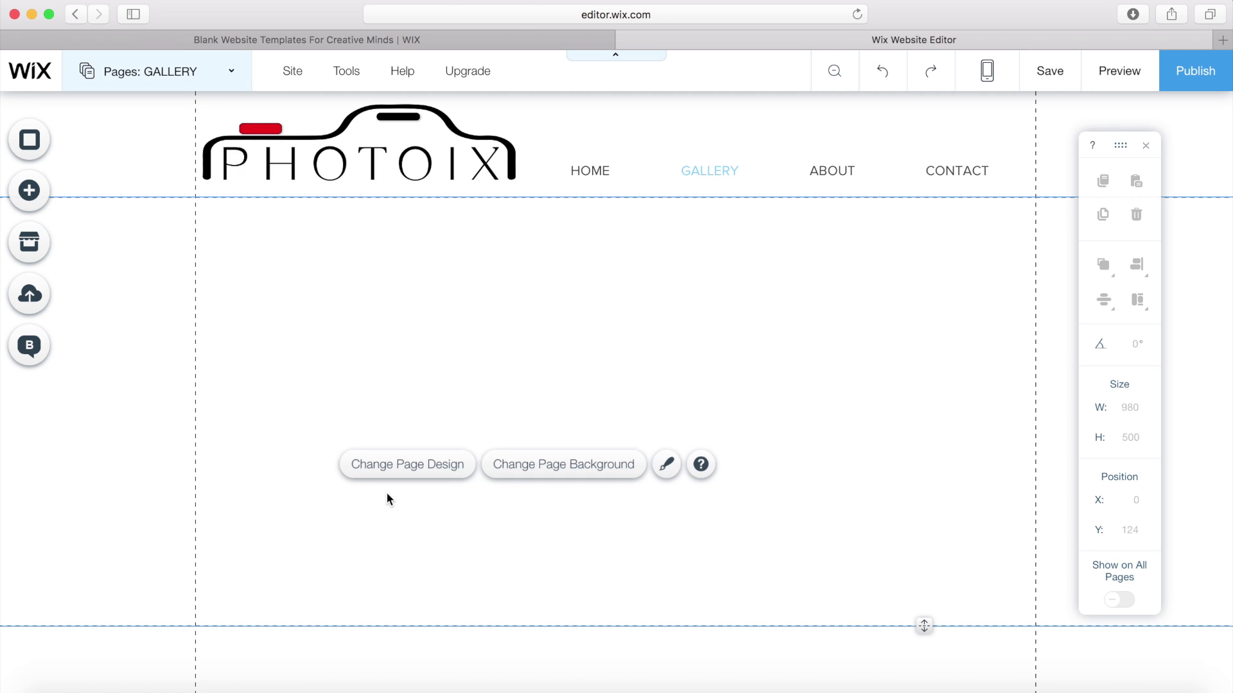
pyautogui.click(704, 169)
pyautogui.click(554, 326)
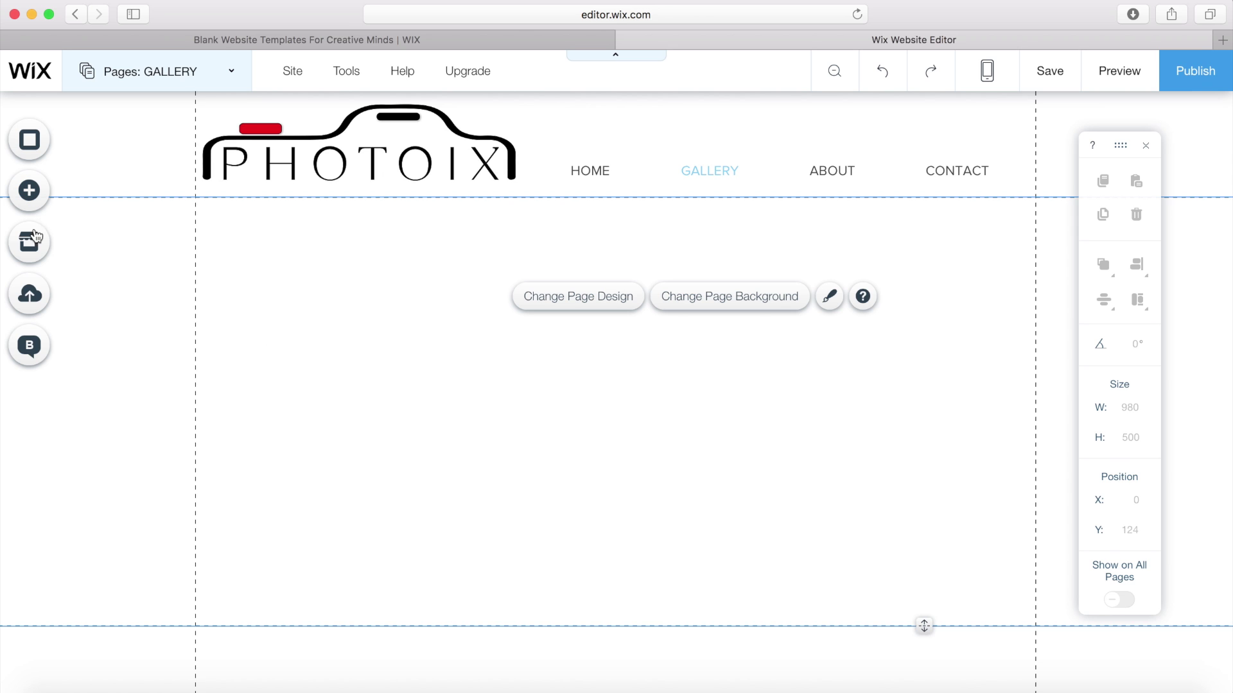
# Step: Browse the available gallery elements and read the Wix Pro Gallery app's overview without adding anything
pyautogui.click(27, 185)
pyautogui.click(98, 198)
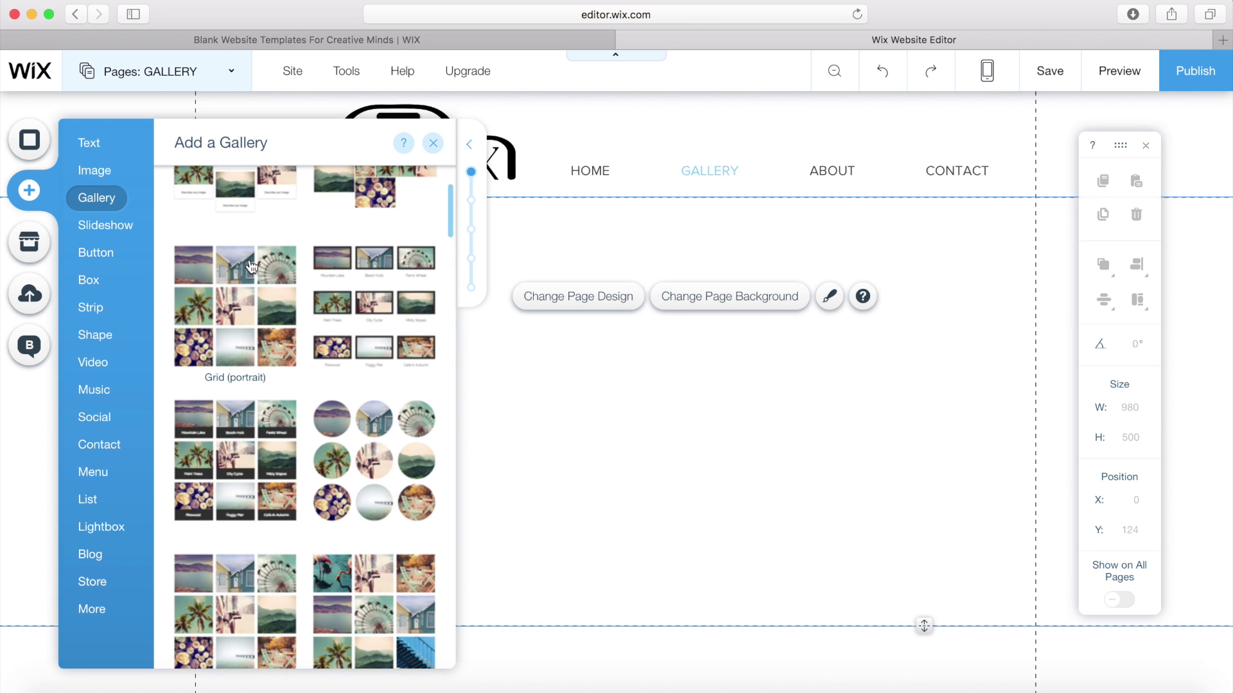
pyautogui.scroll(-15, 252, 267)
pyautogui.scroll(5, 251, 266)
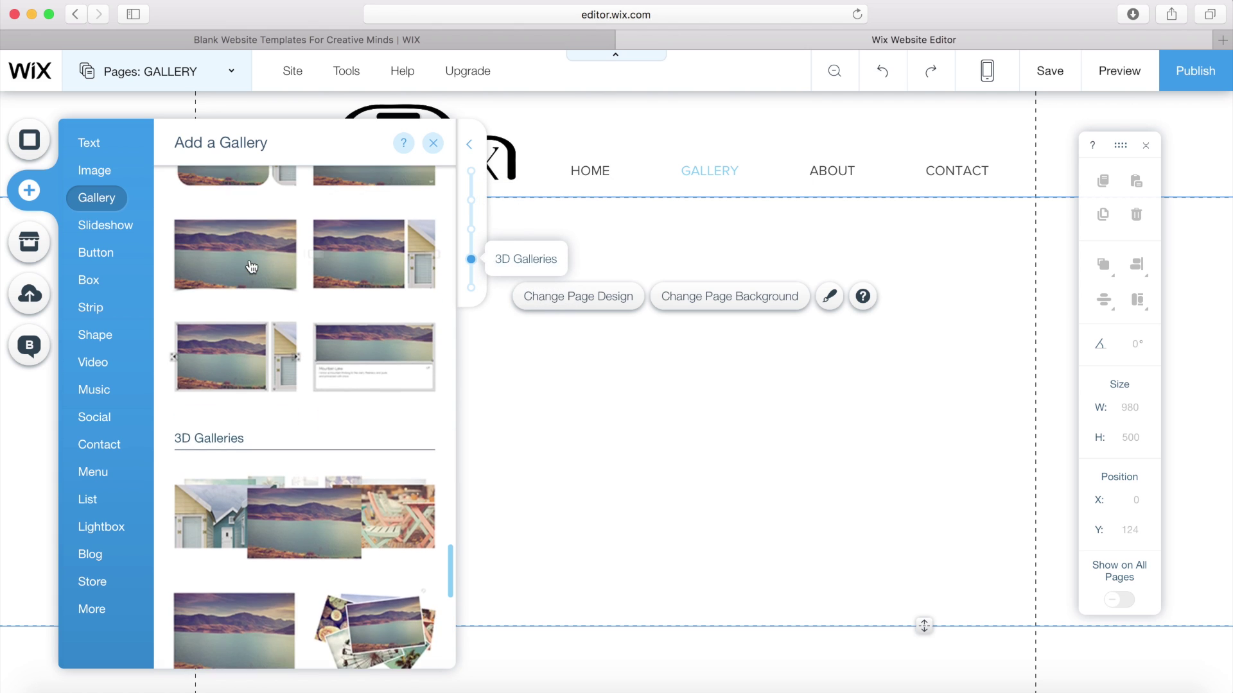
pyautogui.scroll(3, 251, 267)
pyautogui.scroll(-10, 251, 267)
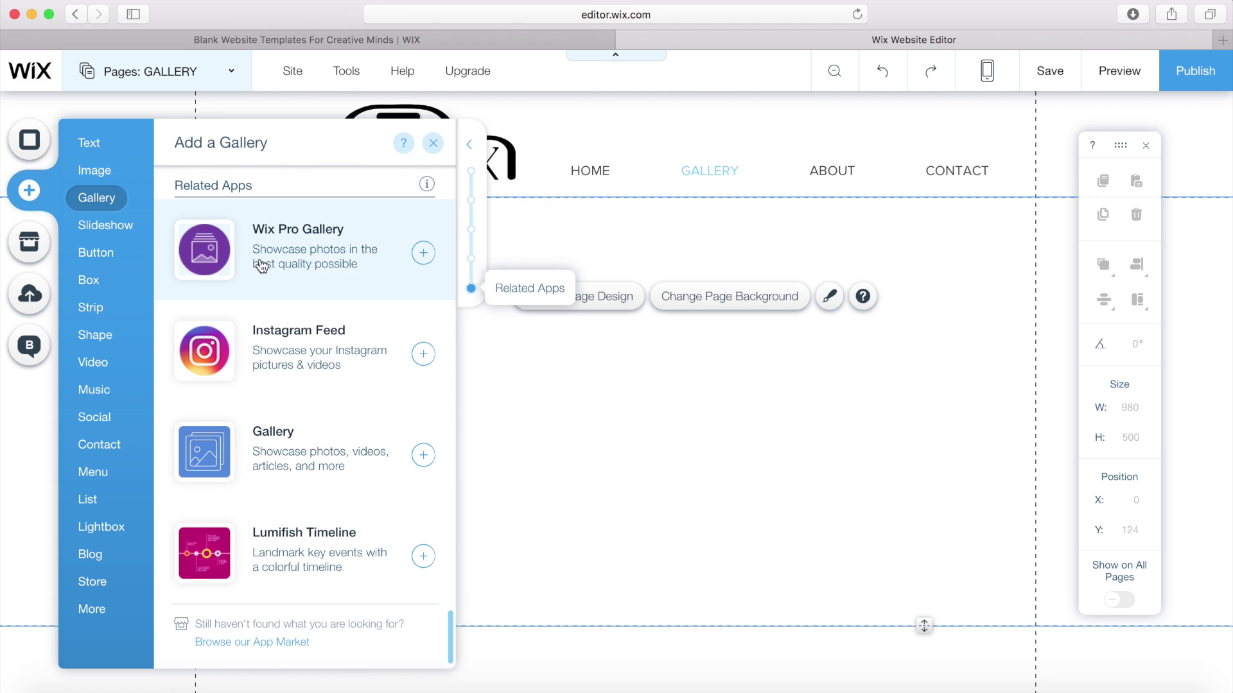
pyautogui.click(316, 251)
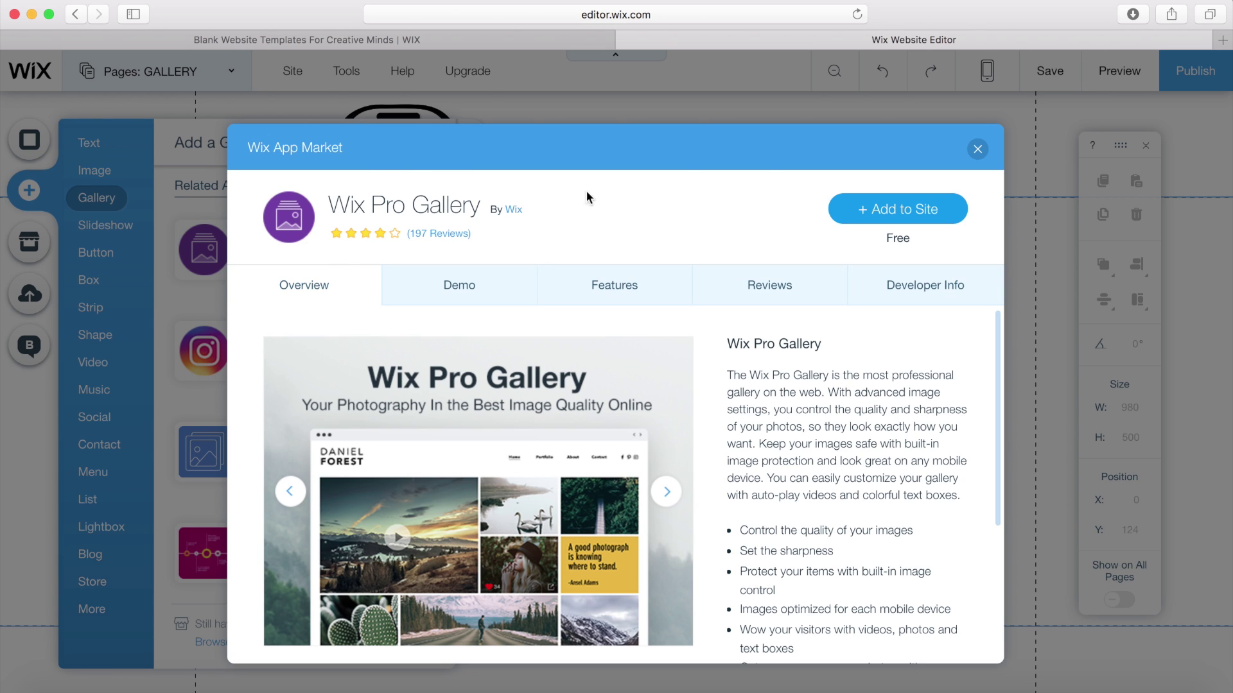
pyautogui.click(977, 149)
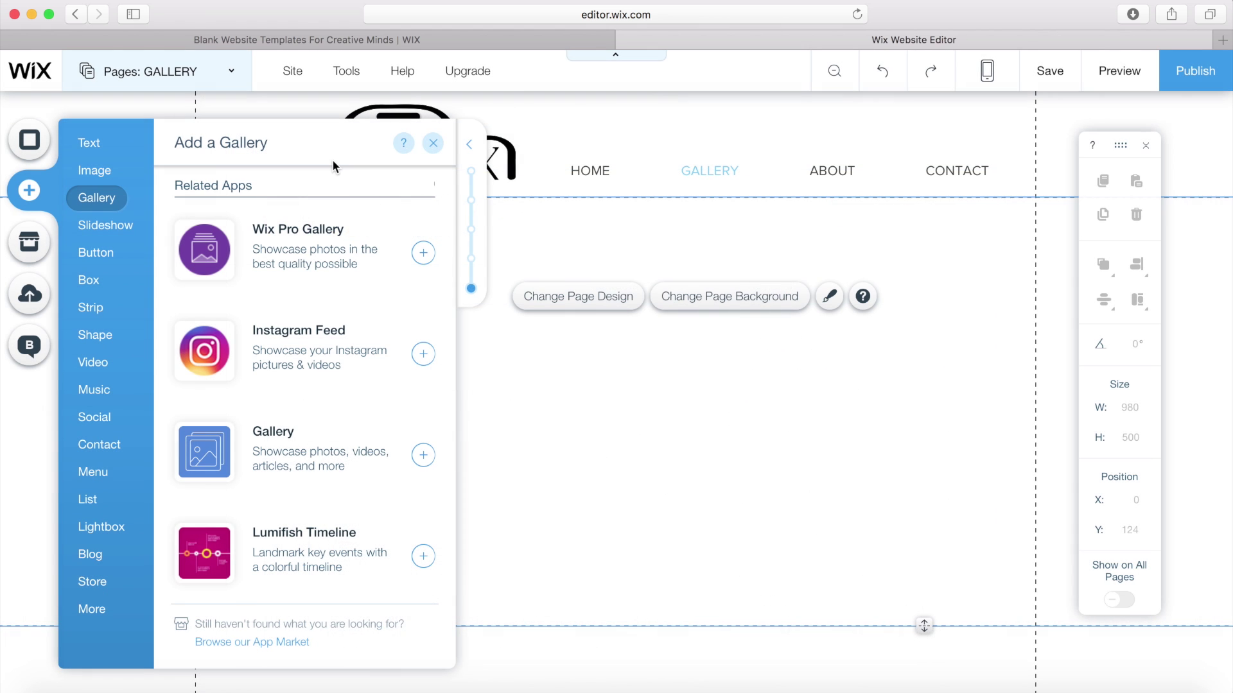
pyautogui.click(434, 144)
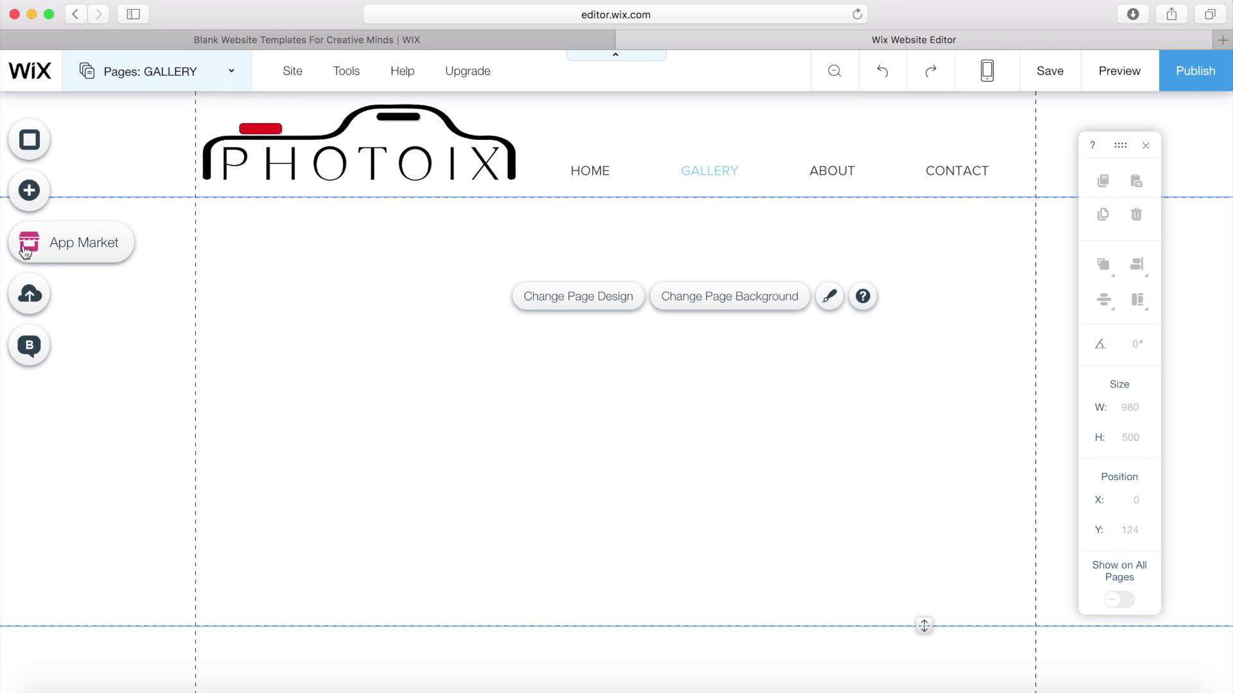
# Step: Add the Wix Pro Gallery app to the GALLERY page from the Wix App Market
pyautogui.click(26, 249)
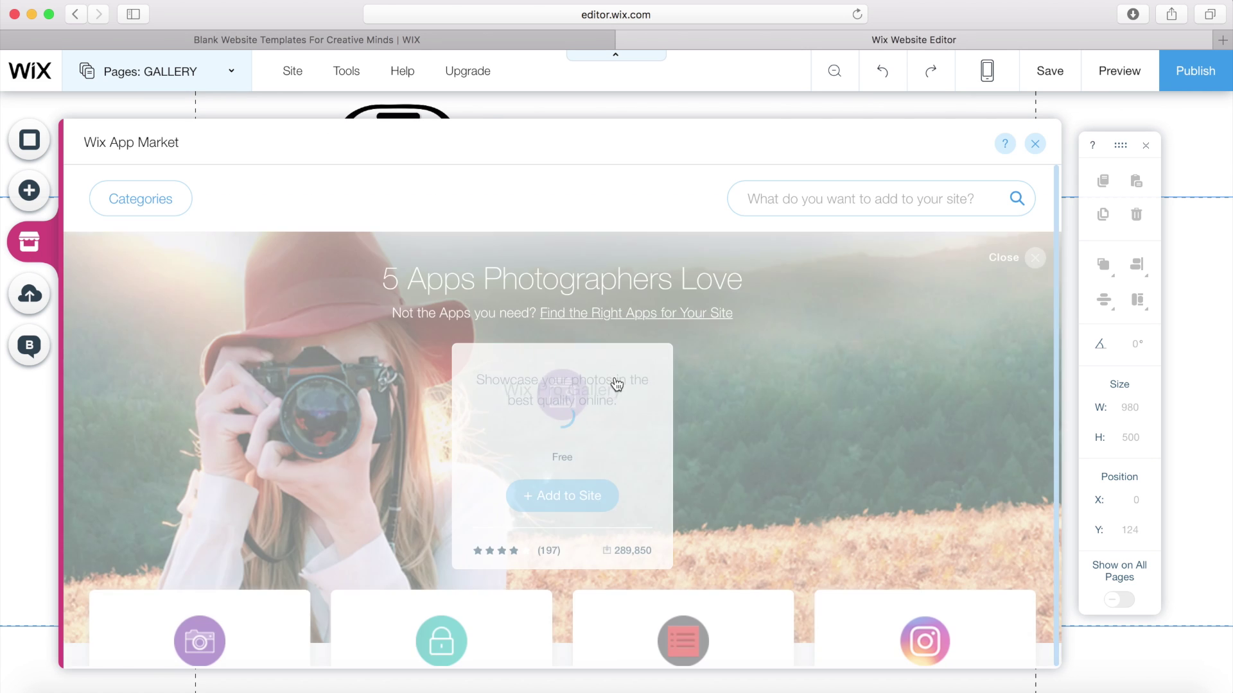
pyautogui.scroll(-5, 617, 389)
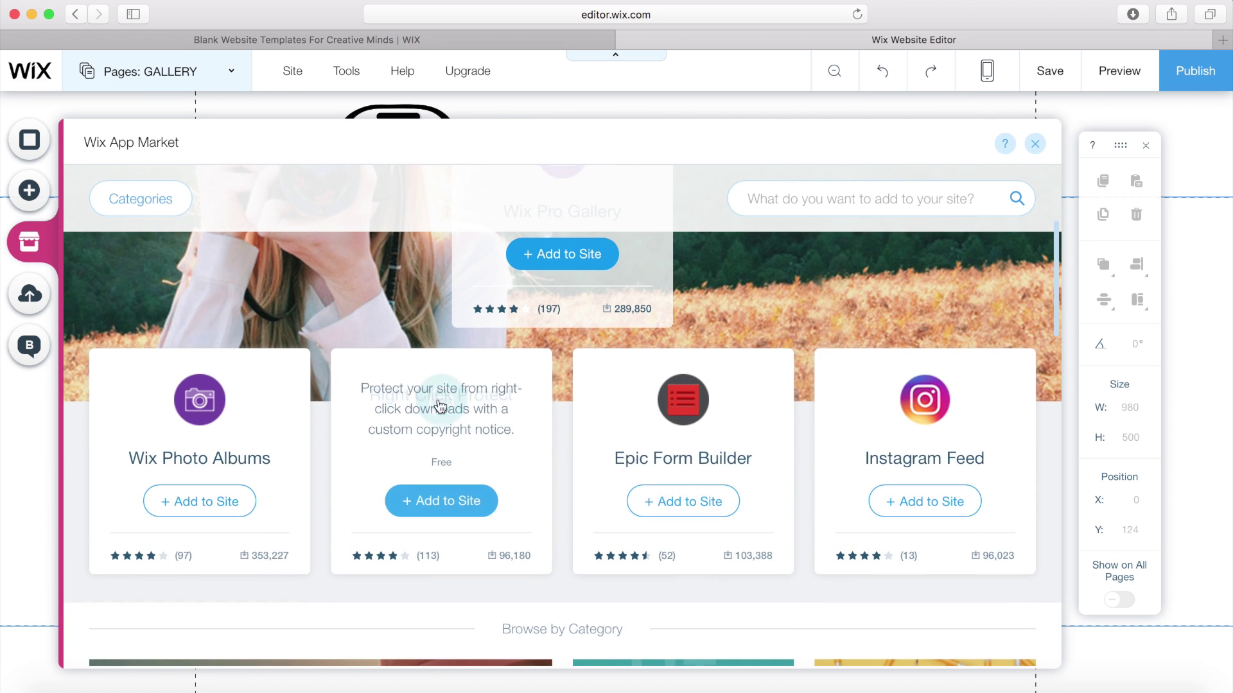
pyautogui.scroll(-5, 816, 413)
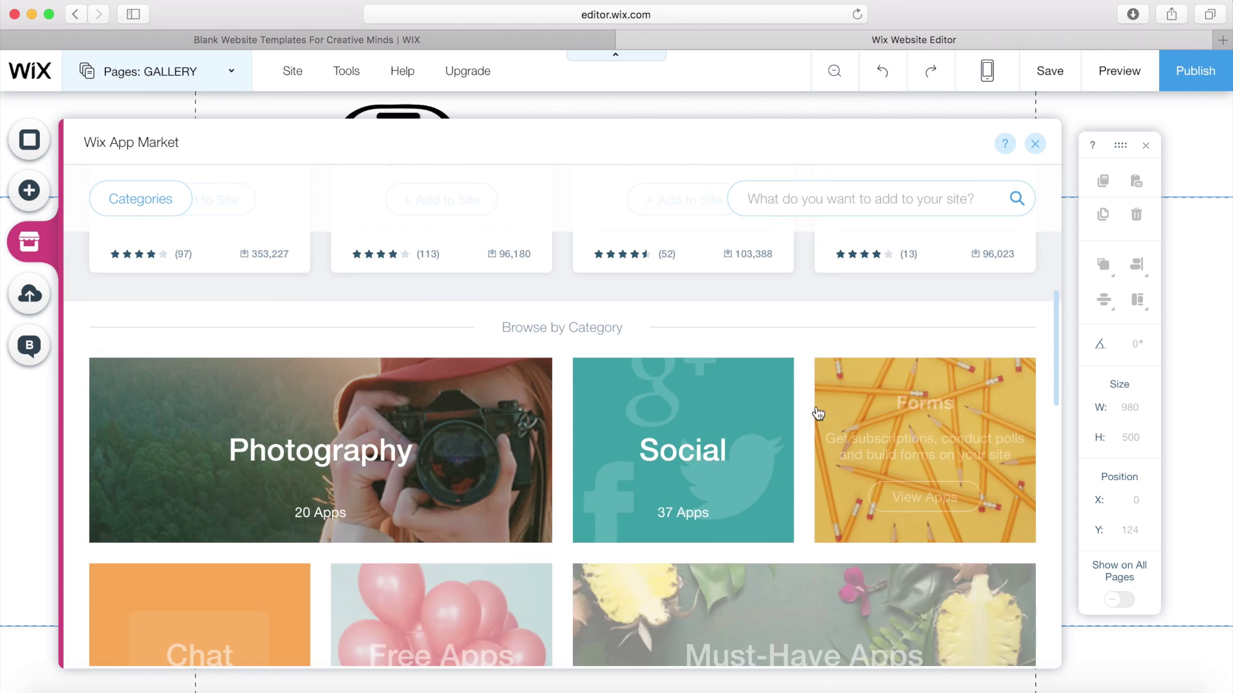
pyautogui.scroll(-3, 407, 418)
pyautogui.scroll(-2, 412, 422)
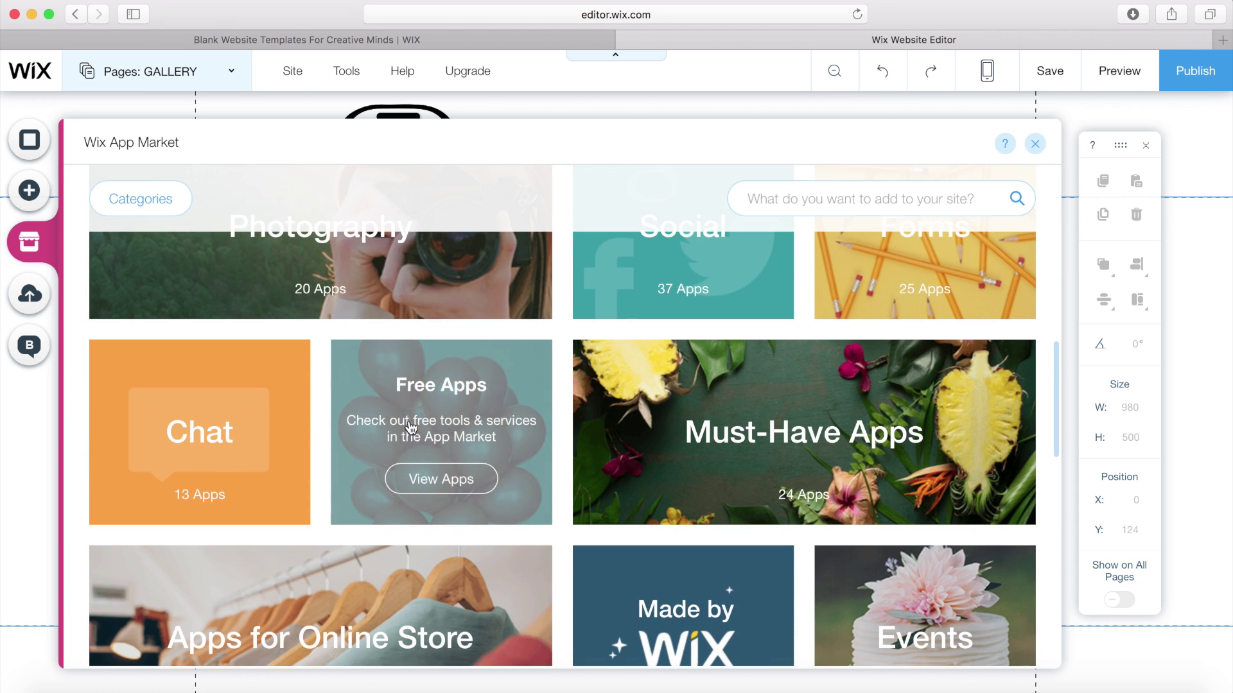
pyautogui.scroll(10, 385, 565)
pyautogui.scroll(2, 337, 565)
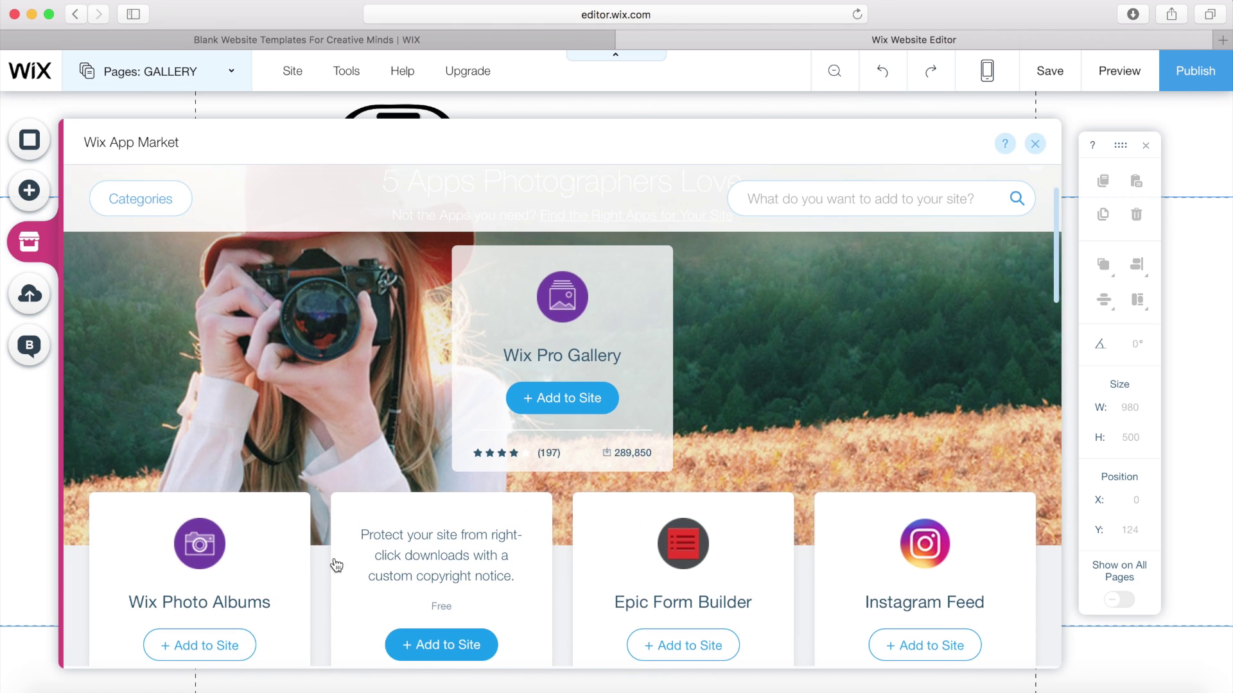
pyautogui.click(587, 398)
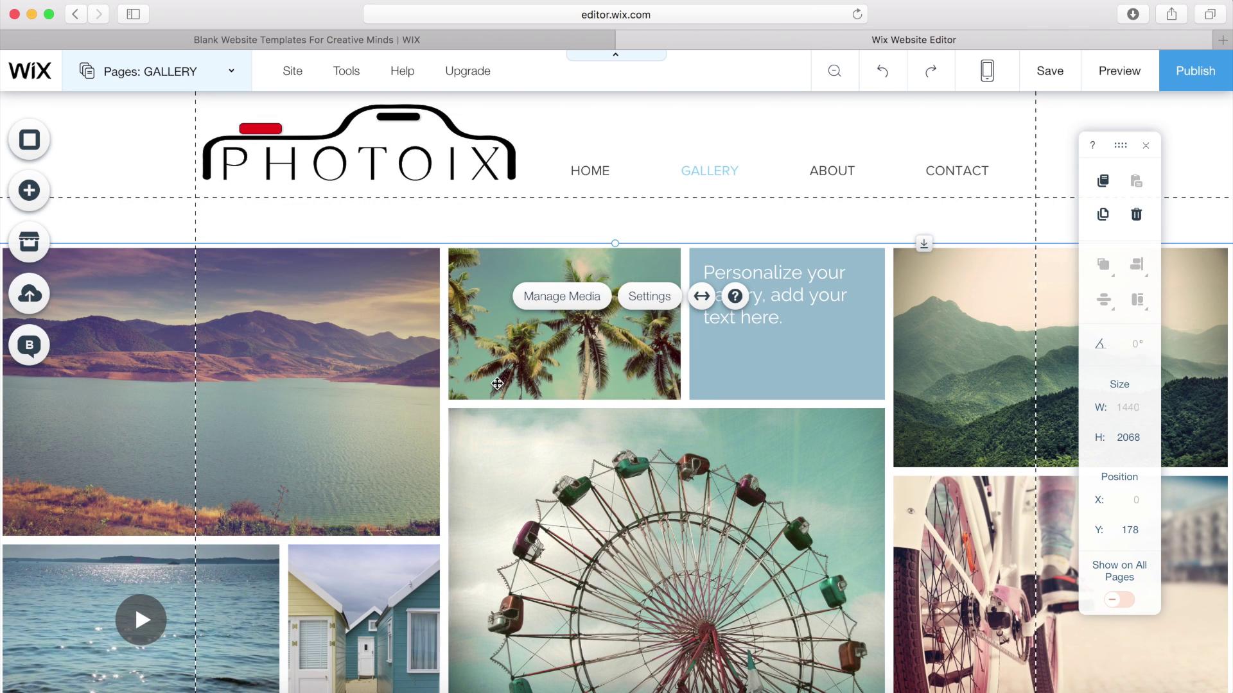
# Step: Try the Collage (Vertical) layout on the gallery, switch it to Column, and check its item settings
pyautogui.click(667, 299)
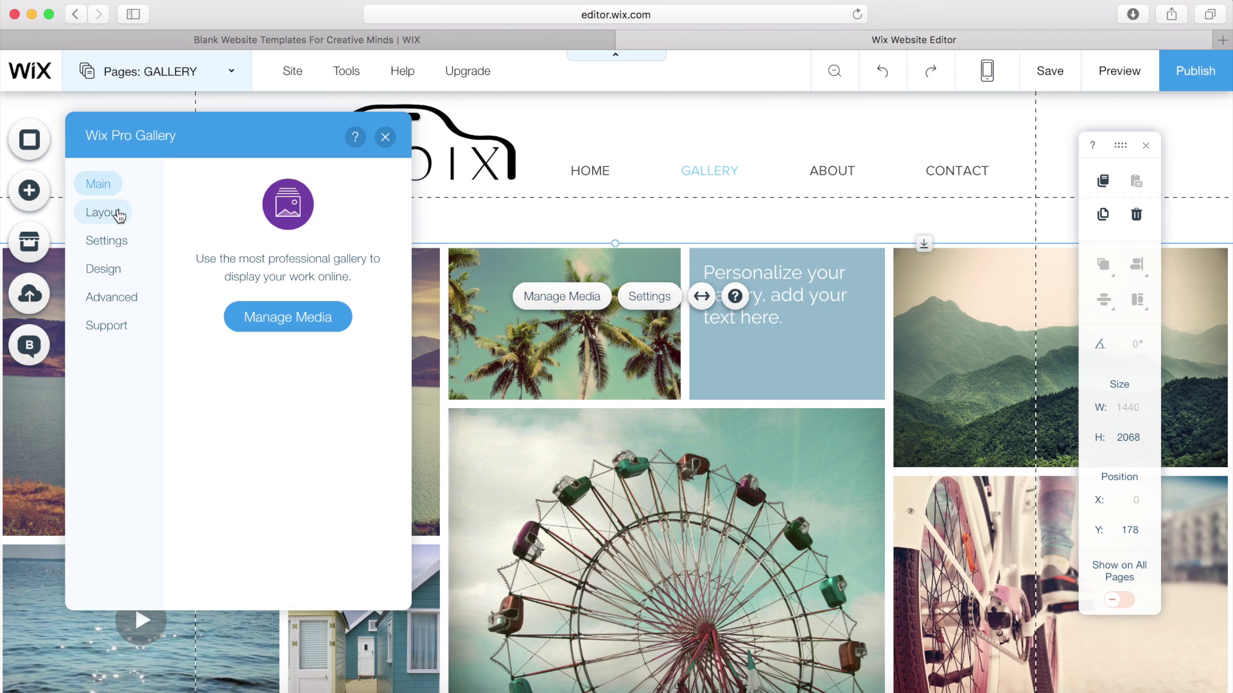
pyautogui.click(120, 216)
pyautogui.click(216, 231)
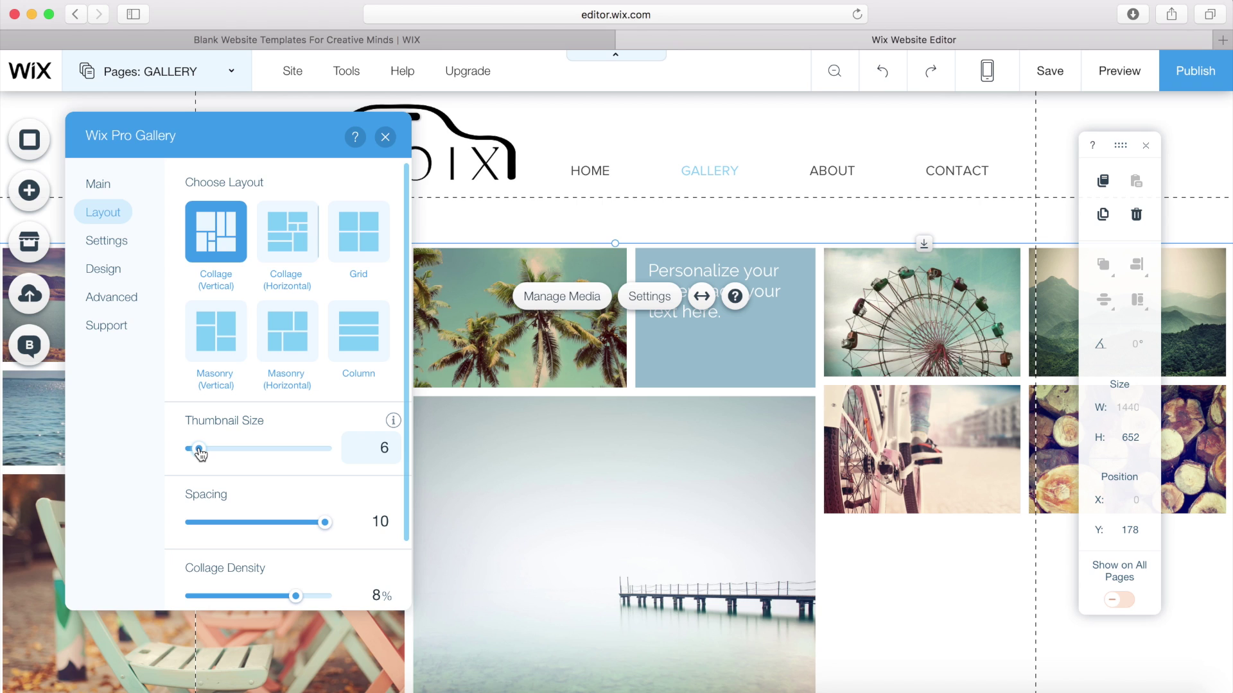
pyautogui.scroll(-2, 292, 452)
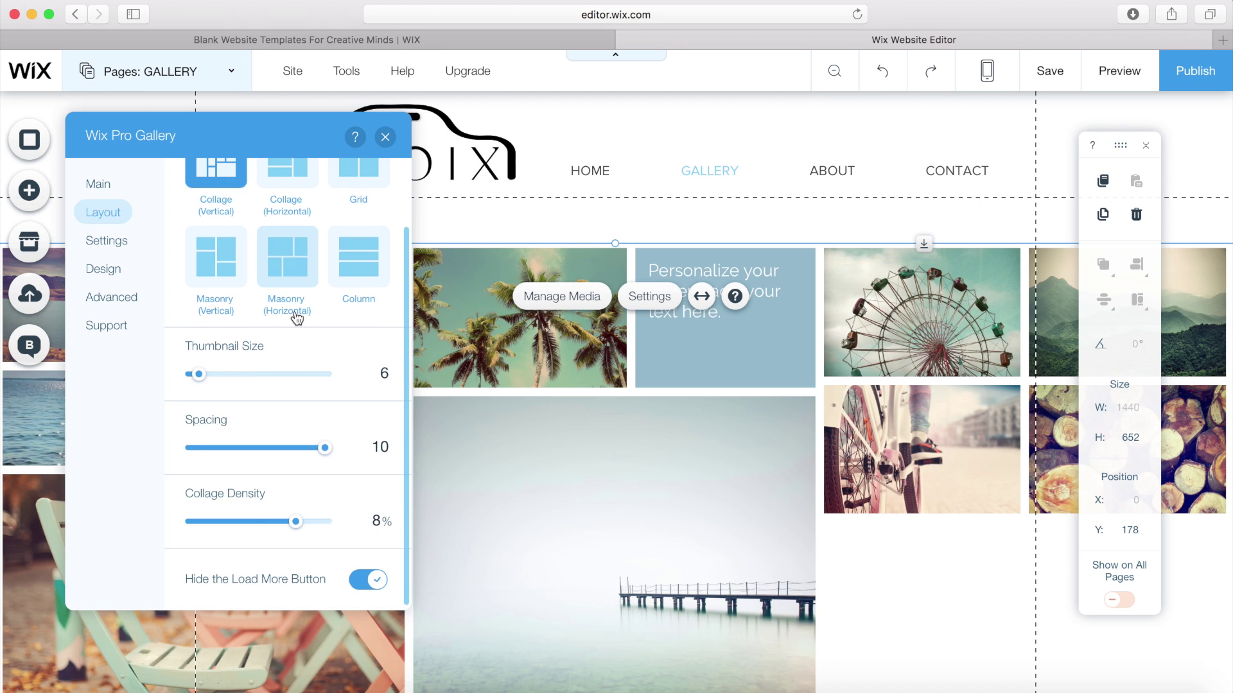
pyautogui.scroll(2, 244, 302)
pyautogui.click(355, 350)
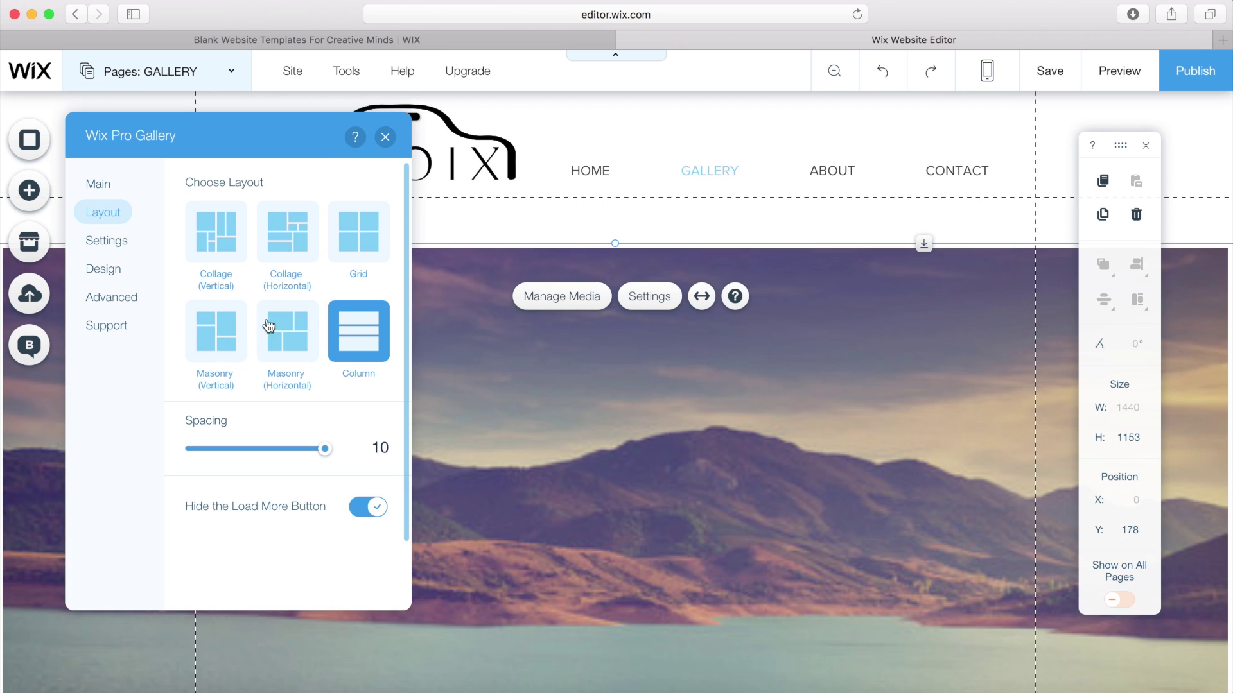
pyautogui.click(99, 244)
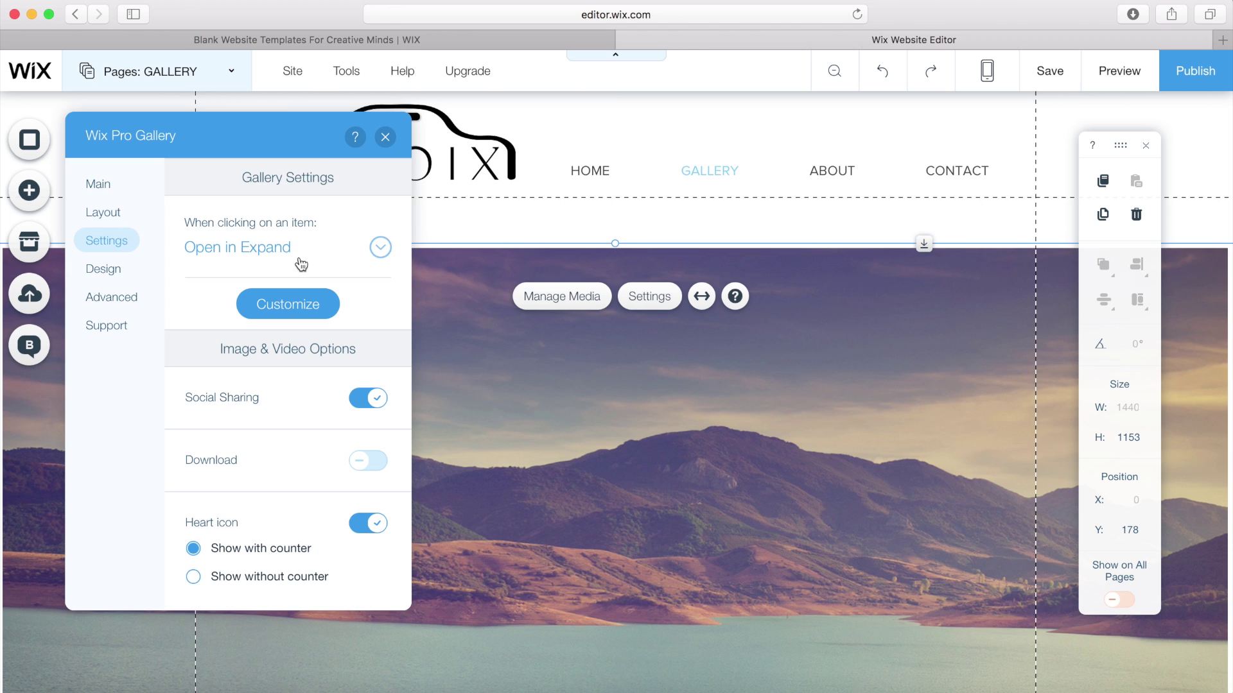
# Step: Move the gallery up to Y 124, directly below the header, and delete all of its sample media
pyautogui.moveTo(567, 431); pyautogui.dragTo(567, 394)
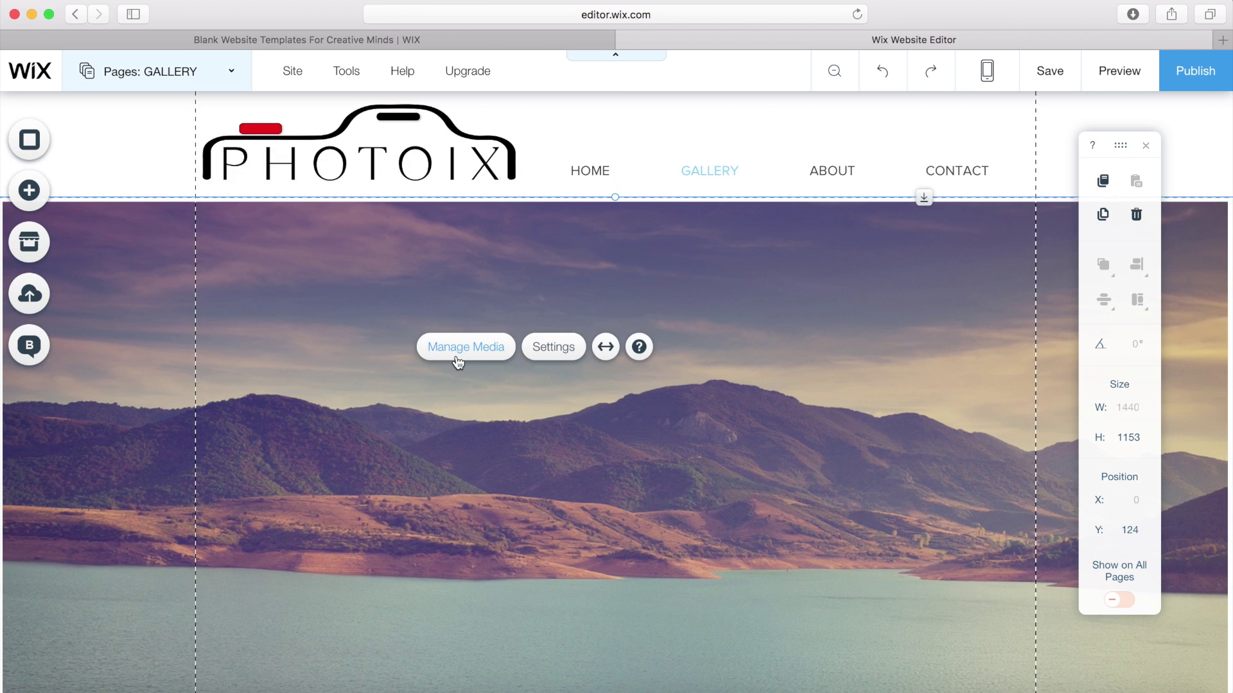
pyautogui.click(482, 364)
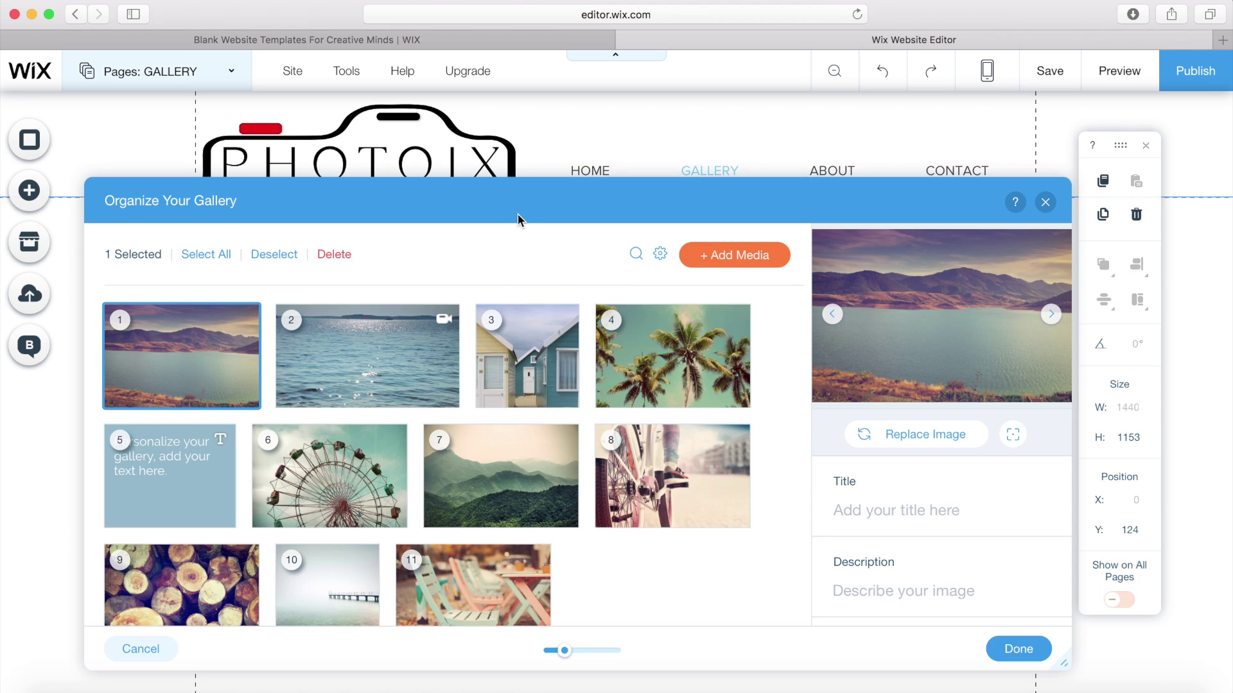
pyautogui.moveTo(514, 211); pyautogui.dragTo(503, 143)
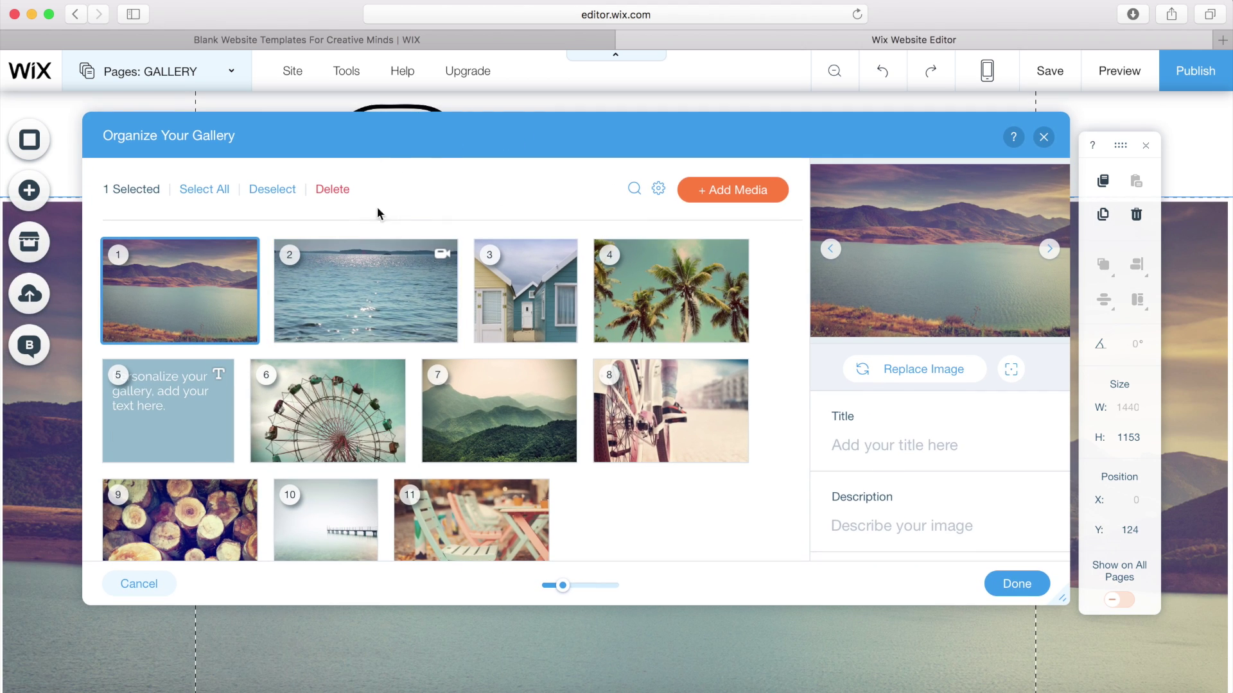
pyautogui.click(265, 192)
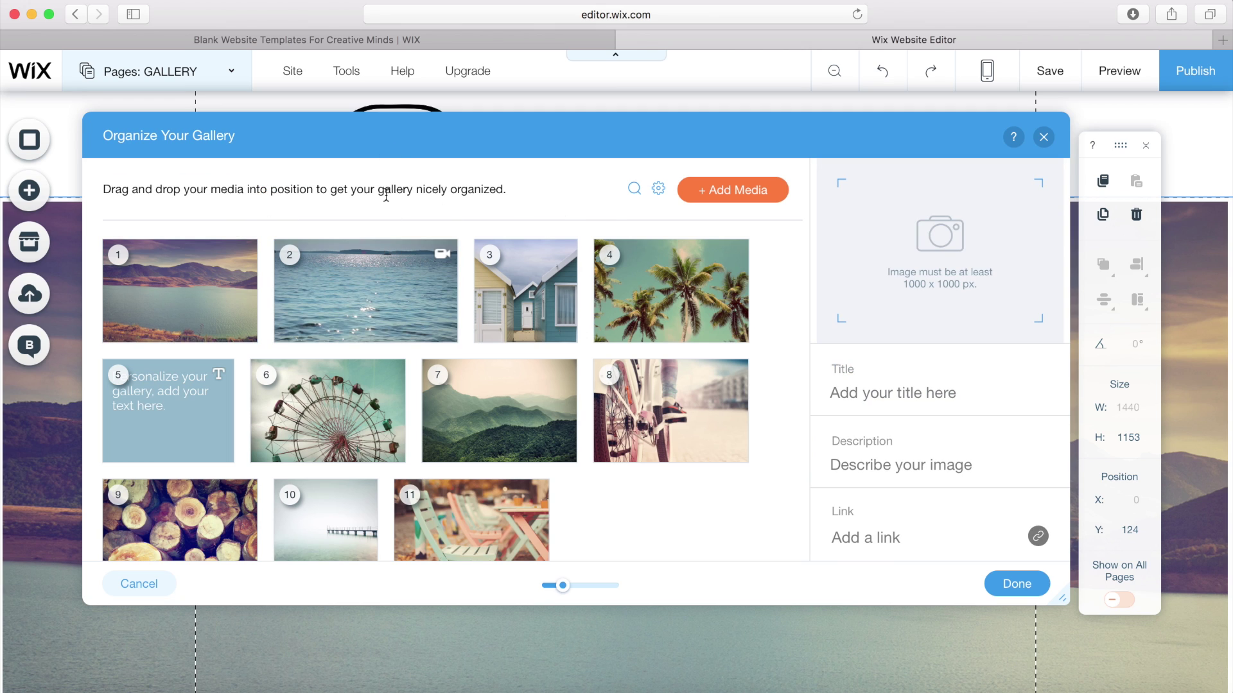
pyautogui.click(176, 263)
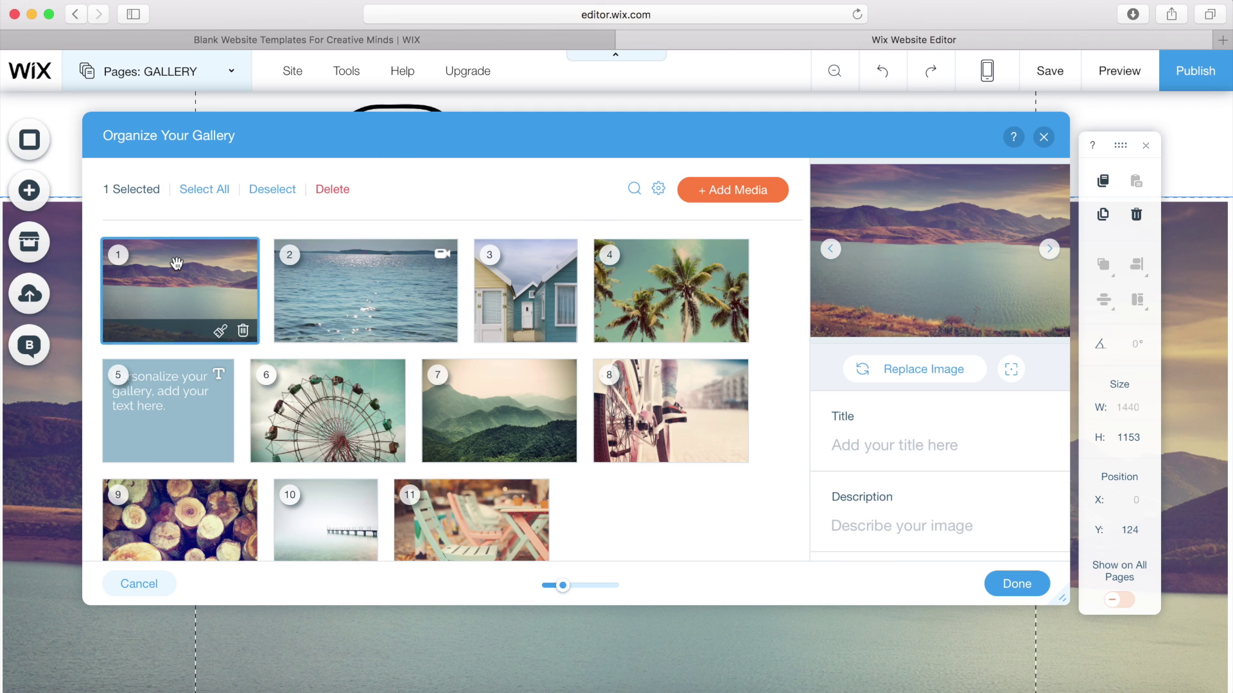
pyautogui.click(221, 196)
pyautogui.click(285, 195)
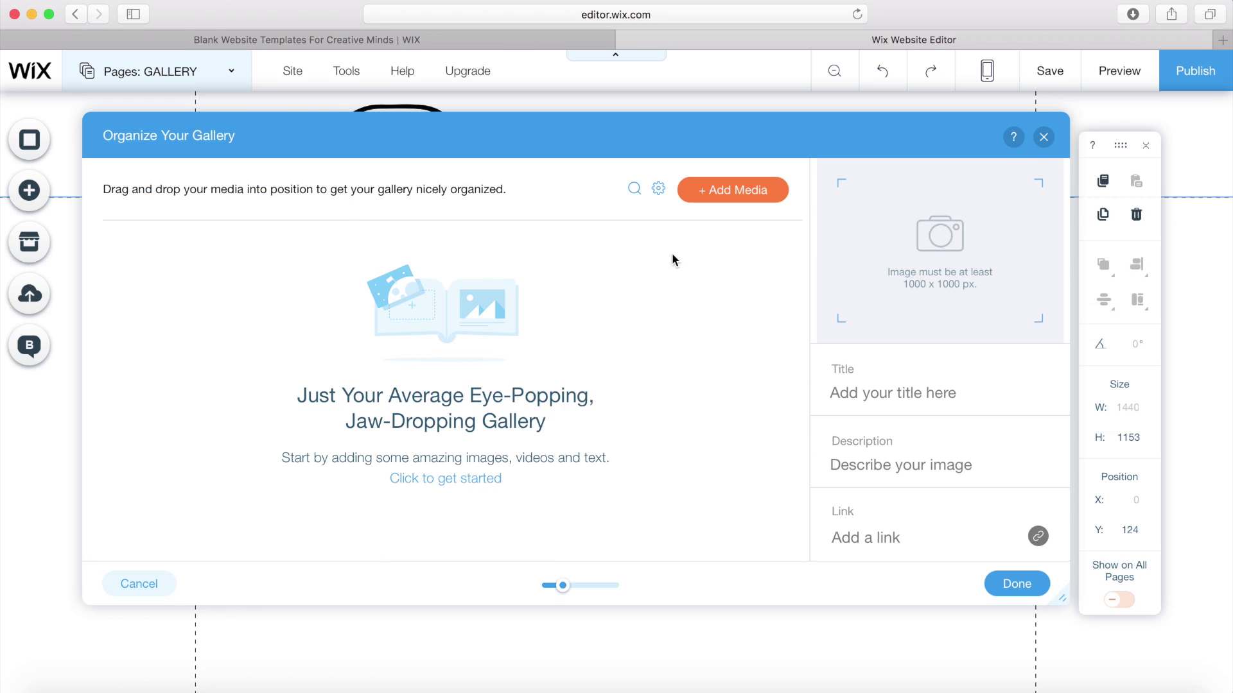
# Step: Add the seven uploaded photos to the gallery, leaving out both logo images
pyautogui.click(732, 190)
pyautogui.click(456, 302)
pyautogui.click(570, 309)
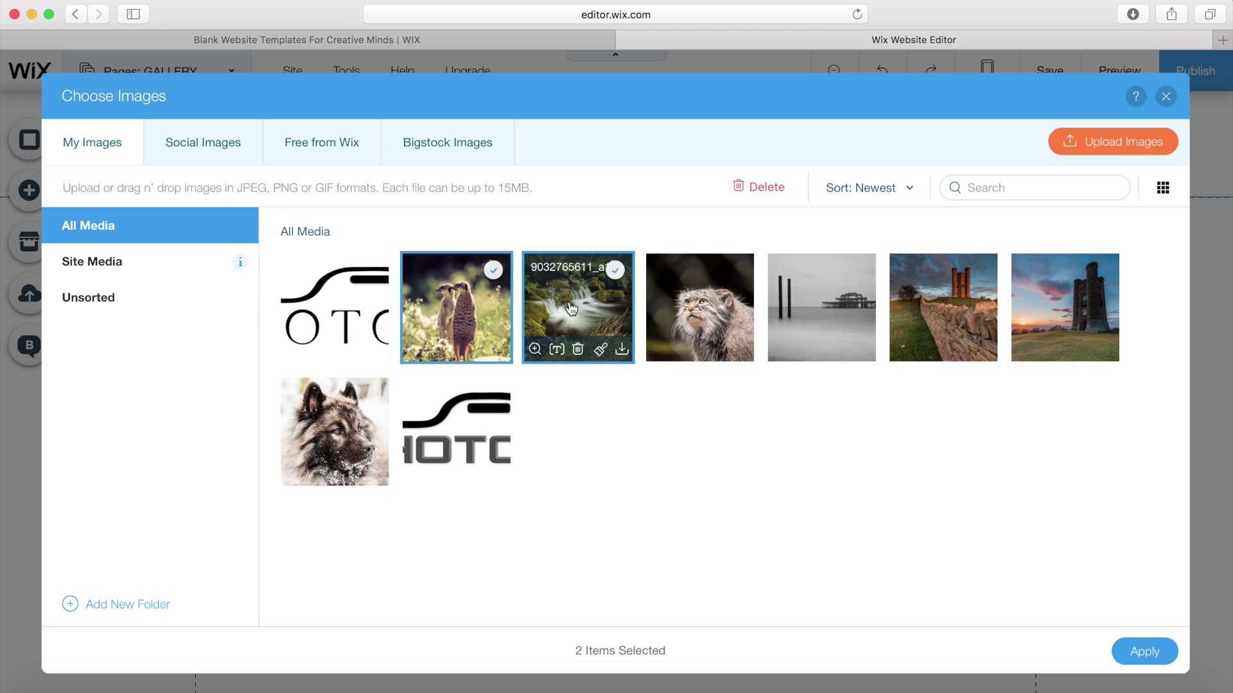
pyautogui.click(699, 308)
pyautogui.click(821, 308)
pyautogui.click(942, 308)
pyautogui.click(1064, 308)
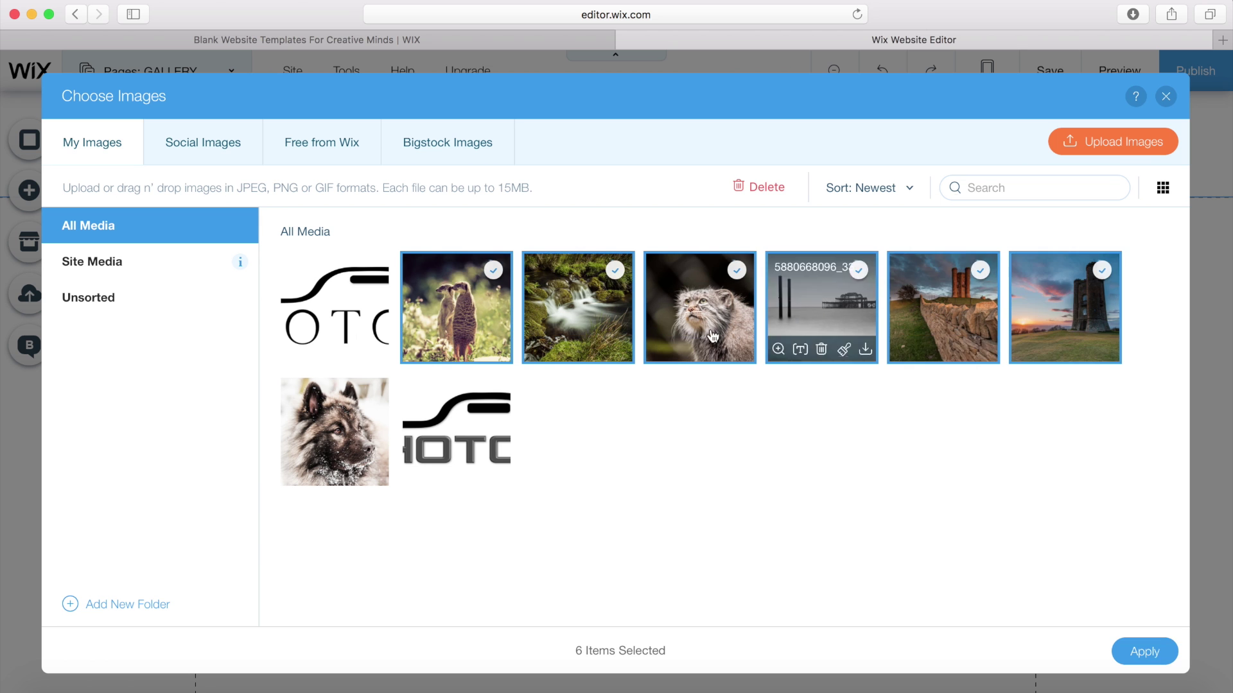
pyautogui.click(335, 427)
pyautogui.click(1165, 658)
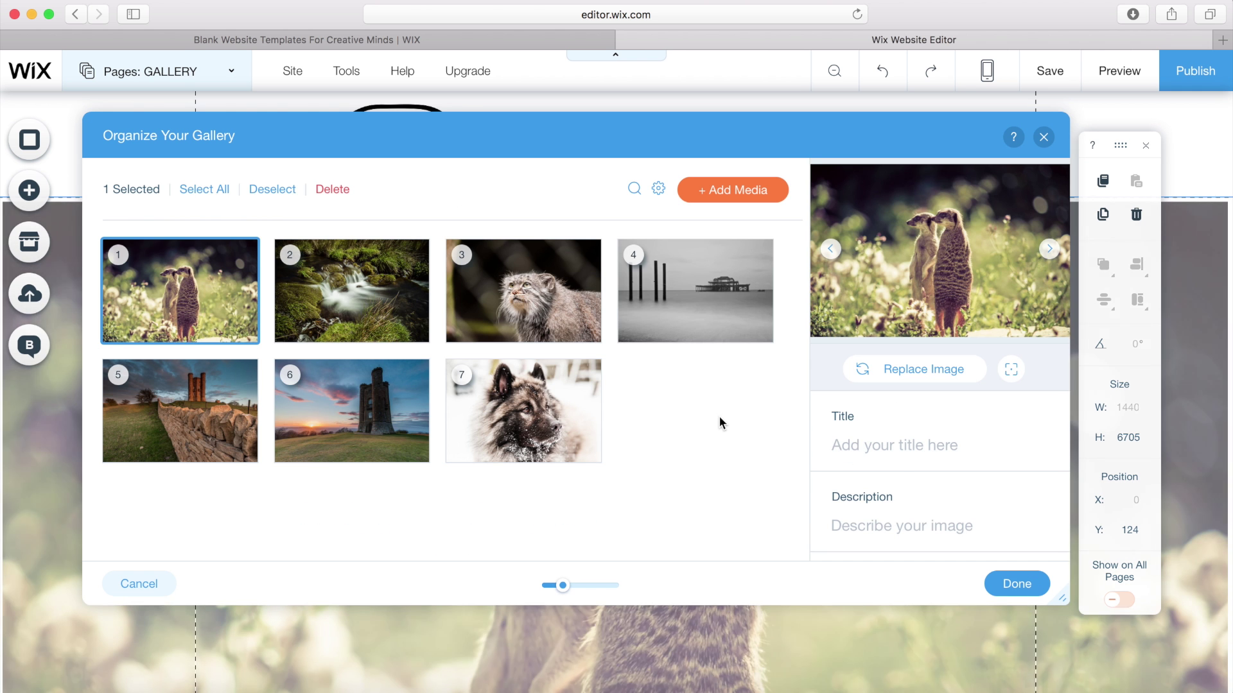
pyautogui.click(1016, 583)
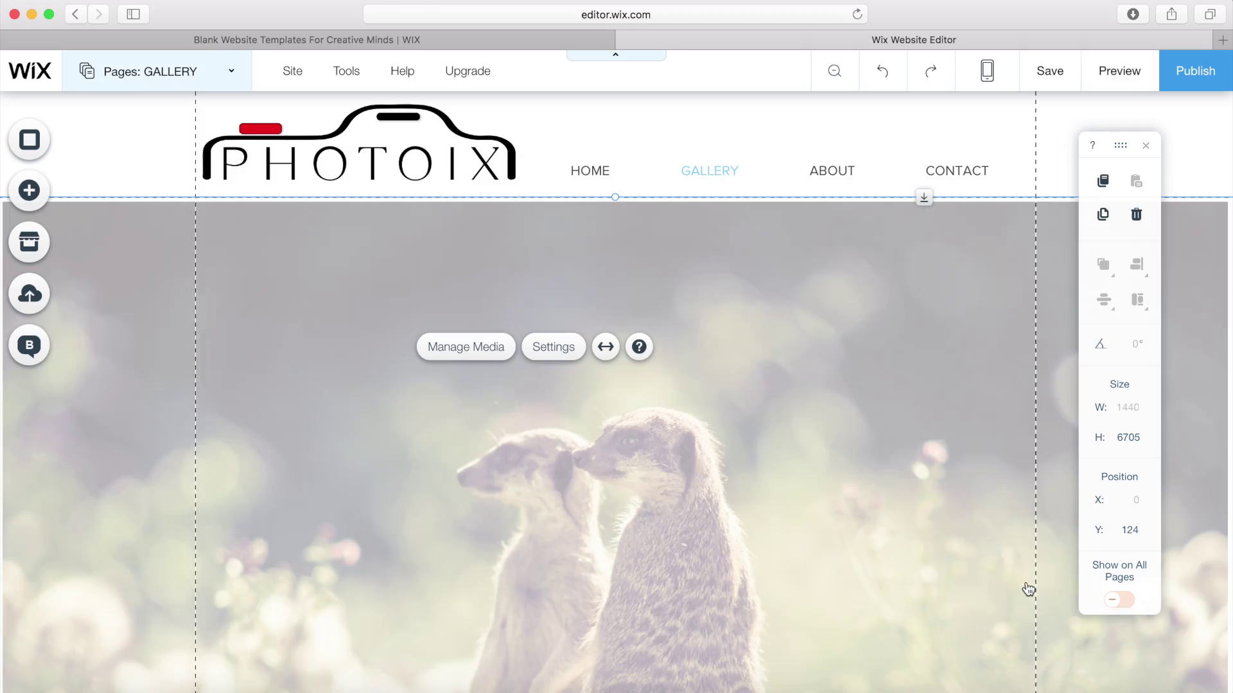
# Step: Review the photos in the Column layout, try Collage (Vertical), and set the gallery's layout to Collage (Horizontal)
pyautogui.scroll(-10, 731, 394)
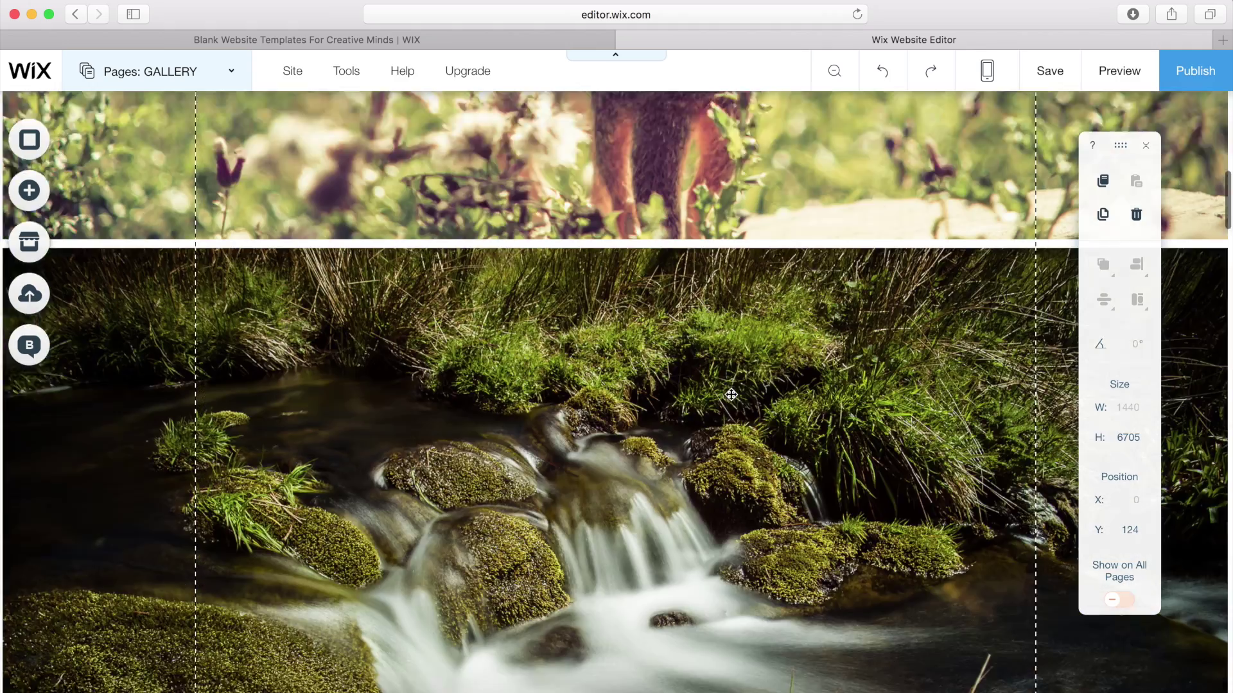
pyautogui.scroll(5, 731, 394)
pyautogui.scroll(-15, 731, 394)
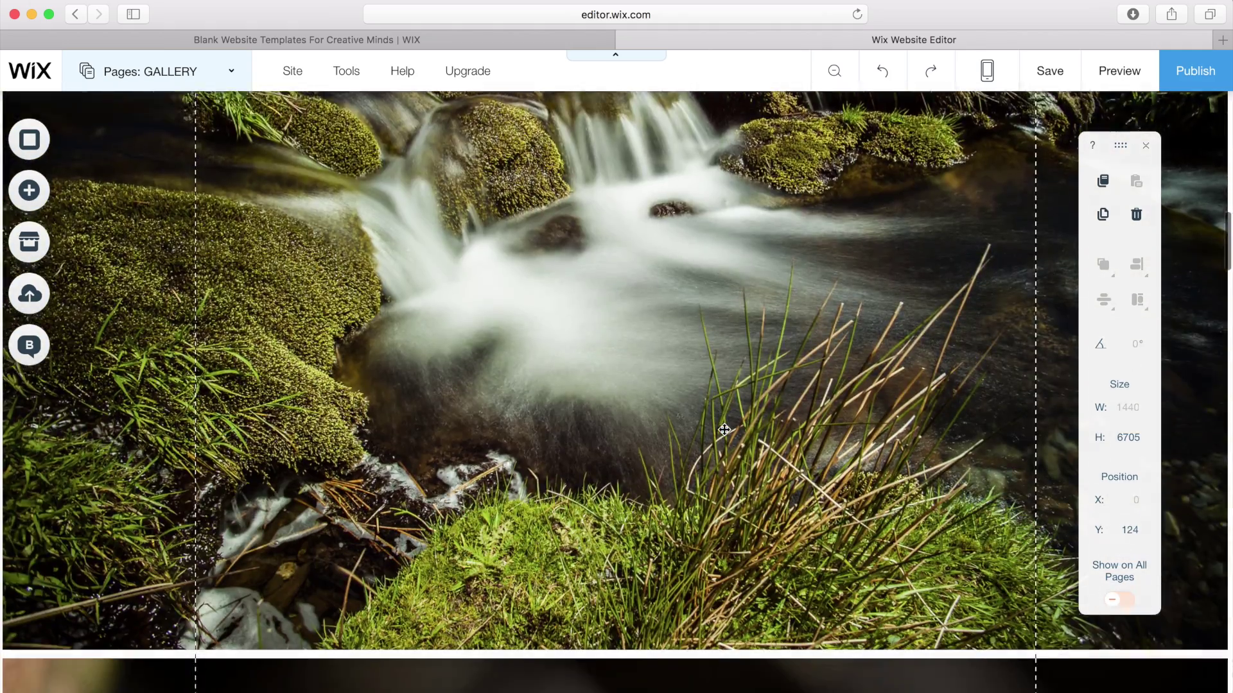
pyautogui.scroll(-8, 724, 429)
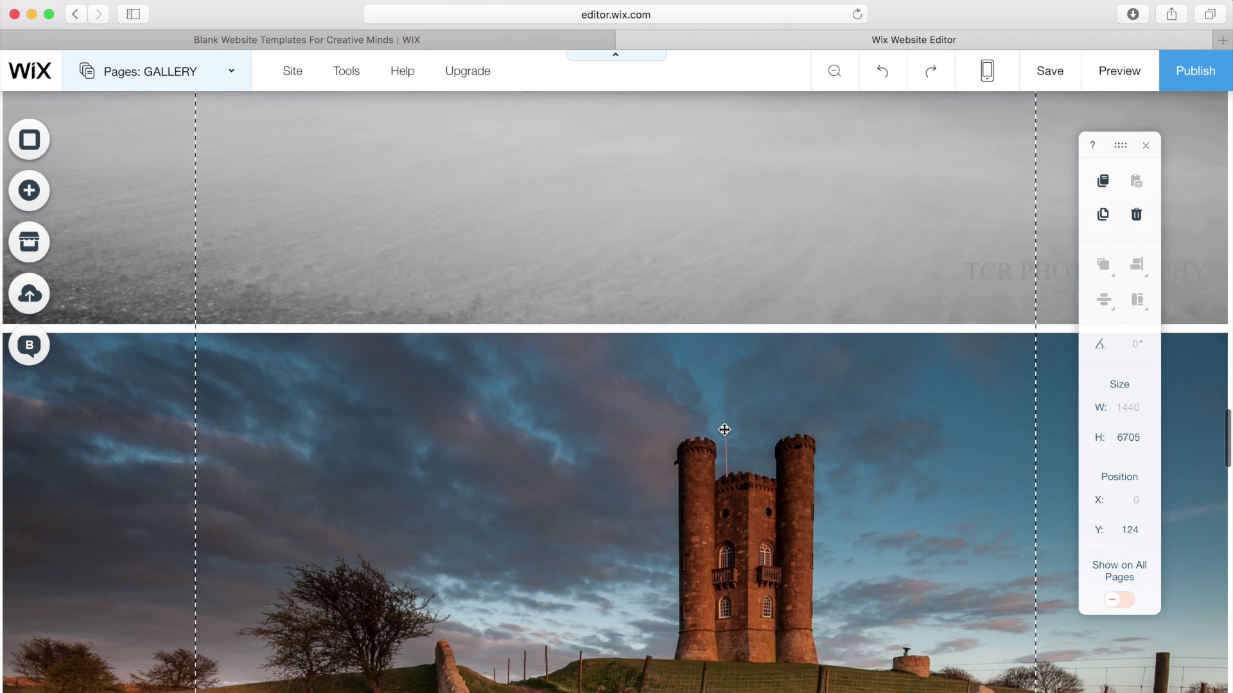
pyautogui.scroll(20, 724, 430)
pyautogui.scroll(10, 724, 429)
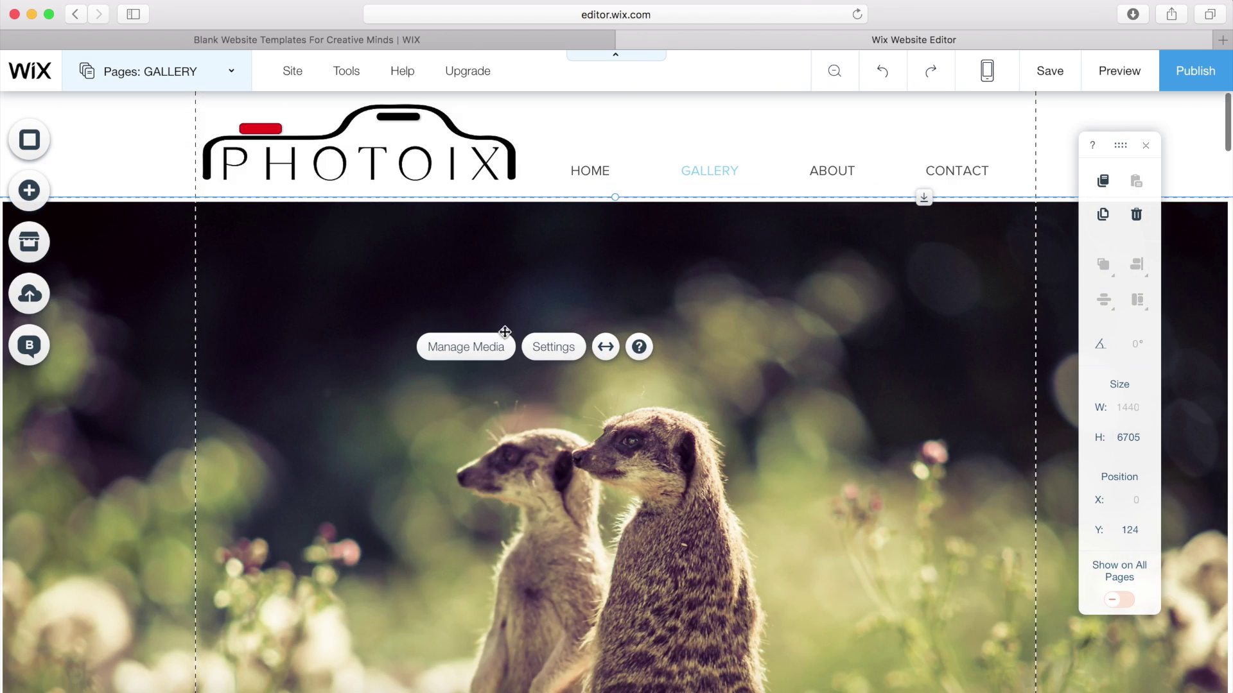
pyautogui.click(545, 351)
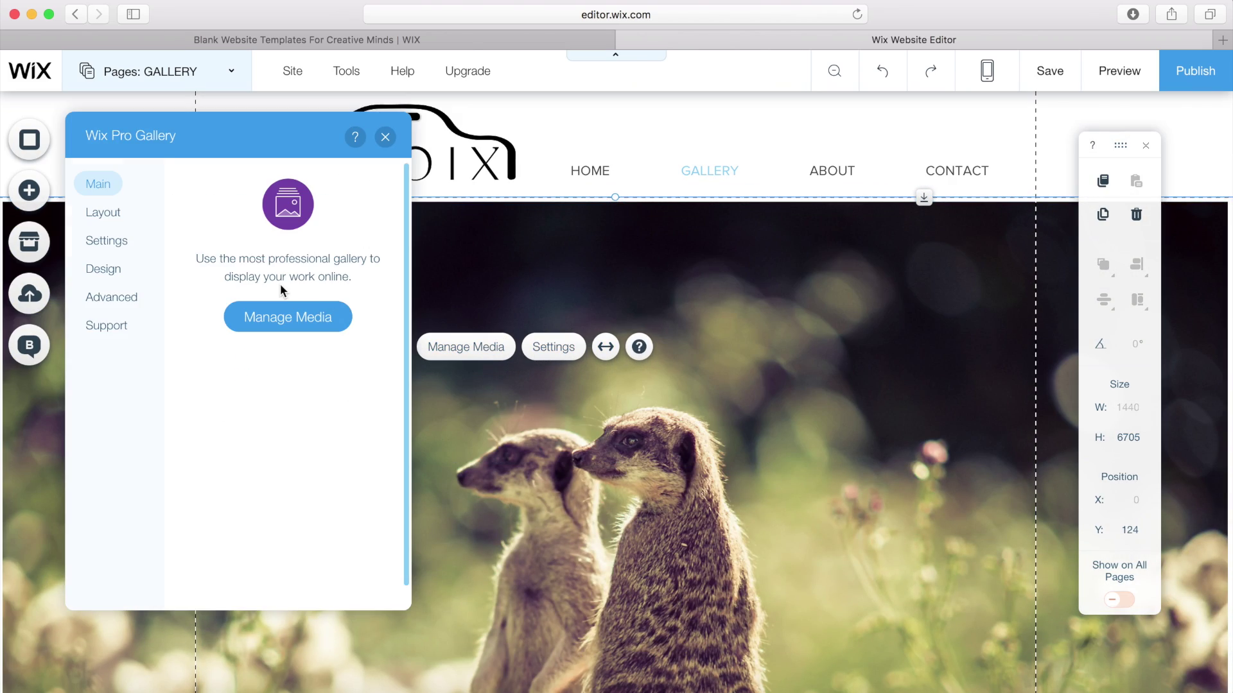
pyautogui.click(118, 212)
pyautogui.click(228, 230)
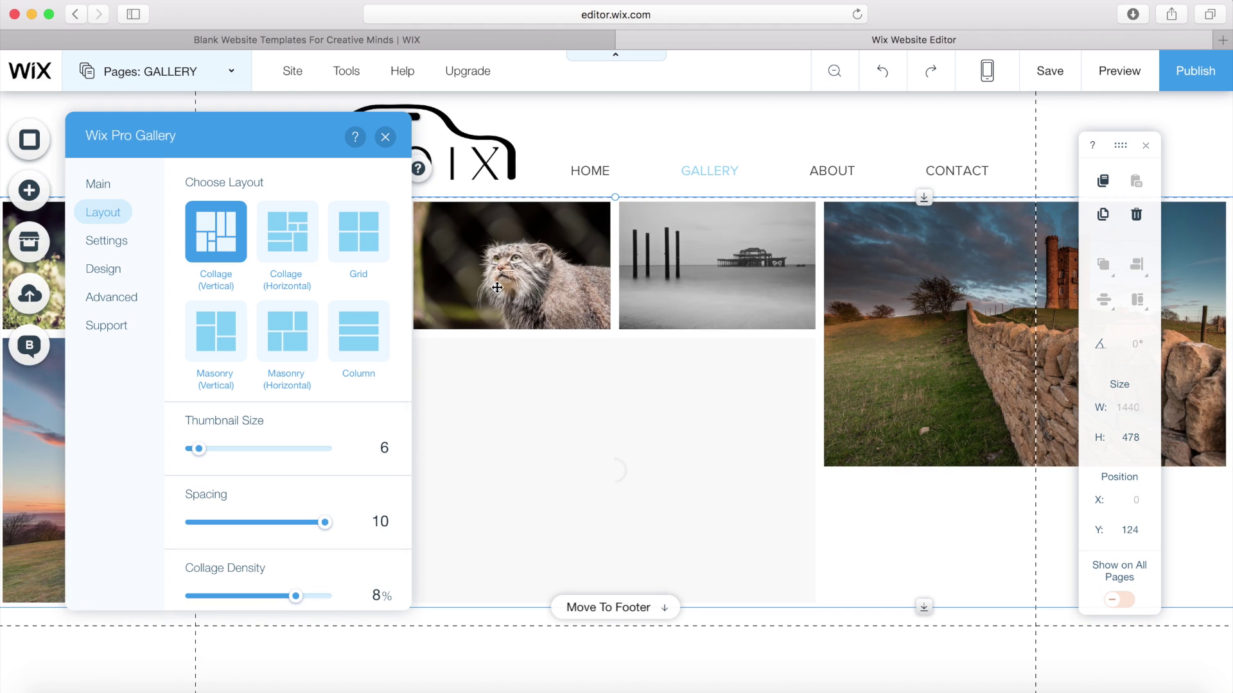
pyautogui.click(287, 231)
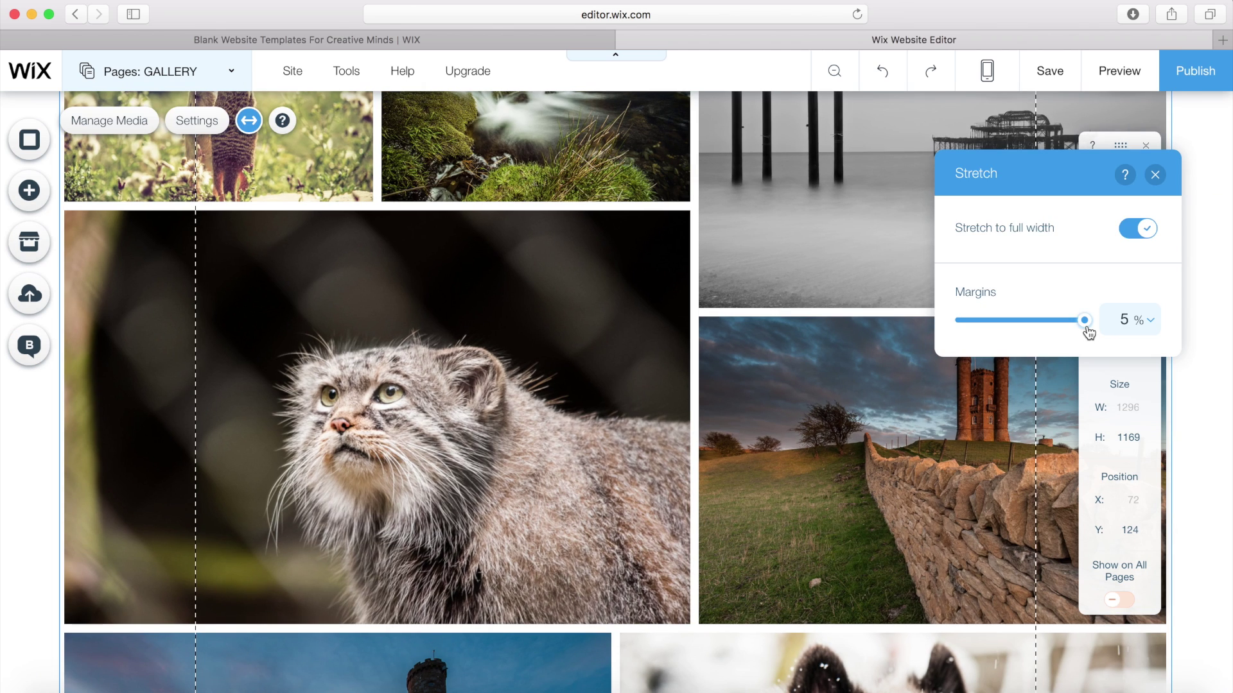
# Step: Turn off the gallery's stretch to full width and look over the resized gallery
pyautogui.click(1137, 230)
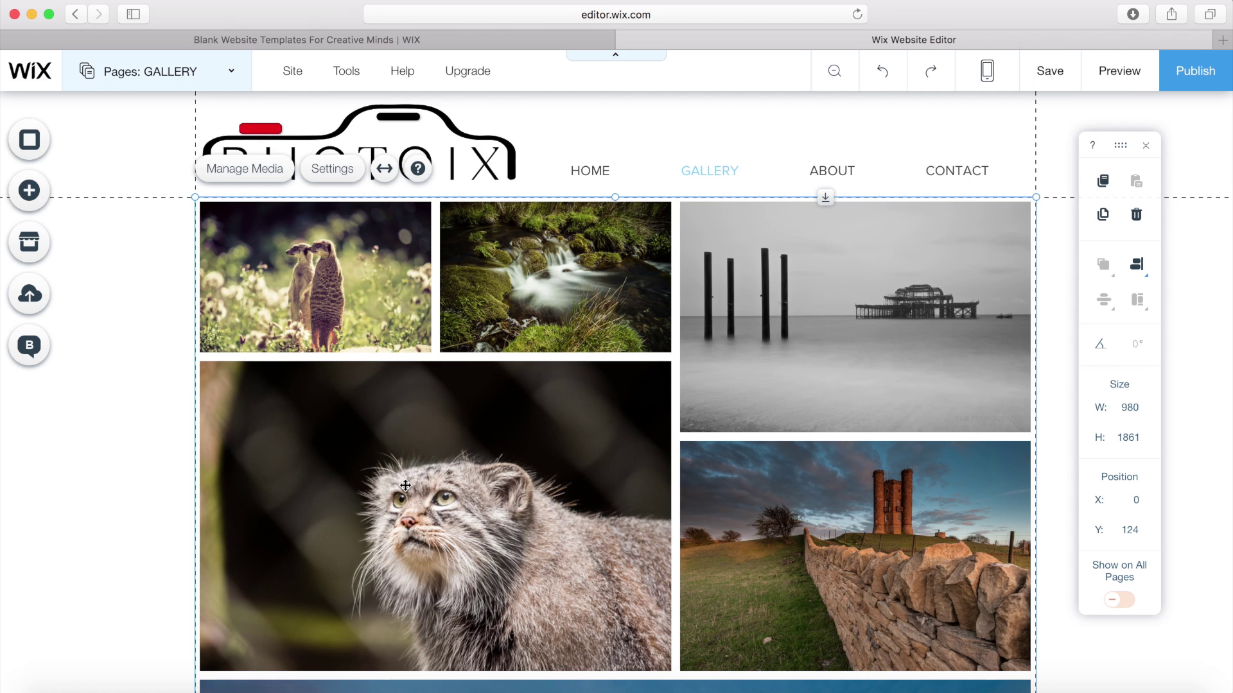
pyautogui.scroll(-7, 407, 559)
pyautogui.scroll(-2, 410, 563)
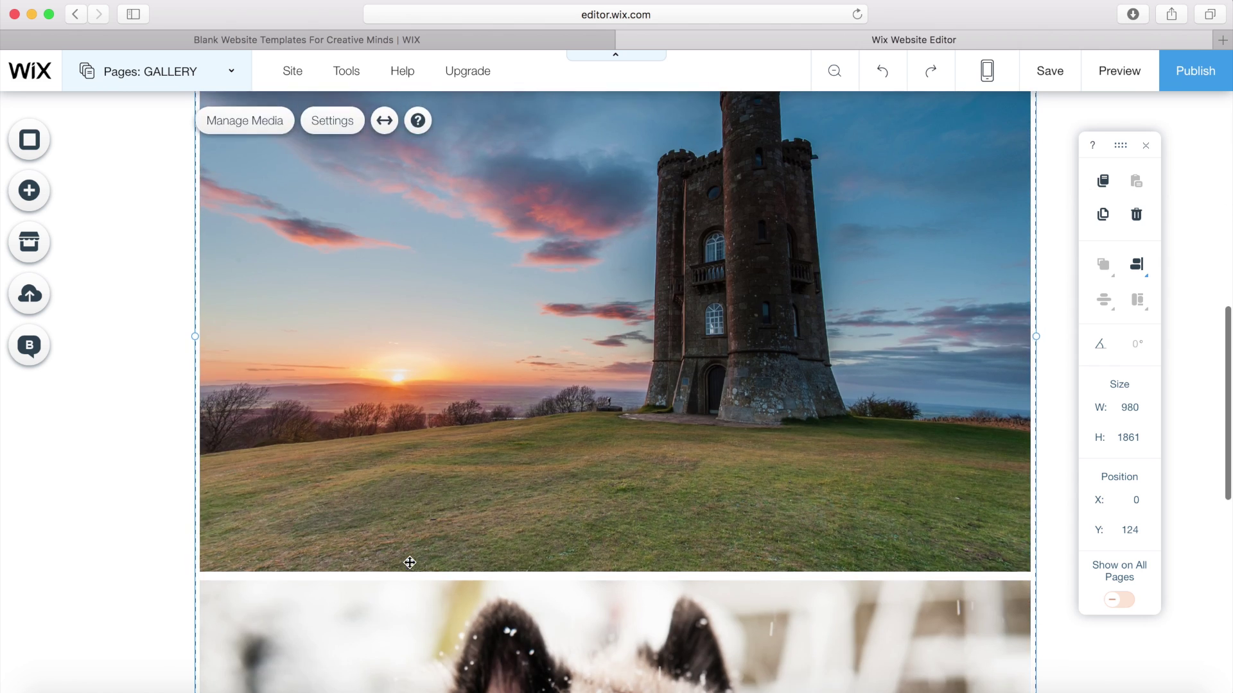
pyautogui.scroll(10, 408, 561)
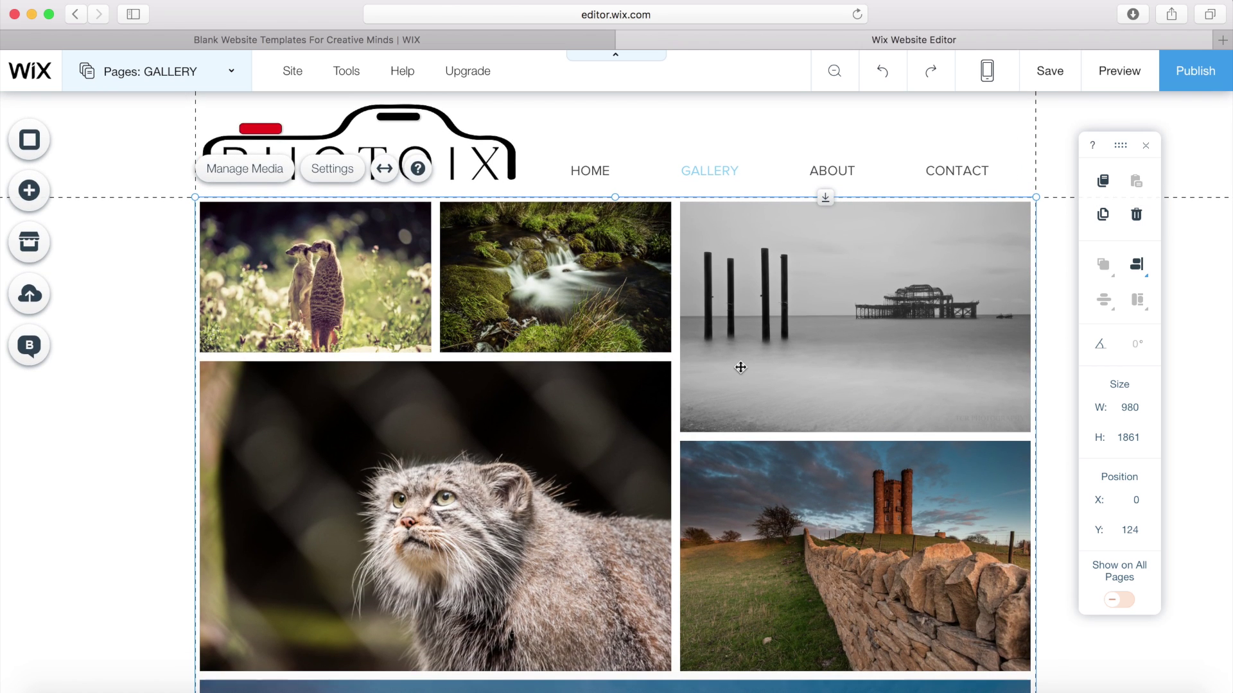
# Step: Preview the GALLERY page, view the pier photo enlarged and close it, and review the page in the zoomed-out editor
pyautogui.click(1118, 72)
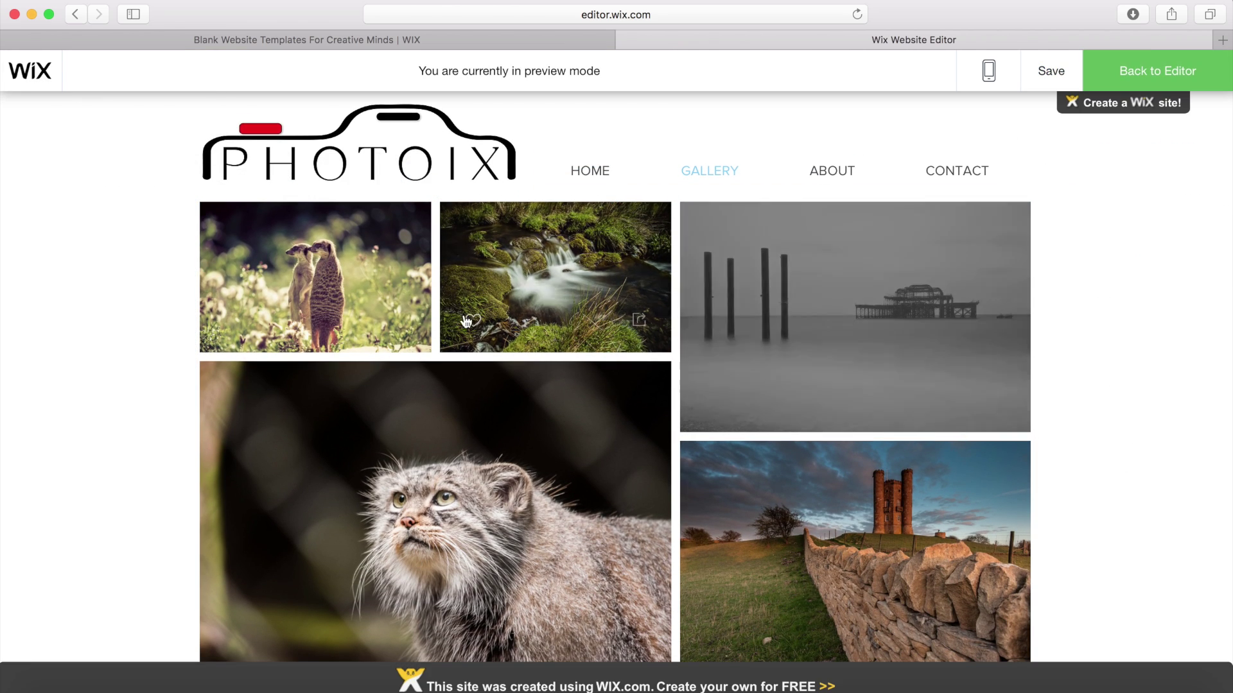
pyautogui.click(825, 310)
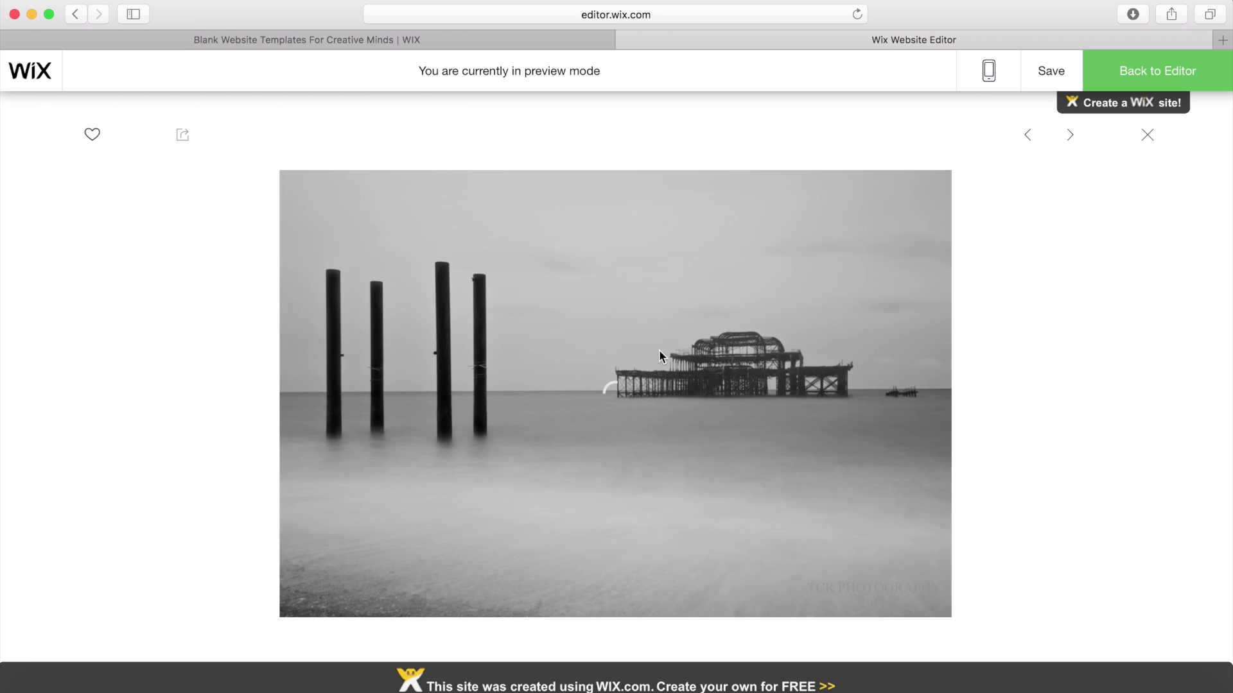
pyautogui.click(1149, 142)
pyautogui.scroll(-5, 784, 275)
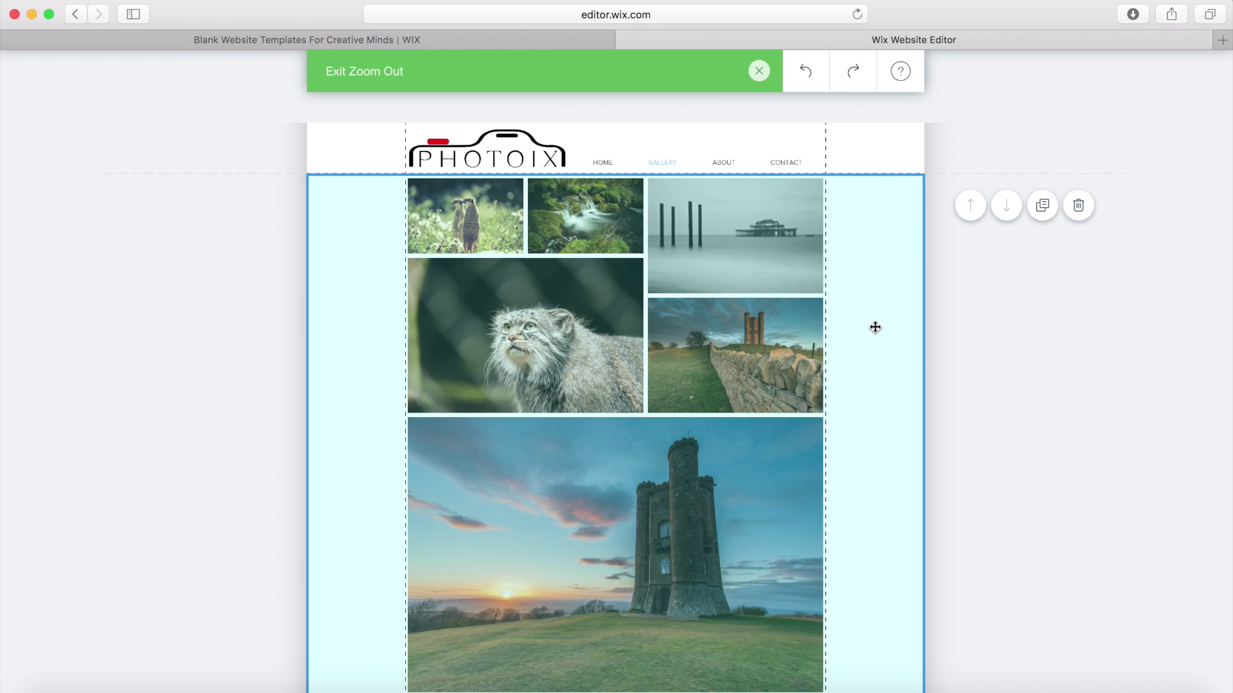
pyautogui.scroll(-5, 875, 328)
pyautogui.scroll(5, 873, 327)
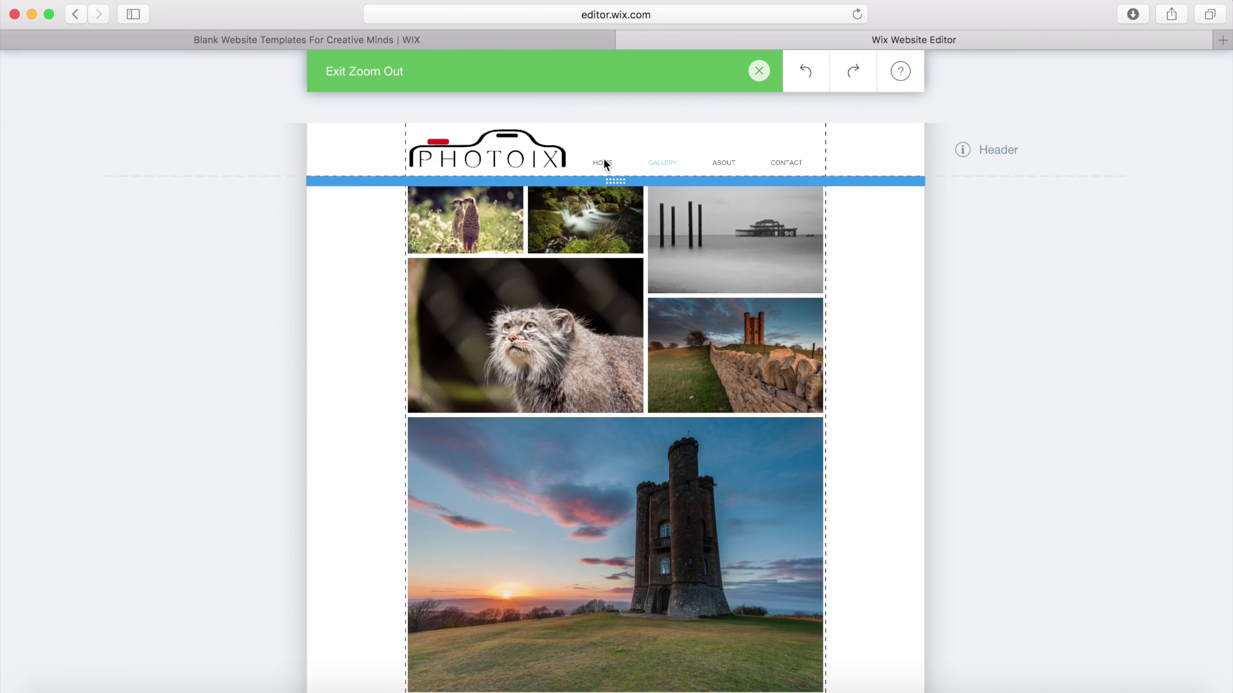
# Step: Exit the zoomed-out view, save the site's changes and publish the site
pyautogui.click(759, 71)
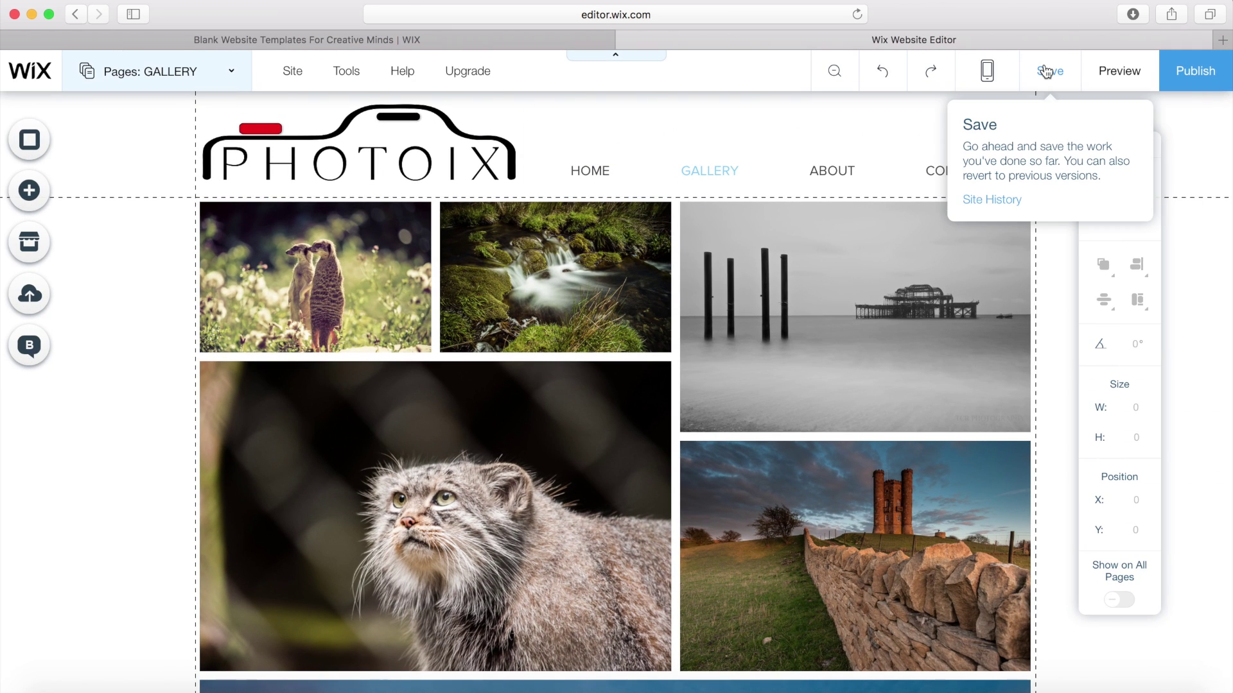
pyautogui.click(1048, 71)
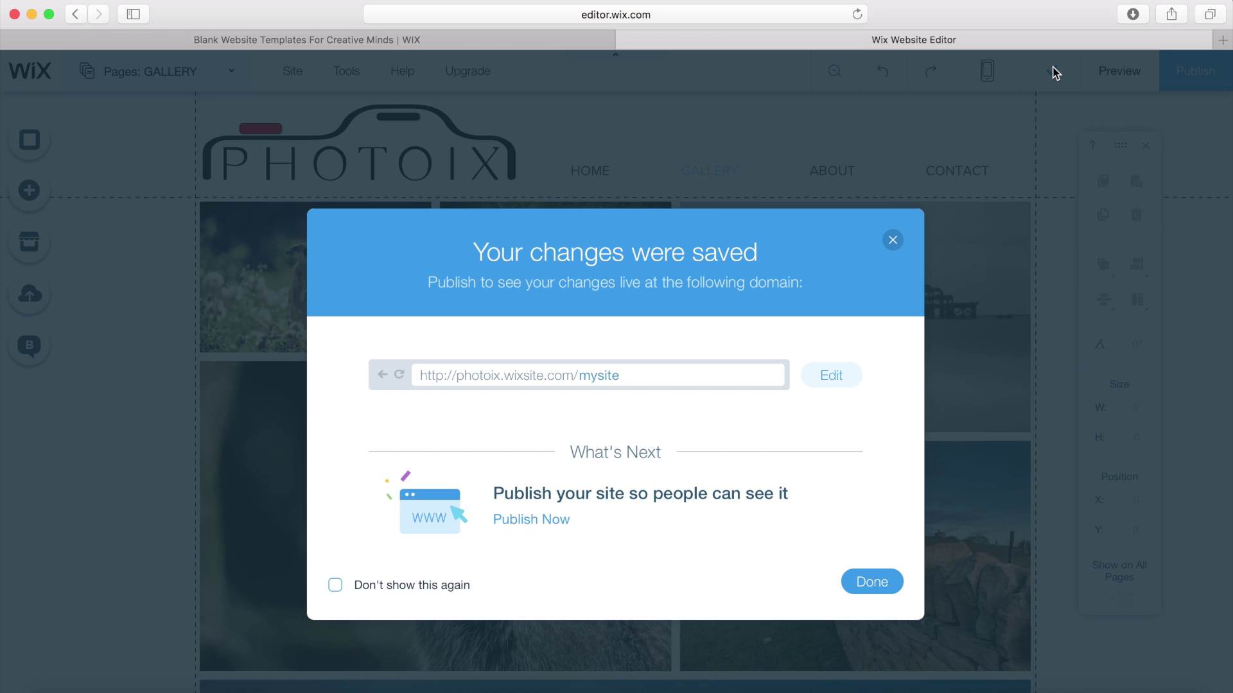
pyautogui.press('Escape')
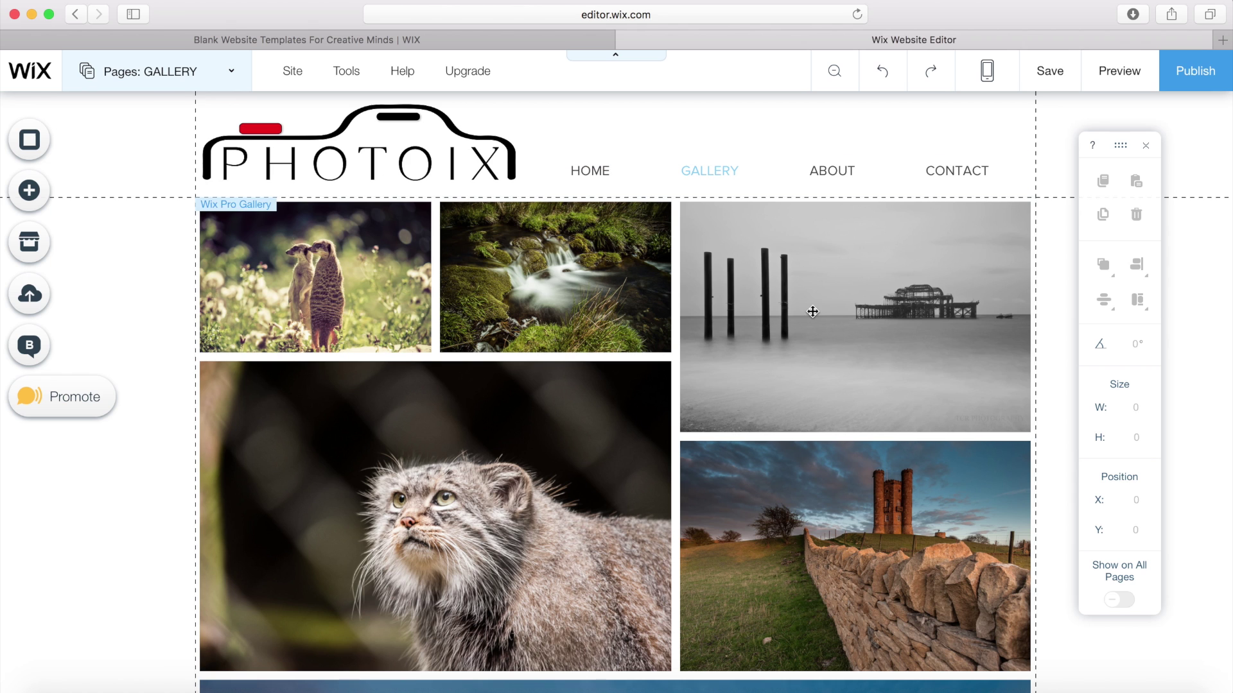
pyautogui.scroll(-3, 604, 266)
pyautogui.scroll(1, 604, 266)
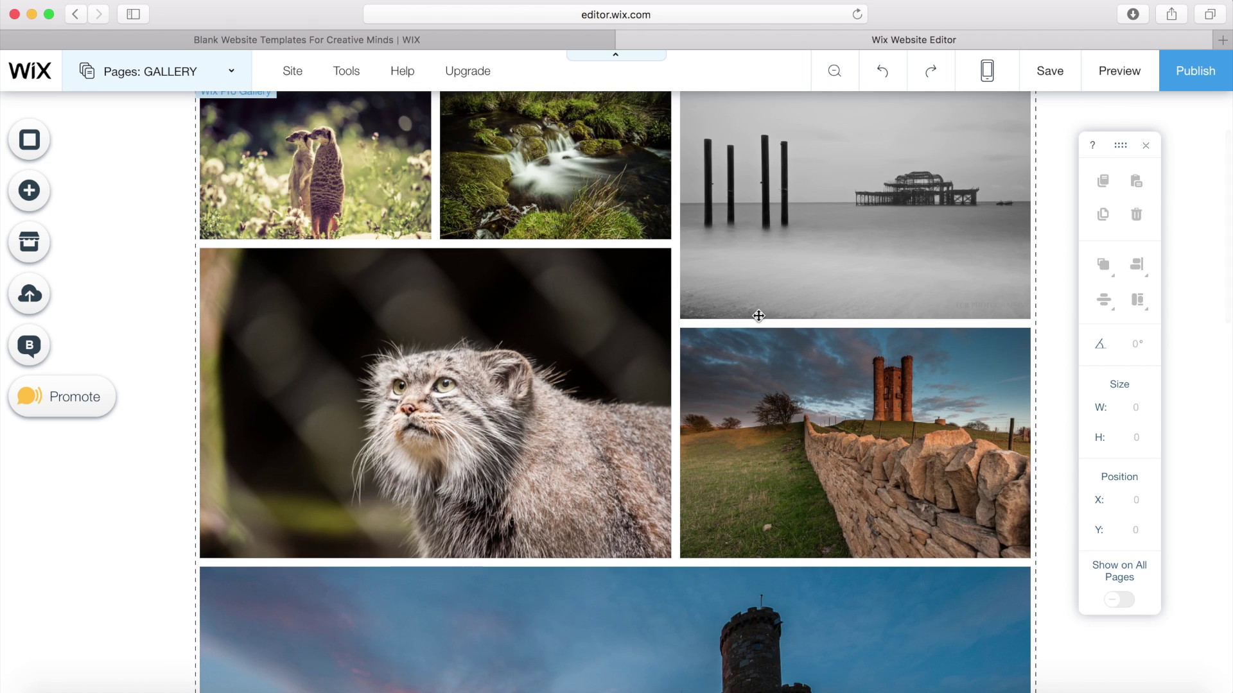
pyautogui.click(1195, 69)
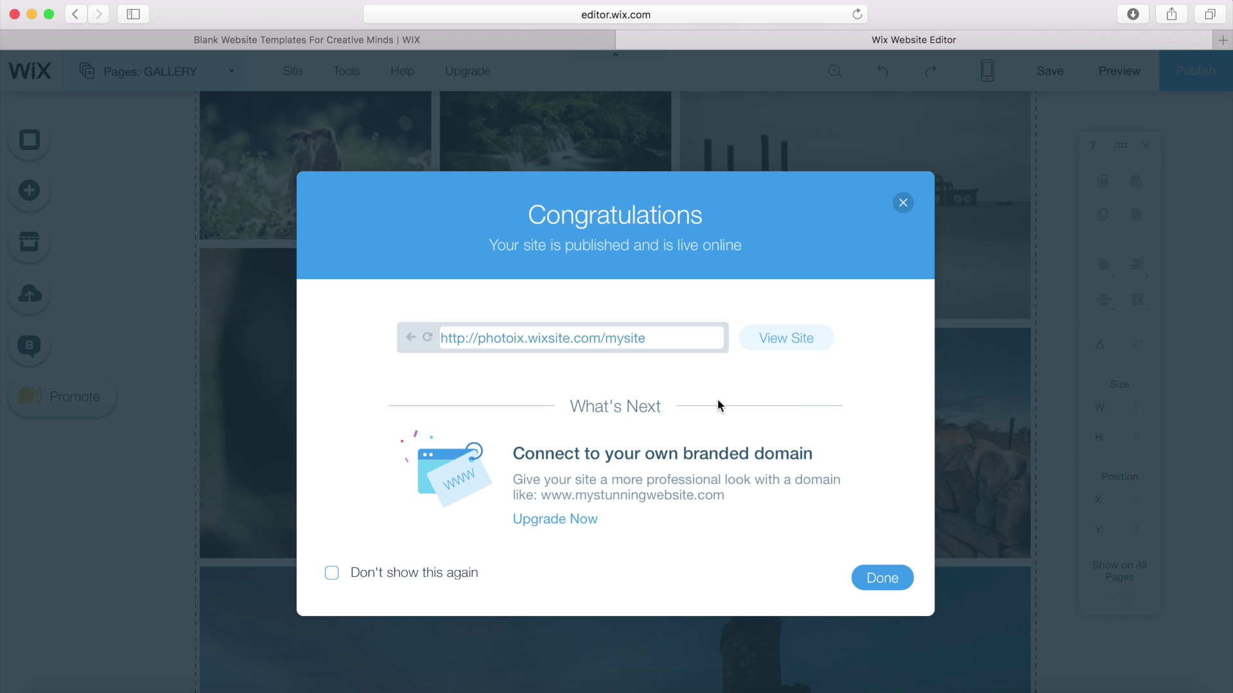
# Step: View the published site's HOME, GALLERY and ABOUT pages and return to the editor
pyautogui.click(787, 346)
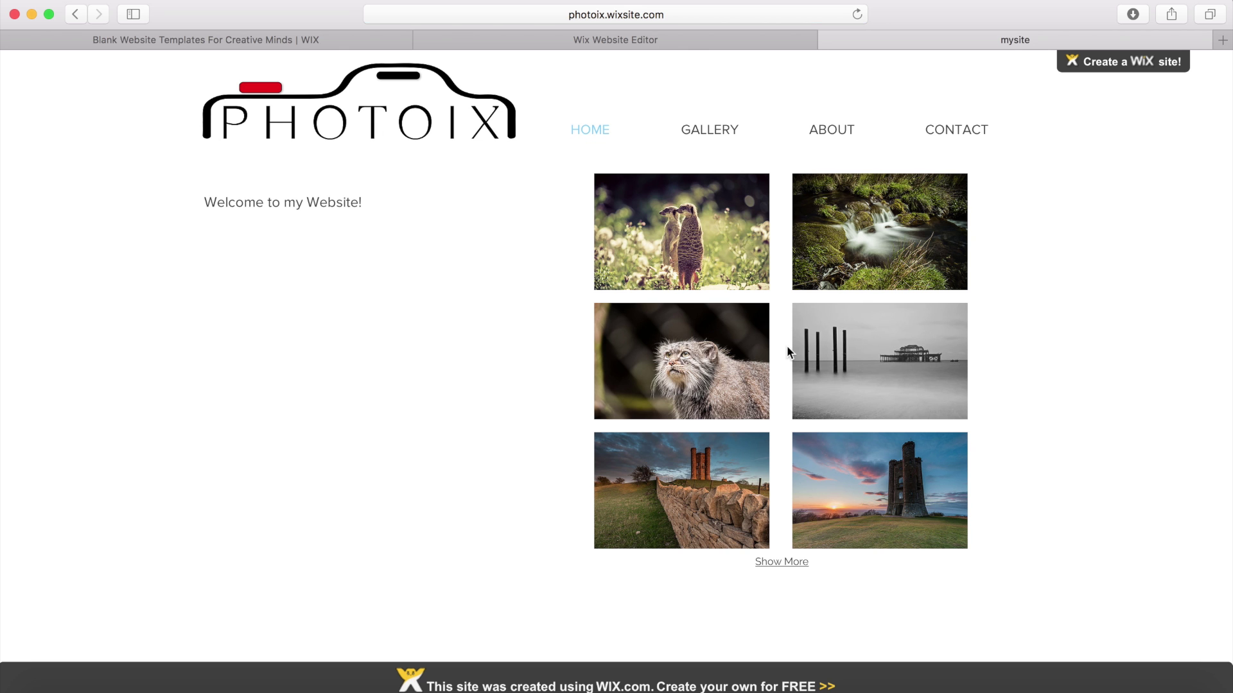
pyautogui.scroll(-1, 370, 319)
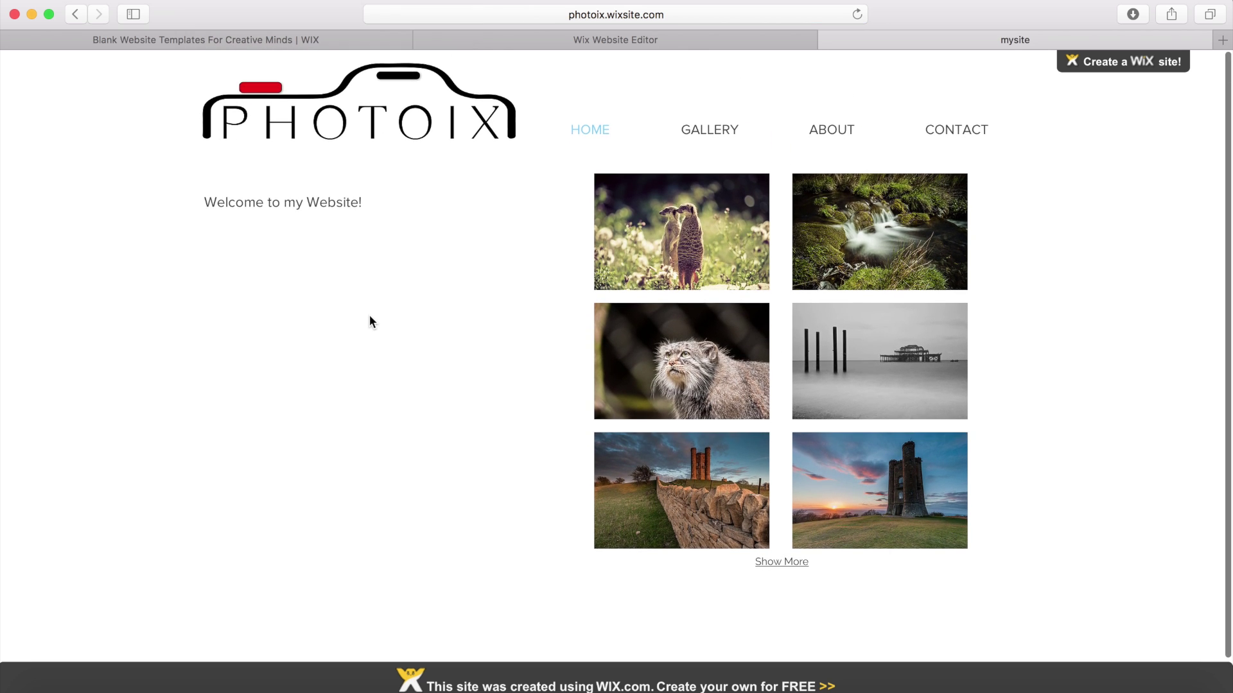
pyautogui.click(715, 131)
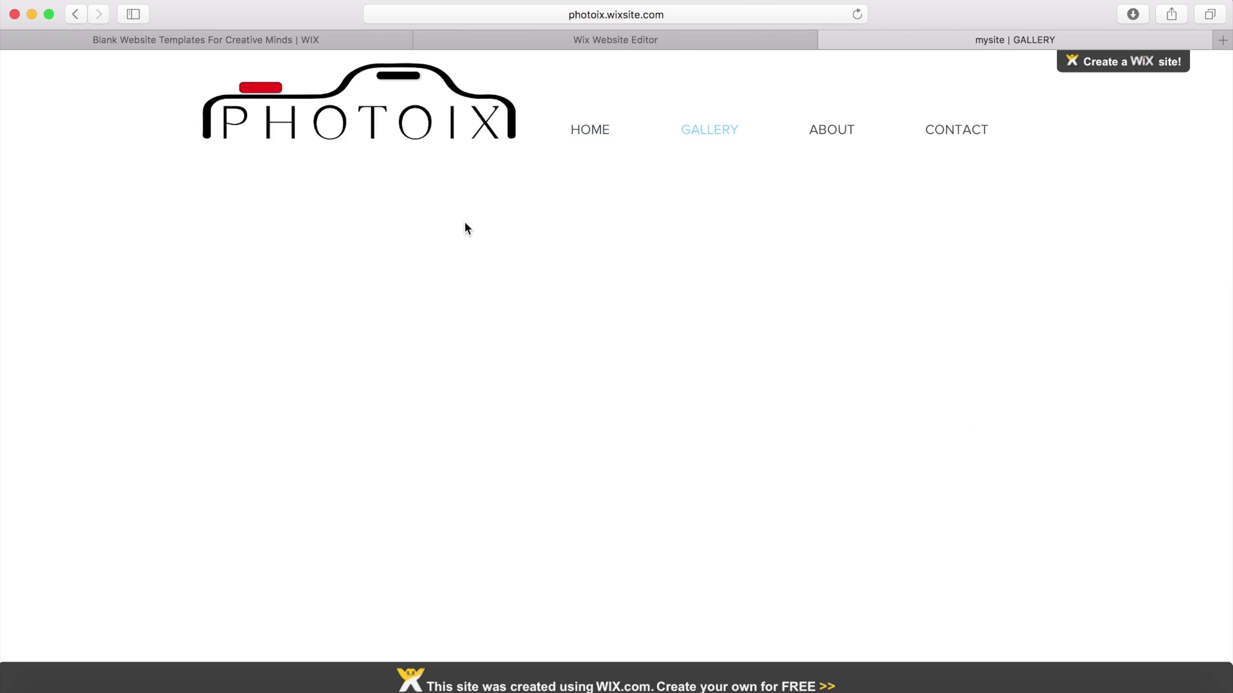
pyautogui.scroll(-1, 570, 239)
pyautogui.scroll(-5, 571, 239)
pyautogui.scroll(5, 575, 235)
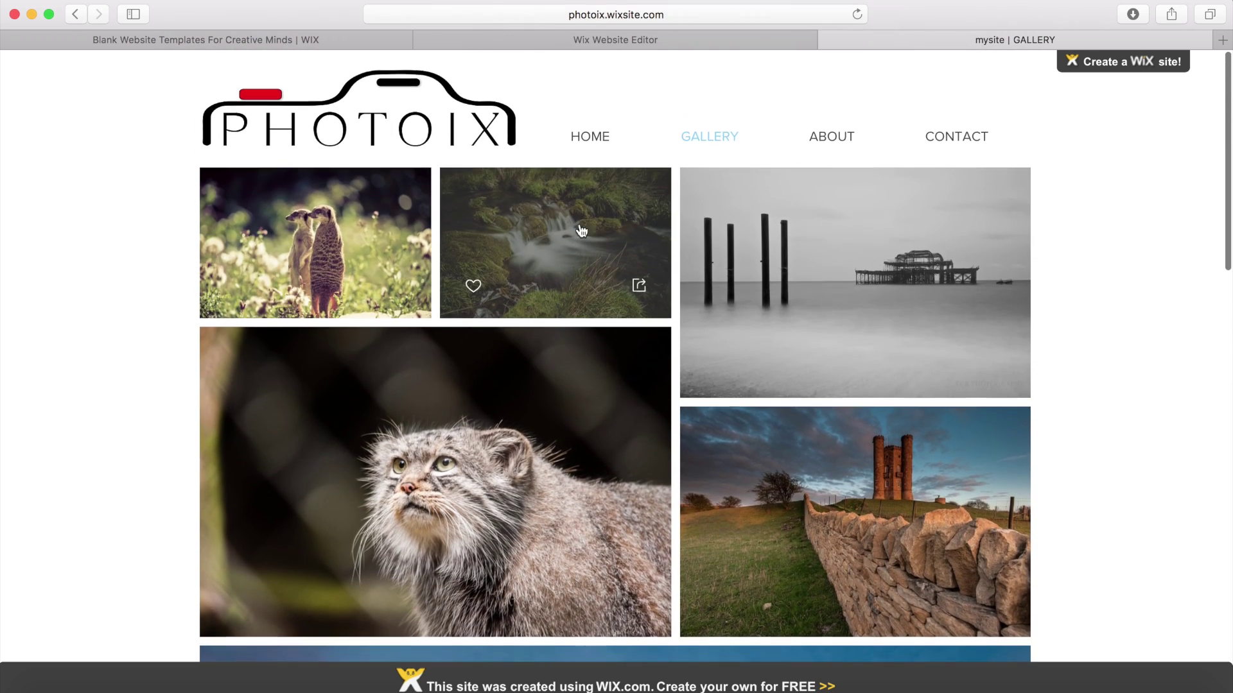
pyautogui.click(821, 125)
pyautogui.scroll(-2, 760, 157)
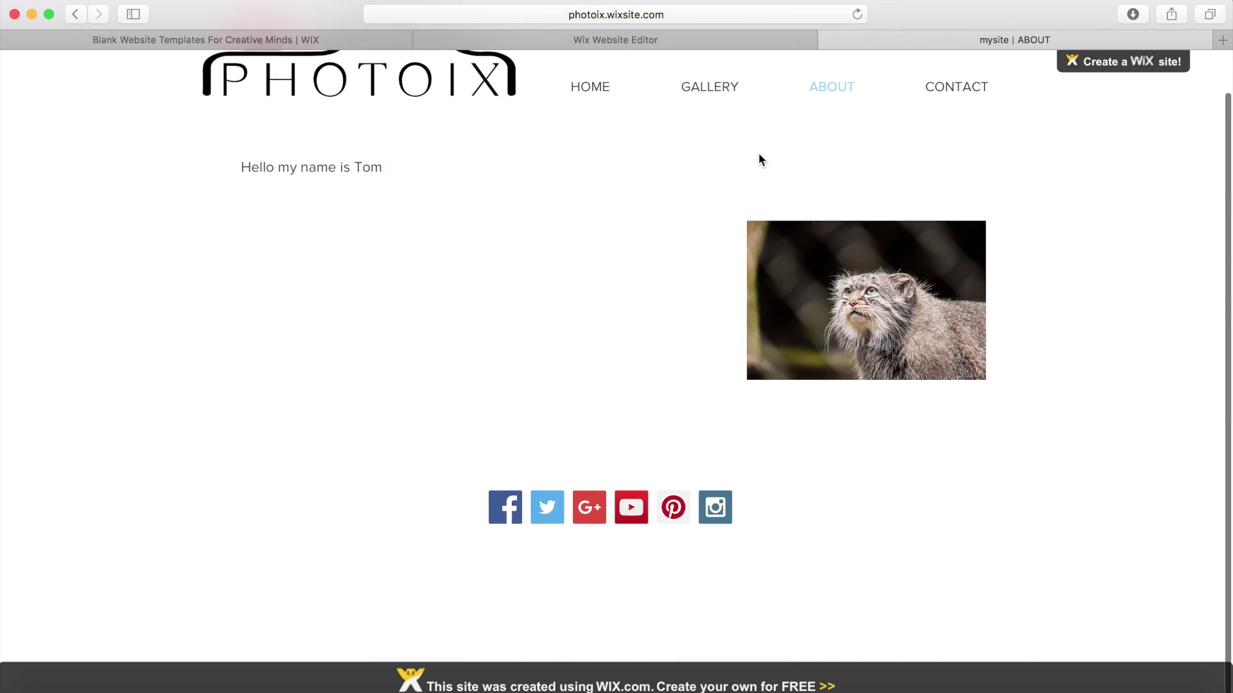
pyautogui.press('super+w')
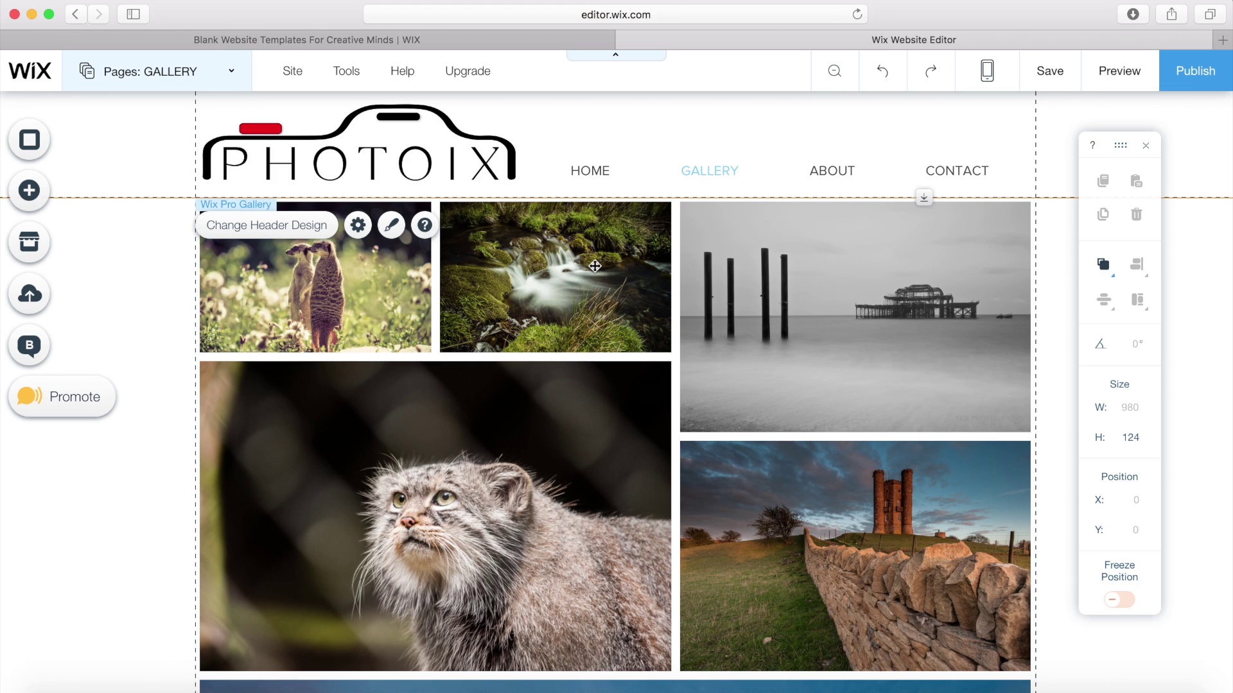
# Step: Compare the premium upgrade plans, examine the ad voucher, Form Builder and Site Booster details under Unlimited, and close the plans page
pyautogui.moveTo(479, 78)
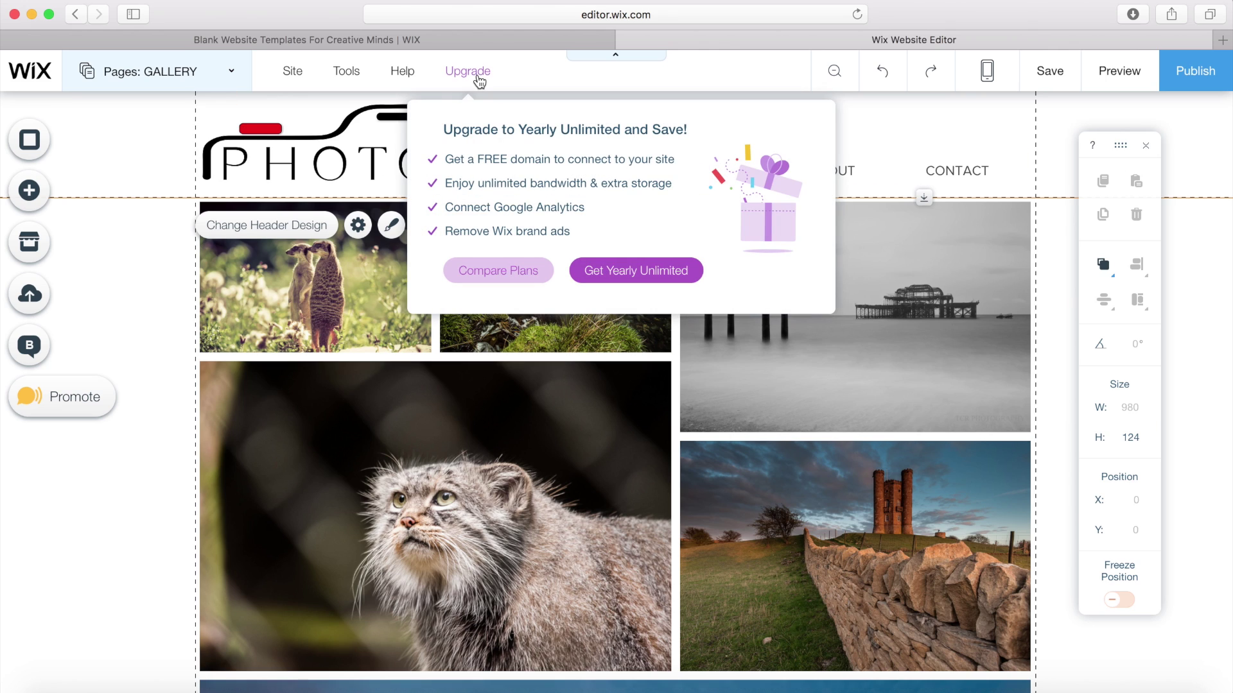
pyautogui.click(502, 272)
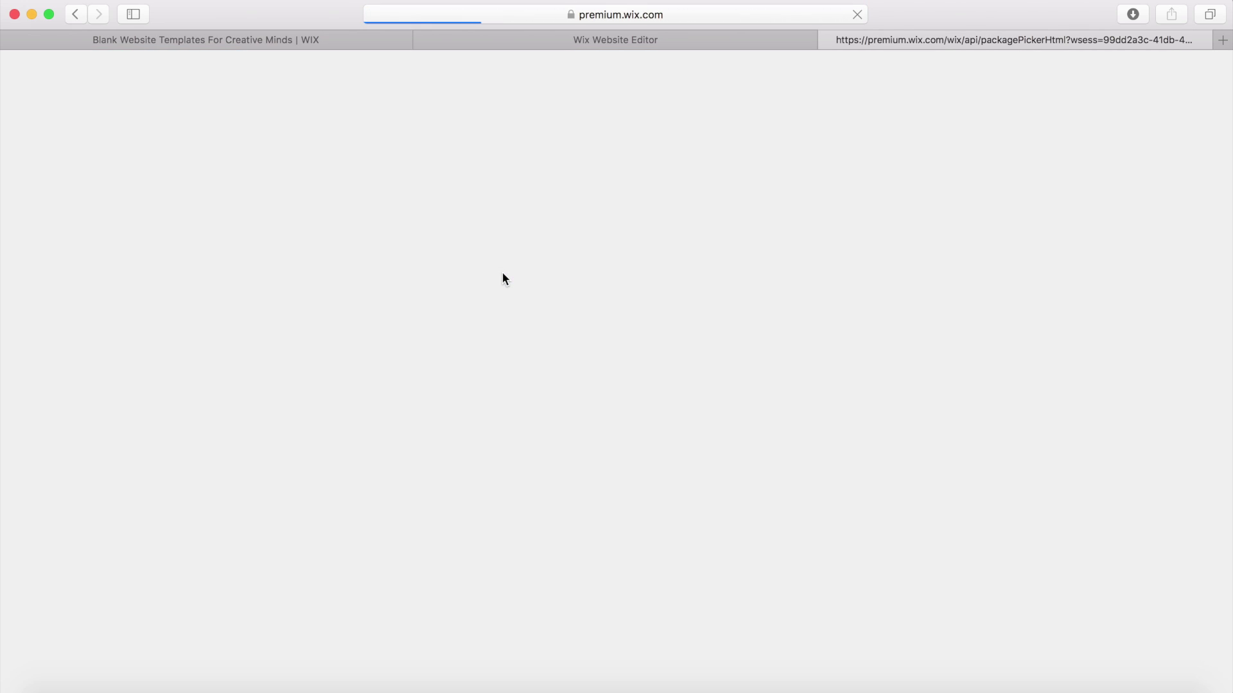
pyautogui.scroll(-2, 393, 282)
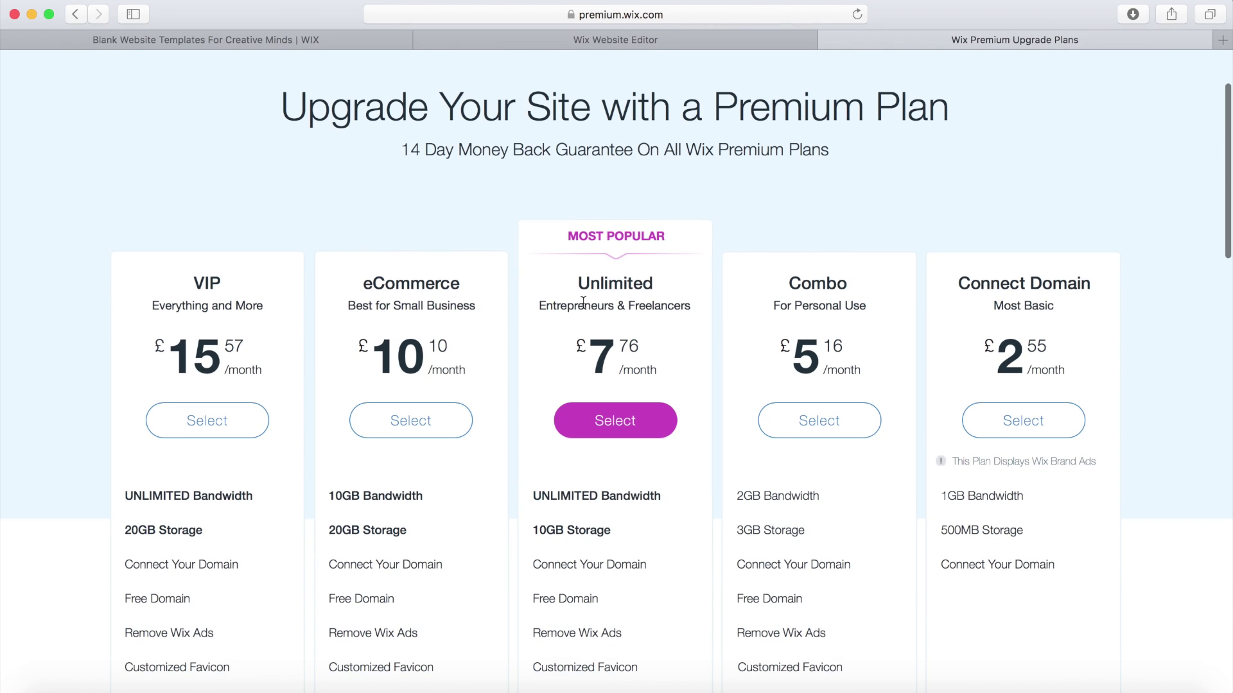
pyautogui.scroll(-1, 635, 352)
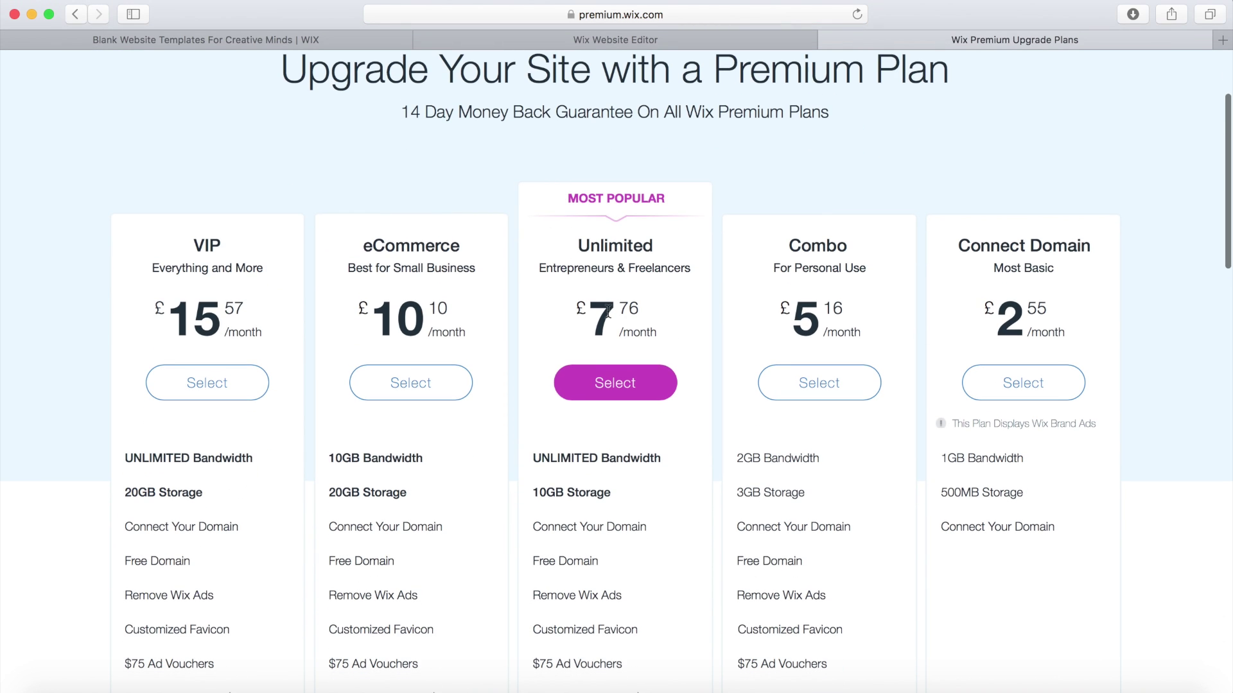
pyautogui.scroll(-4, 608, 313)
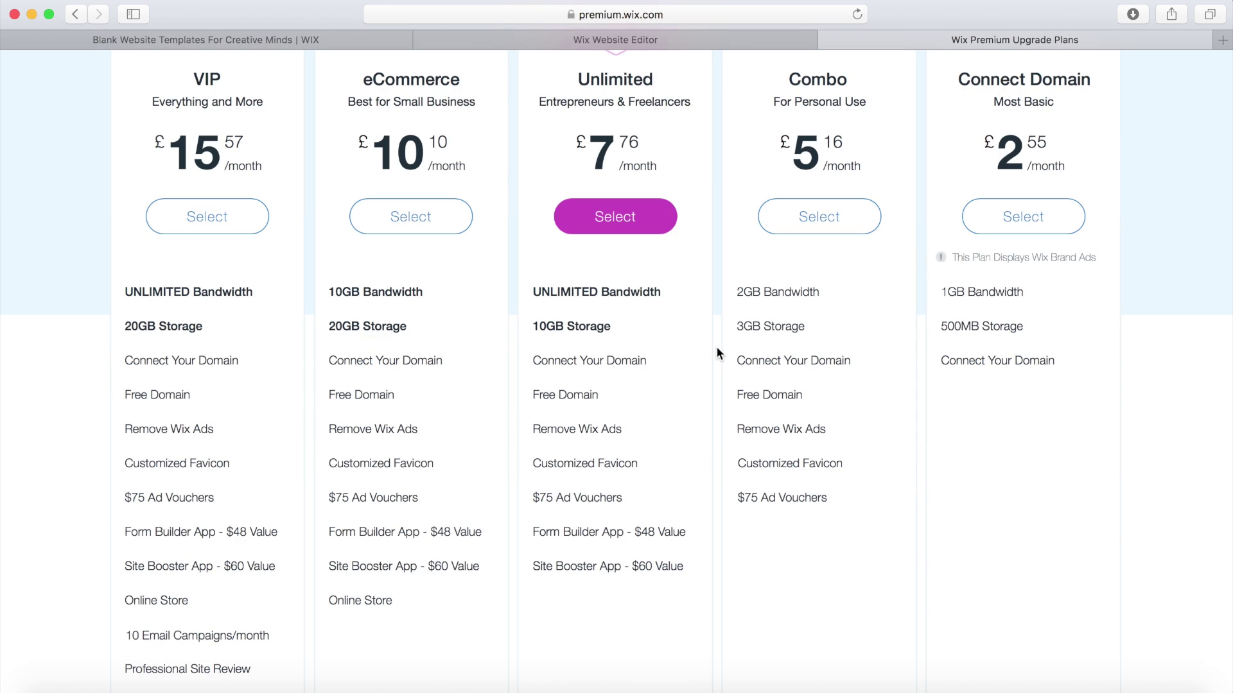
pyautogui.moveTo(673, 363)
pyautogui.moveTo(630, 498)
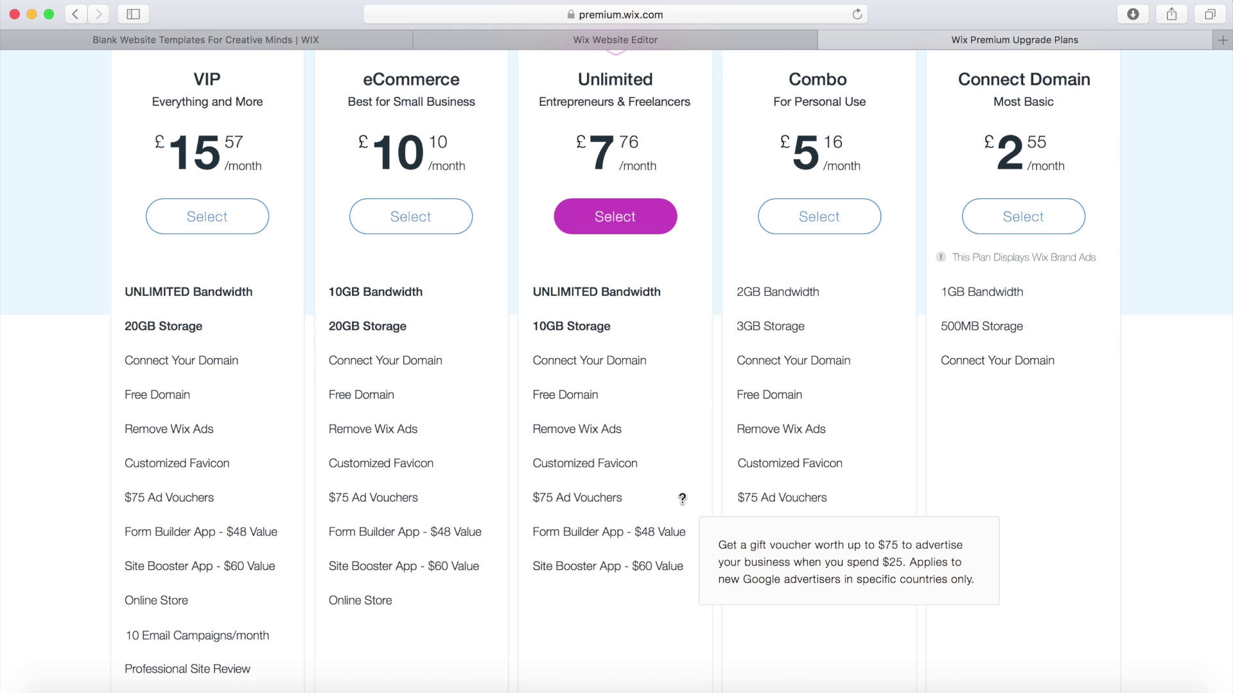
pyautogui.moveTo(704, 532)
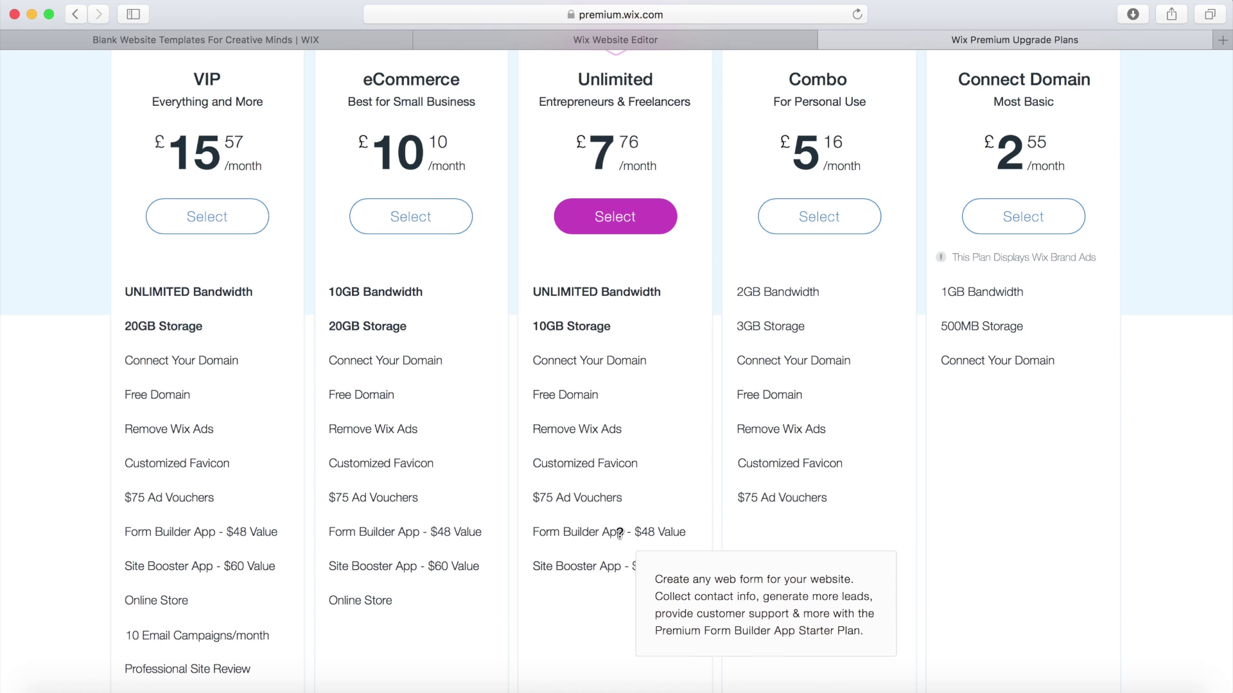
pyautogui.moveTo(613, 563)
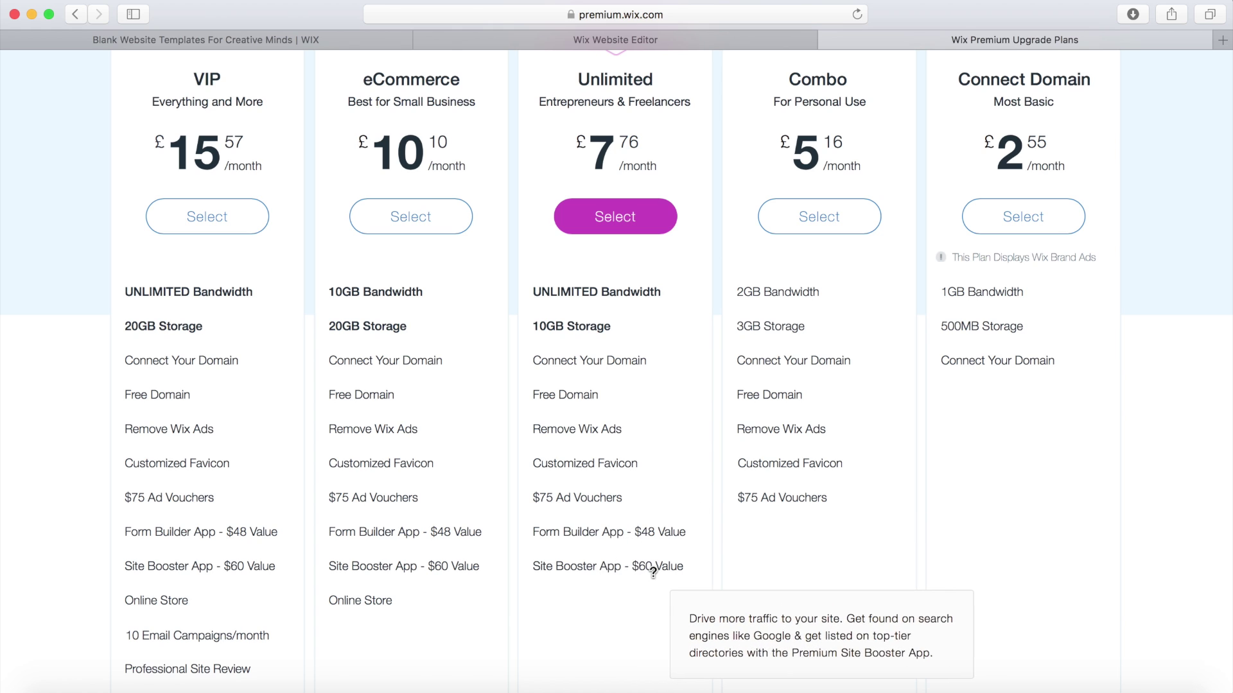
pyautogui.scroll(1, 668, 572)
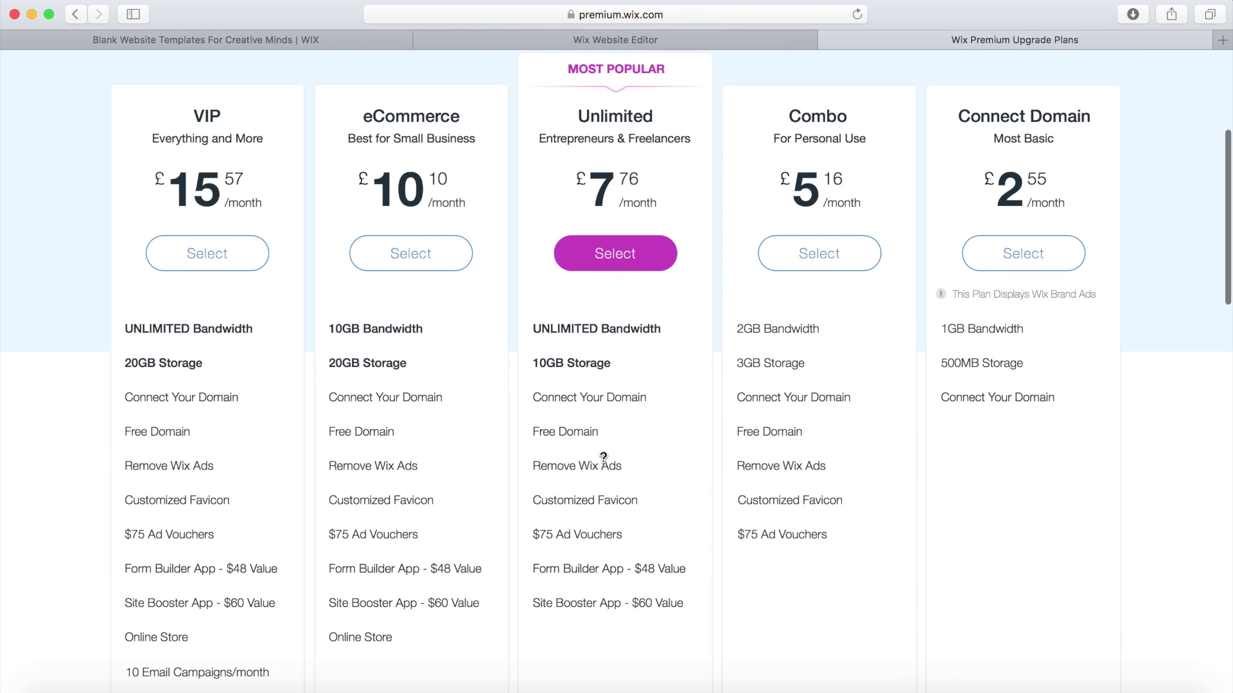
pyautogui.scroll(5, 827, 499)
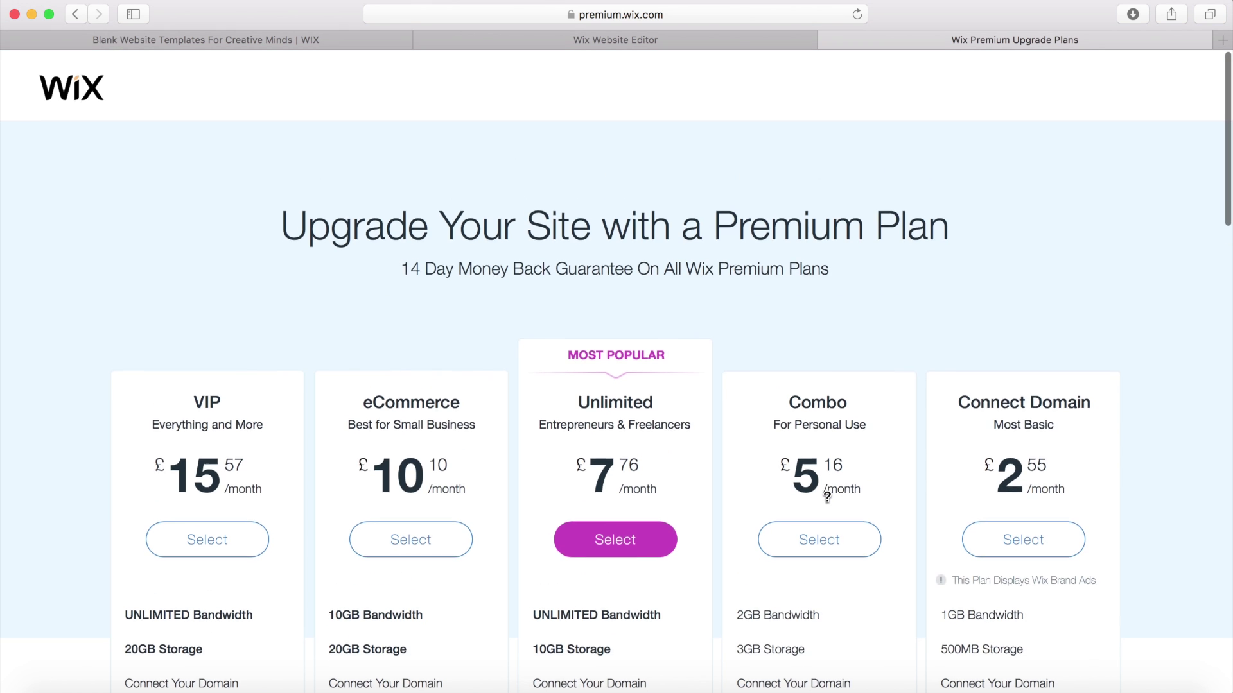
pyautogui.press('super+w')
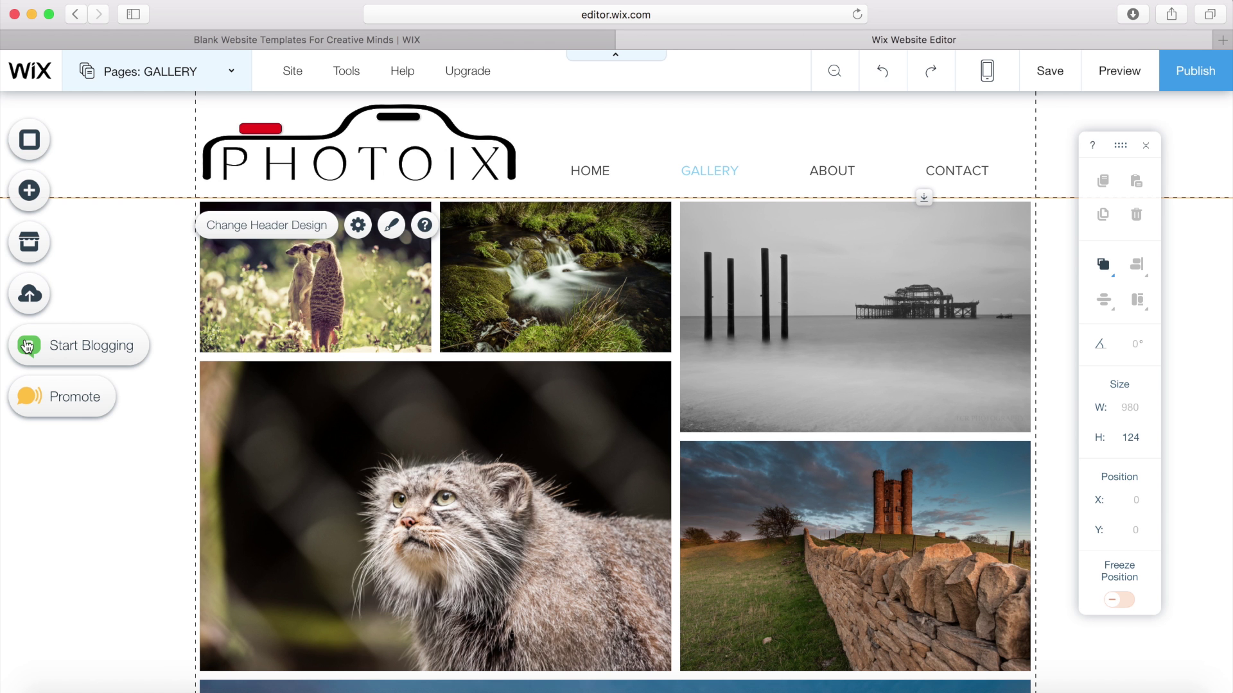
# Step: Read the introduction to the Wix Blog feature and close it without adding a blog
pyautogui.click(28, 347)
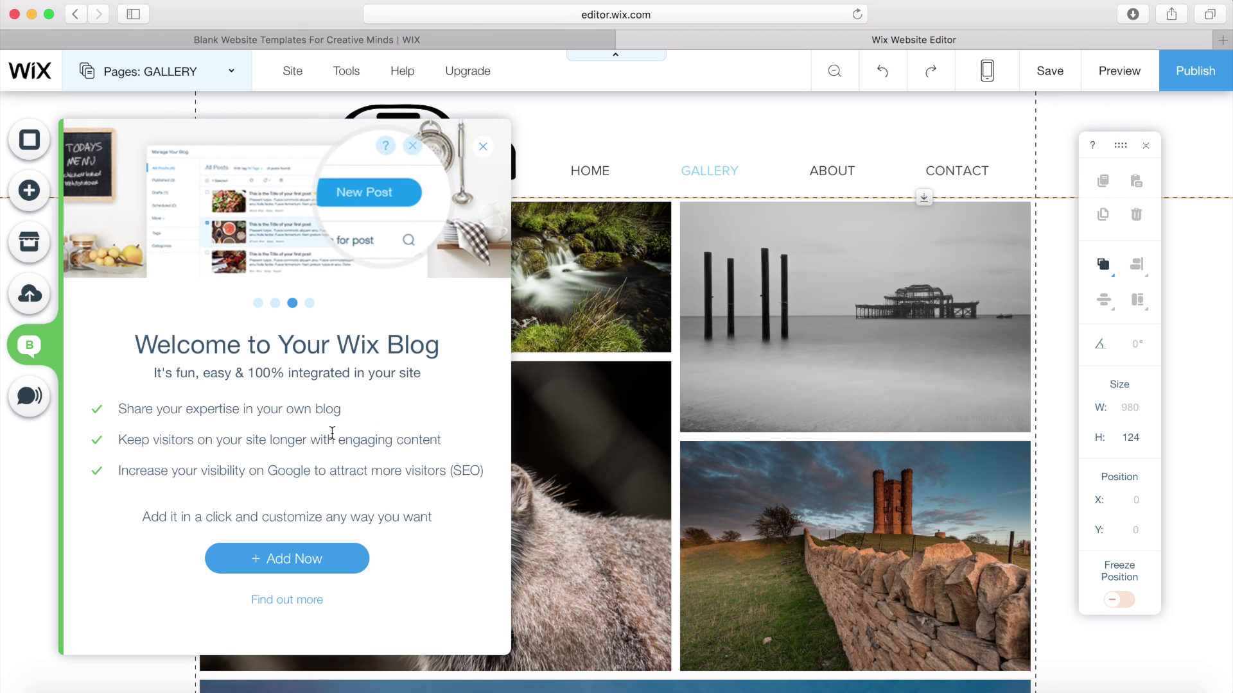
pyautogui.click(876, 126)
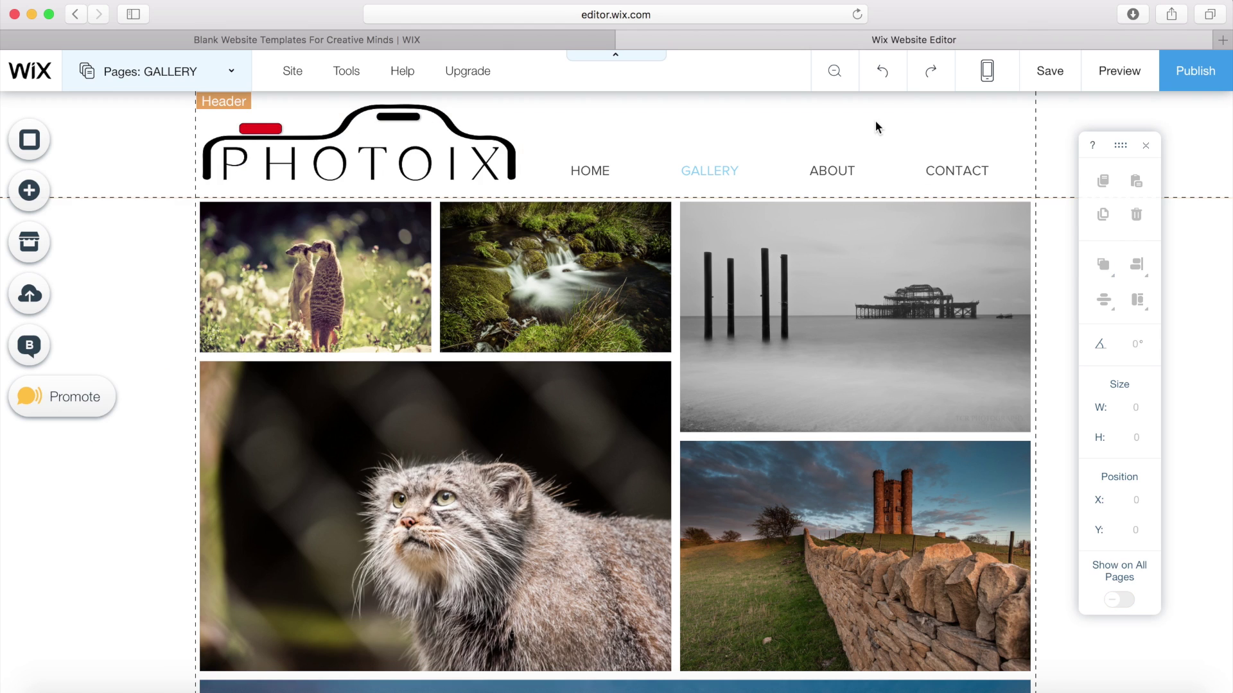